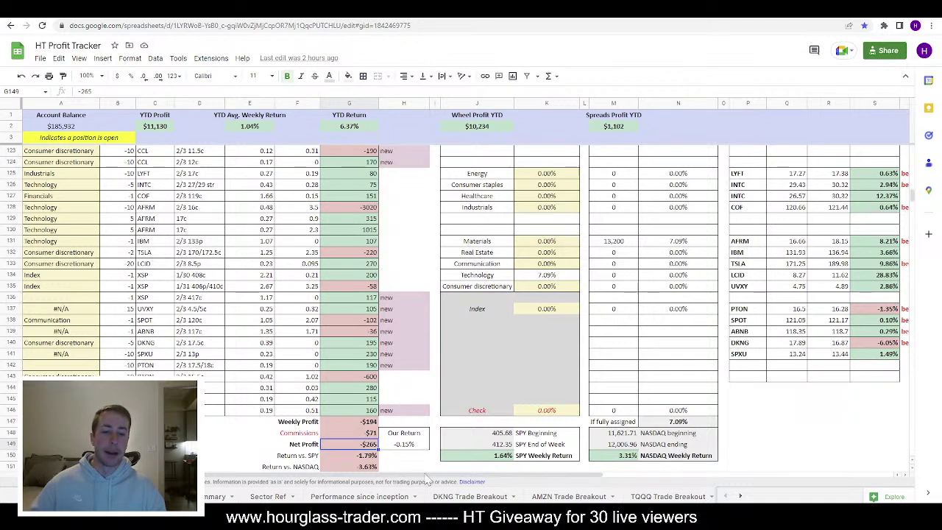
Step: Open the 2022 YTD Summary sheet and review its account balance and Performance vs. SPY and NASDAQ charts
scroll(358, 498, down, 3)
scroll(353, 499, down, 5)
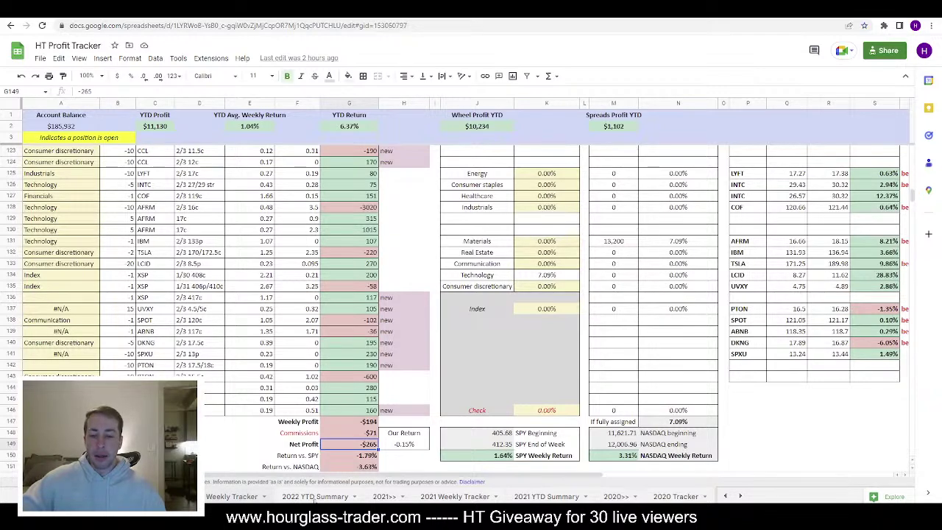
click(314, 497)
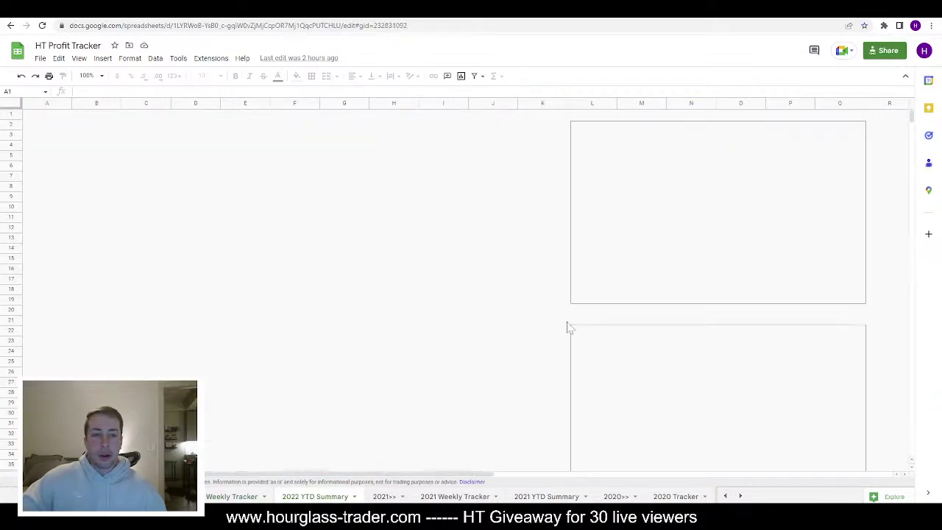
scroll(653, 280, down, 2)
scroll(653, 280, up, 1)
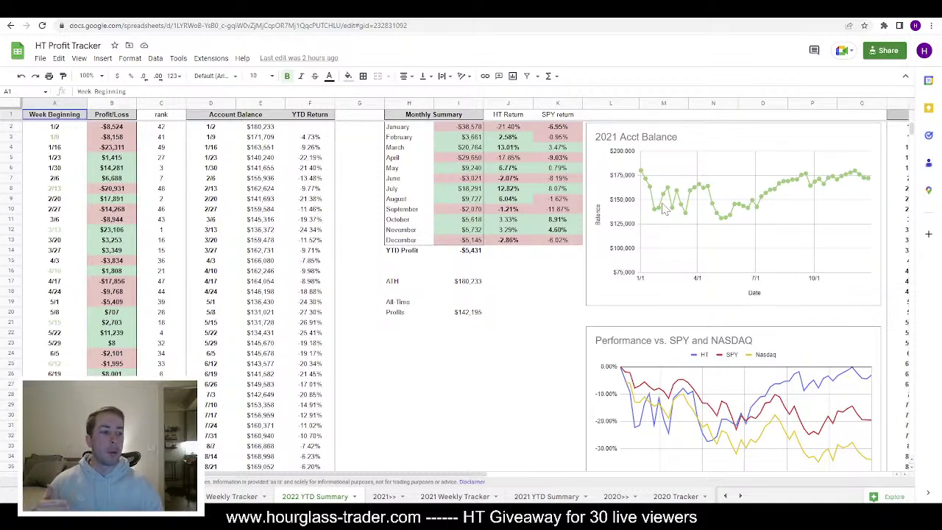
scroll(161, 498, left, 2)
scroll(161, 498, right, 5)
Step: Open the 2023 summary sheet and select the Profit/Loss cells for the weeks beginning 1/22 and 1/29
click(161, 497)
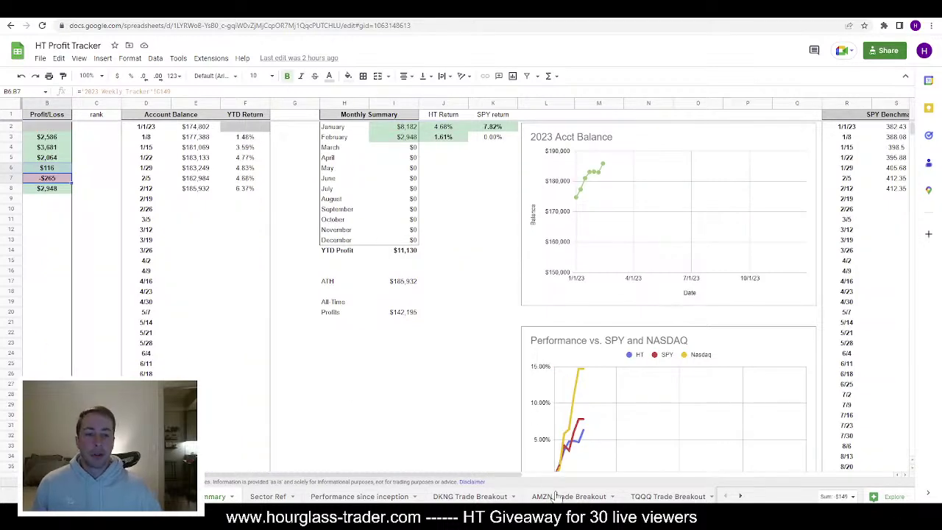
scroll(515, 482, left, 2)
click(554, 260)
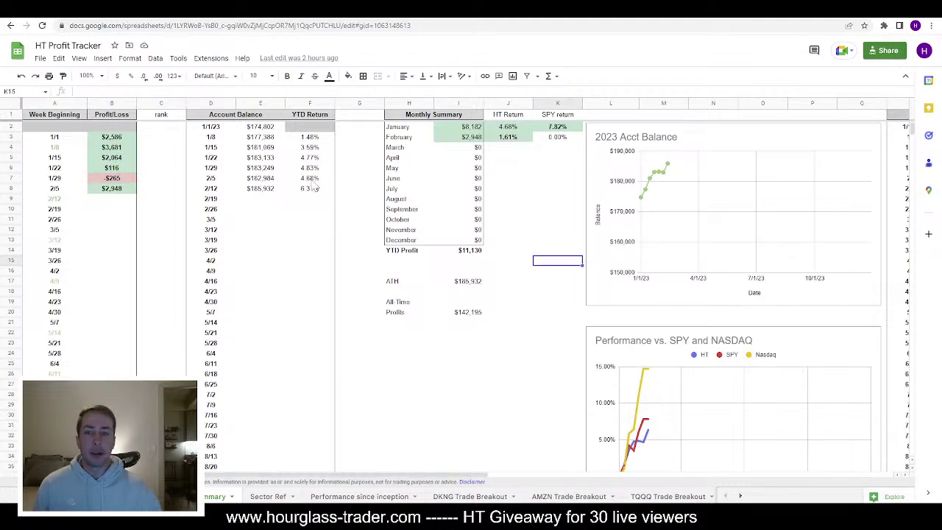
drag(129, 170, 125, 182)
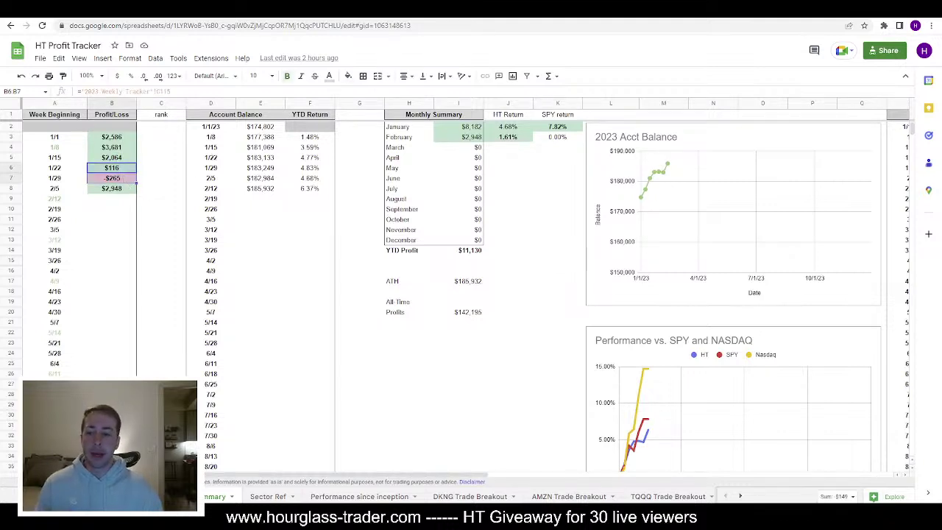
Step: Return to the 2023 Weekly Tracker and inspect the net profit and trades for the week of 1/22
click(133, 496)
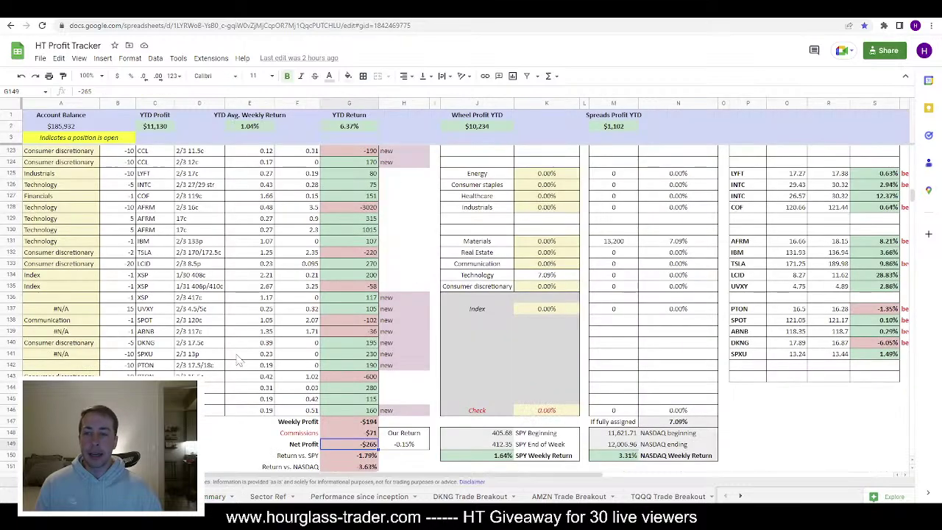
scroll(237, 358, up, 1)
scroll(238, 358, up, 3)
click(367, 343)
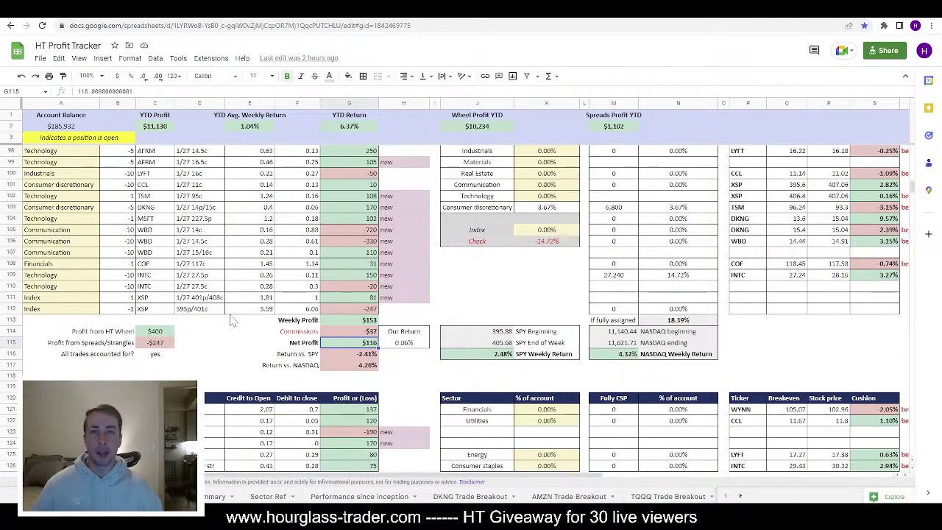
scroll(218, 319, up, 3)
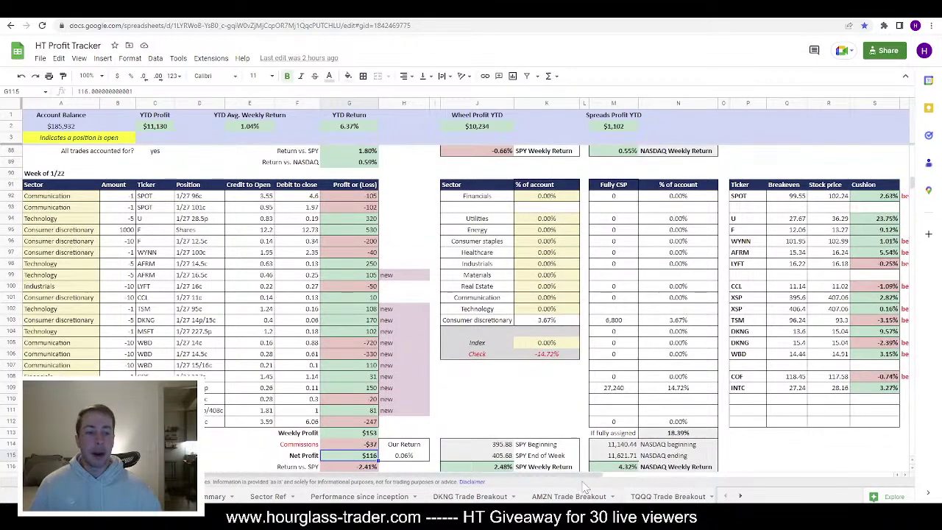
Step: Compare the bearish labels beside the Cushion column for the weeks of 1/22 and 1/29
drag(630, 477, 718, 488)
drag(762, 196, 738, 390)
scroll(738, 390, down, 5)
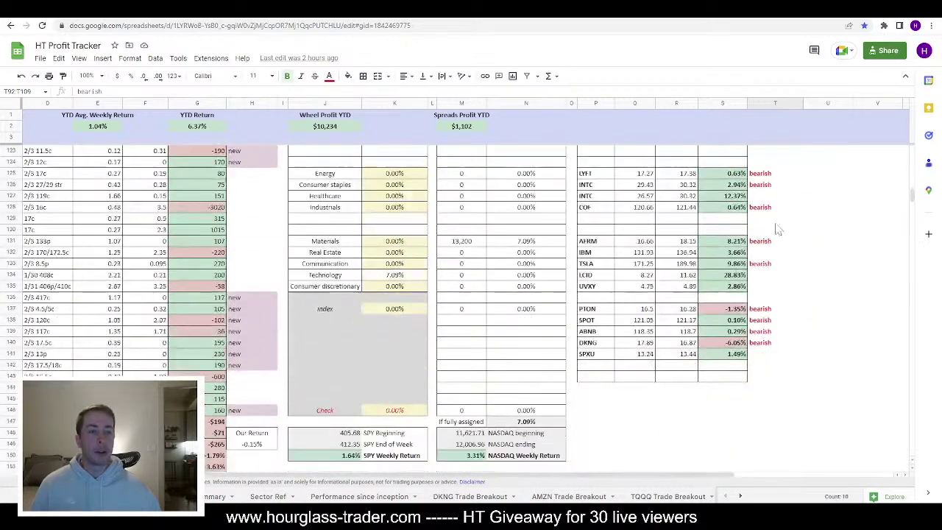
drag(765, 197, 769, 425)
scroll(503, 337, up, 5)
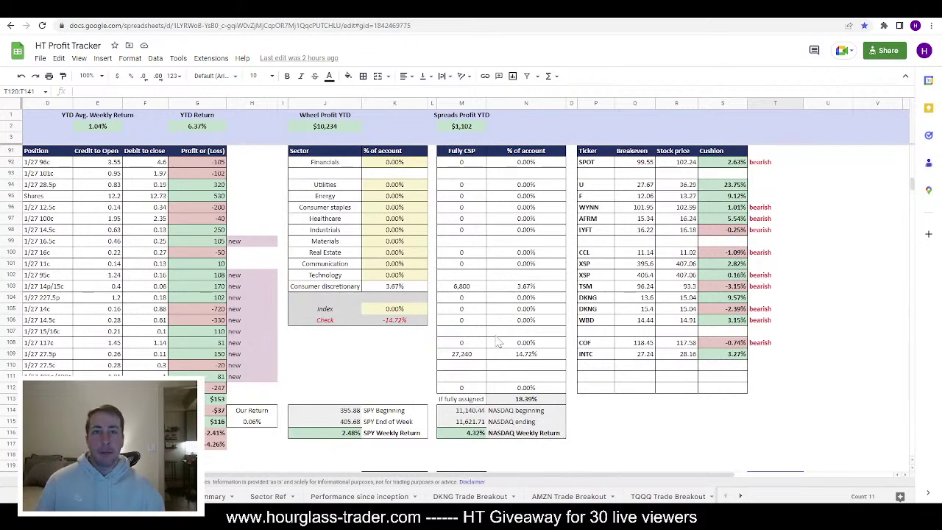
drag(596, 479, 328, 462)
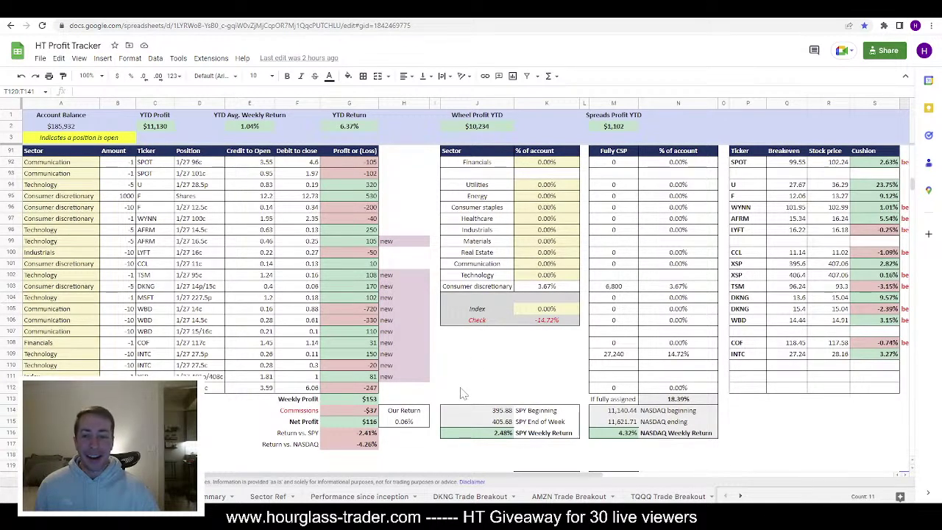
Step: Check the SPY Weekly Return cells for the weeks of 1/22 and 1/29
click(503, 434)
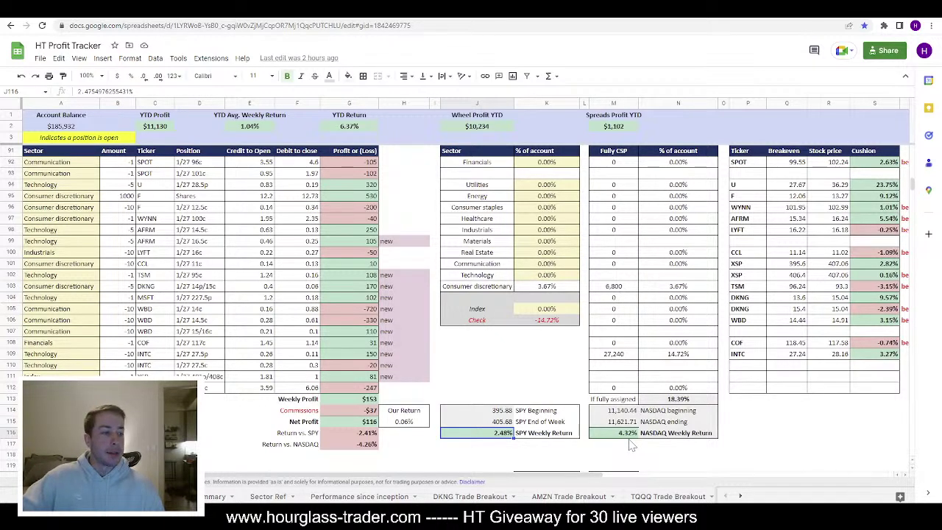
scroll(351, 362, down, 10)
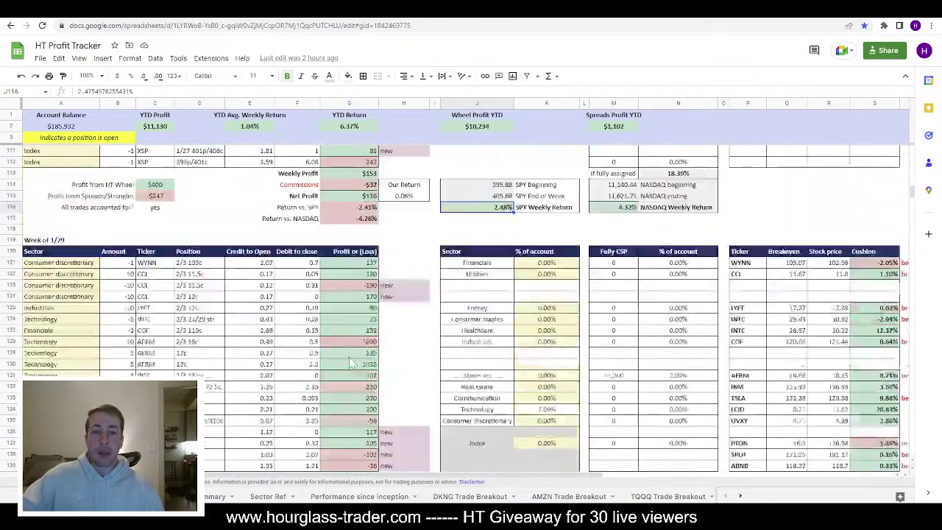
scroll(350, 362, down, 2)
click(494, 401)
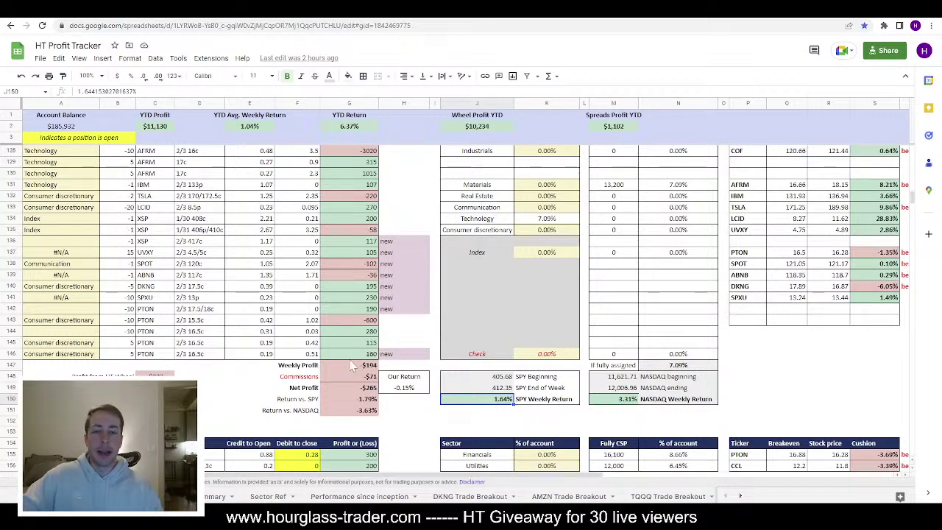
Step: Review the weekly results for the week of 1/29 and the trades listed for the week of 2/5
scroll(351, 366, up, 2)
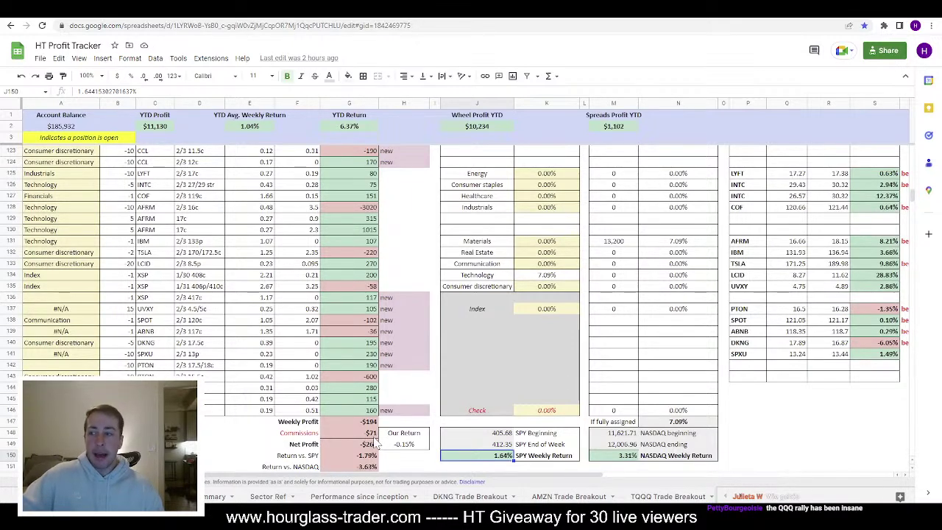
scroll(375, 440, down, 1)
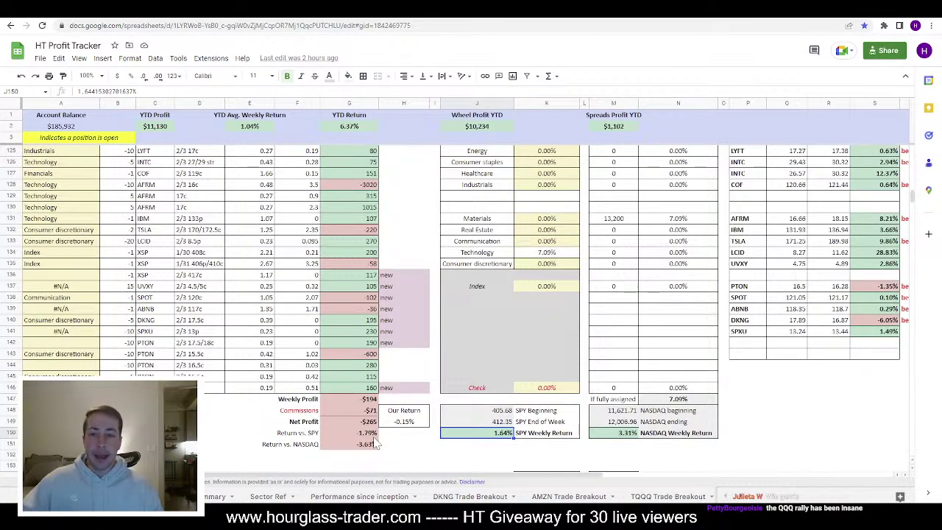
scroll(375, 440, down, 2)
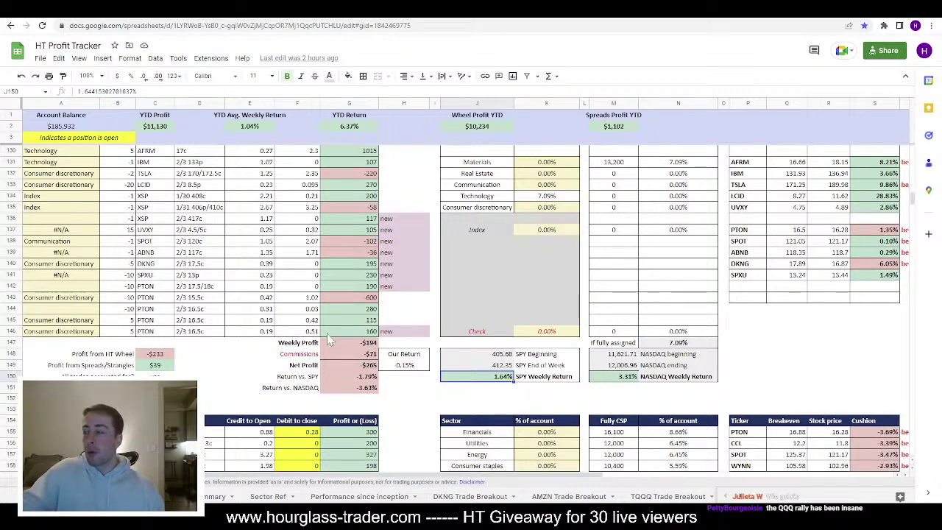
scroll(398, 372, down, 3)
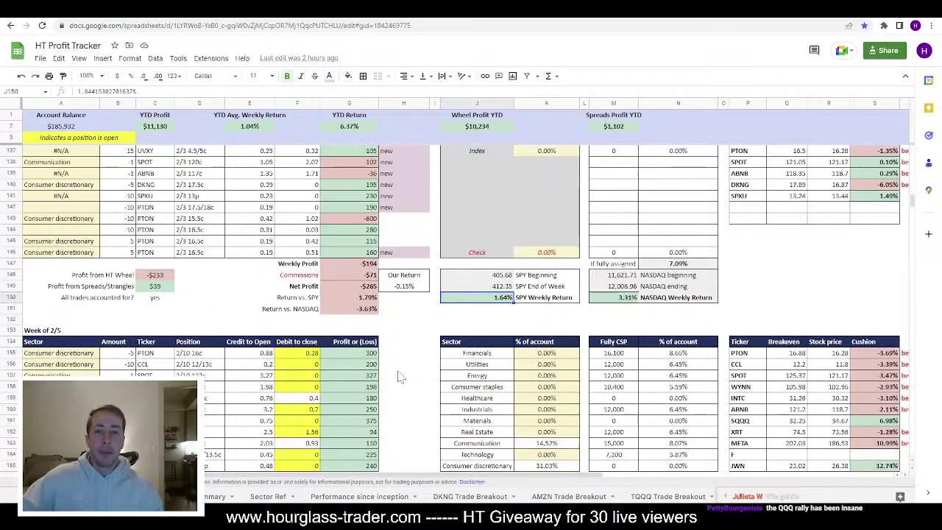
scroll(400, 377, down, 3)
scroll(401, 378, down, 2)
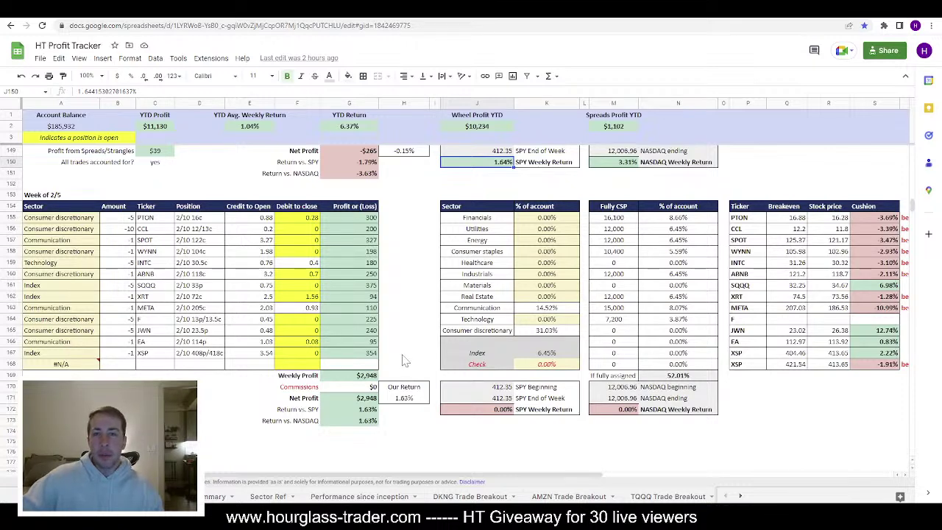
Step: Review the Performance vs. SPY and NASDAQ chart on the 2023 summary sheet
click(216, 496)
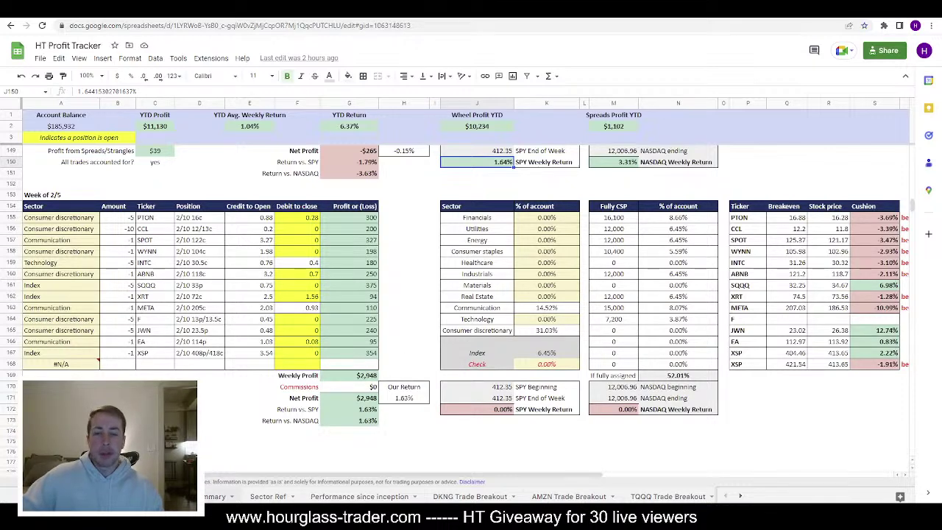
scroll(630, 356, down, 3)
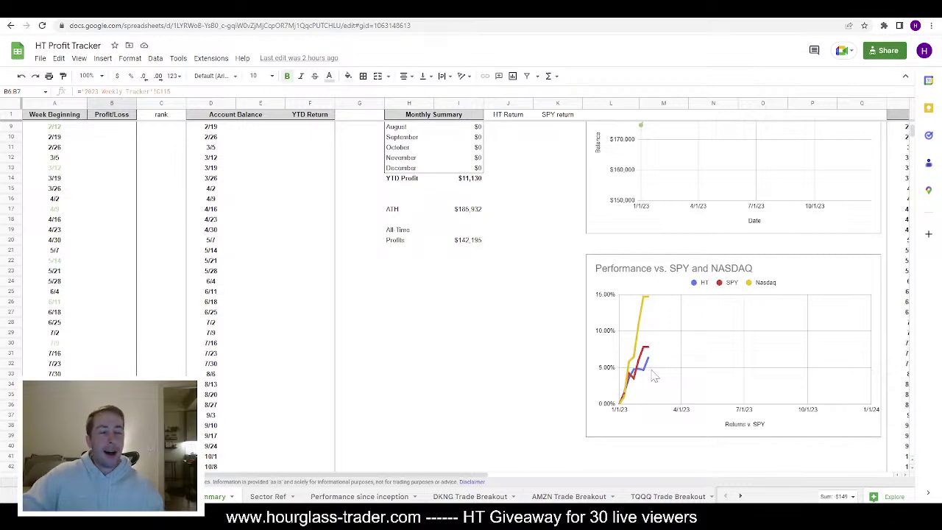
scroll(568, 378, up, 1)
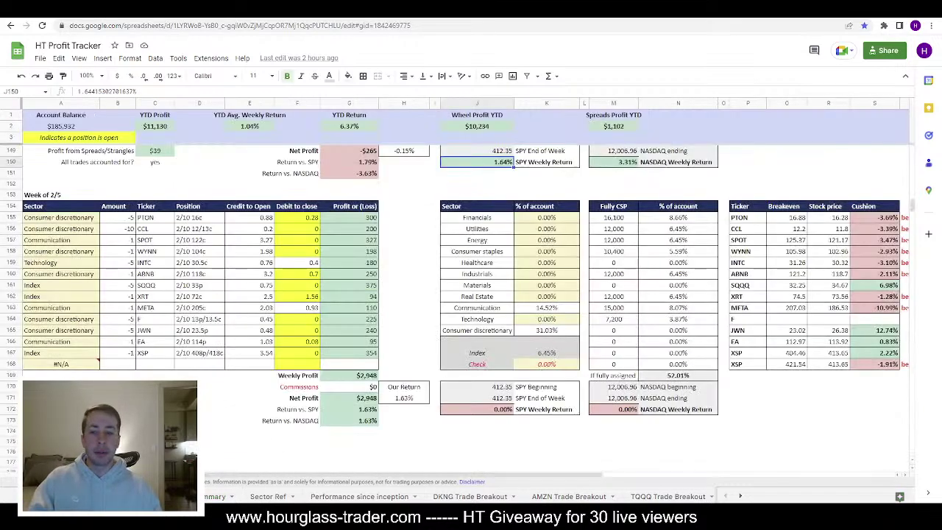
scroll(610, 375, down, 1)
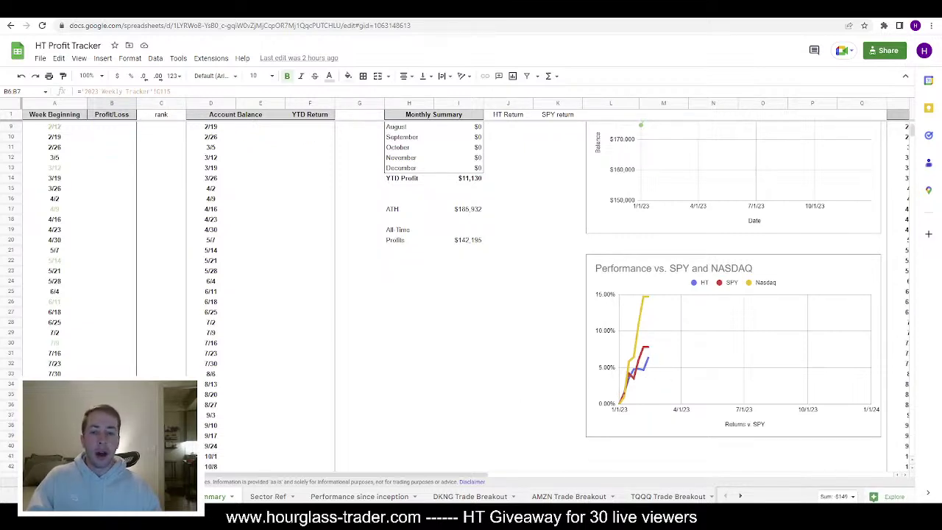
Step: In the 2023 Weekly Tracker, set the SPY End of Week value for the week of 2/5 to 400
click(110, 496)
scroll(412, 390, down, 1)
click(500, 376)
text(400)
key(Return)
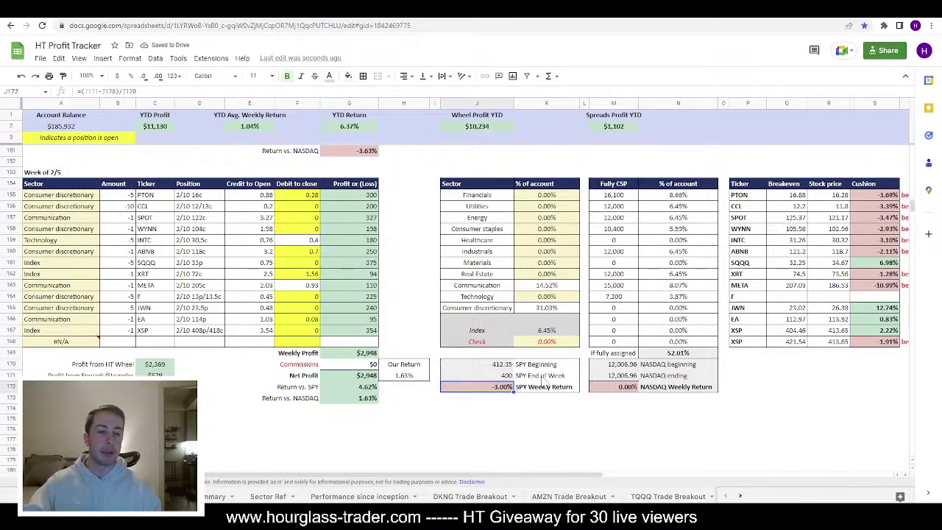
Step: Set the NASDAQ ending value for the week of 2/5 to 11650
click(624, 376)
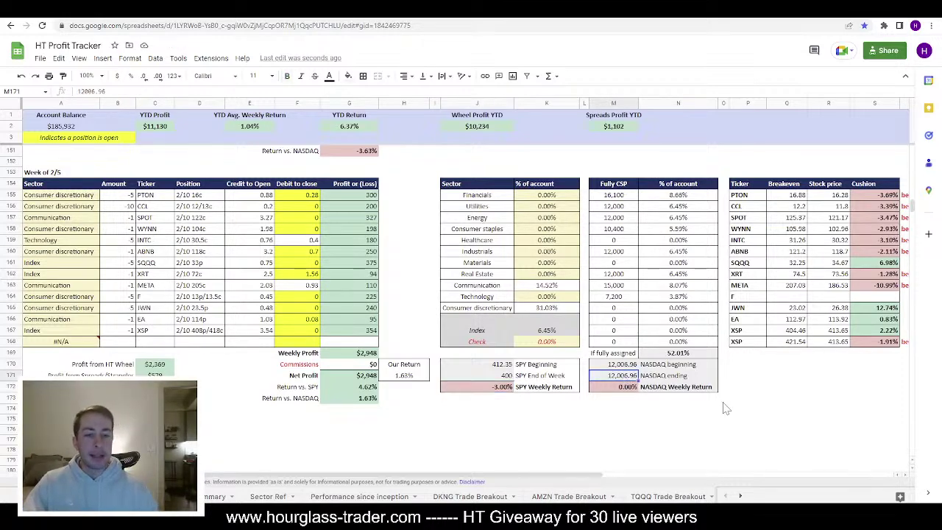
text(11650)
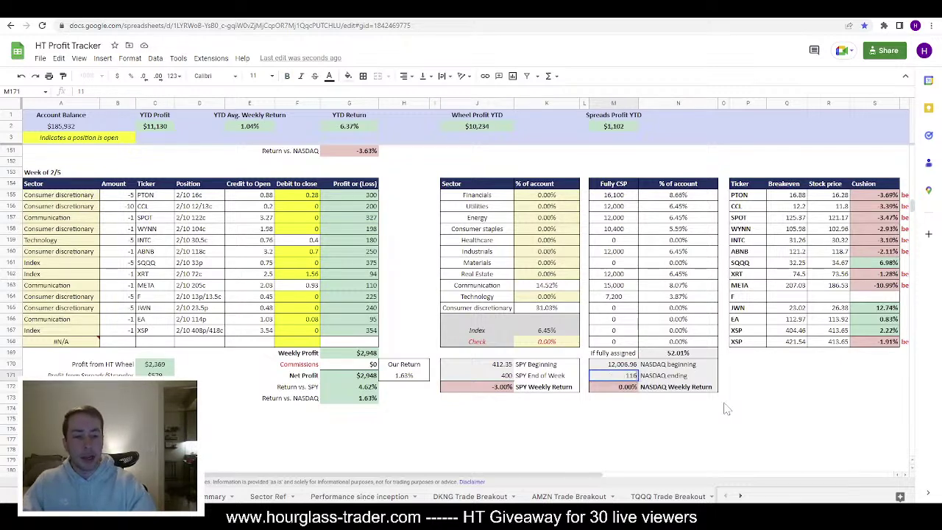
key(Return)
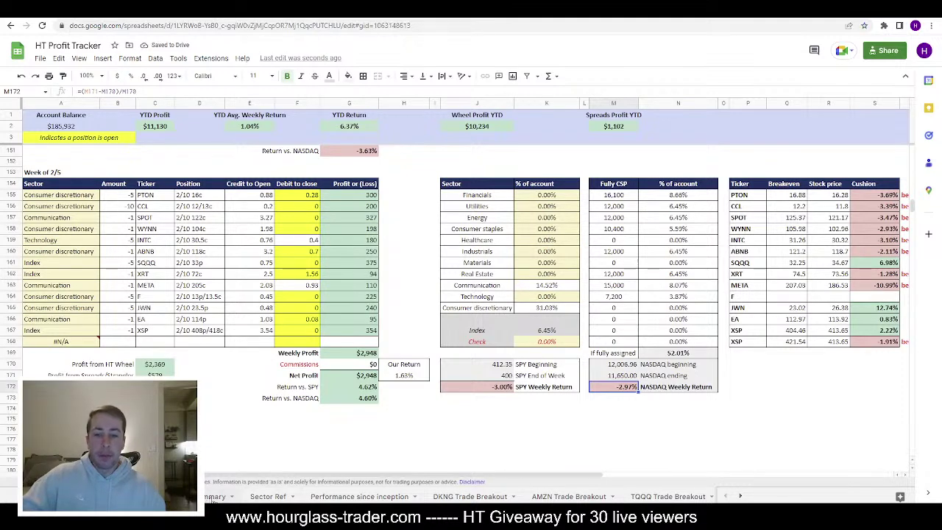
Step: Check the performance chart on the 2023 summary sheet and the NASDAQ Gap cell for 2/12
click(359, 495)
scroll(618, 364, down, 2)
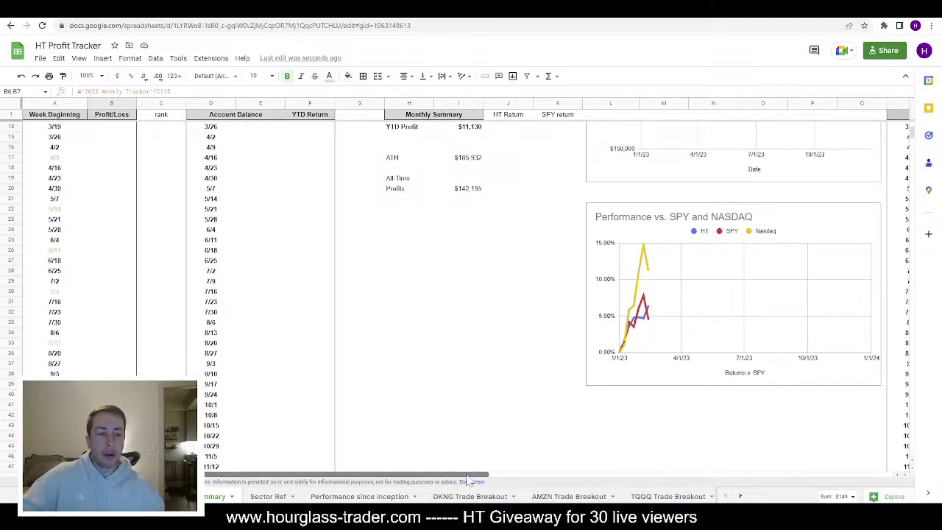
drag(482, 476, 887, 475)
scroll(721, 309, up, 4)
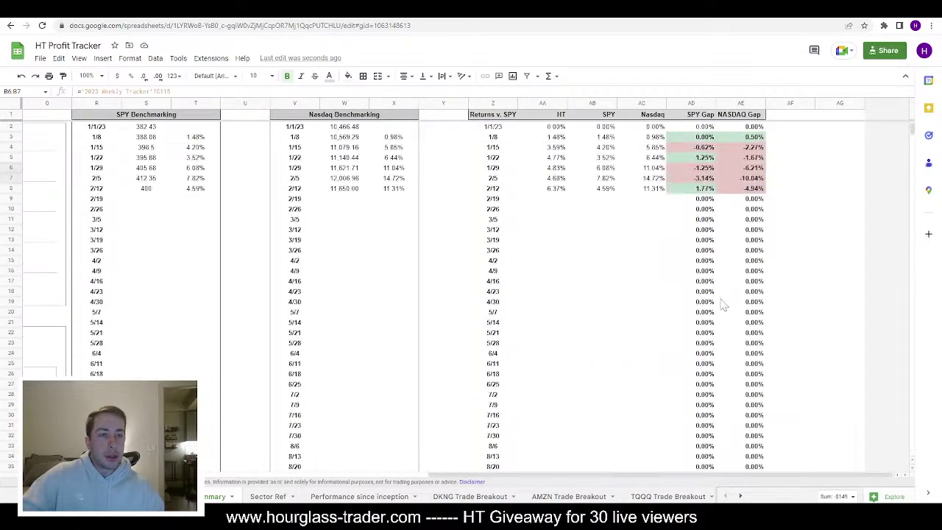
click(740, 189)
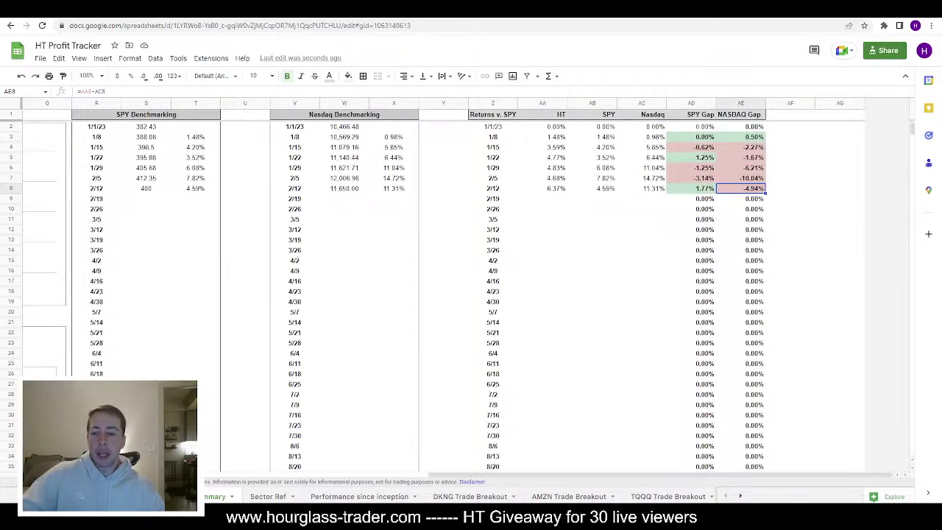
Step: Set the week of 2/5 NASDAQ ending value to 11,400 and review the 2023 summary's Performance vs. SPY and NASDAQ chart
click(111, 497)
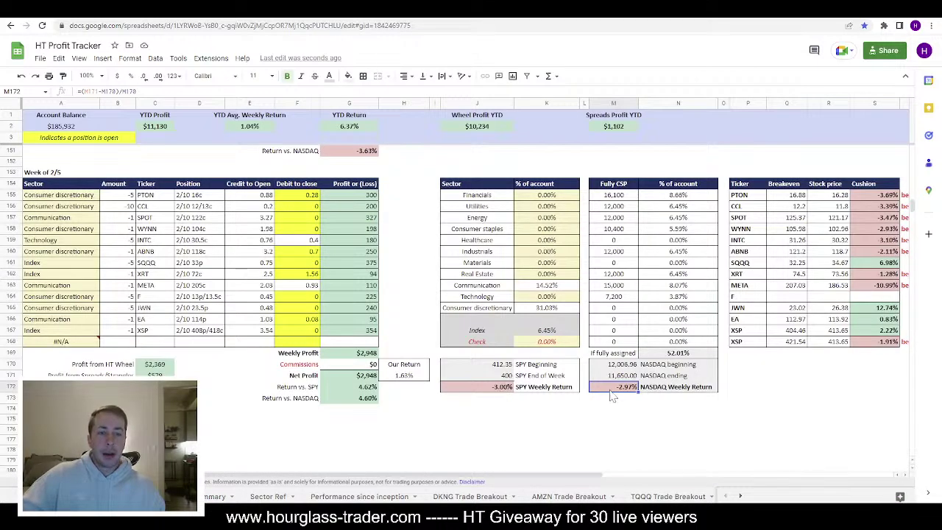
click(625, 375)
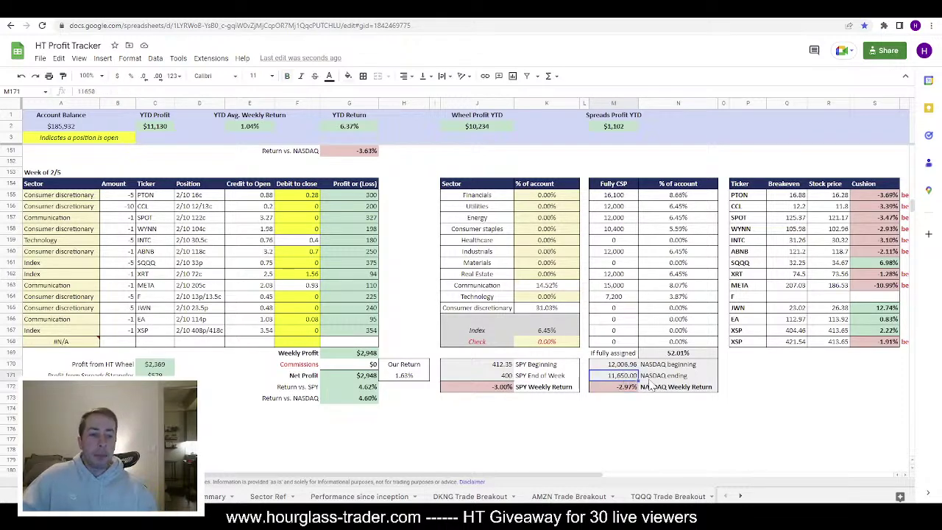
text(11,400)
key(Return)
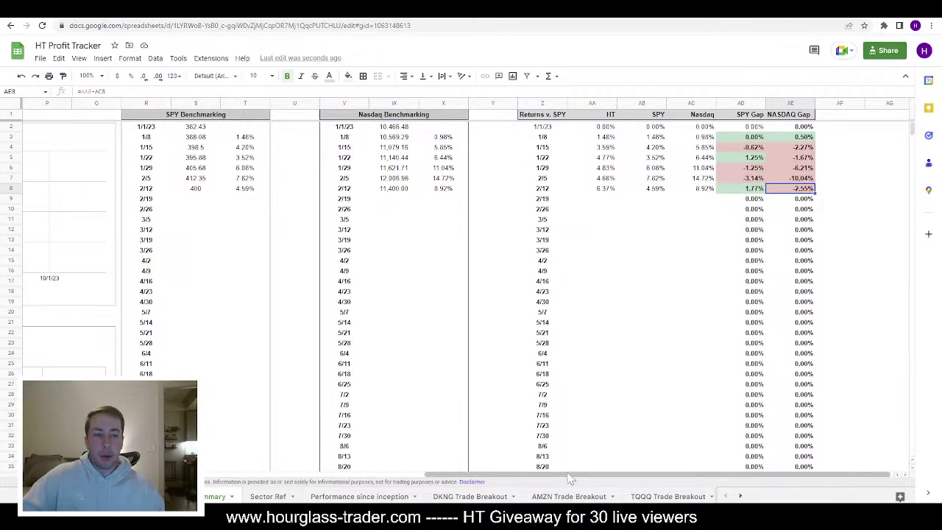
drag(567, 474, 284, 462)
scroll(427, 357, down, 2)
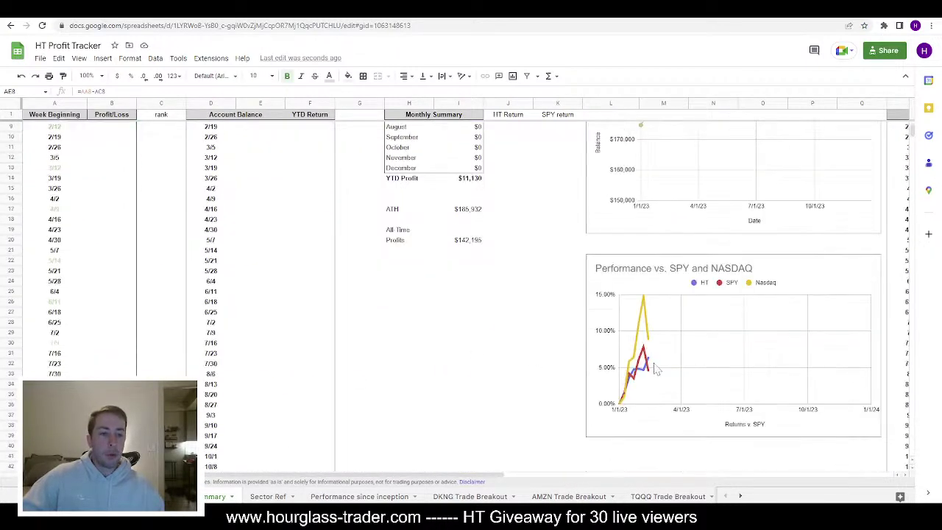
Step: Check the 2/5 account balance and YTD return against January's SPY return on the 2023 summary sheet
scroll(657, 370, up, 2)
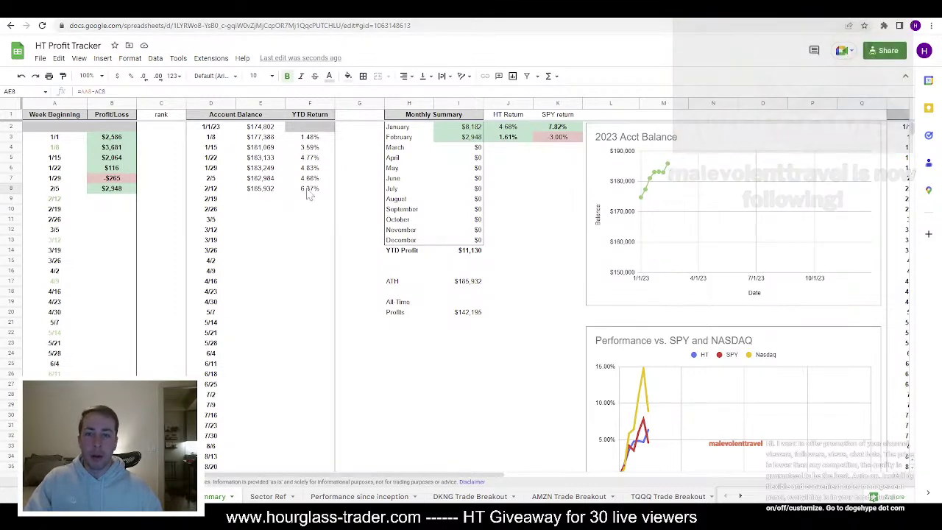
drag(314, 181, 253, 181)
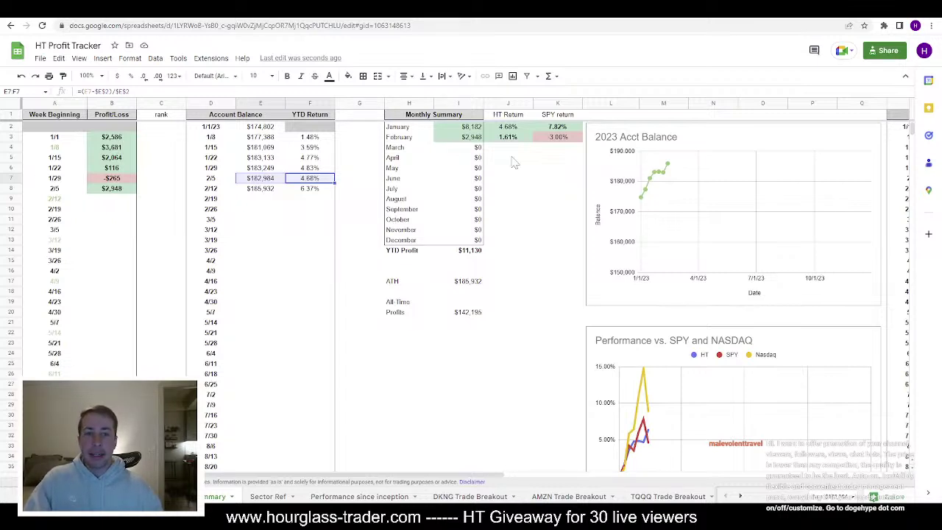
click(559, 127)
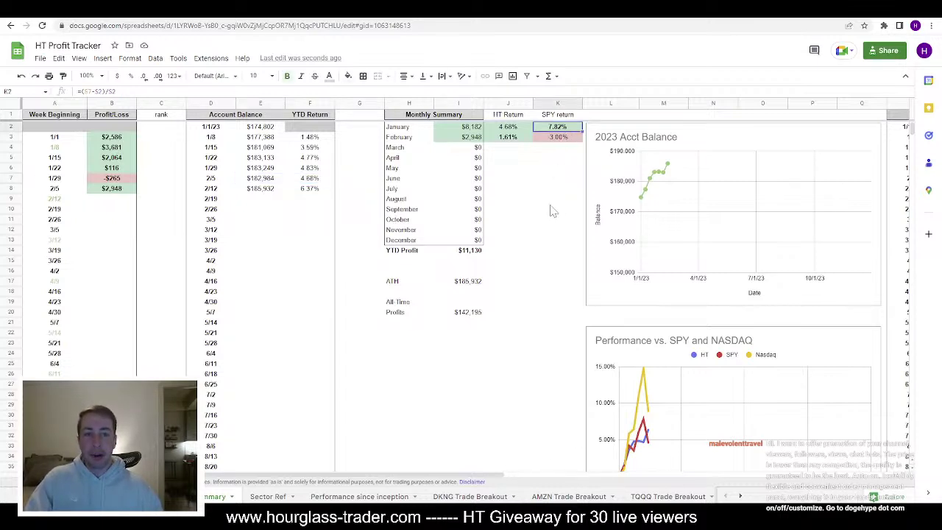
Step: Undo the hypothetical SPY and NASDAQ ending values for the week of 2/5 in the weekly tracker
key(ctrl+shift+Page_Up)
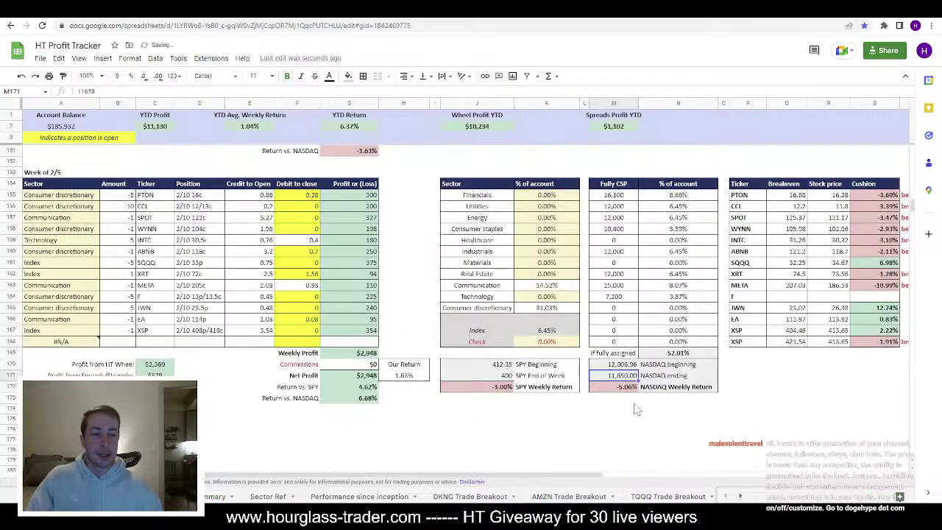
key(ctrl+shift+Page_Up)
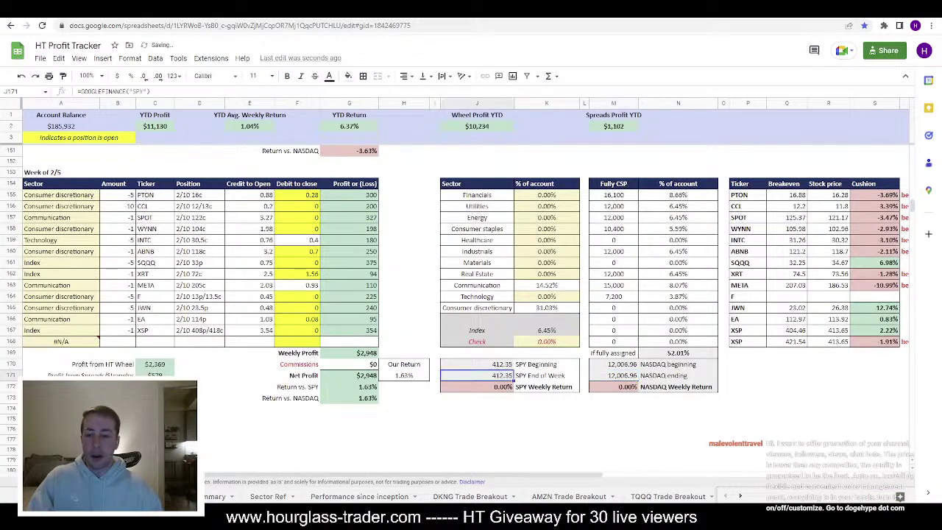
Step: Check the NASDAQ benchmark return for 2/5 on the 2023 summary sheet
click(215, 496)
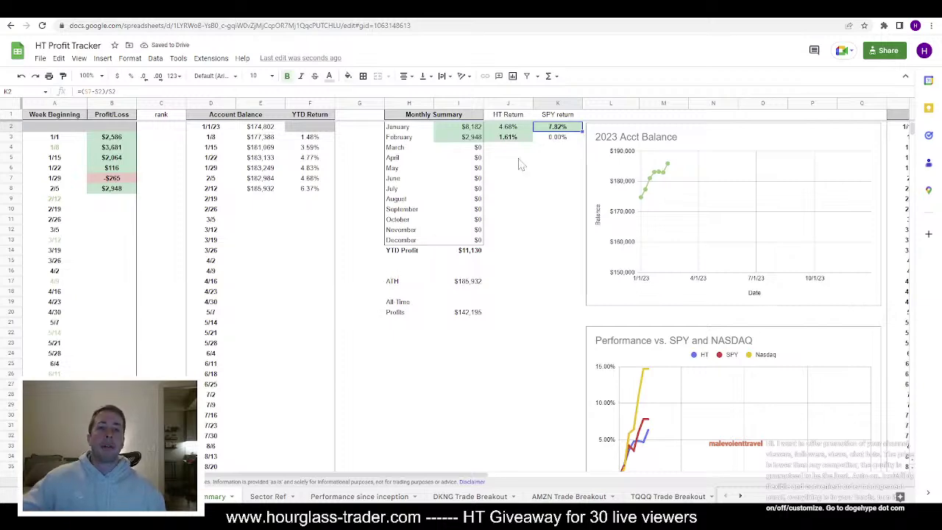
drag(410, 477, 634, 477)
click(643, 179)
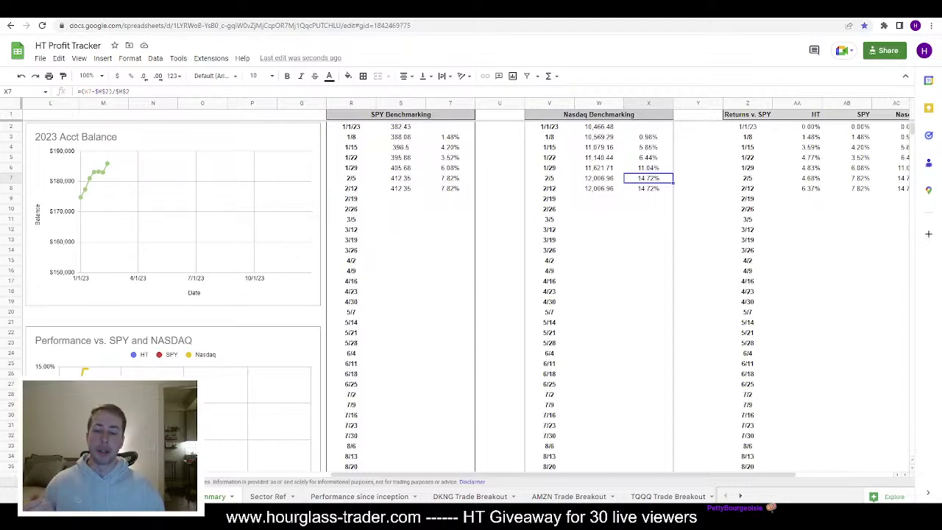
Step: Review the tracker's Week of 2/5 tables and the 2023 summary's Performance vs. SPY and NASDAQ chart
key(ctrl+z)
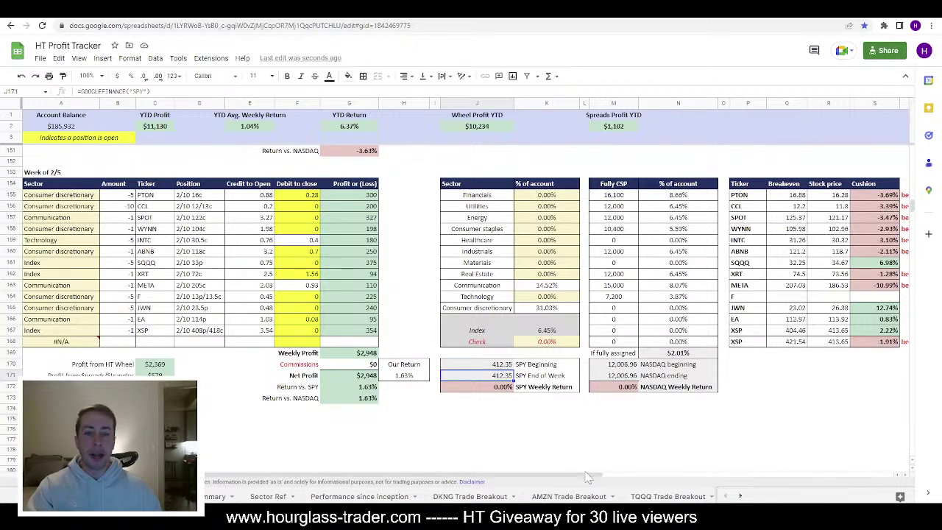
drag(570, 477, 700, 477)
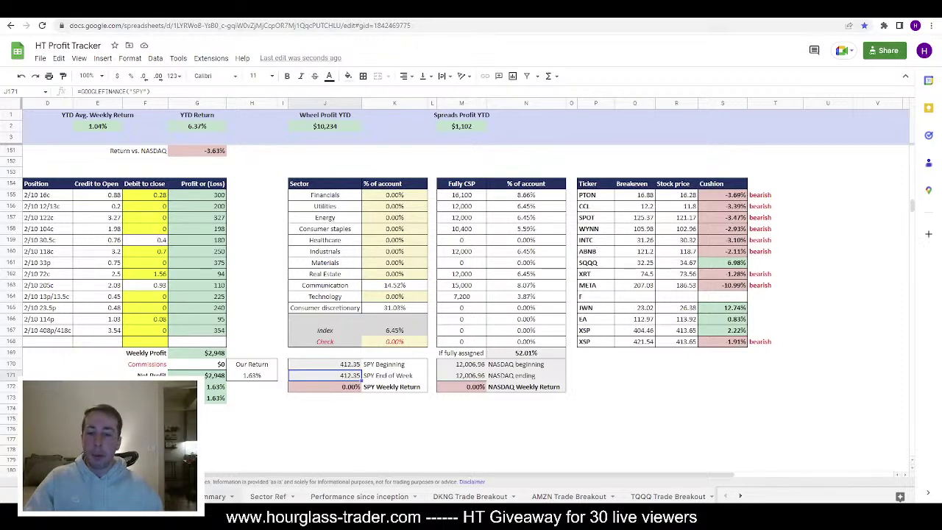
click(220, 495)
scroll(112, 347, down, 3)
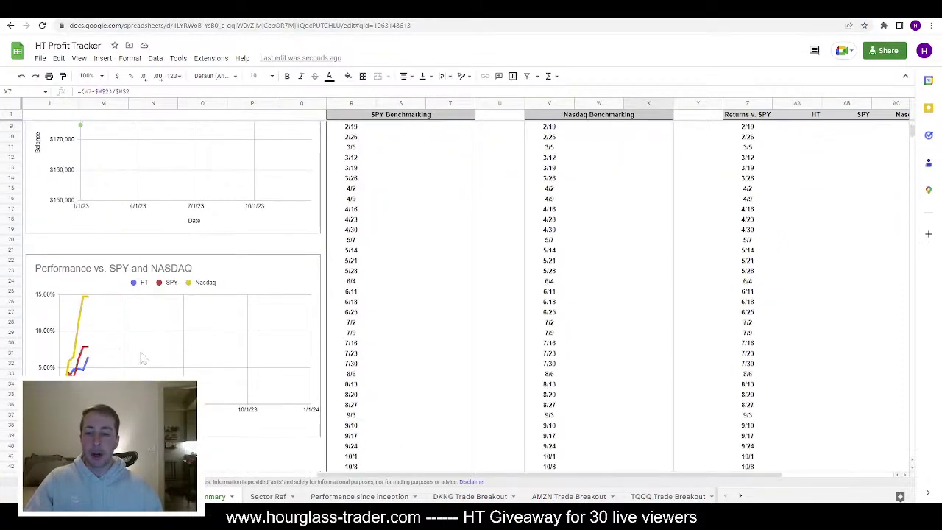
drag(574, 475, 438, 477)
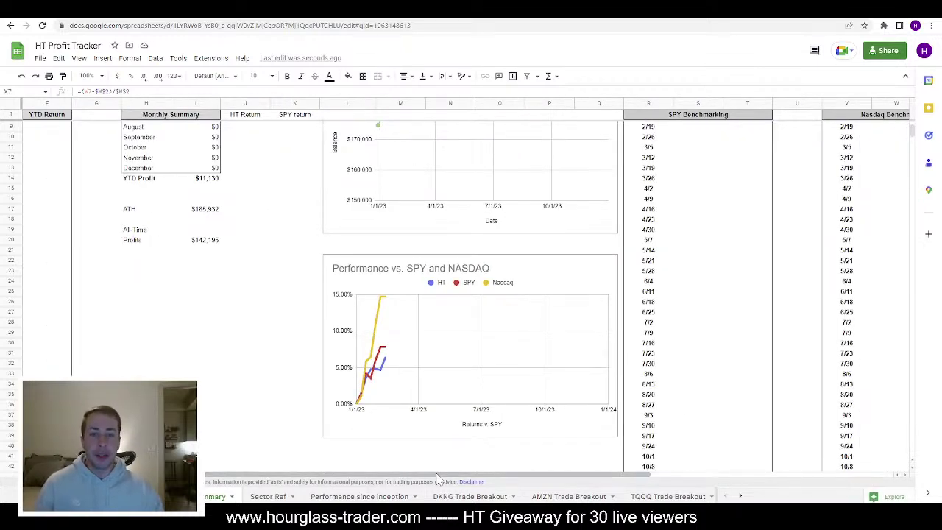
Step: Review the HT, NASDAQ and SPY chart and comparison figures on the Performance since inception sheet, and return to the 2023 summary
click(343, 496)
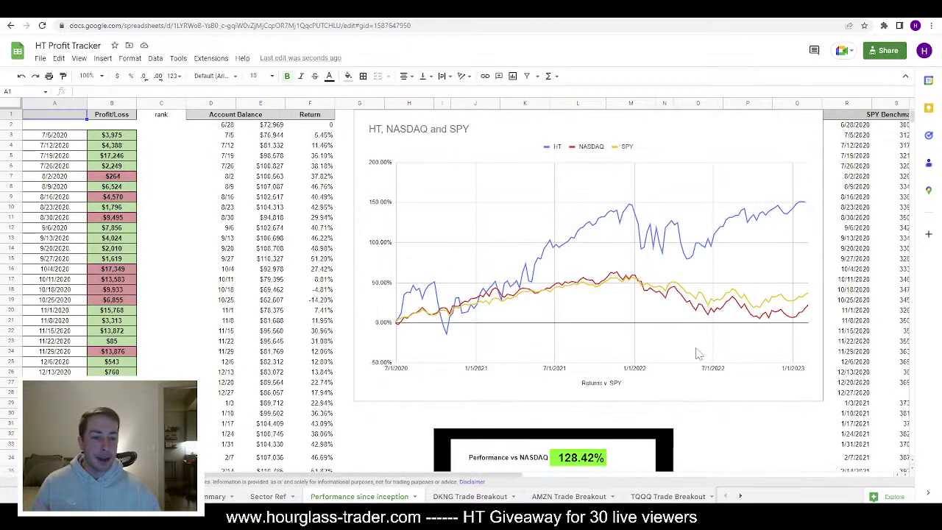
scroll(594, 370, down, 3)
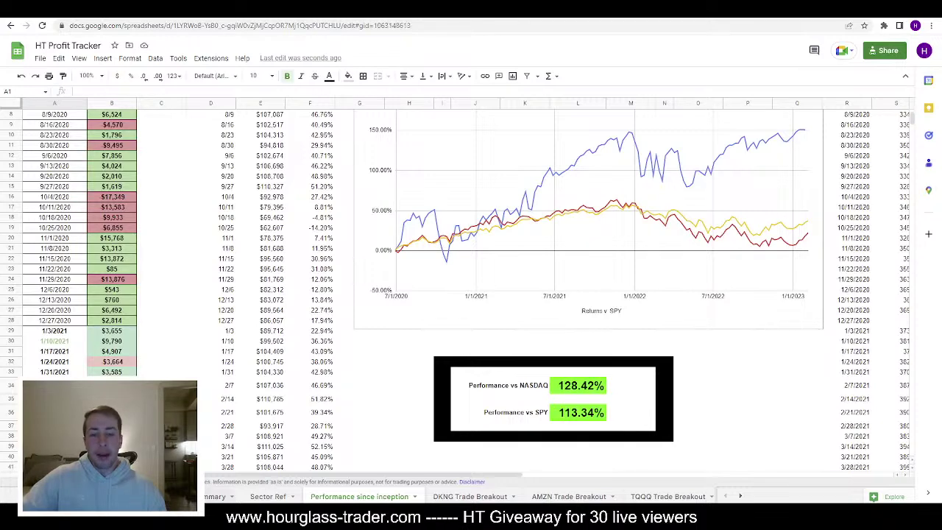
click(234, 495)
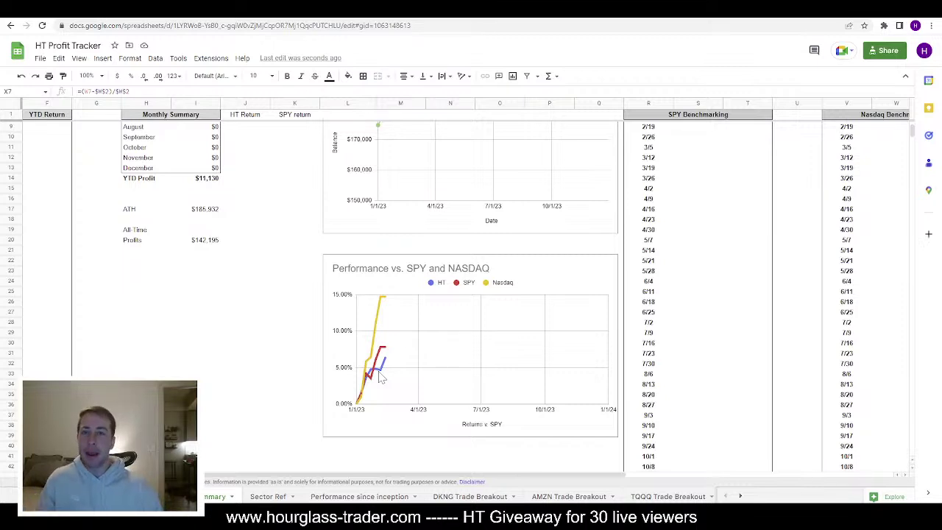
Step: Examine the 2023 summary's balance and performance charts and the YTD return for 2/5
scroll(202, 295, up, 3)
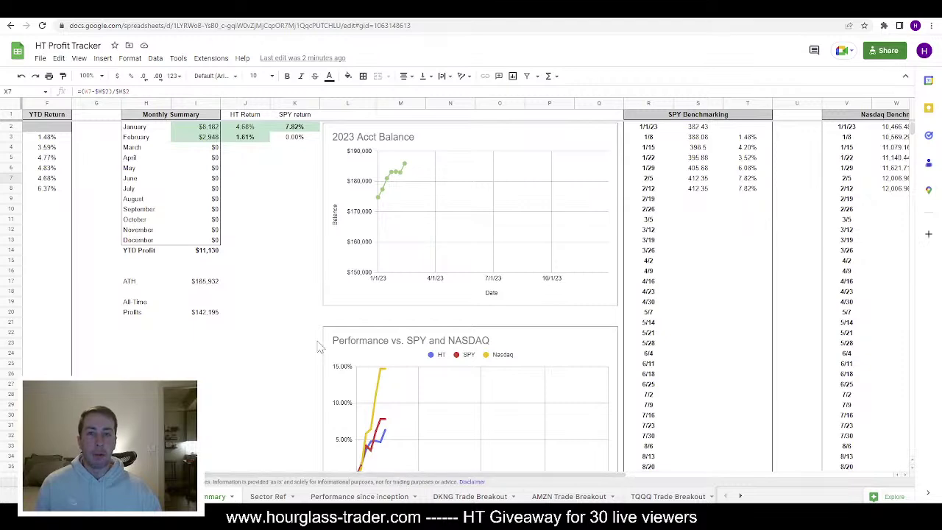
scroll(319, 346, down, 3)
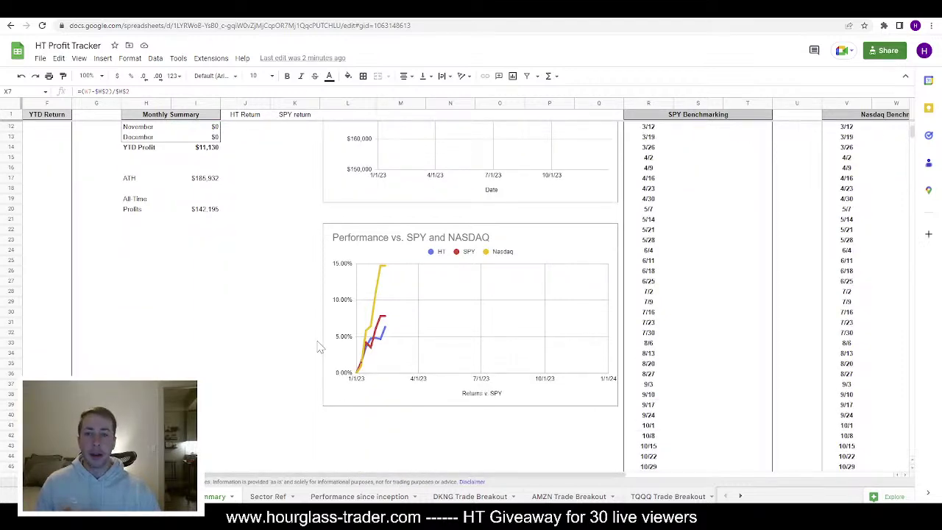
scroll(319, 346, up, 3)
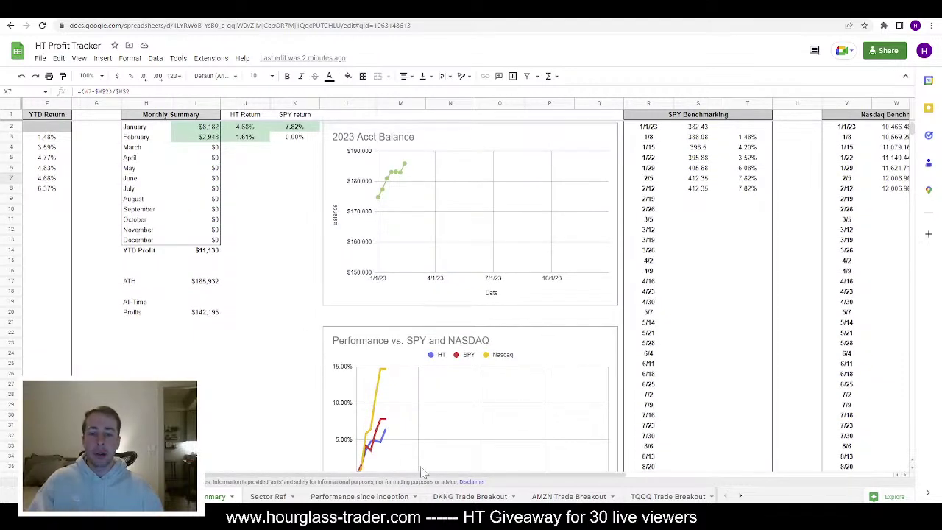
drag(425, 478, 221, 478)
click(309, 180)
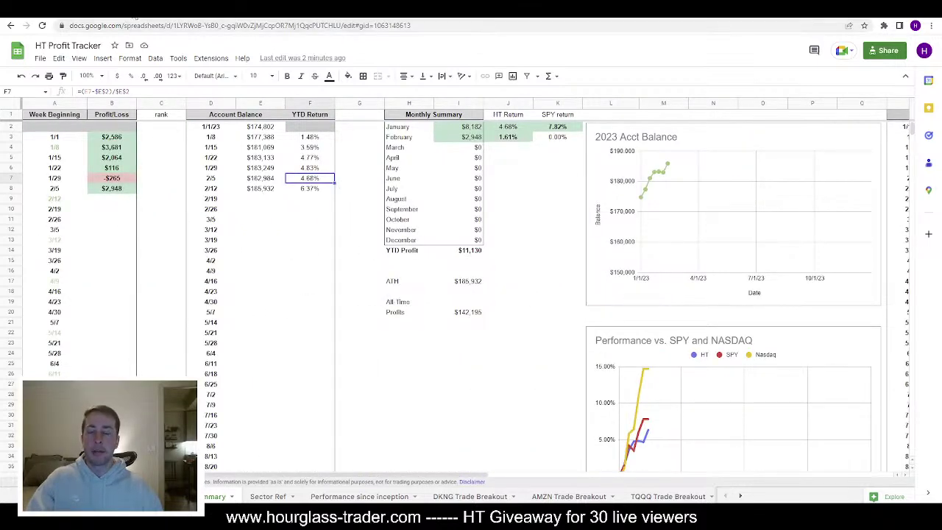
Step: Open hourglass-trader.com in another browser tab and go to its Annualization Calculator
click(135, 16)
text(hourglass-trader.com)
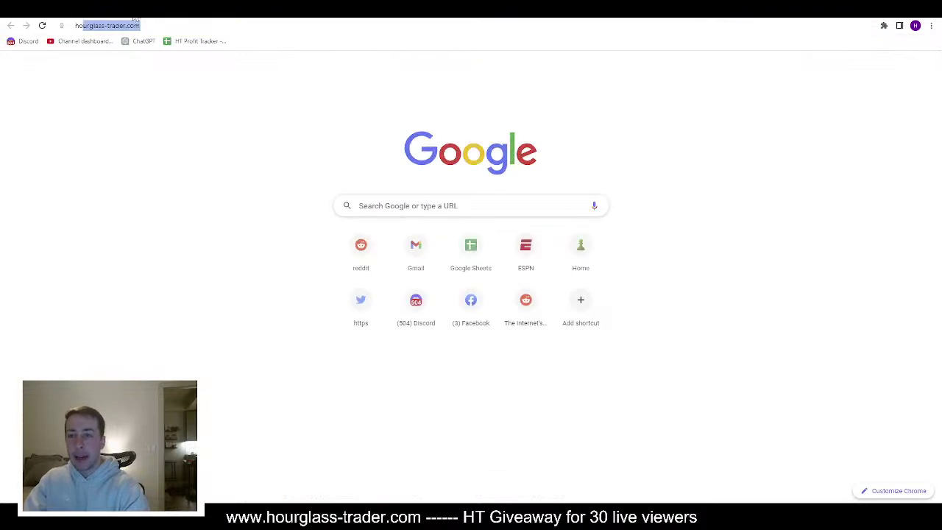
key(Return)
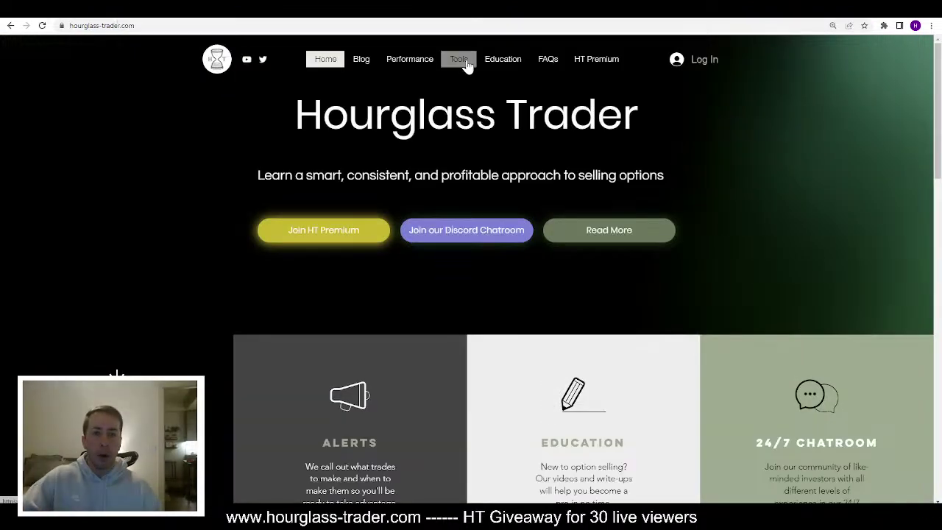
mouse_move(467, 64)
click(462, 81)
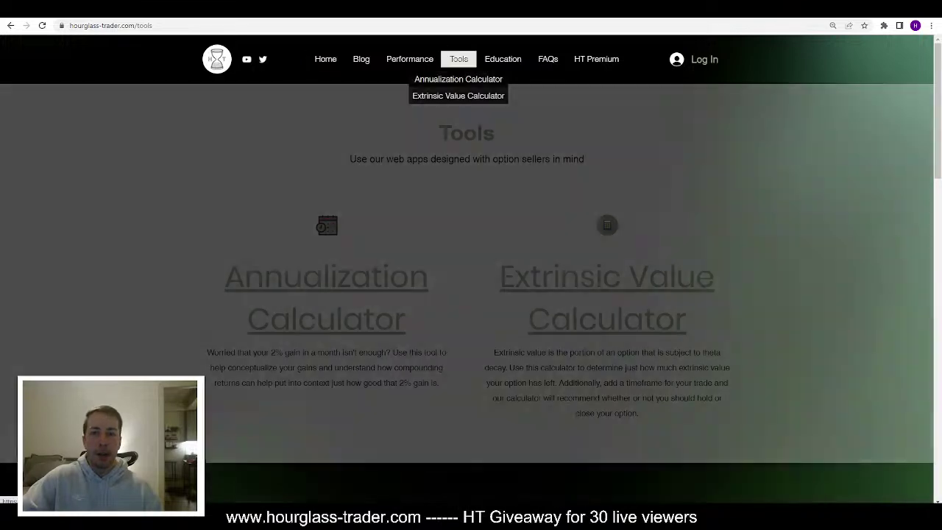
click(346, 294)
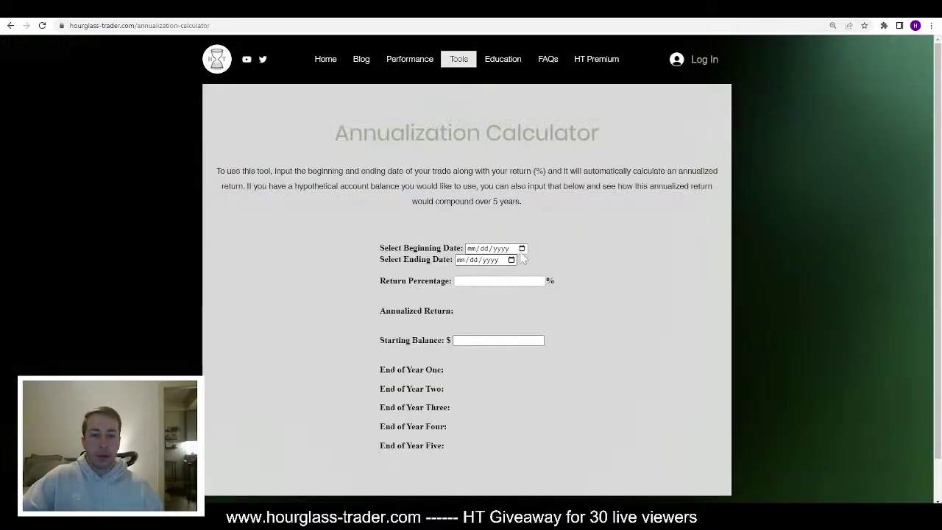
Step: Set the calculator's beginning date to 01/01/2023 and its ending date to 02/03/2023
click(522, 248)
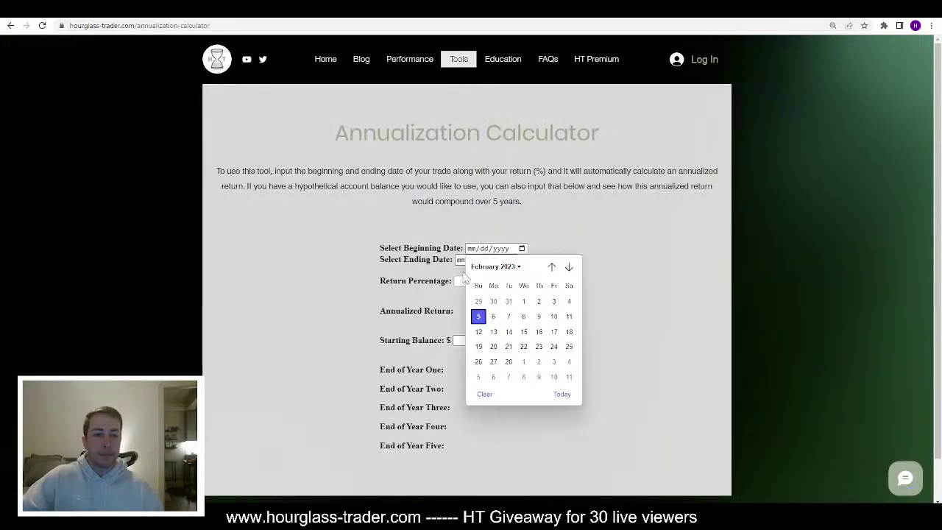
click(551, 266)
click(479, 301)
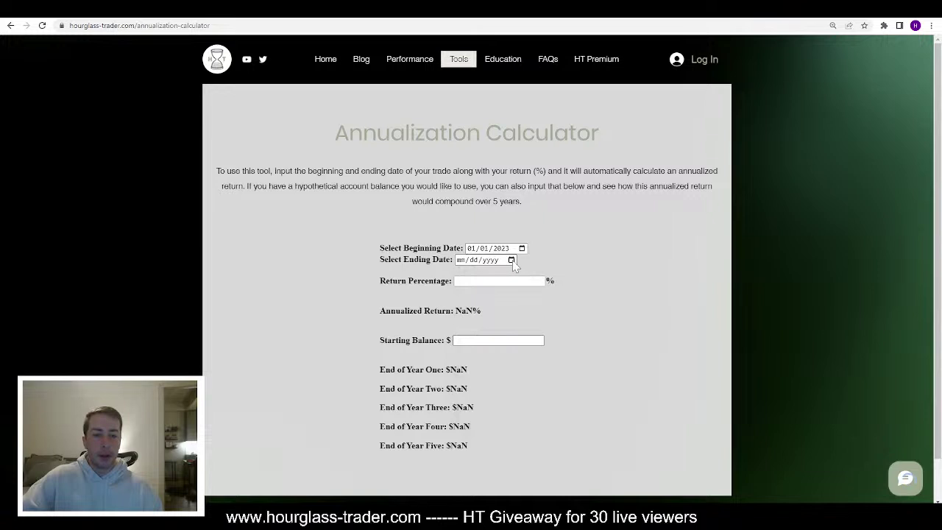
click(512, 260)
click(543, 313)
Step: Look up the 2/5 YTD return in the HT Profit Tracker, enter 4.68 as the return percentage, and check the annualized return
click(472, 280)
click(103, 19)
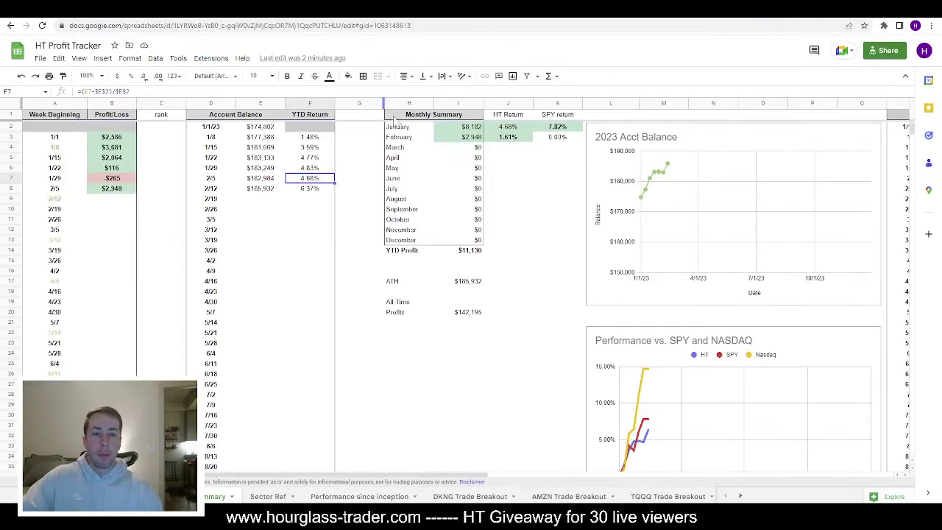
click(184, 16)
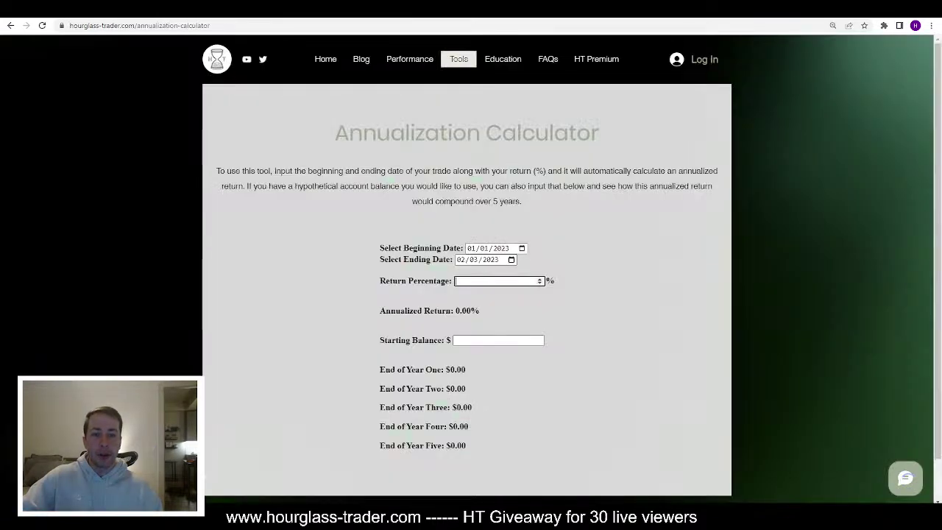
text(4.68)
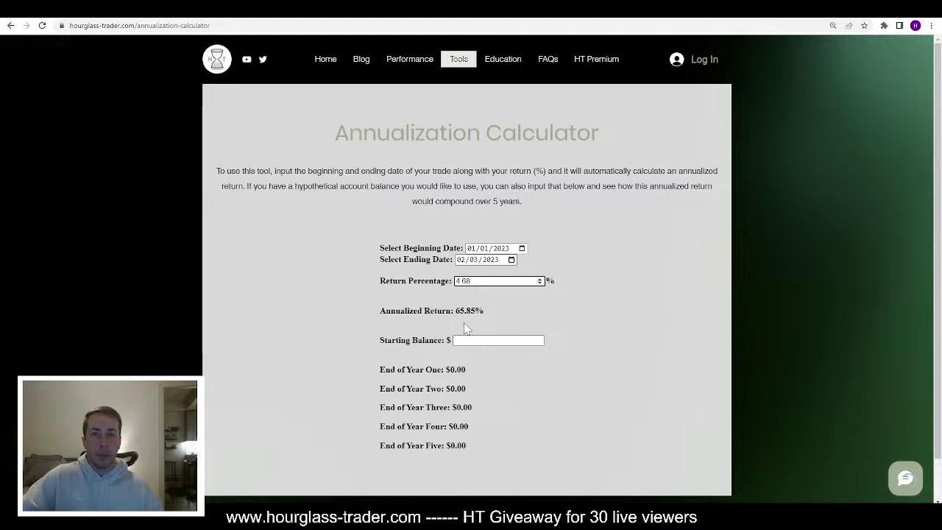
drag(454, 311, 501, 328)
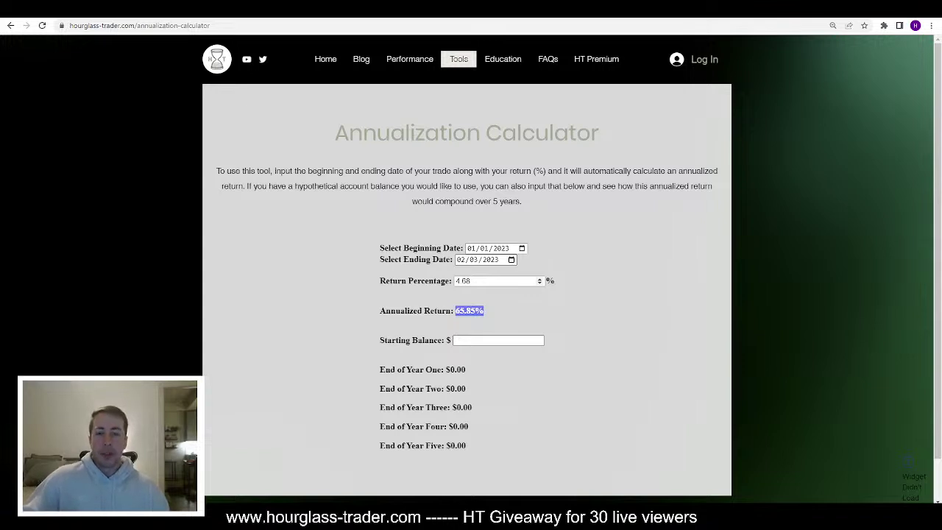
click(473, 312)
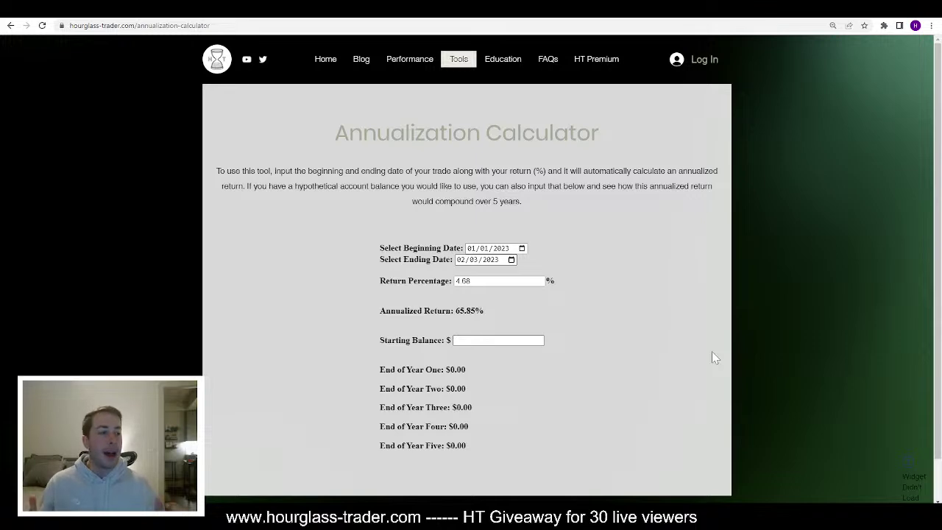
Step: Return to the HT Profit Tracker's 2023 summary and review the performance chart and monthly returns
click(79, 10)
scroll(623, 380, down, 3)
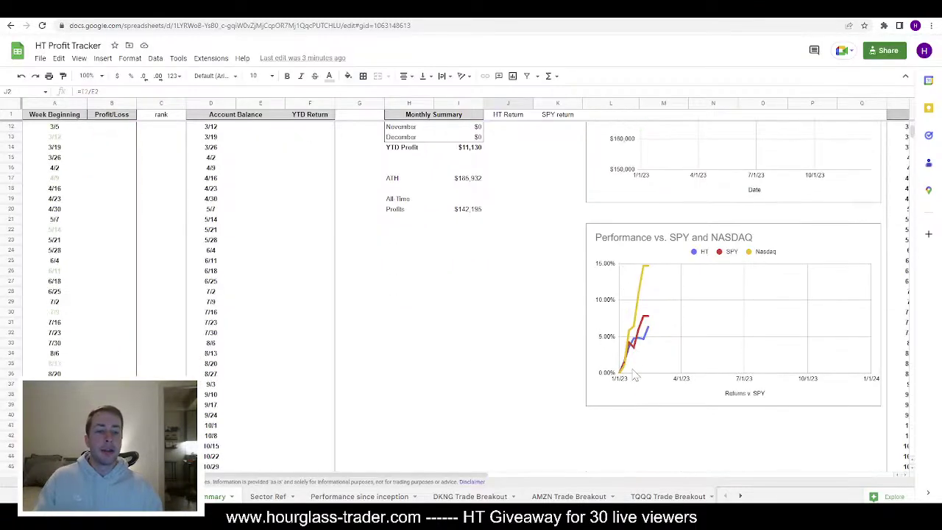
scroll(652, 335, up, 3)
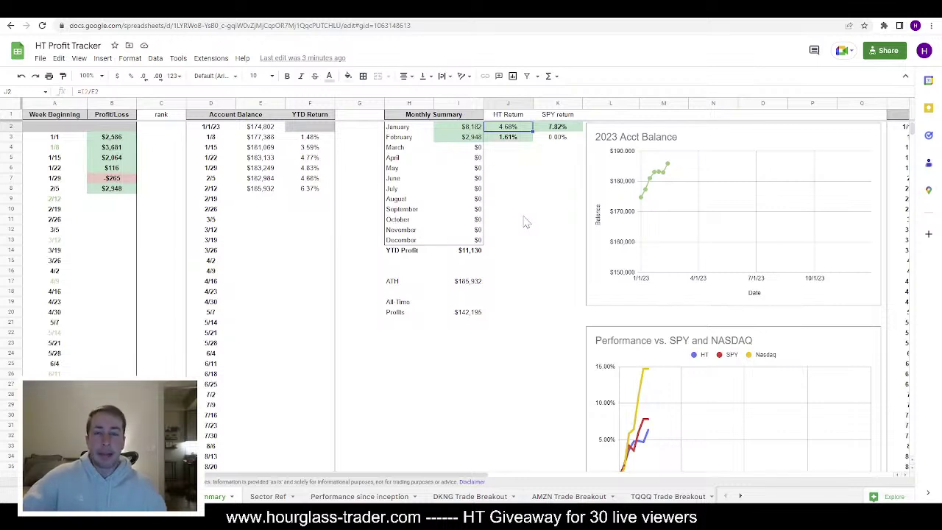
Step: Review the Week of 1/29 trades and their profits or losses in the weekly tracker
key(ctrl+shift+Page_Up)
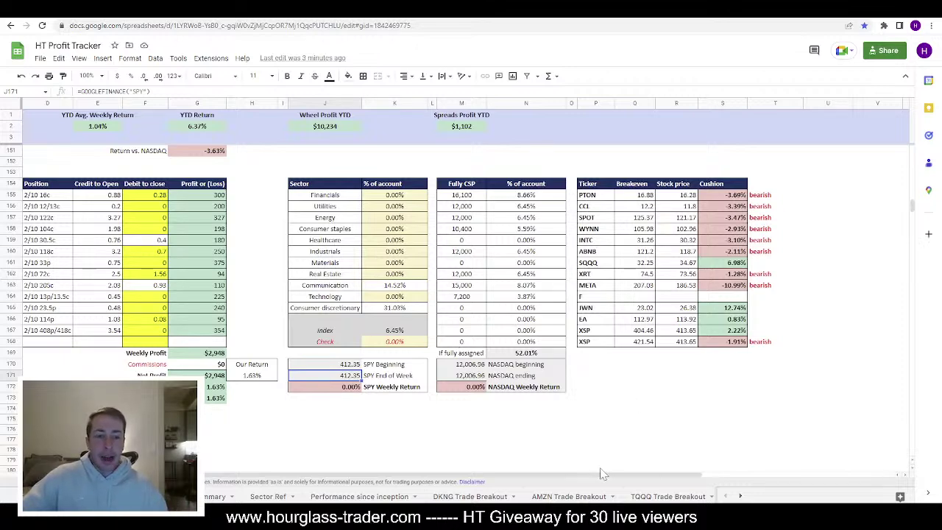
drag(601, 475, 451, 462)
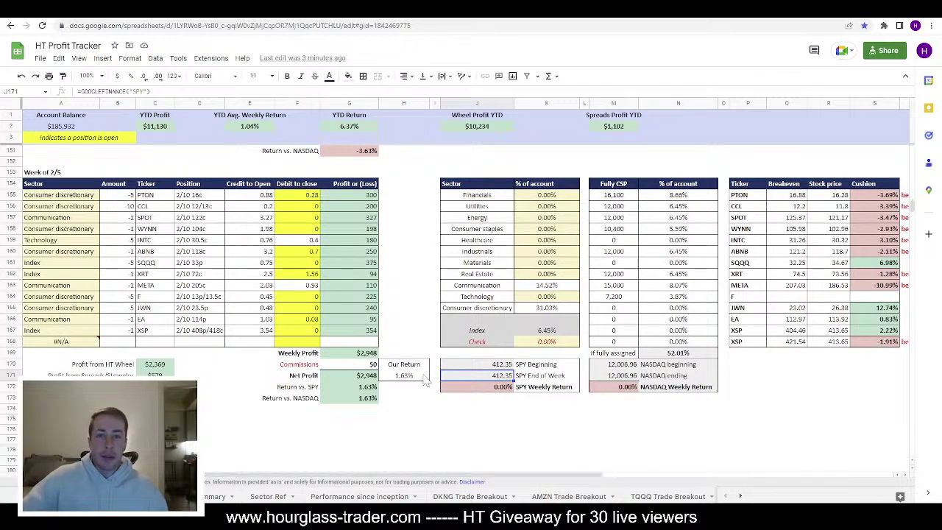
scroll(425, 379, up, 10)
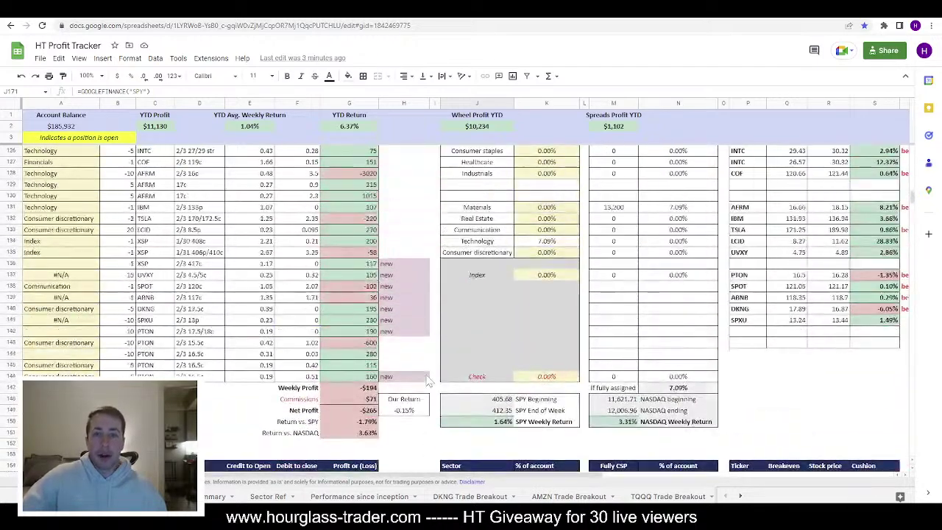
scroll(426, 379, down, 2)
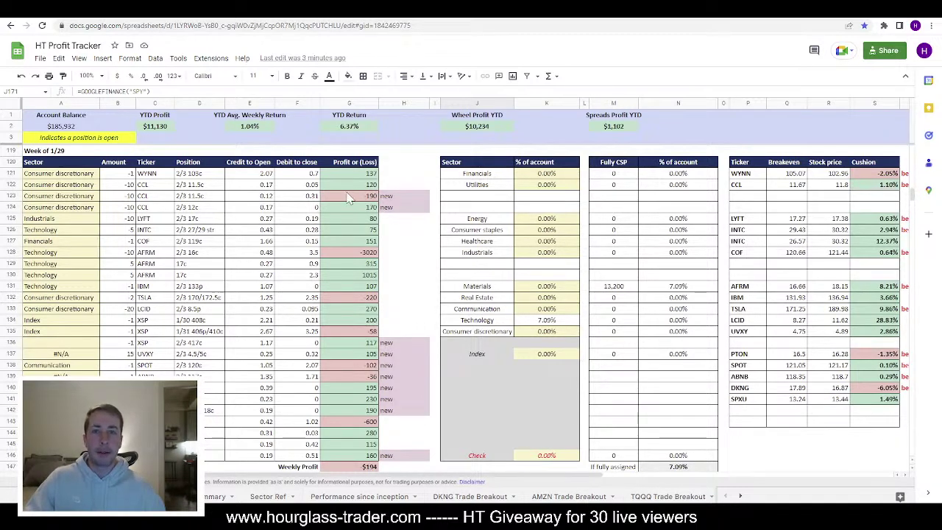
Step: Select the profit cells for WYNN, LYFT, INTC, COF, IBM, LCID and XSP trades in Week of 1/29 together and check their sum
scroll(348, 198, down, 1)
scroll(348, 174, up, 1)
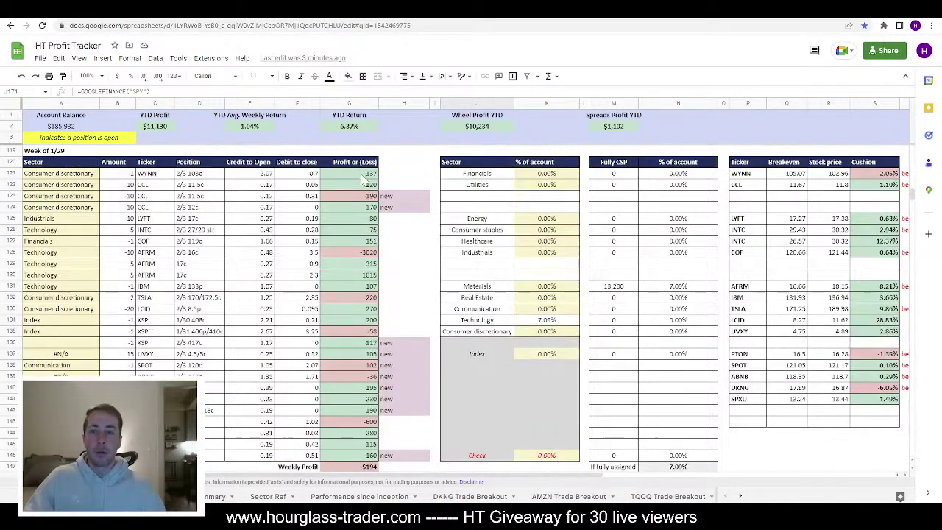
click(362, 175)
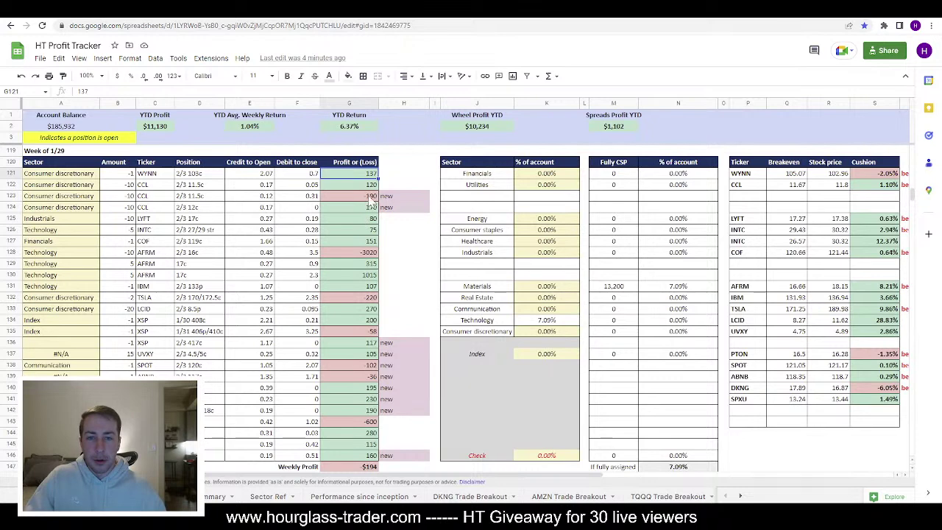
click(362, 221)
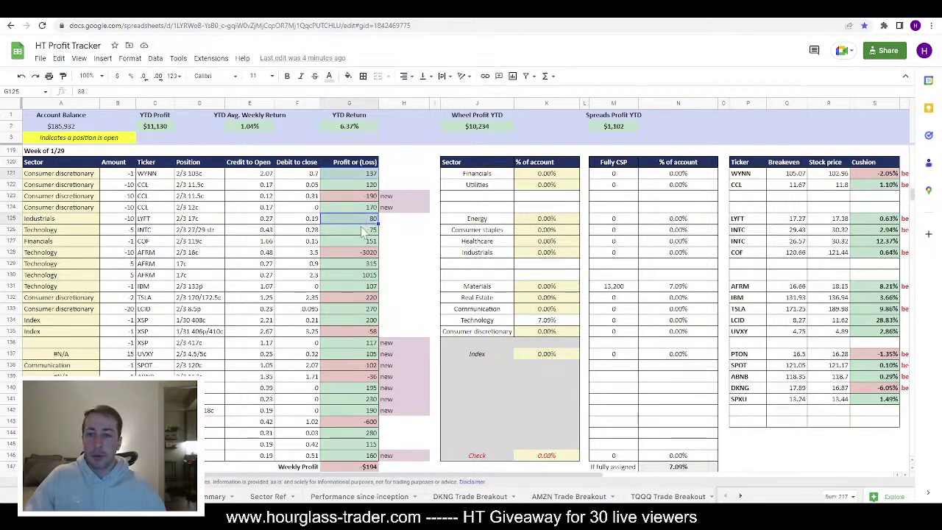
shift+click(362, 232)
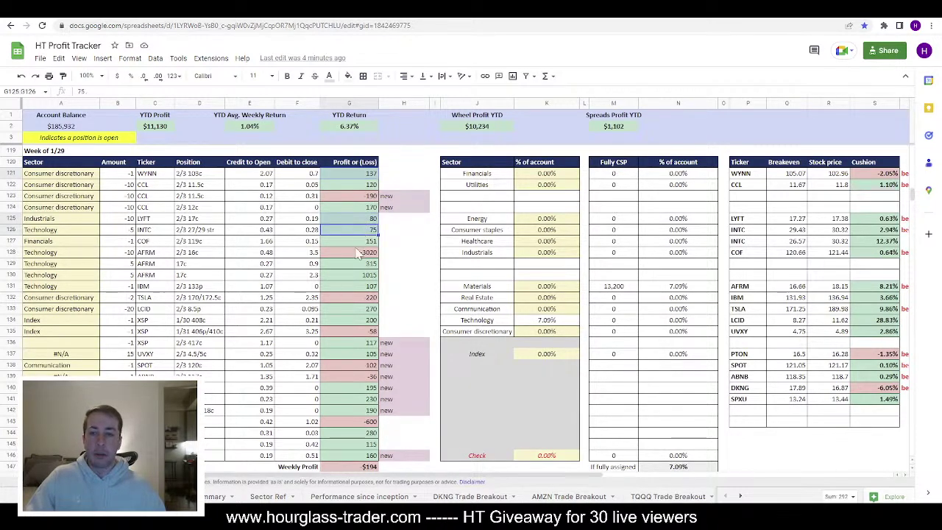
shift+click(361, 243)
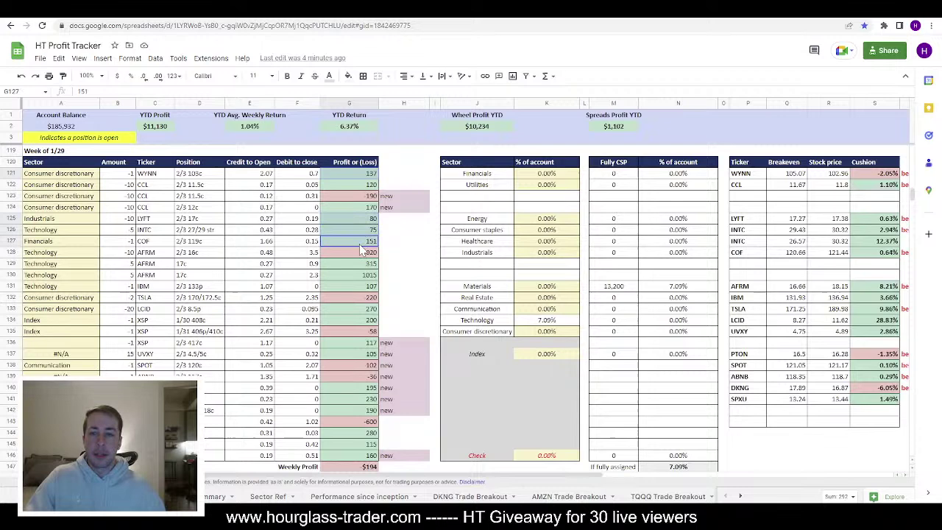
click(353, 287)
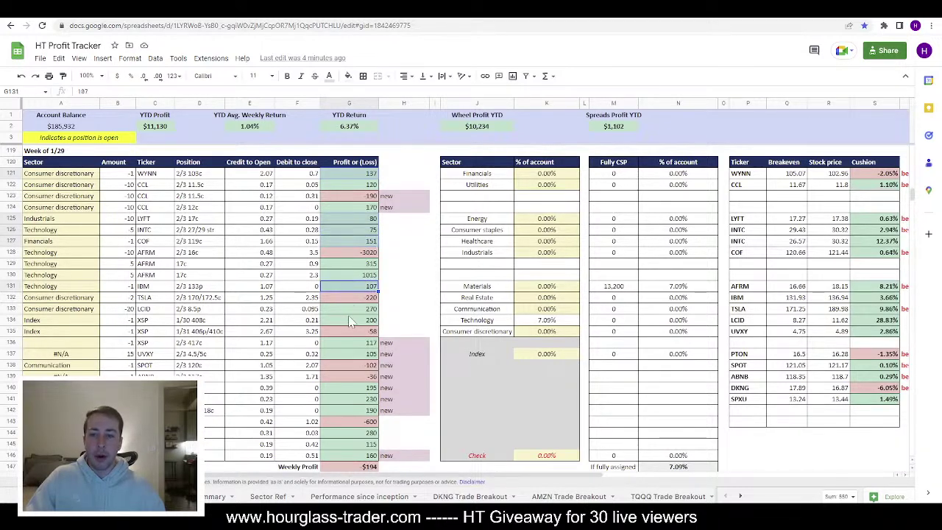
drag(354, 312, 353, 340)
scroll(331, 294, down, 5)
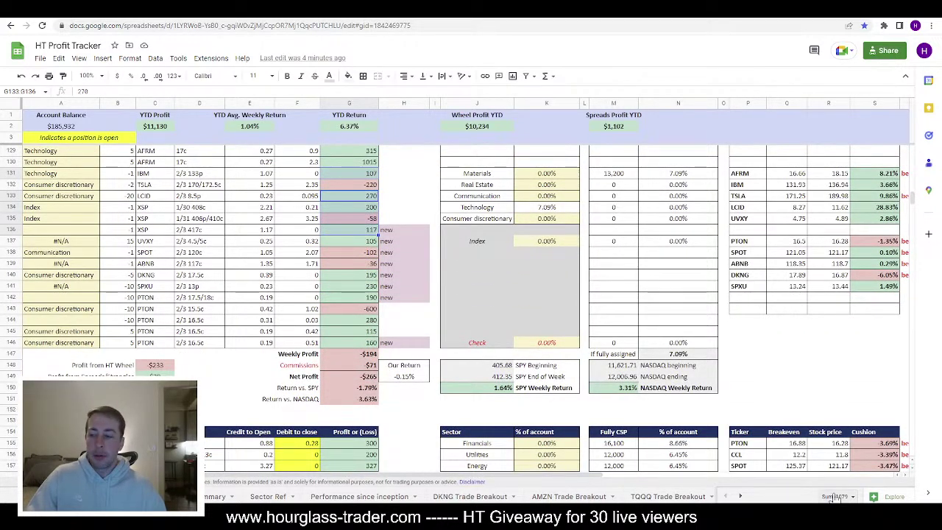
scroll(531, 407, up, 5)
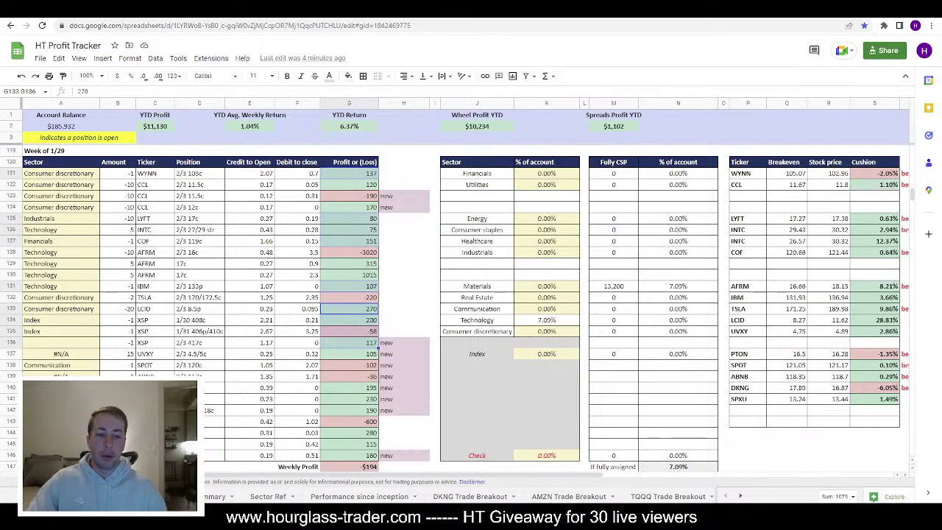
Step: Switch to the thinkorswim charts, load the symbol CCL and set the timeframe to 5 days with 15-minute bars
key(alt+Tab)
click(425, 23)
click(235, 53)
text(CCL)
key(Return)
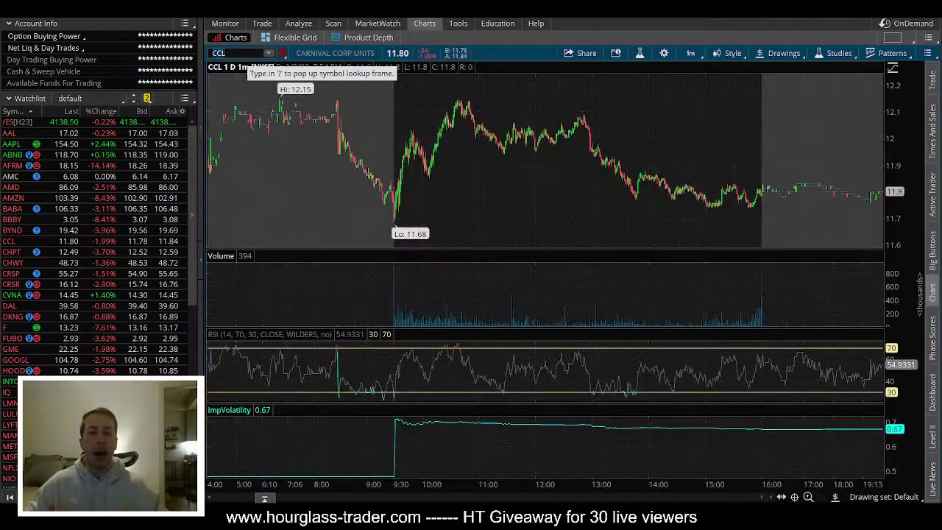
click(690, 54)
click(666, 131)
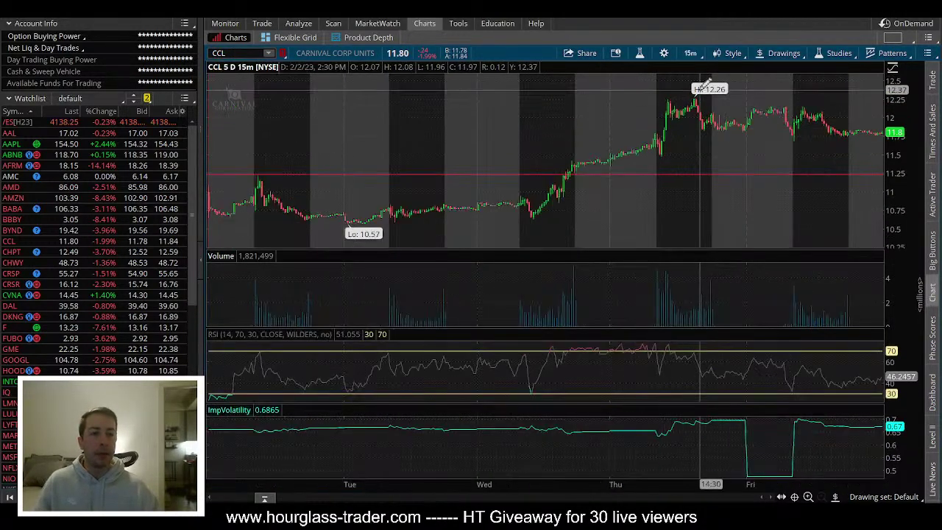
Step: Check the three CCL trades' combined profit in the HT Profit Tracker and compare their strikes with CCL's 20-day 1-hour chart
key(alt+Tab)
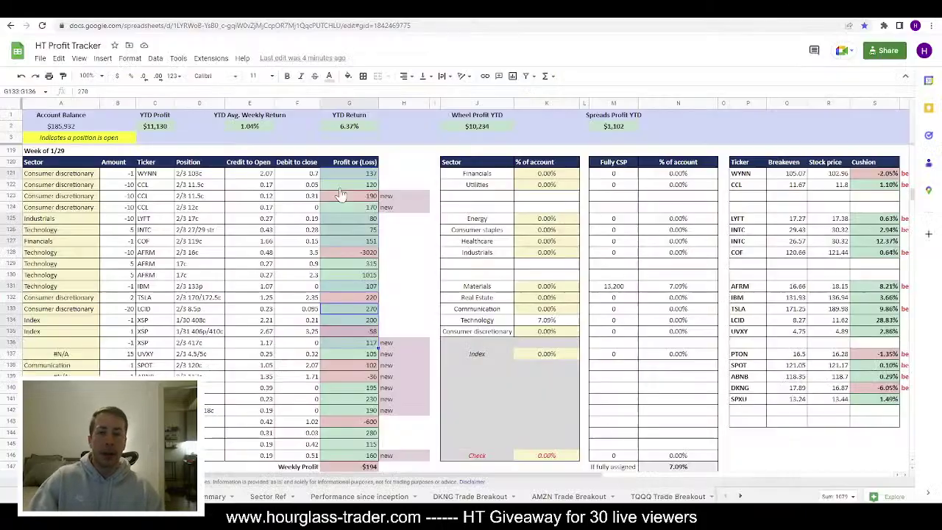
drag(353, 184, 364, 208)
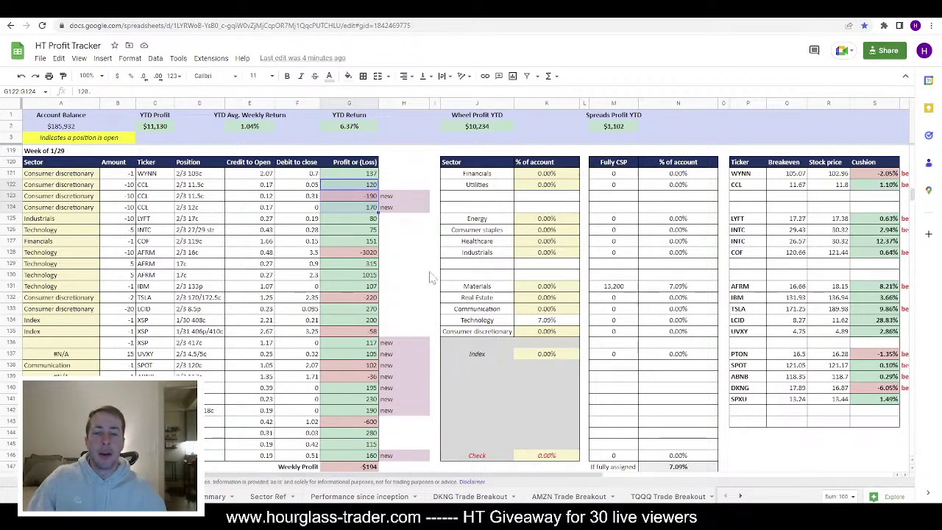
key(alt+Tab)
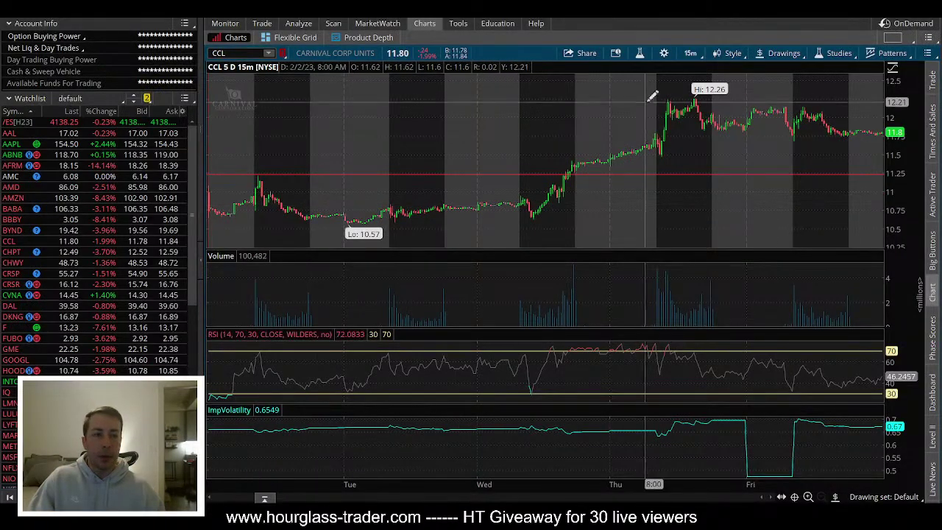
click(689, 53)
click(660, 162)
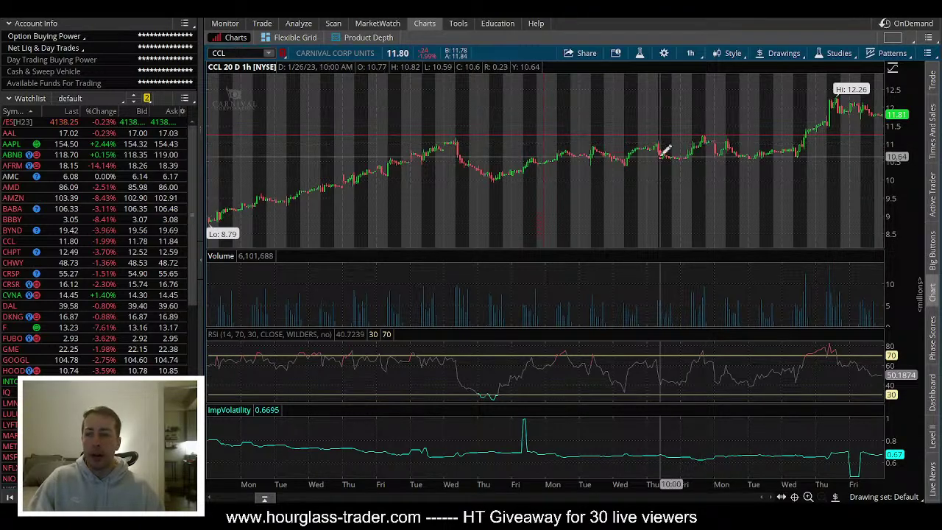
key(alt+Tab)
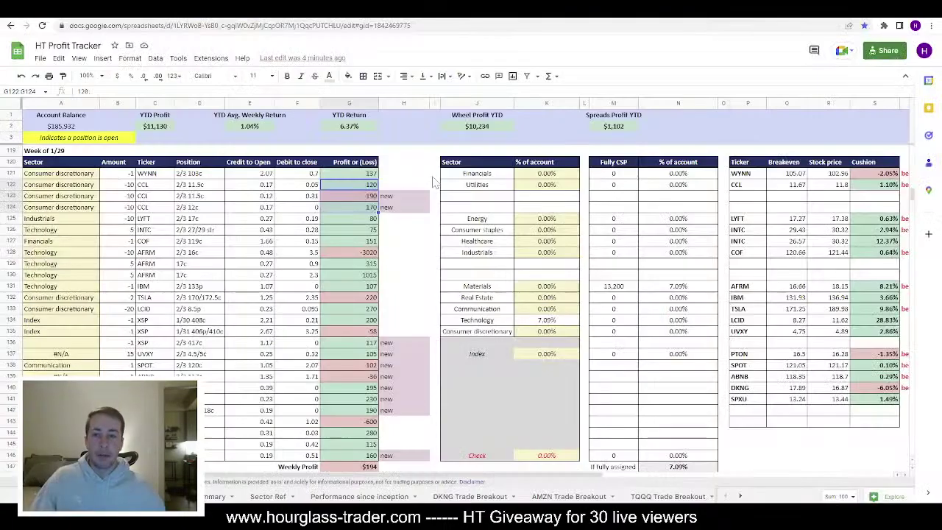
click(207, 190)
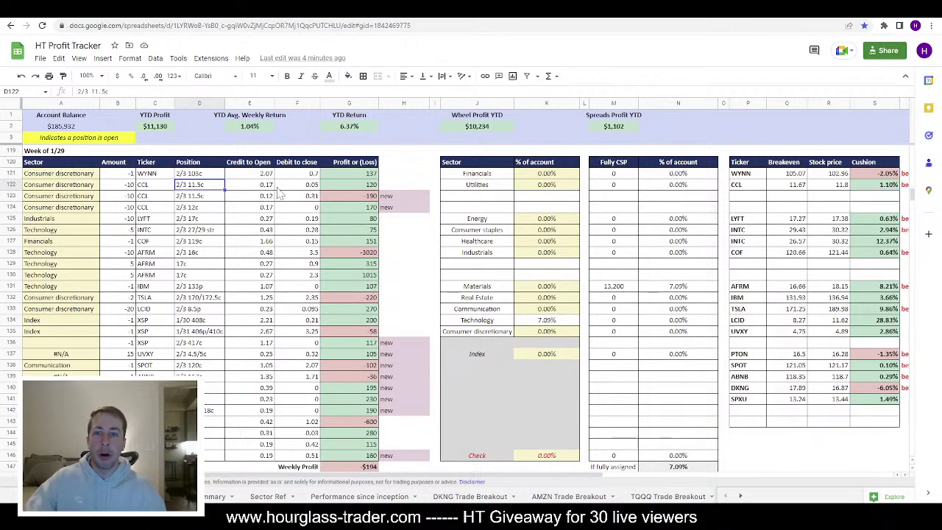
Step: In thinkorswim, set the CCL chart to 5 days with 5-minute bars and remove the horizontal line drawn at 11.25
key(alt+Tab)
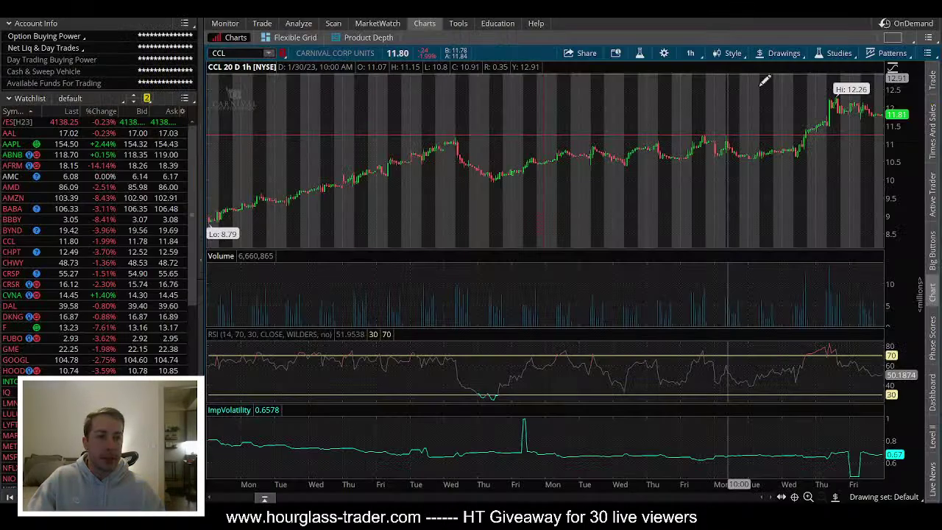
click(695, 53)
click(648, 132)
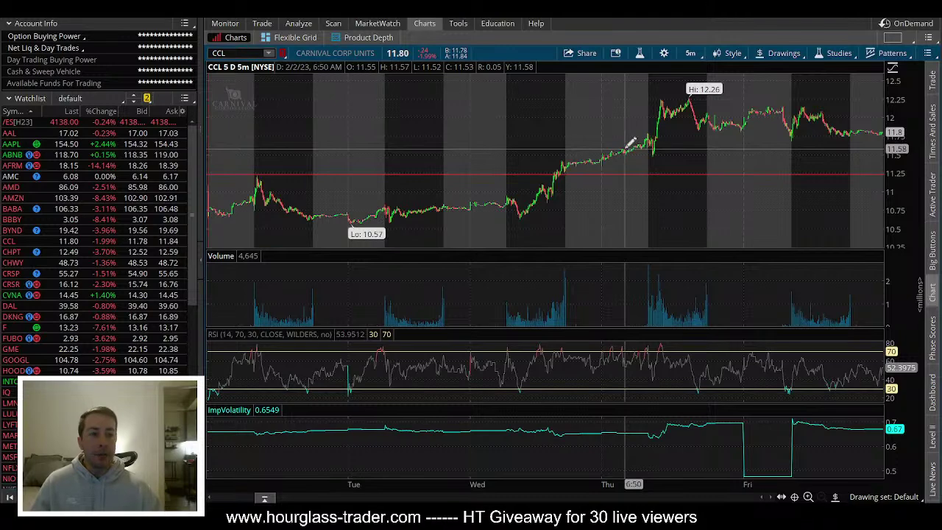
right_click(532, 175)
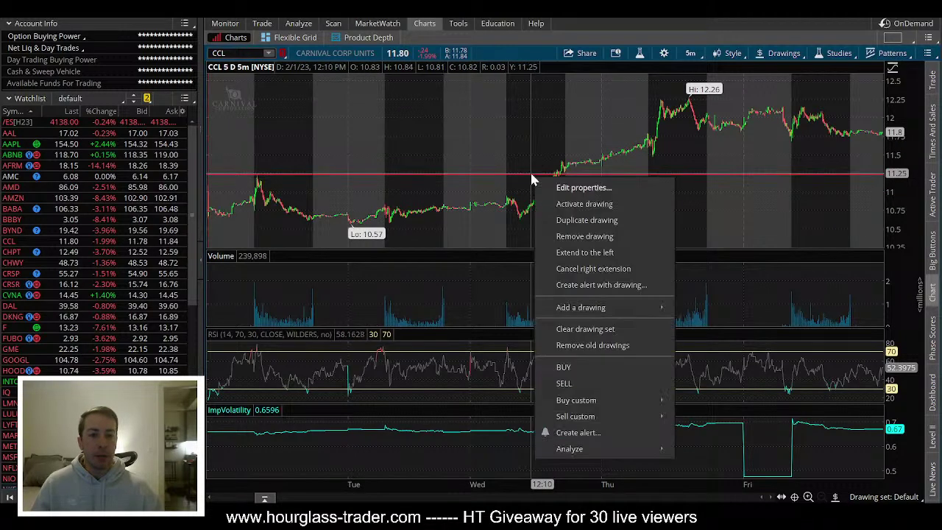
click(610, 236)
Step: Compare the first CCL 2/3 11.5c trade's opening credit and closing debit in the HT Profit Tracker with the 5-minute price chart
key(alt+Tab)
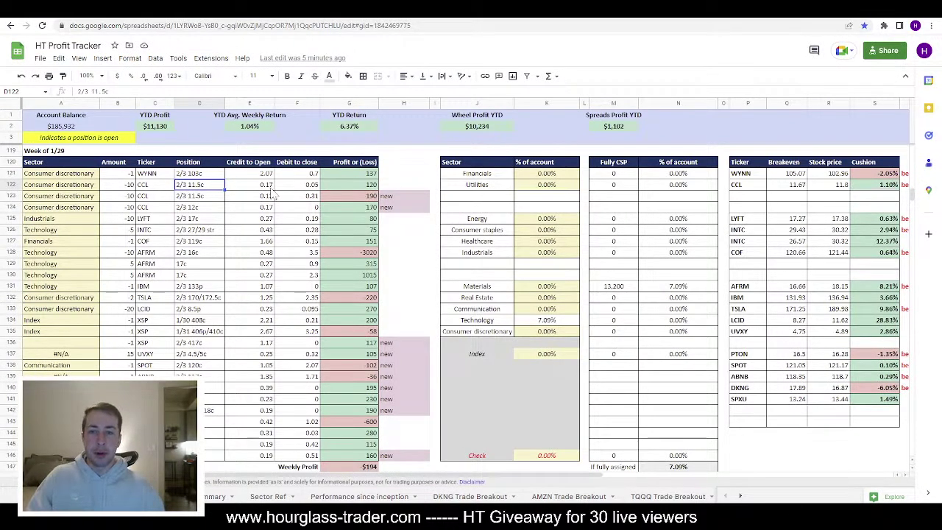
key(alt+Tab)
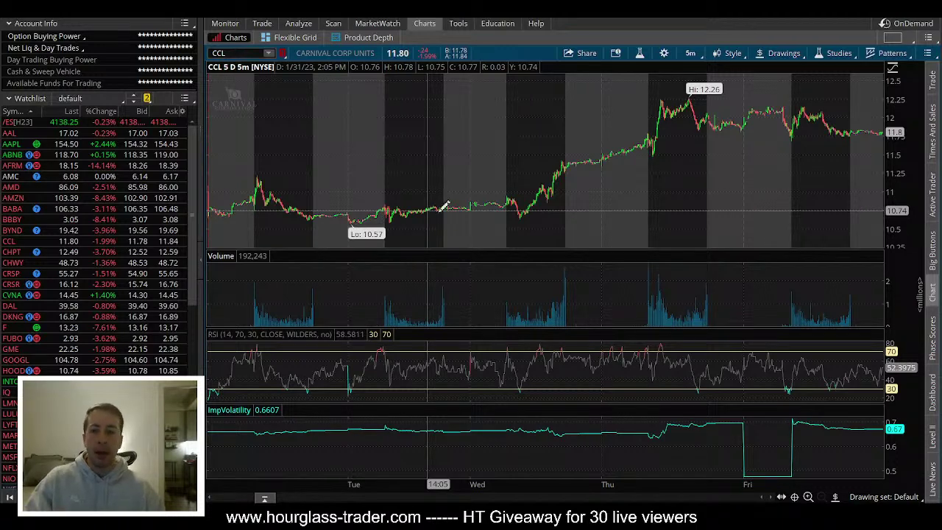
key(alt+Tab)
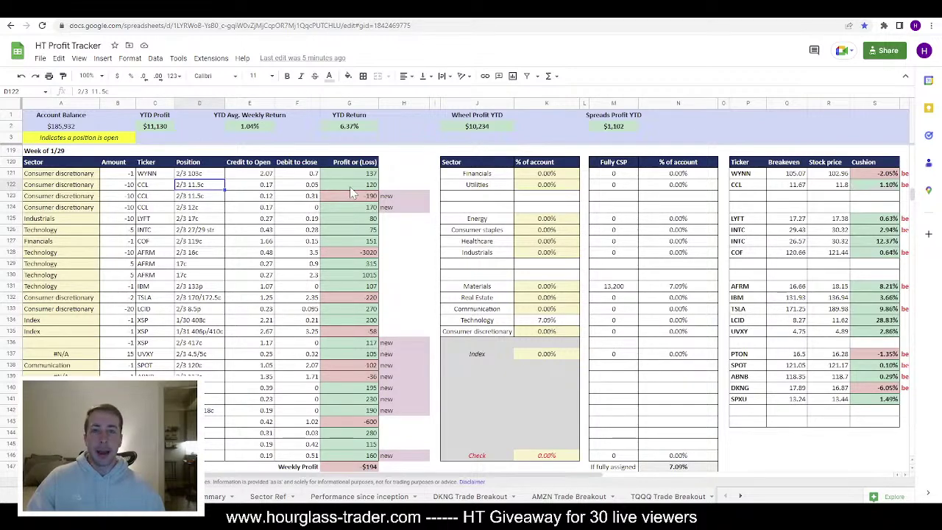
key(alt+Tab)
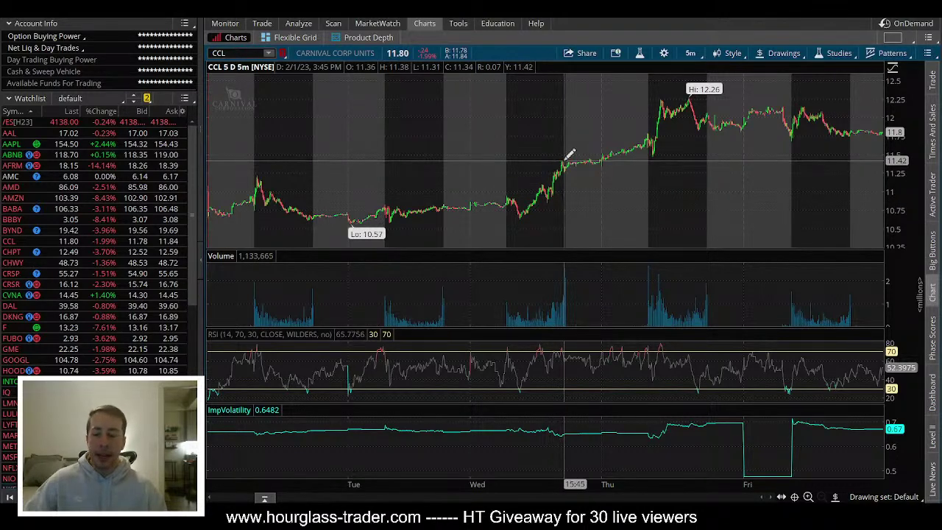
key(alt+Tab)
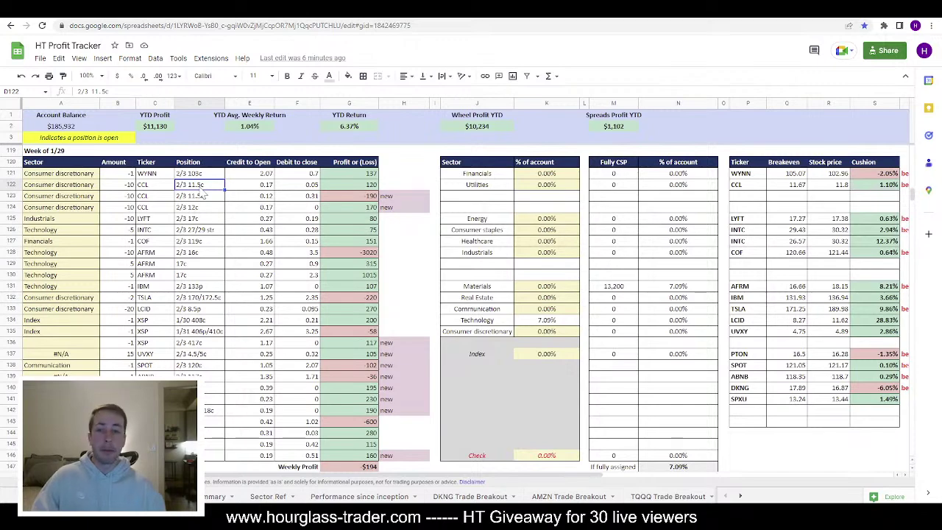
key(alt+Tab)
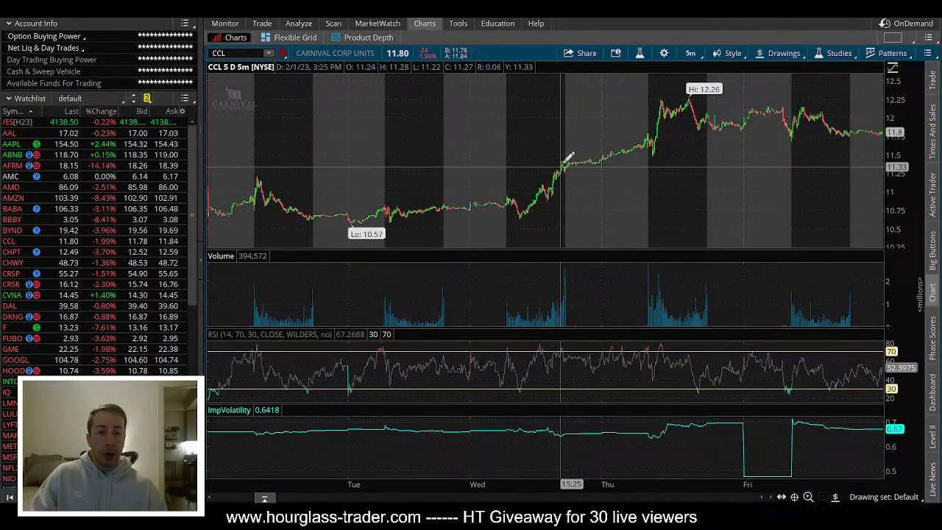
key(alt+Tab)
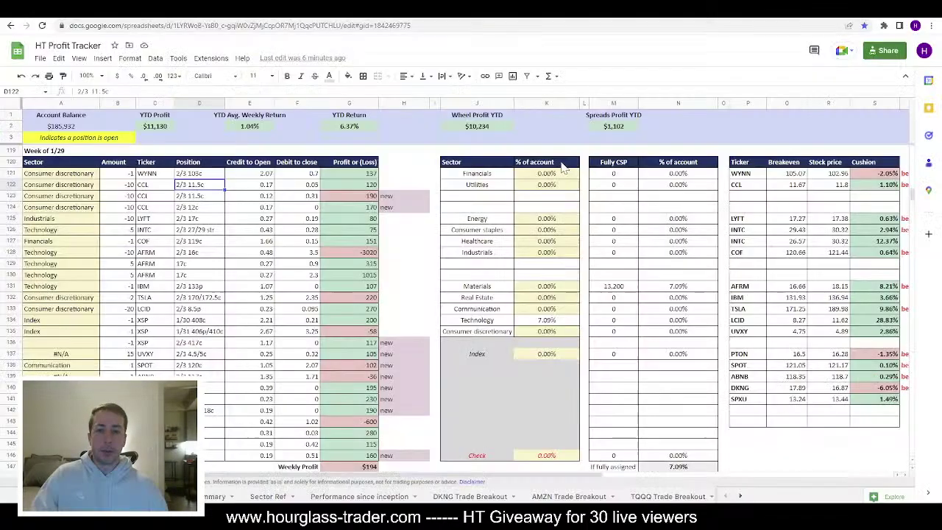
click(305, 185)
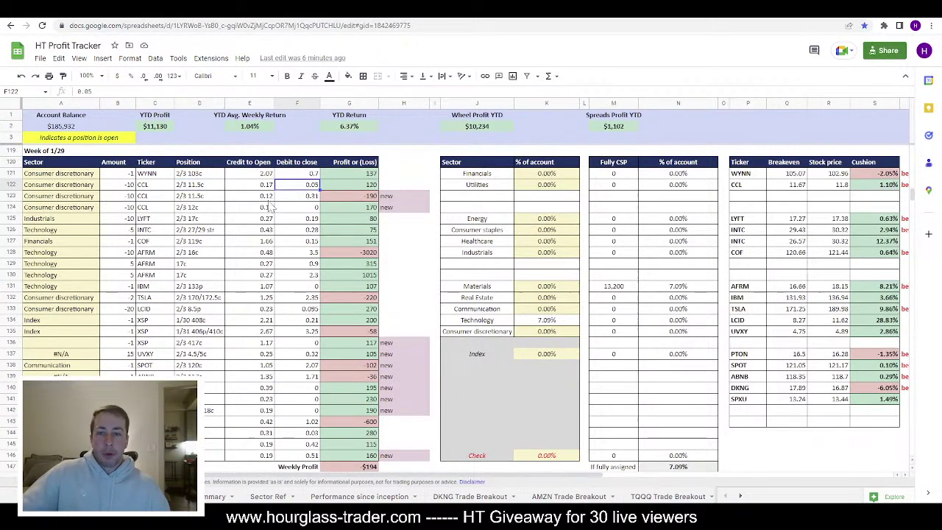
Step: Check the second CCL 11.5c trade's opening credit, and draw a horizontal line at about 11.75 on the CCL chart in thinkorswim
click(267, 197)
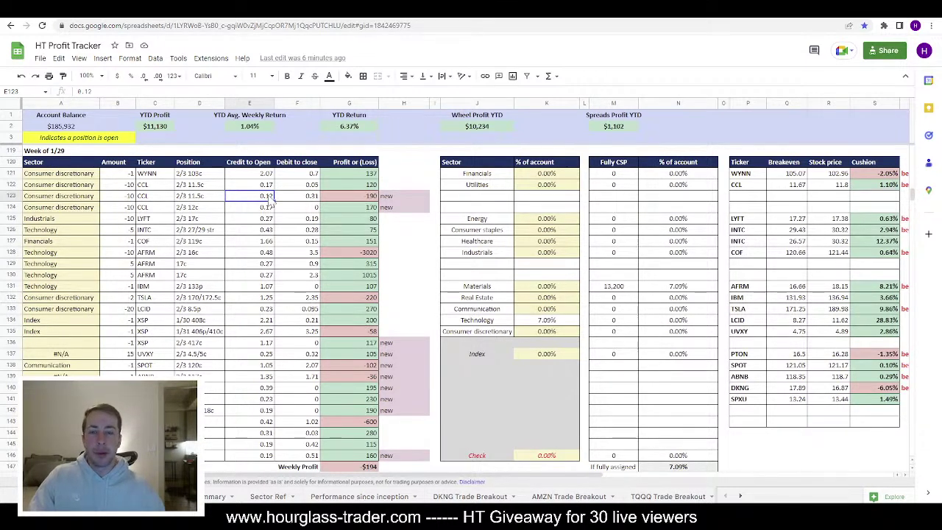
key(alt+Tab)
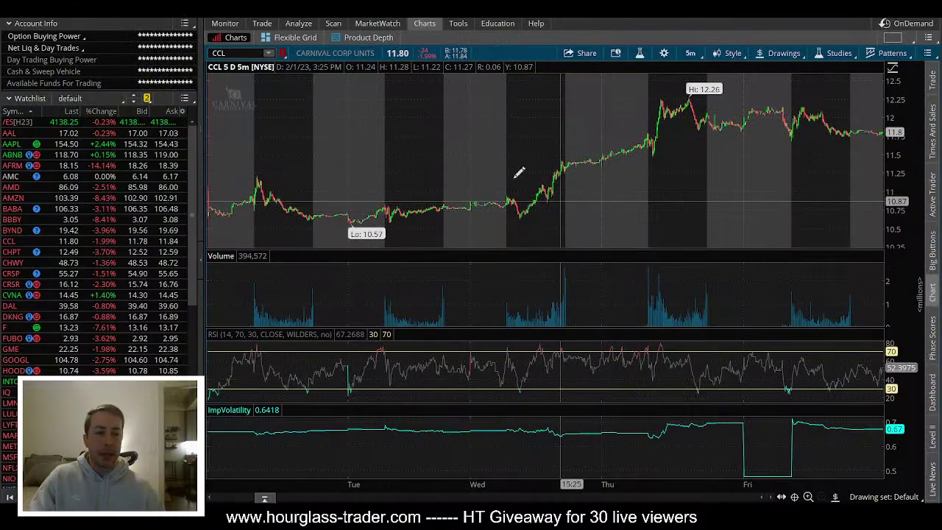
click(609, 136)
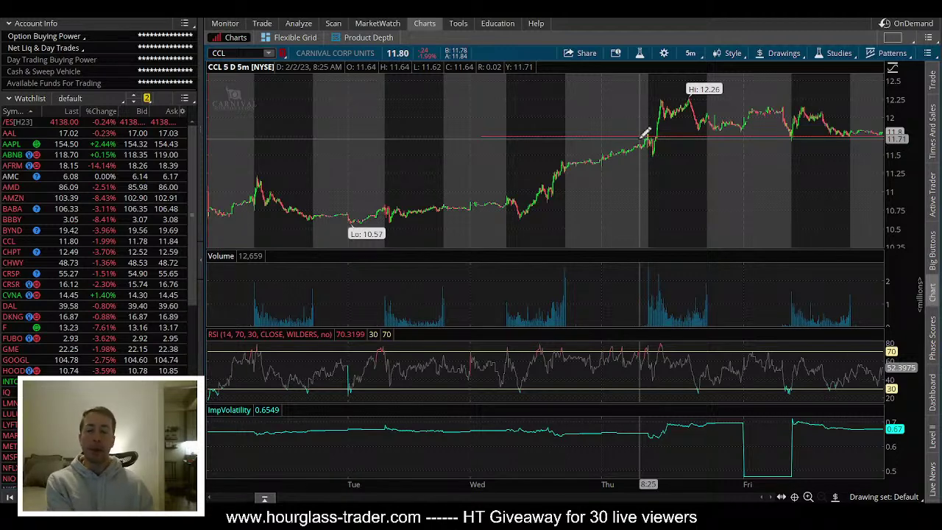
Step: Review the contract amount of the second CCL 11.5c trade in the HT Profit Tracker alongside the CCL chart
key(alt+Tab)
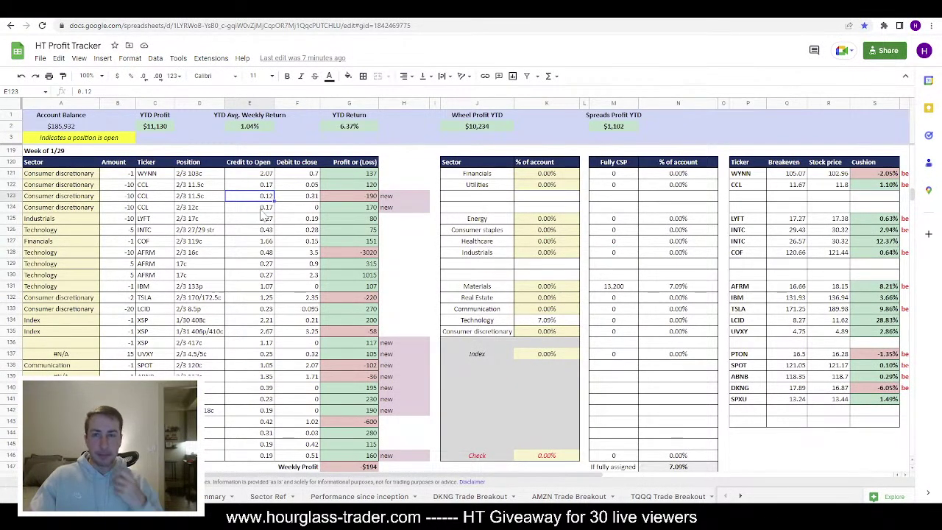
click(129, 197)
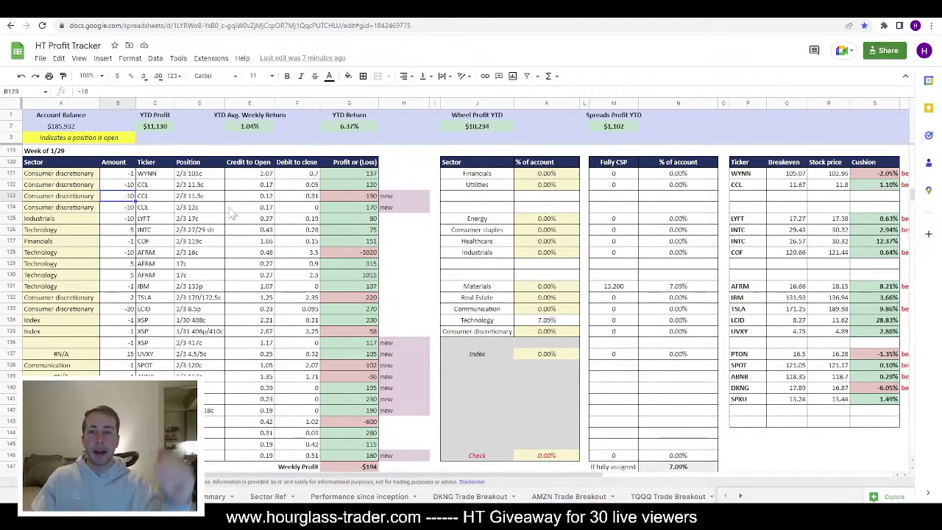
key(alt+Tab)
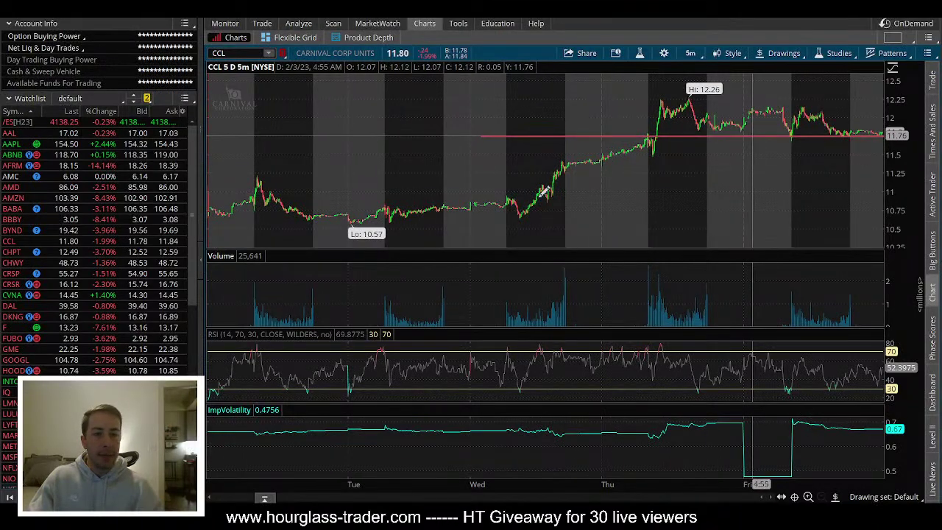
key(alt+Tab)
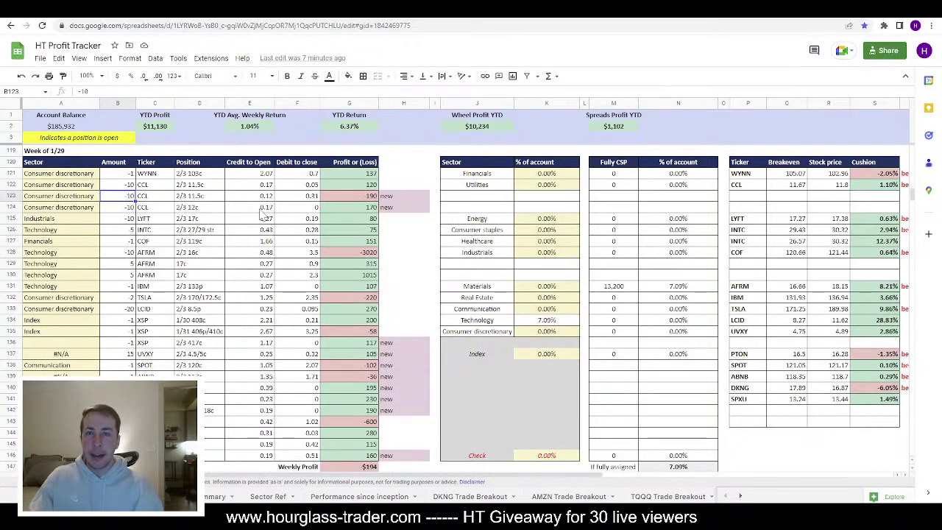
key(alt+Tab)
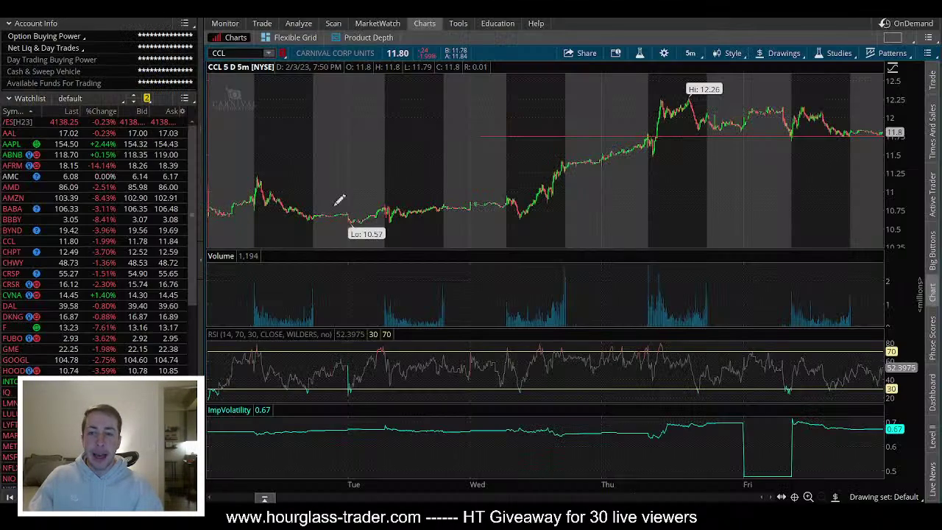
Step: Draw a second horizontal line at about 11.9 on the CCL chart, above the line at about 11.75
click(552, 124)
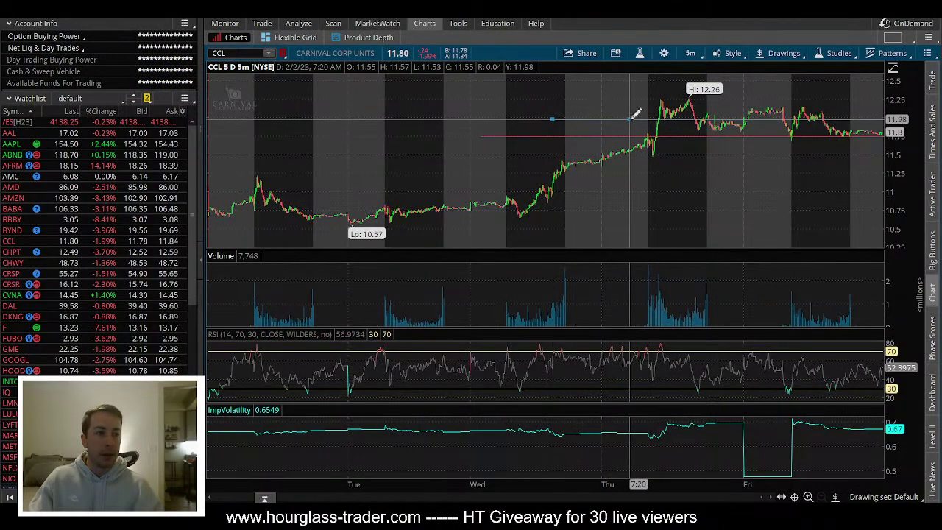
click(634, 123)
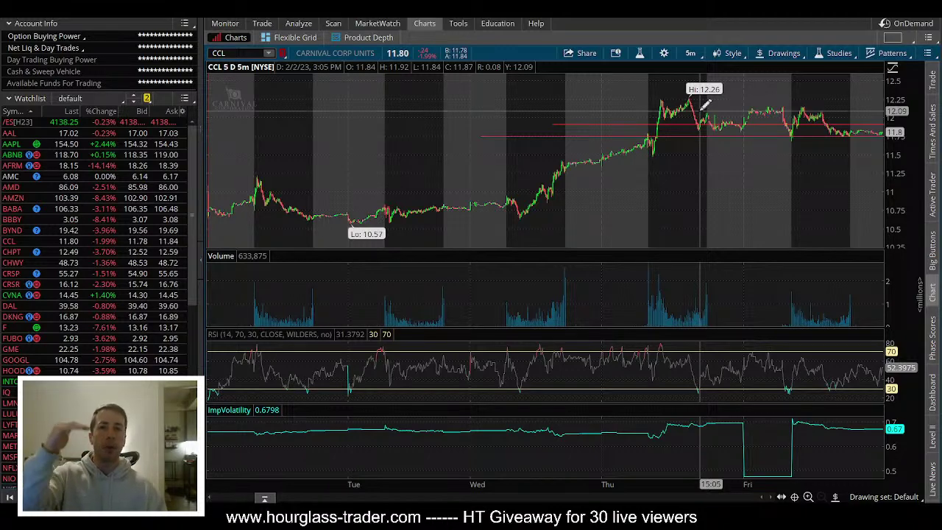
Step: View the CCL chart as 180 days with 4-hour bars and 1 year daily, and return it to 5 days with 5-minute bars
click(690, 53)
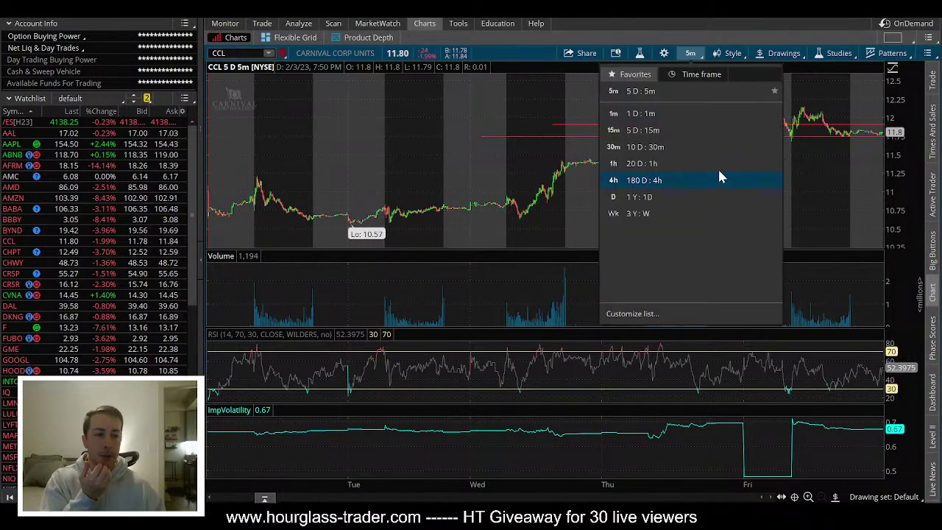
click(683, 180)
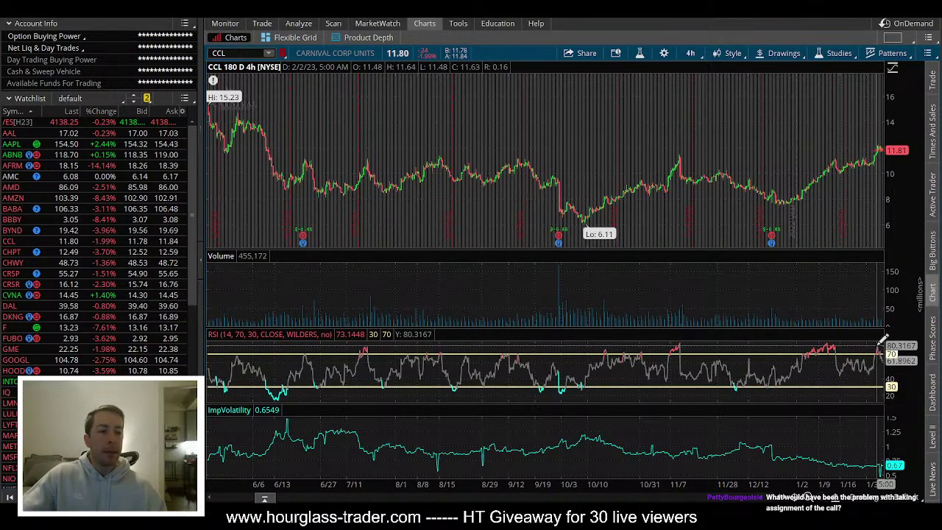
click(690, 53)
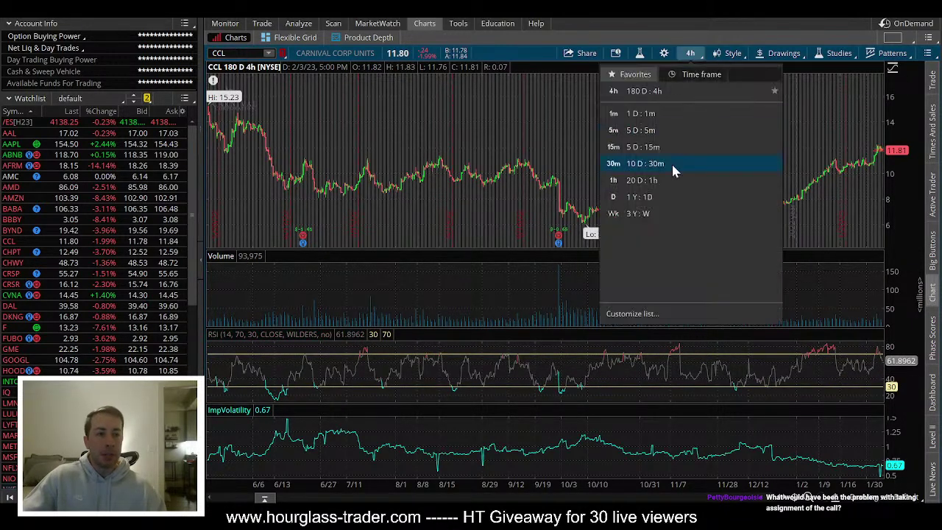
click(638, 198)
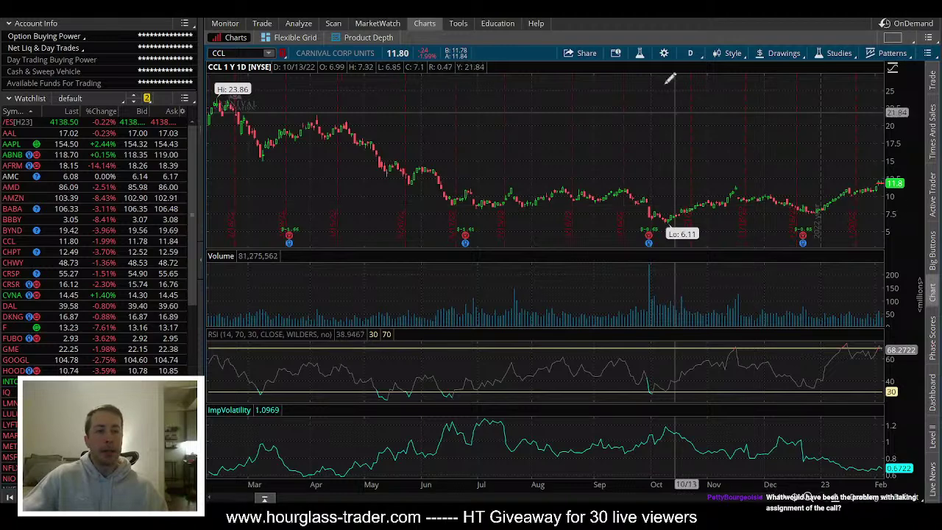
click(690, 55)
click(662, 131)
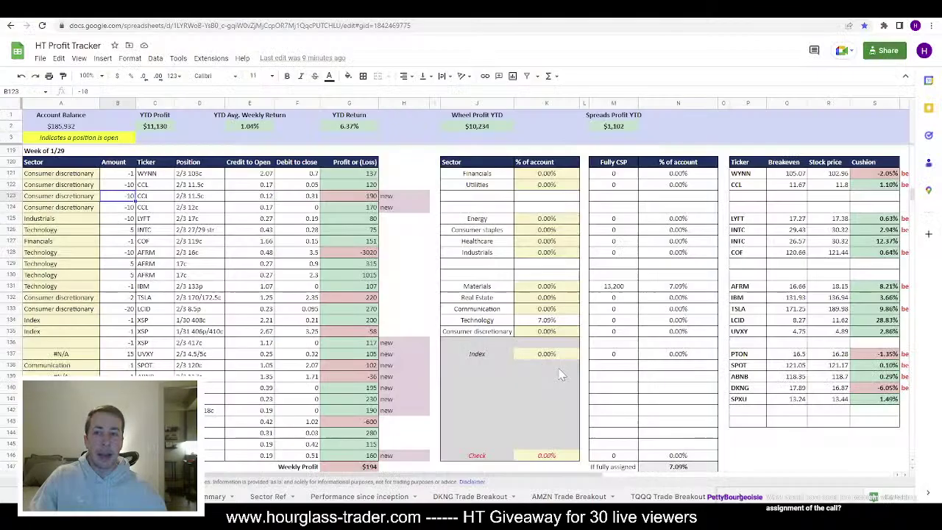
Step: Switch to the HT Profit Tracker and check the second CCL 11.5c trade's closing debit and the CCL 12c trade's profit
key(alt+Tab)
click(311, 198)
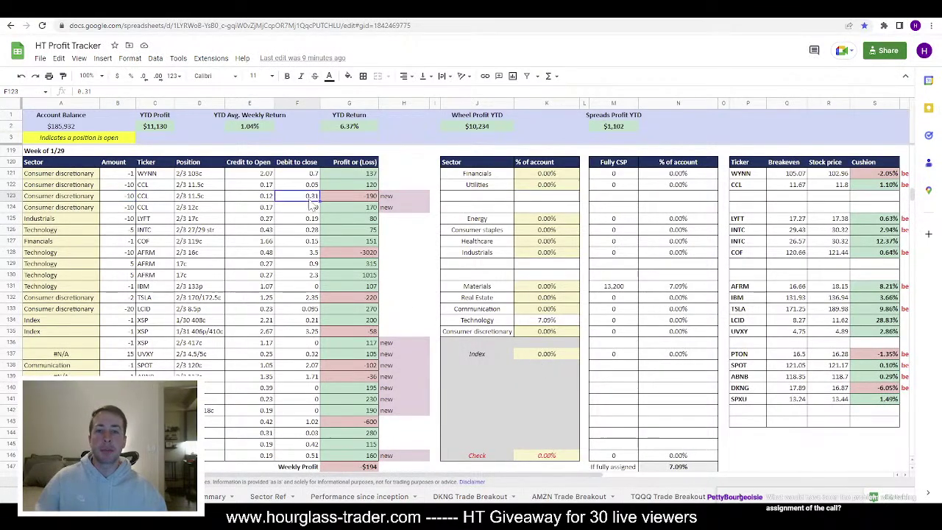
click(160, 210)
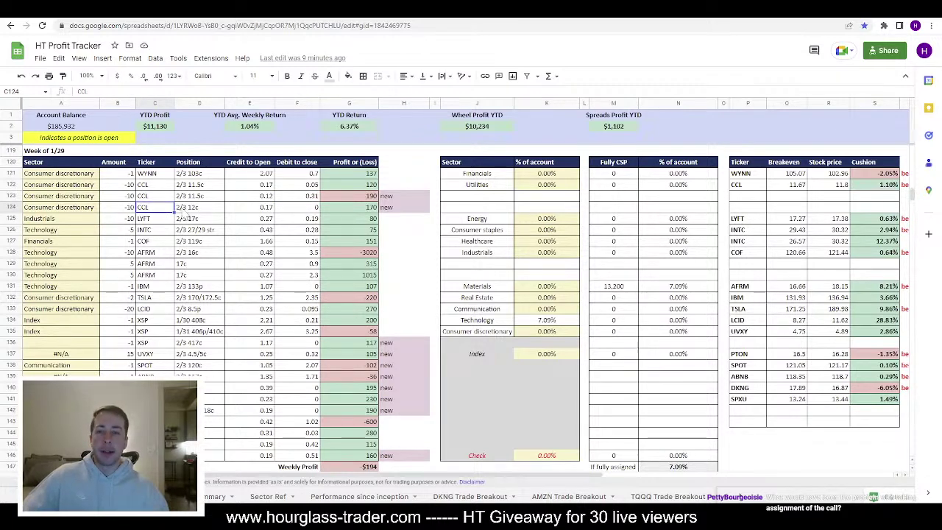
click(334, 208)
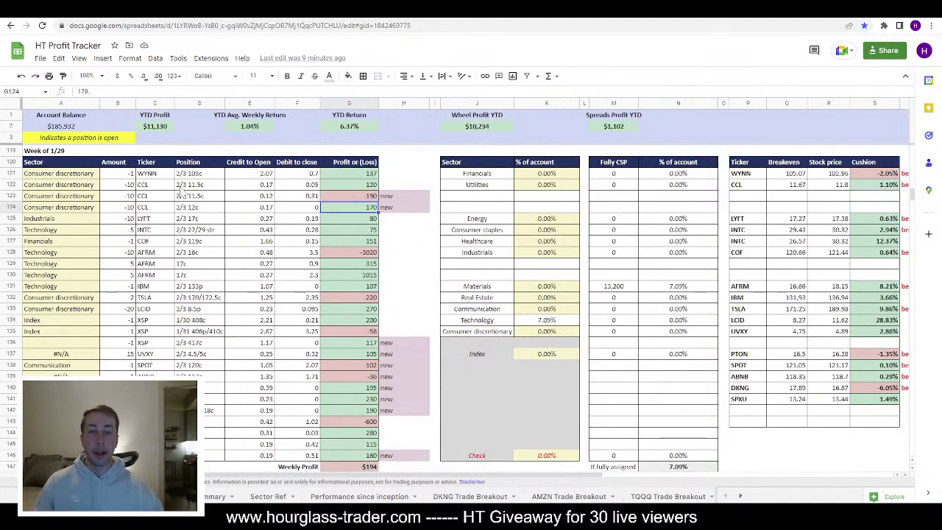
Step: Total the profit or loss of the three CCL trades in the Week of 1/29, and look back at the CCL chart in thinkorswim
drag(353, 184, 353, 207)
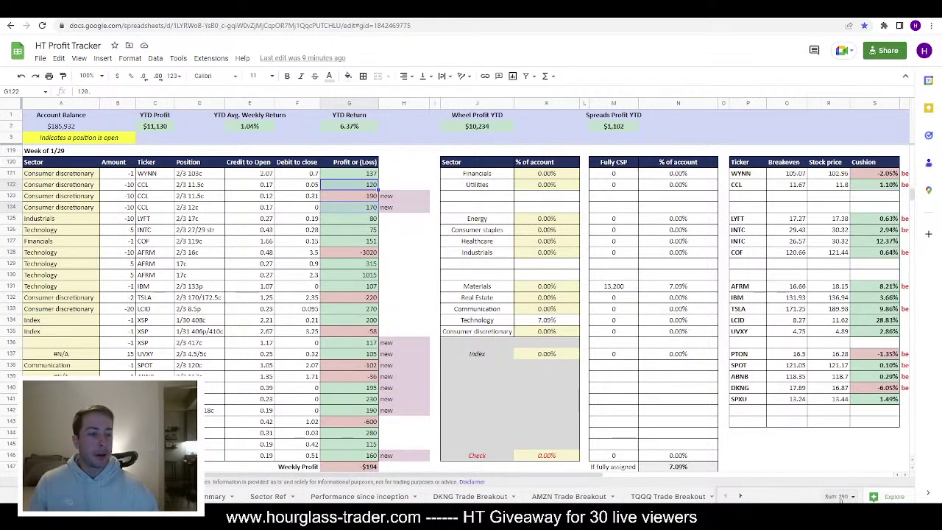
key(Return)
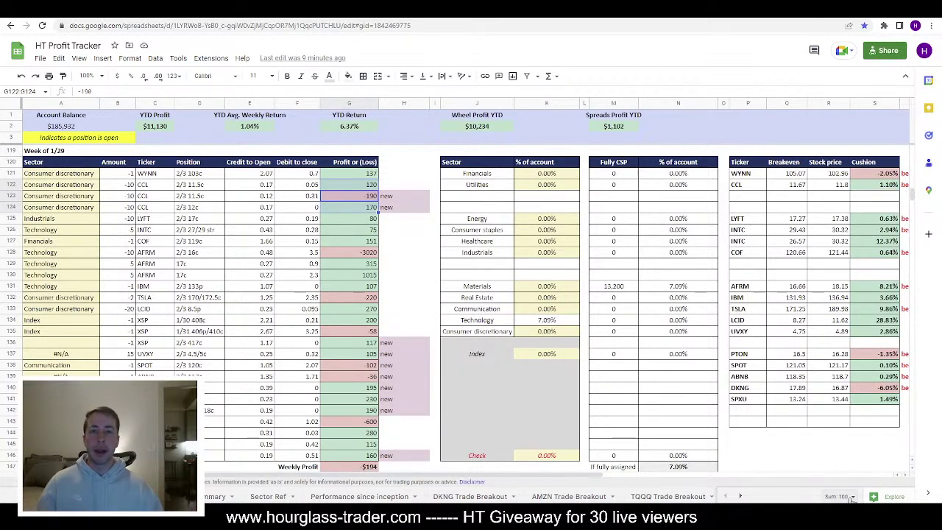
key(alt+Tab)
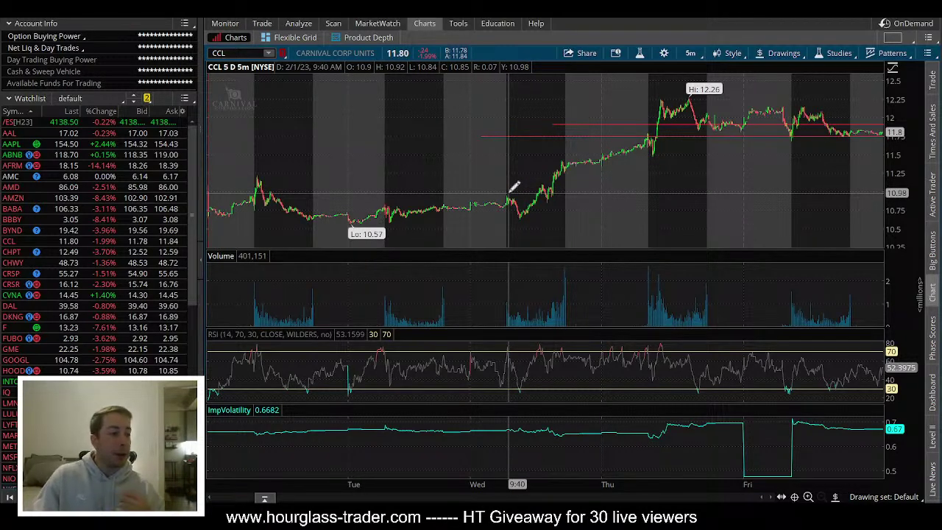
Step: Back in the HT Profit Tracker, total the three AFRM trades' profit or loss and check the Week of 1/29 weekly profit
key(alt+Tab)
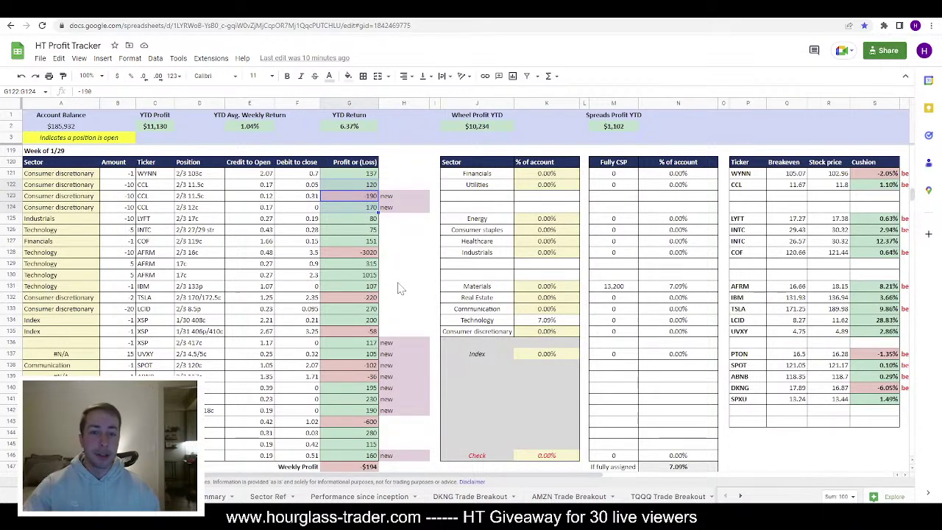
scroll(397, 283, down, 2)
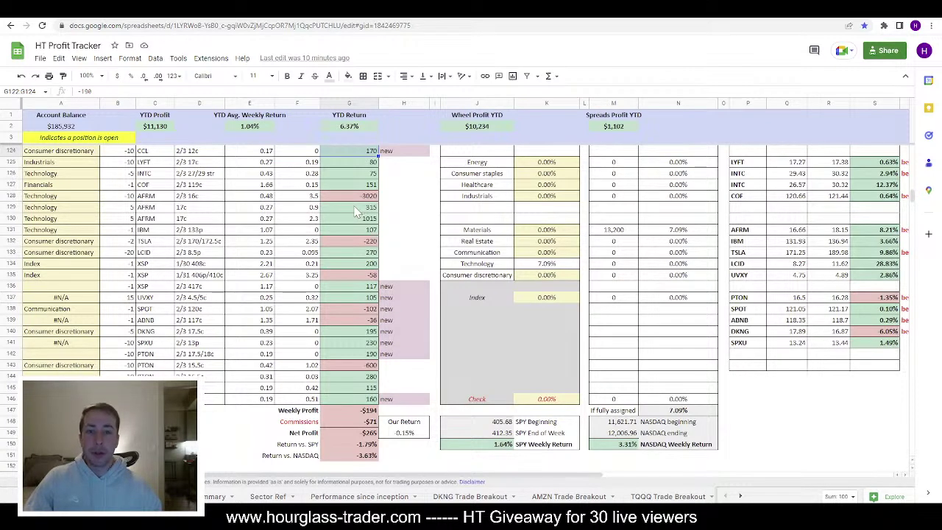
drag(360, 204, 363, 221)
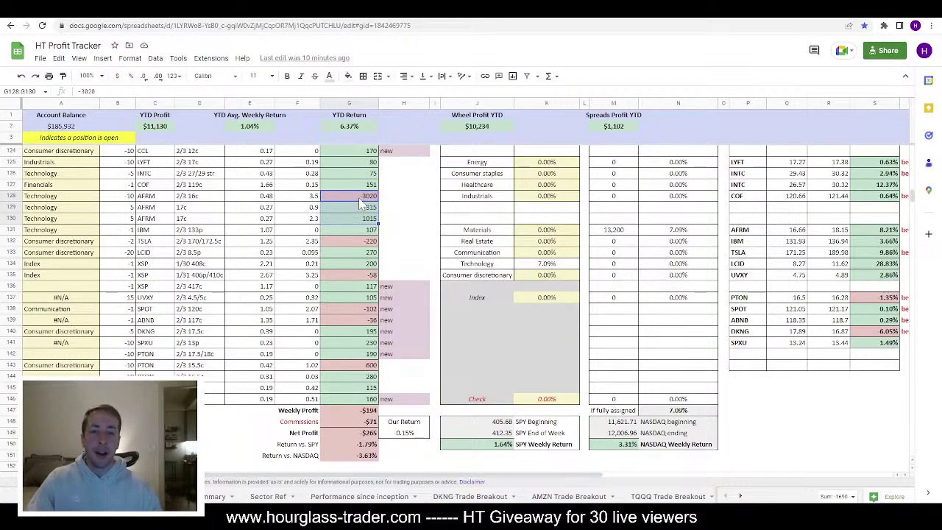
click(361, 410)
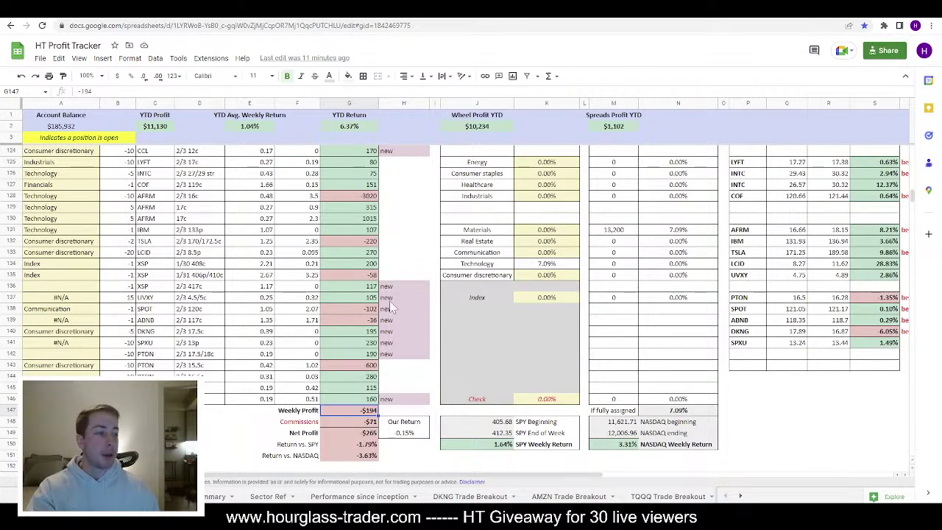
Step: Review the second CCL 11.5c trade from its position to its loss, and check the CCL 12/13c trade's profit in the Week of 2/5
scroll(387, 279, up, 5)
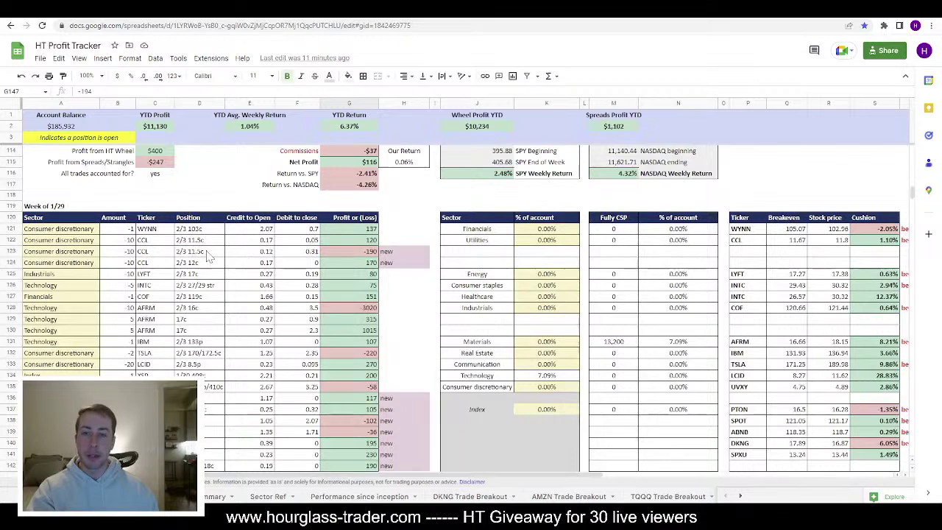
drag(210, 252, 354, 255)
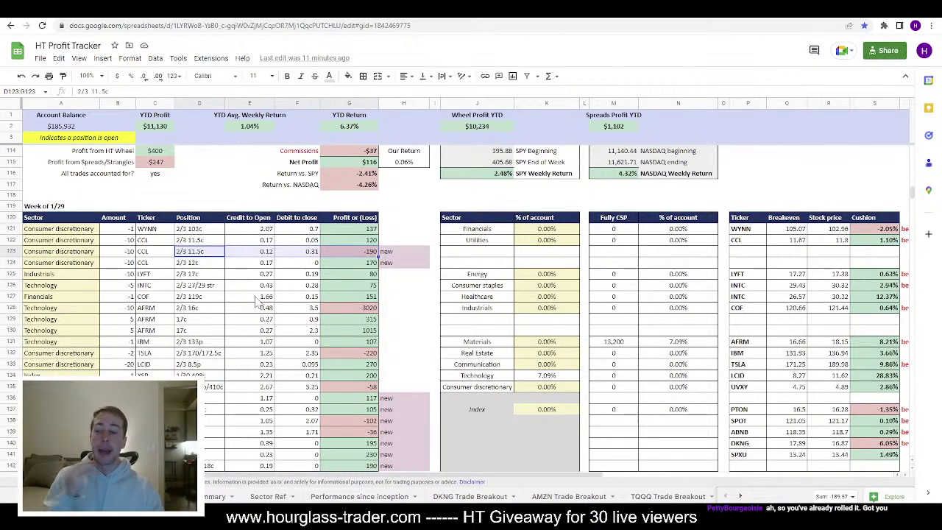
scroll(263, 343, down, 1)
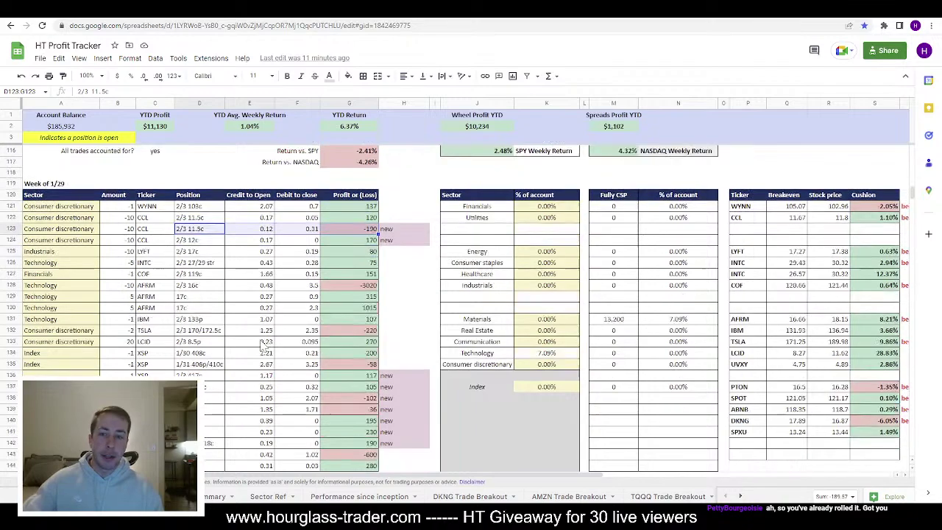
scroll(263, 343, down, 8)
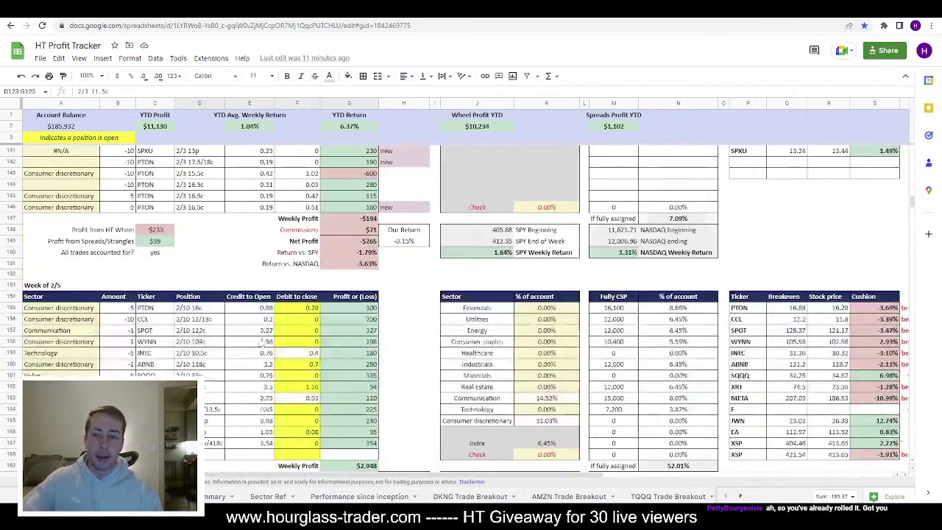
click(341, 324)
scroll(346, 310, up, 1)
scroll(345, 311, up, 8)
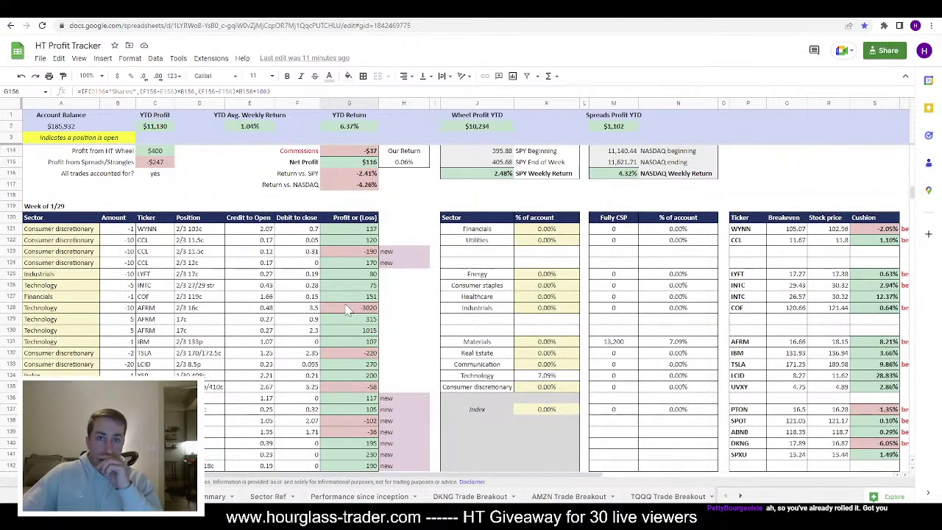
Step: Compare the second CCL 11.5c trade's closing debit with the CCL 2/10 12/13c position in the Week of 2/5
click(317, 256)
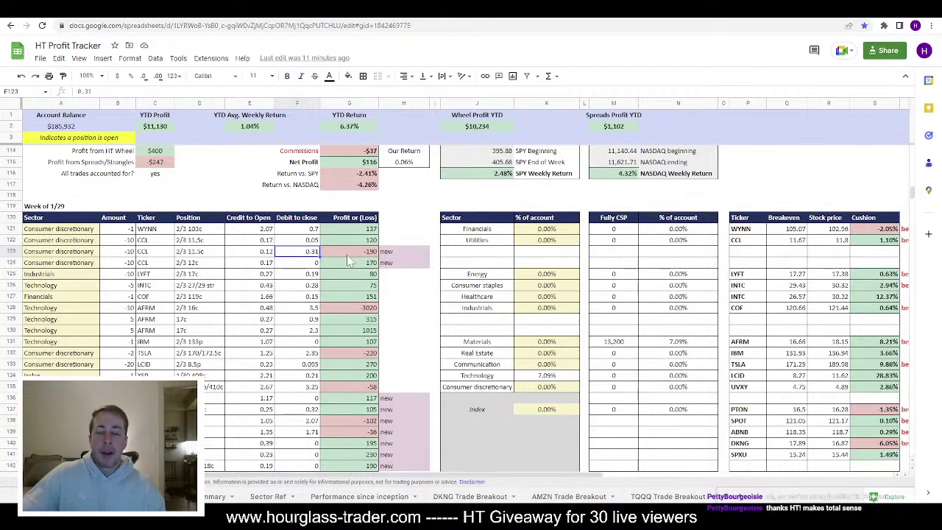
scroll(338, 295, down, 7)
scroll(328, 313, down, 2)
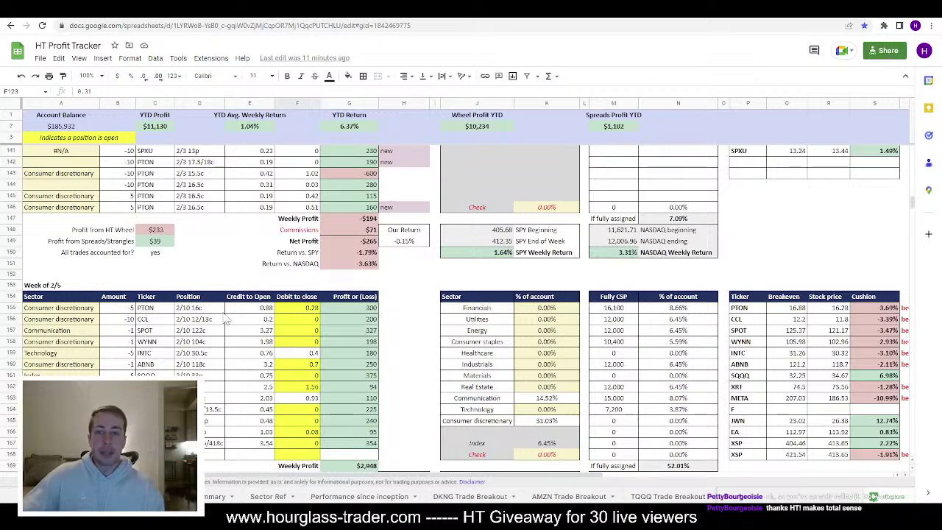
click(197, 322)
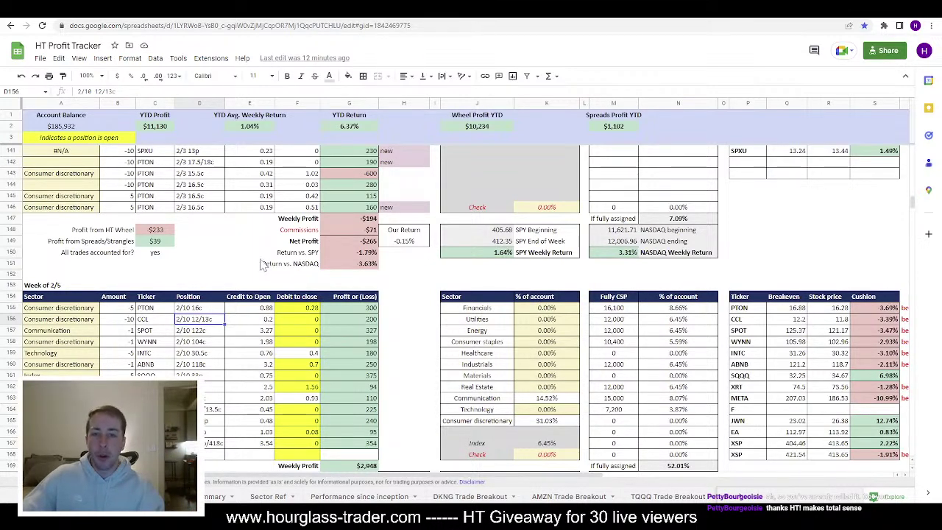
Step: Total the profit or loss of the three AFRM trades in the Week of 1/29 again
scroll(265, 265, up, 7)
scroll(268, 263, up, 1)
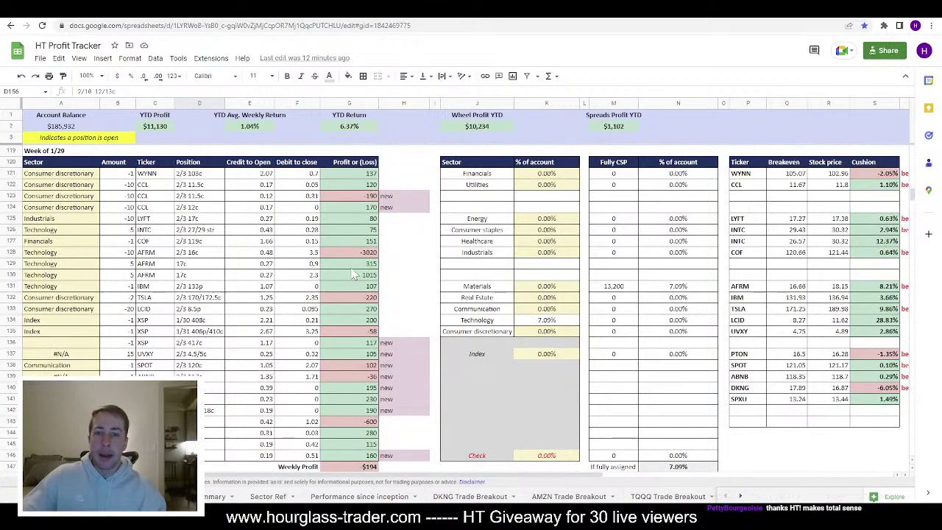
drag(353, 252, 358, 280)
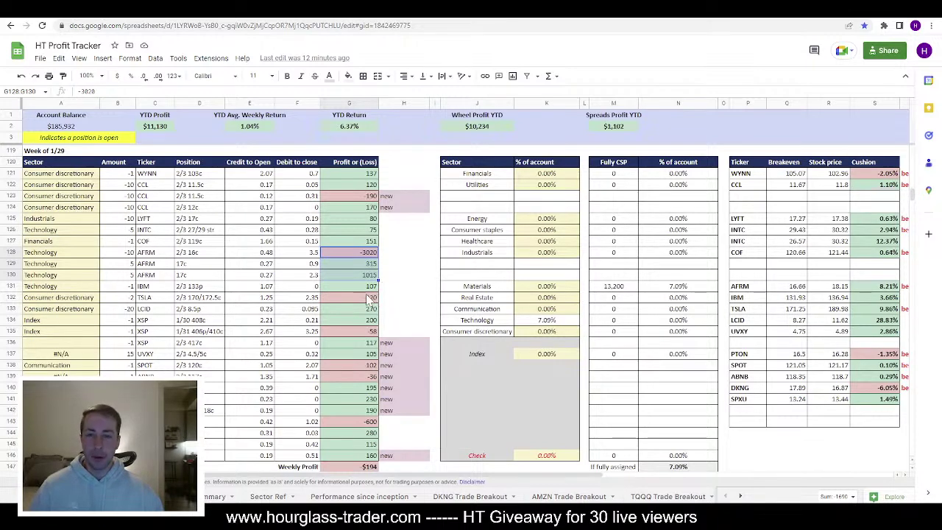
Step: Total the losses on the WBD 1/27 14c and 14.5c trades in the week before the Week of 1/29
scroll(367, 296, up, 3)
scroll(368, 296, up, 3)
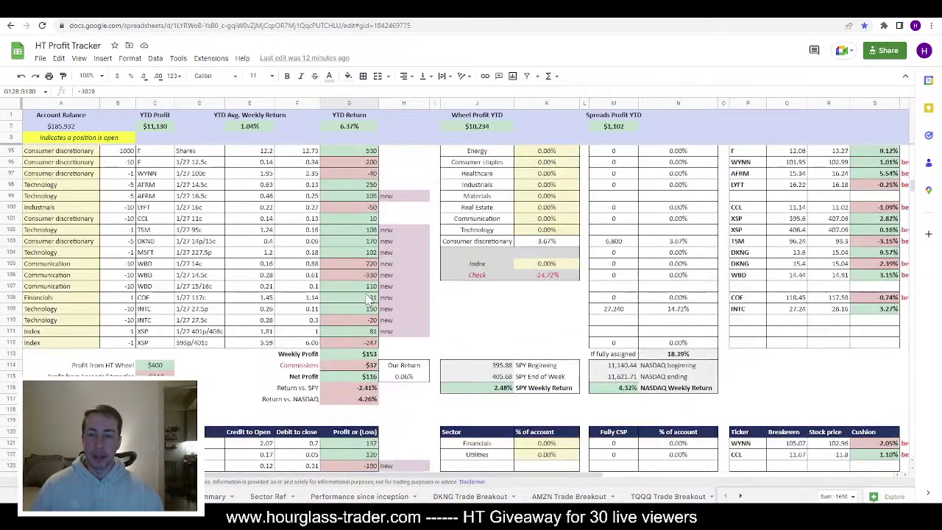
scroll(368, 298, down, 3)
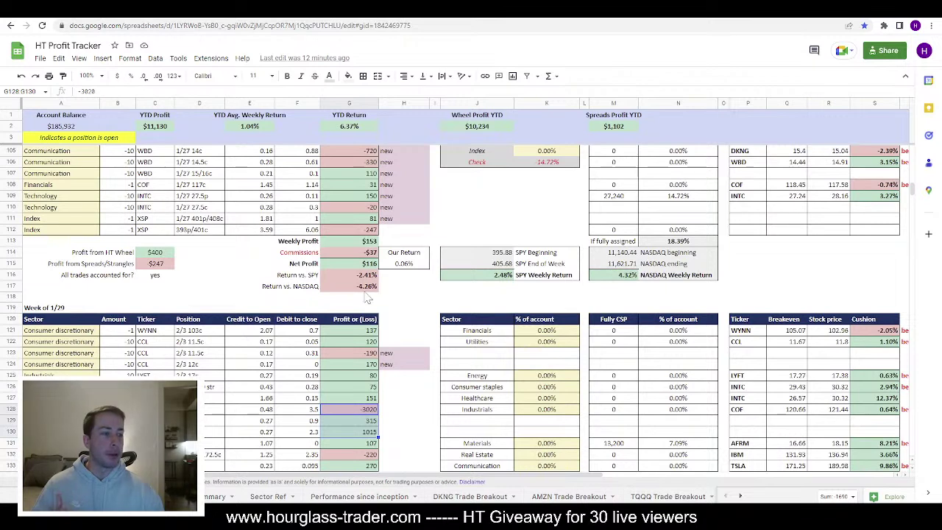
scroll(351, 274, up, 1)
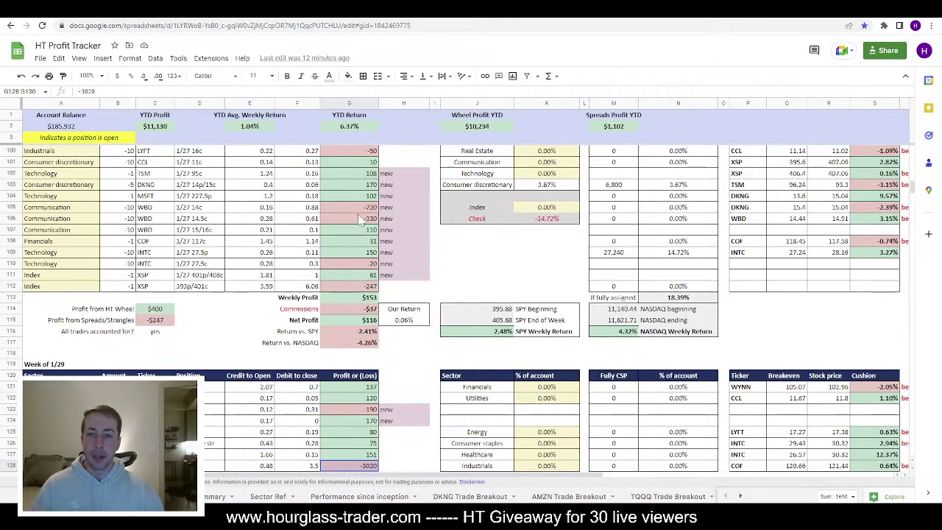
drag(369, 208, 365, 221)
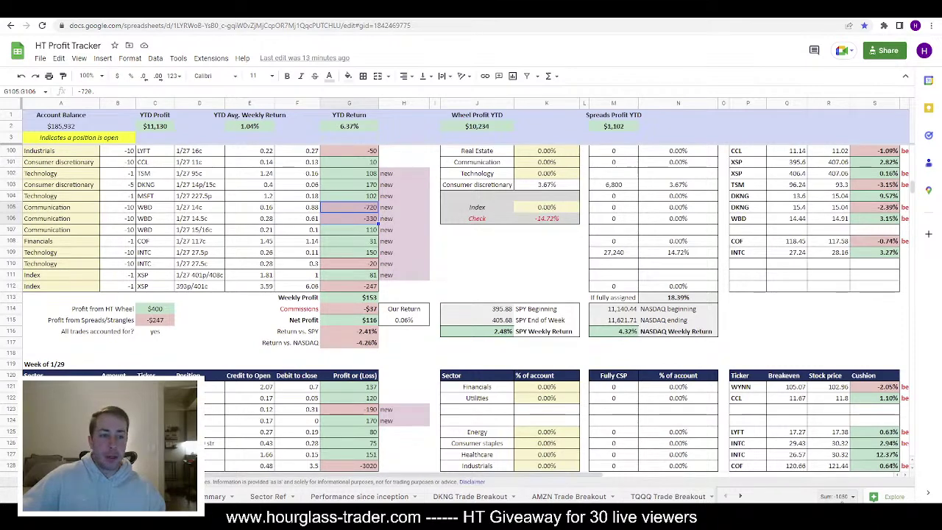
Step: Review the AFRM trades' results, opening credits and 2/3 16c position in the Week of 1/29, and switch to the charts in thinkorswim
scroll(350, 327, down, 5)
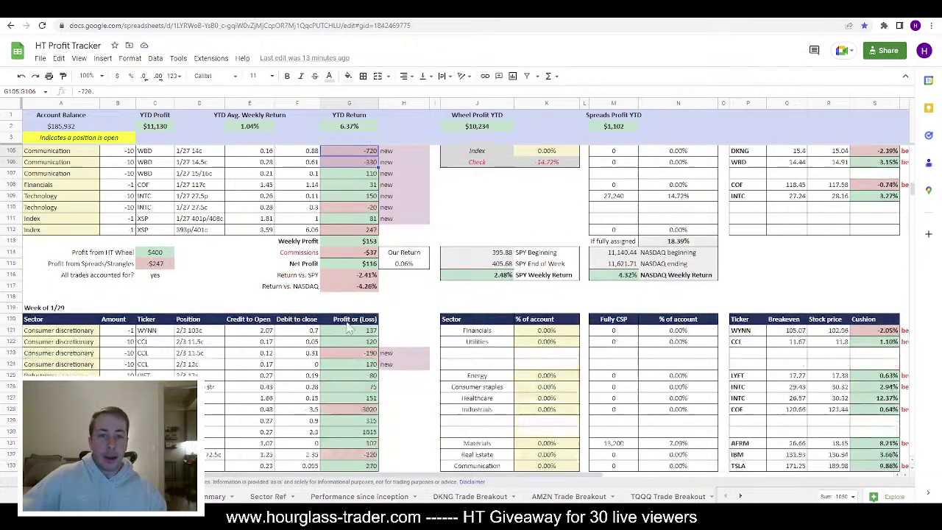
drag(365, 185, 368, 209)
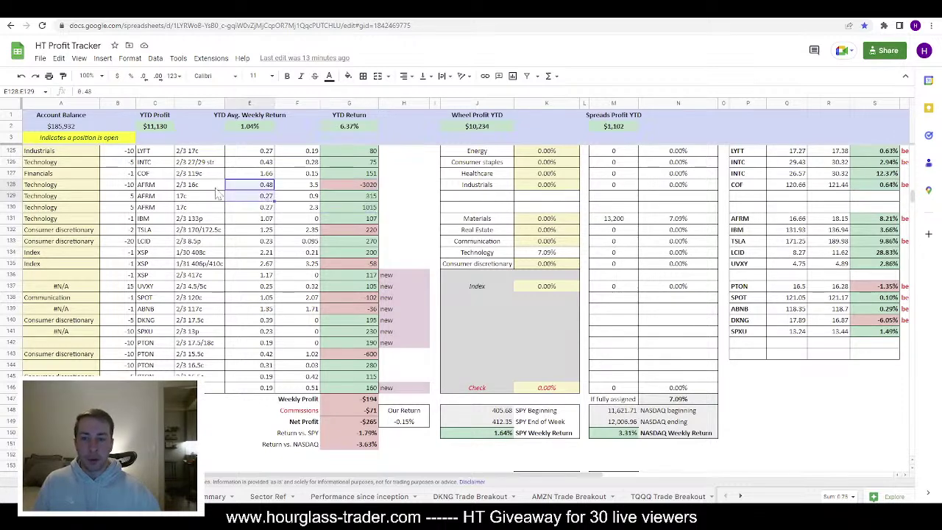
click(205, 185)
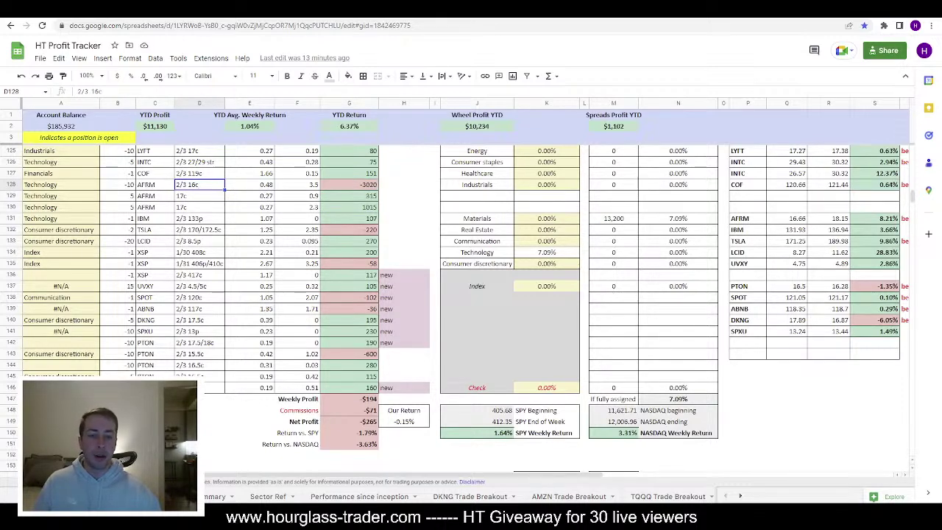
key(alt+Tab)
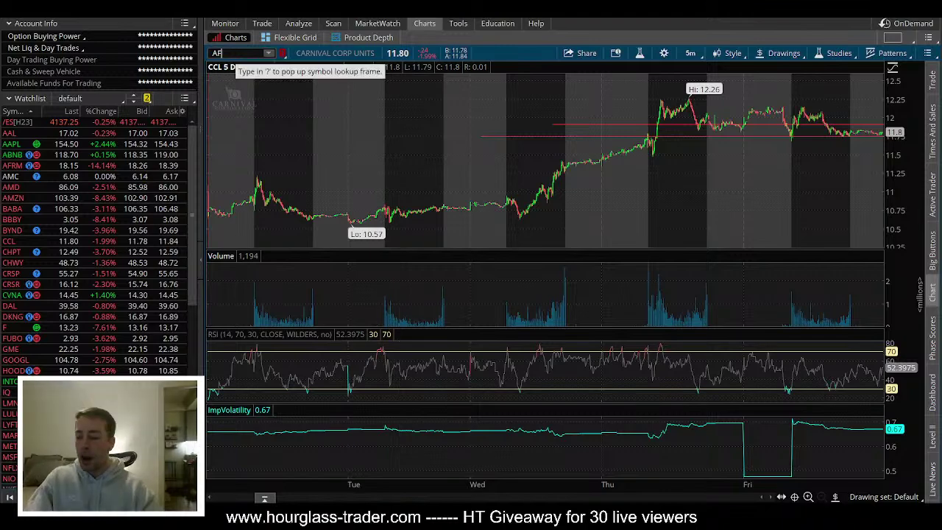
Step: Load AFRM in the thinkorswim chart, and total the results of the three AFRM trades in the Week of 1/29 of the HT Profit Tracker
text(AFRM)
key(Return)
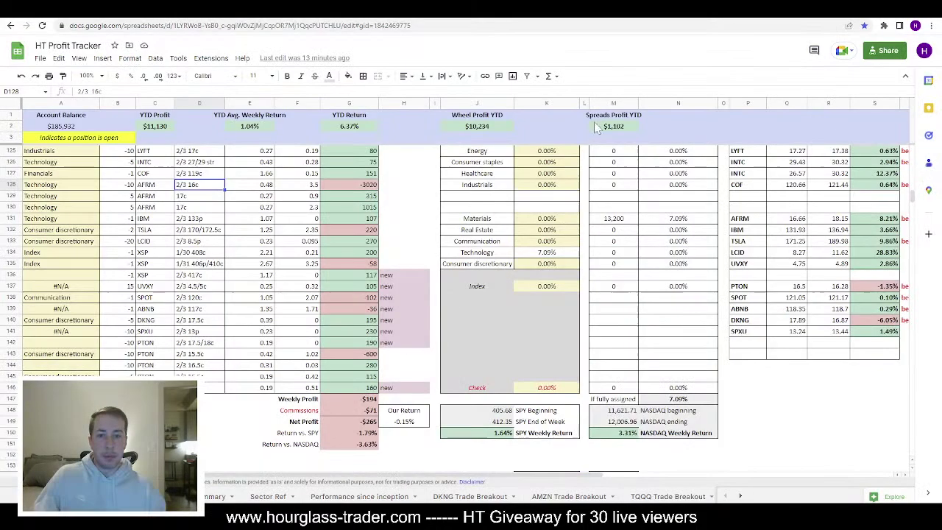
key(alt+Tab)
drag(359, 189, 368, 208)
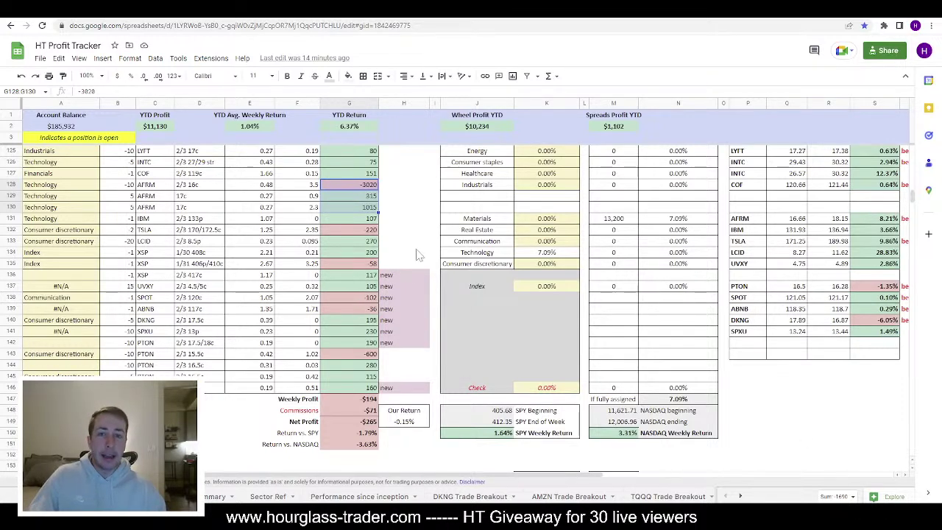
Step: View AFRM's one-year daily chart in thinkorswim, and check the first CCL 2/3 11.5c trade in the HT Profit Tracker
key(alt+Tab)
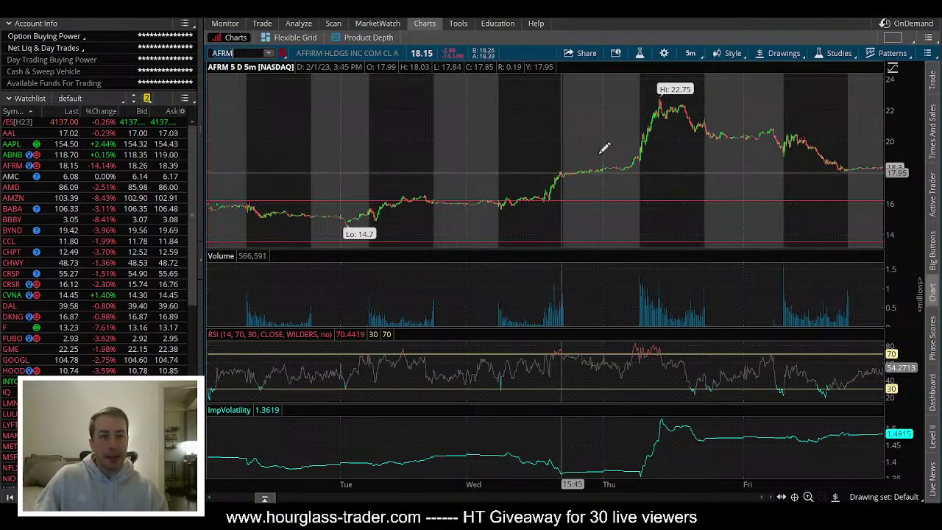
click(690, 53)
click(651, 195)
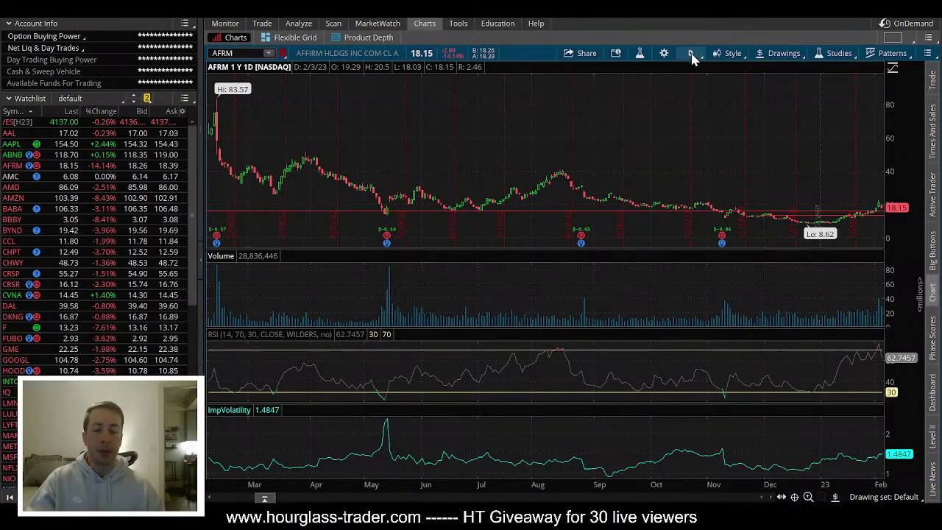
key(alt+Tab)
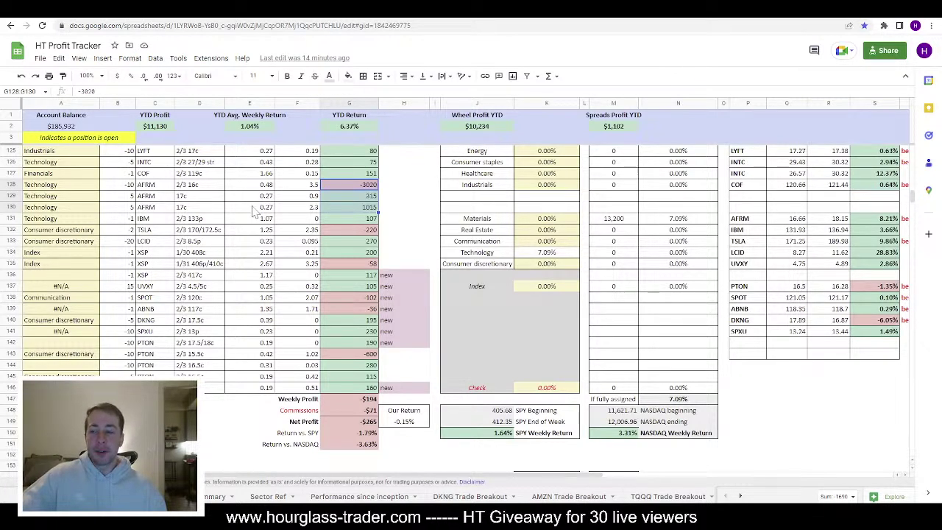
scroll(254, 211, up, 2)
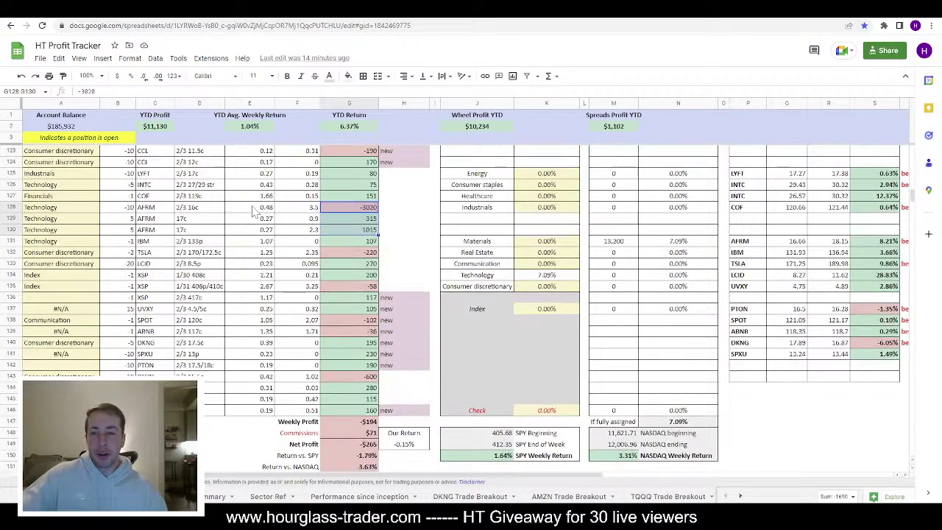
click(200, 165)
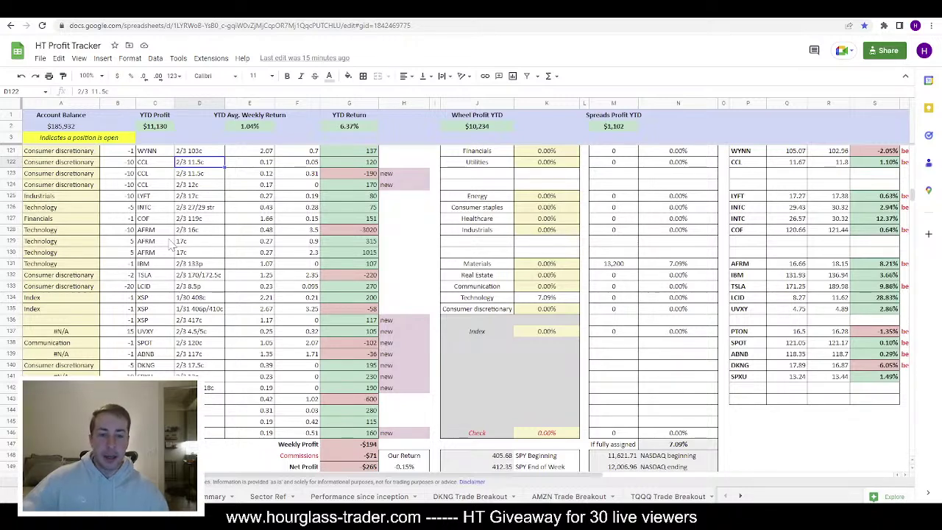
Step: Set thinkorswim's AFRM chart back to 5 days at 5 minutes, and review the AFRM 2/3 16c and both 17c positions in the tracker
key(alt+Tab)
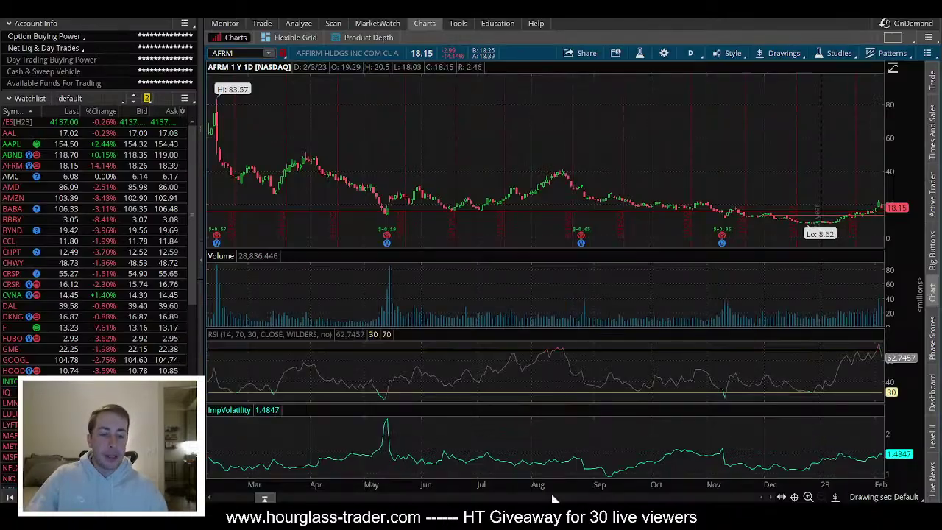
click(702, 56)
click(668, 125)
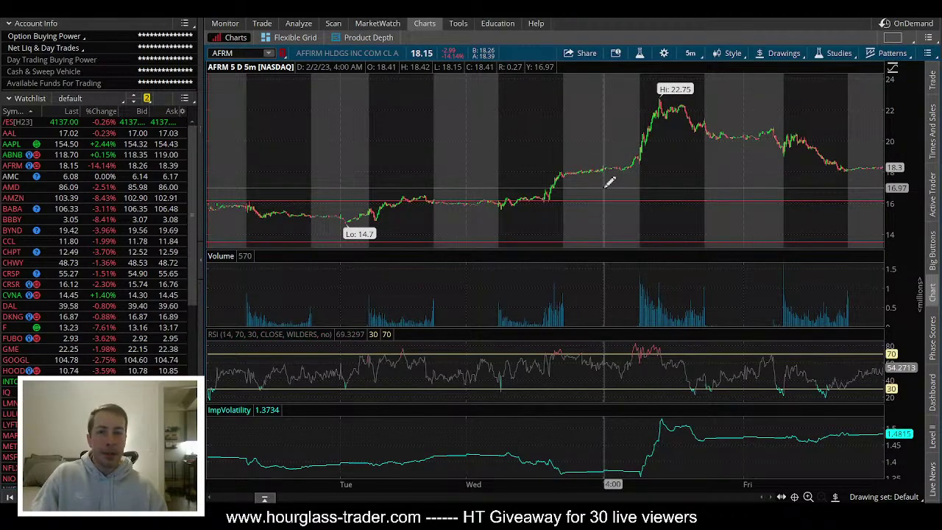
key(alt+Tab)
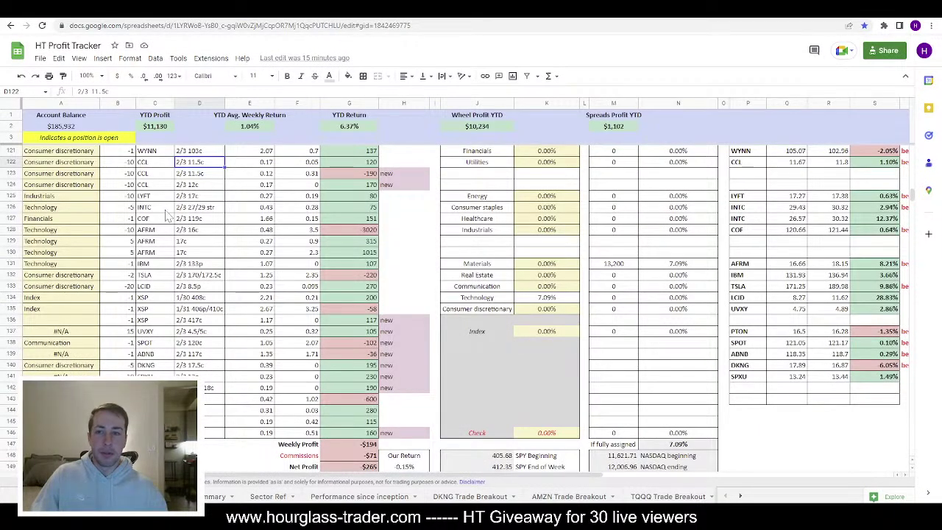
drag(209, 231, 278, 233)
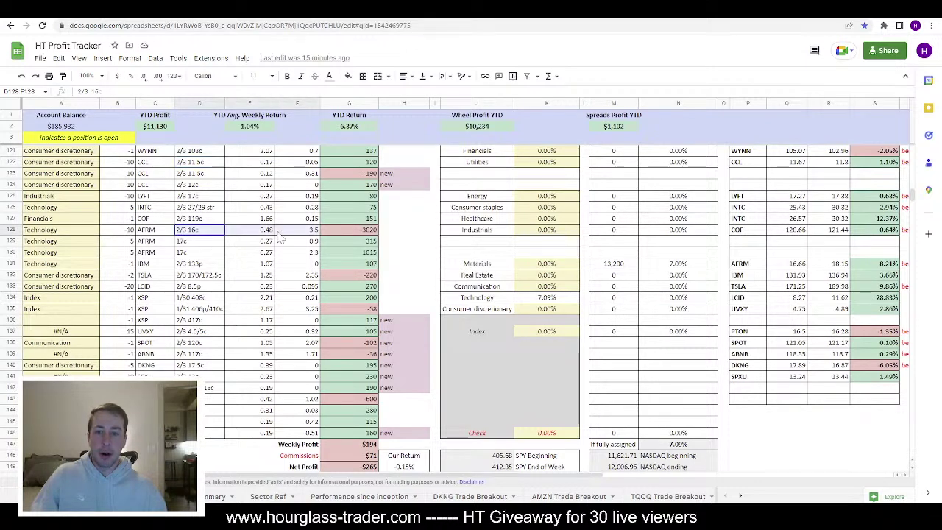
drag(191, 246, 190, 256)
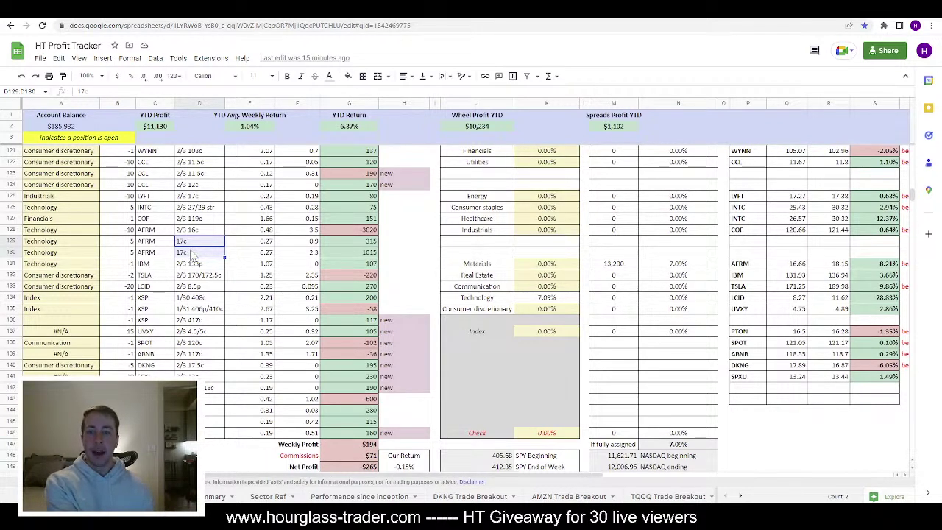
Step: Check the first AFRM 17c trade's opening price, closing price and profit in the tracker against the 5-minute chart in thinkorswim
click(163, 244)
click(266, 244)
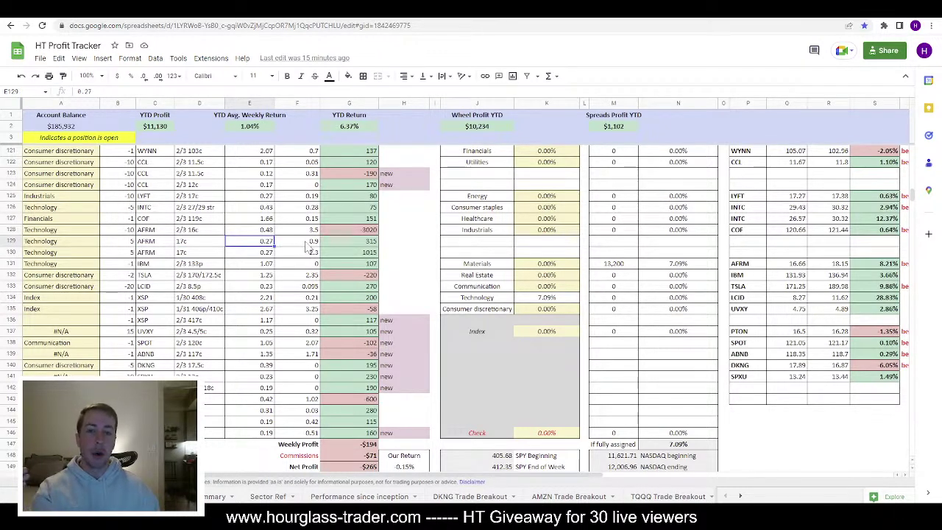
click(353, 243)
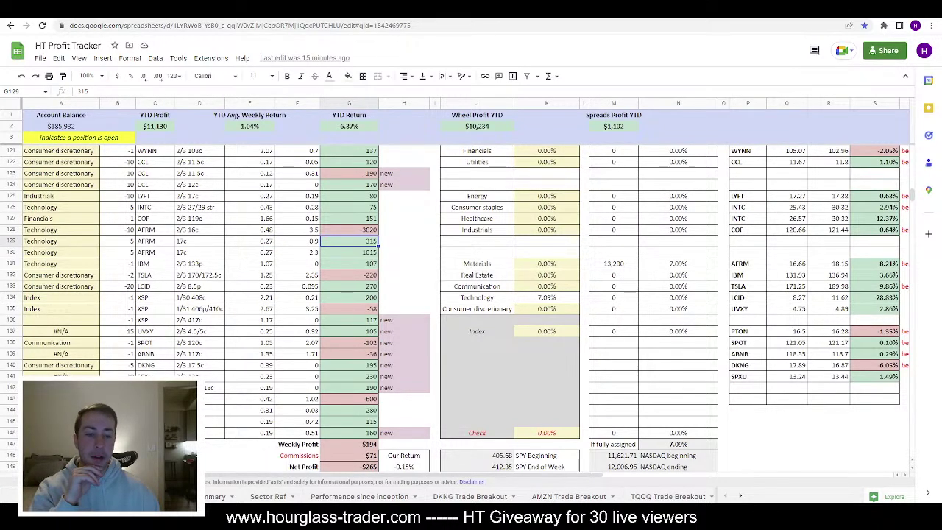
key(alt+Tab)
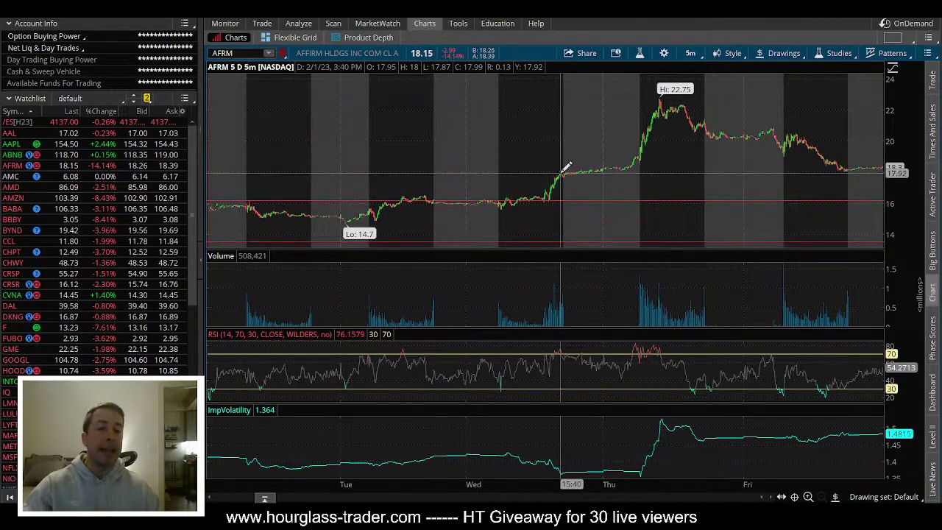
key(alt+Tab)
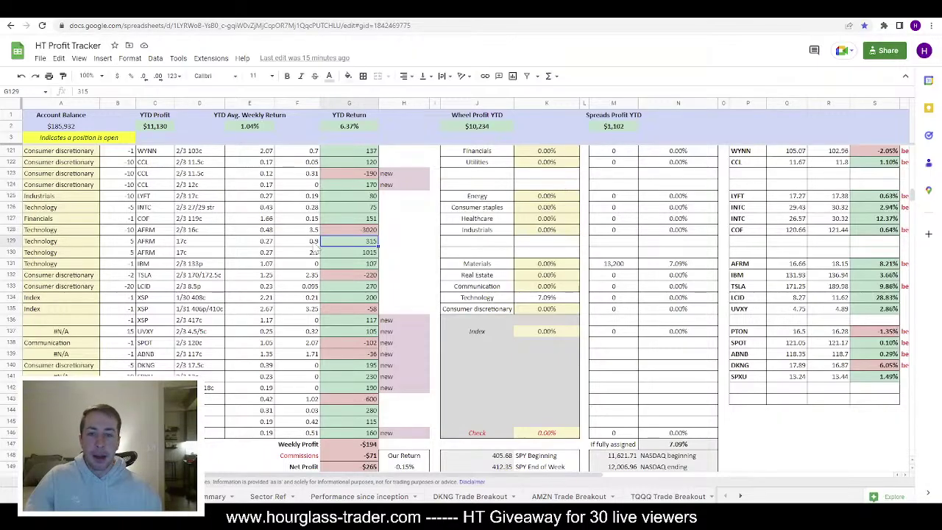
click(313, 240)
click(358, 245)
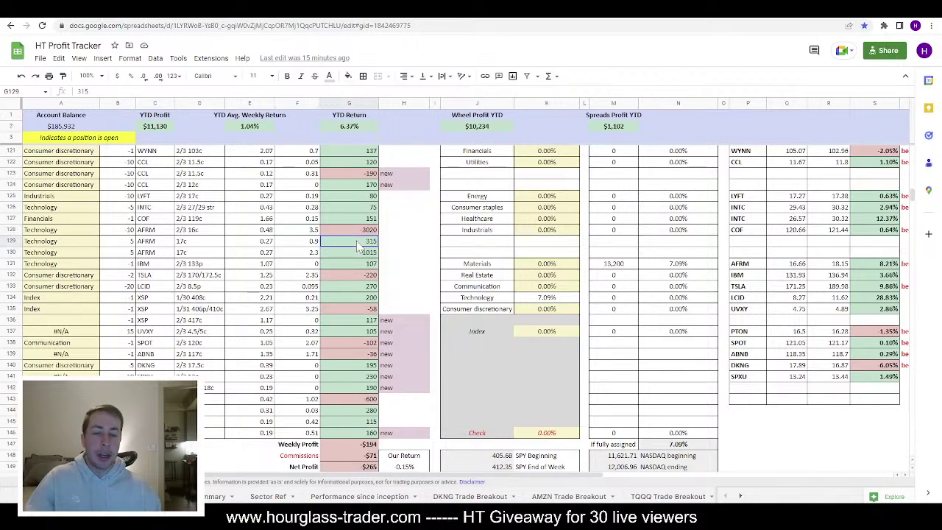
key(alt+Tab)
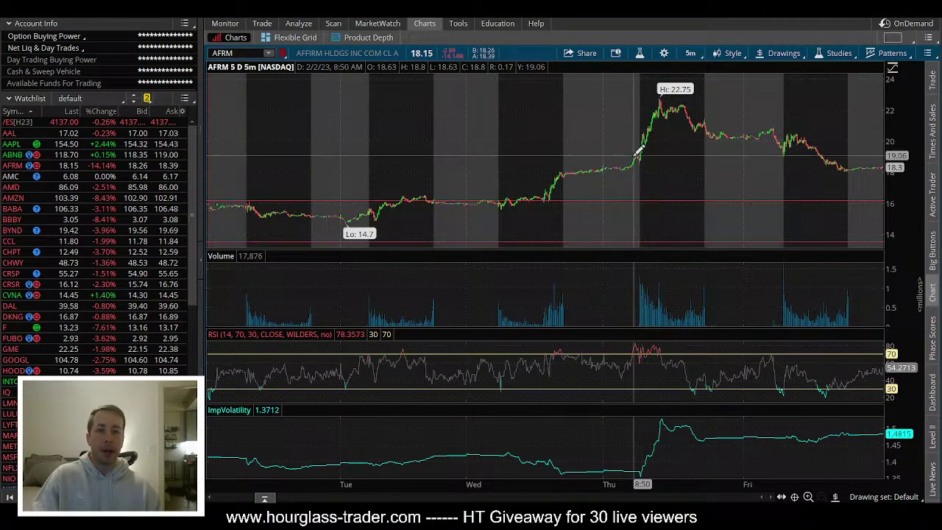
Step: Compare the contract quantities and opening prices of both AFRM 17c trades in the tracker, and check the first one's closing price
key(alt+Tab)
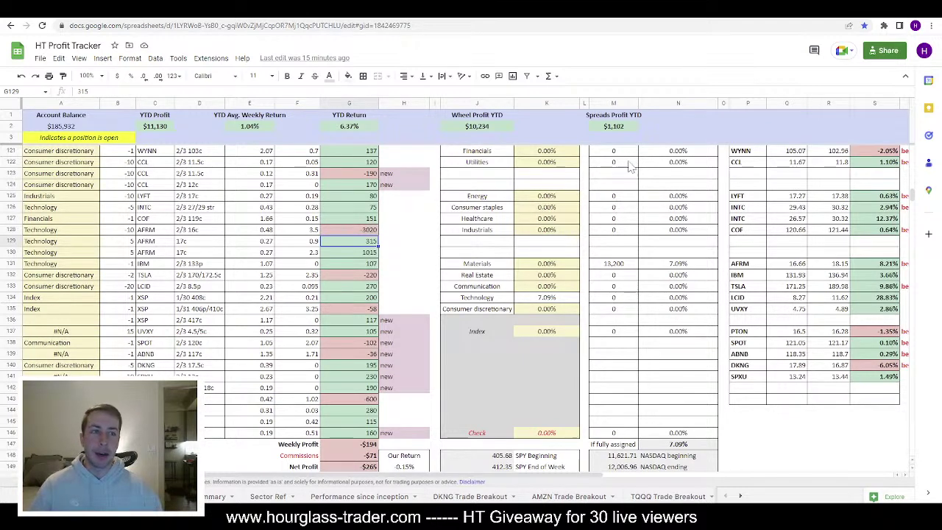
click(126, 244)
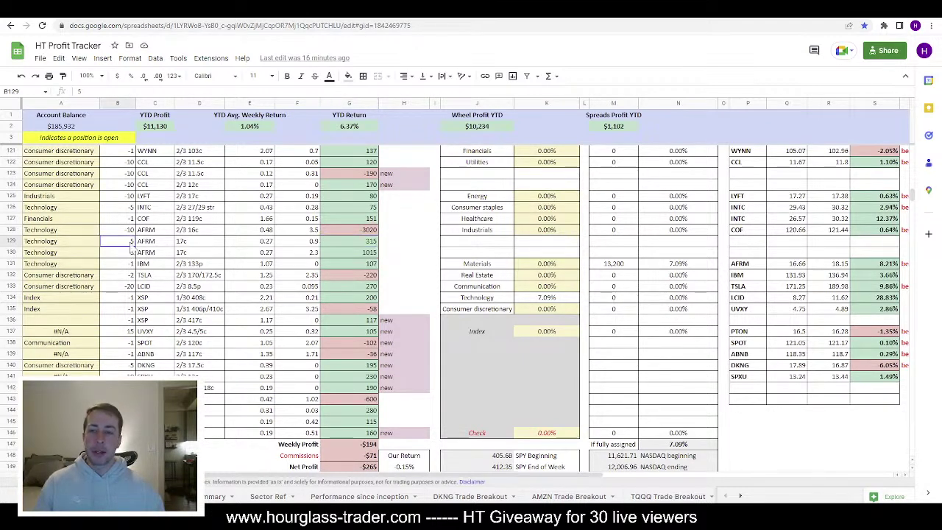
drag(126, 245, 272, 247)
drag(132, 255, 272, 258)
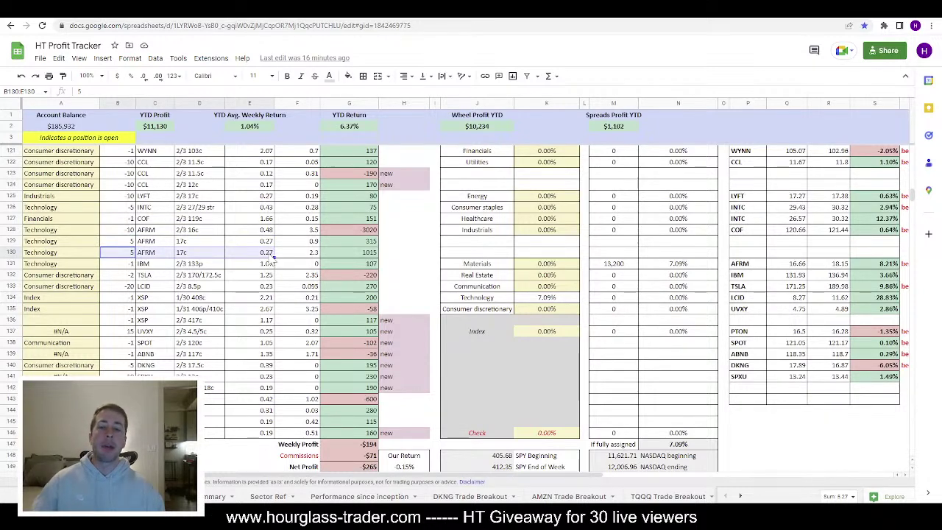
click(309, 243)
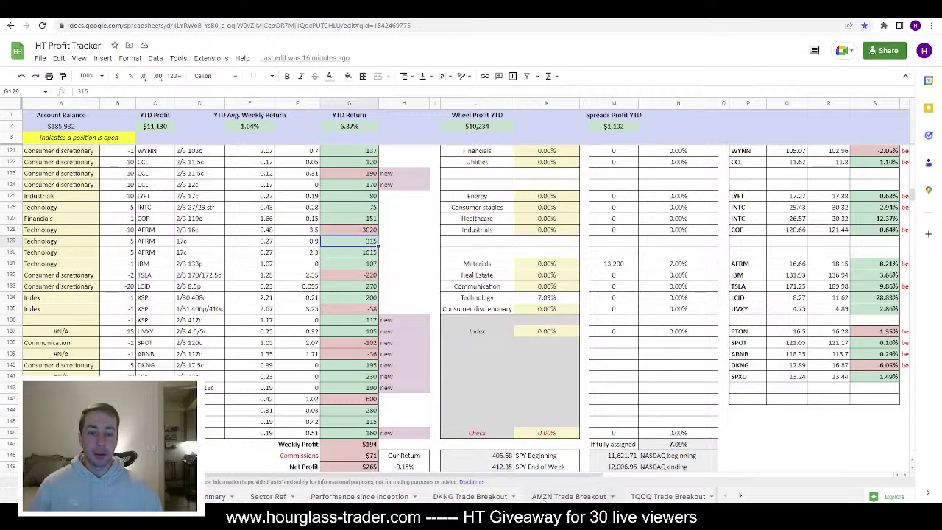
Step: Check AFRM's price after the 2/1 session in thinkorswim, and total the profits of the two 17c trades in the tracker
key(alt+Tab)
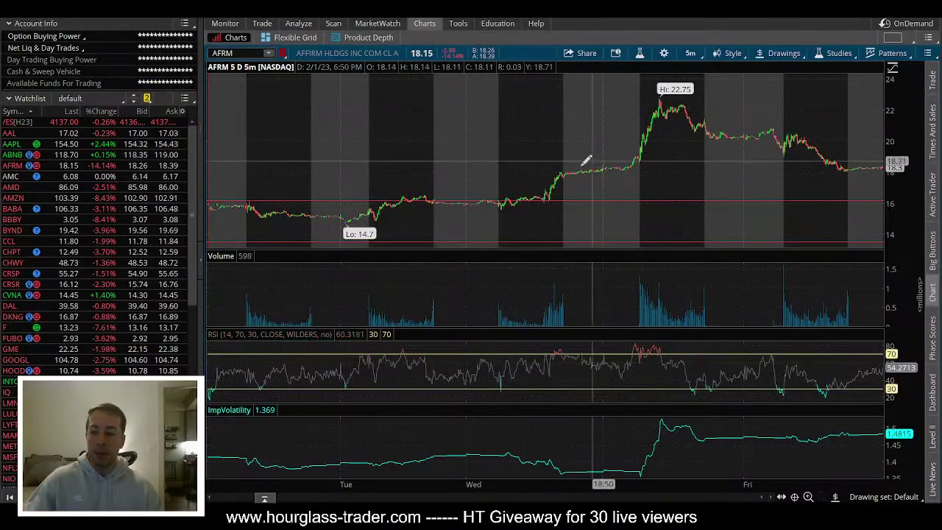
key(alt+Tab)
click(360, 254)
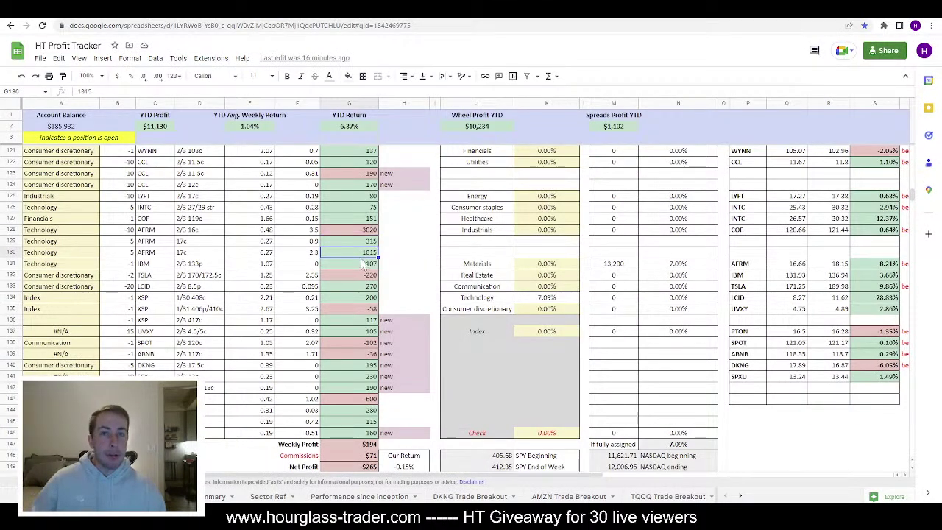
drag(364, 254, 363, 241)
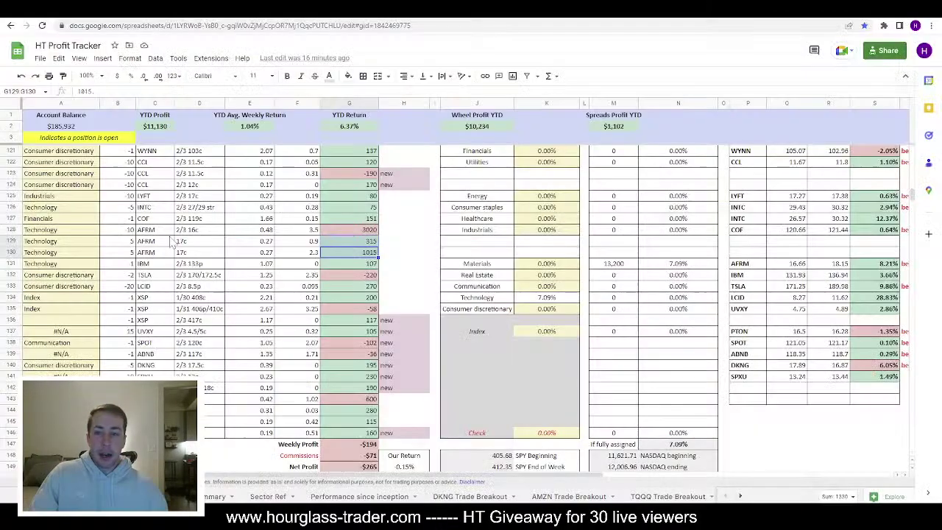
Step: Compare the AFRM 2/3 16c position's size, opening credit and closing debit with the 2/2 price action in thinkorswim
drag(129, 236, 303, 237)
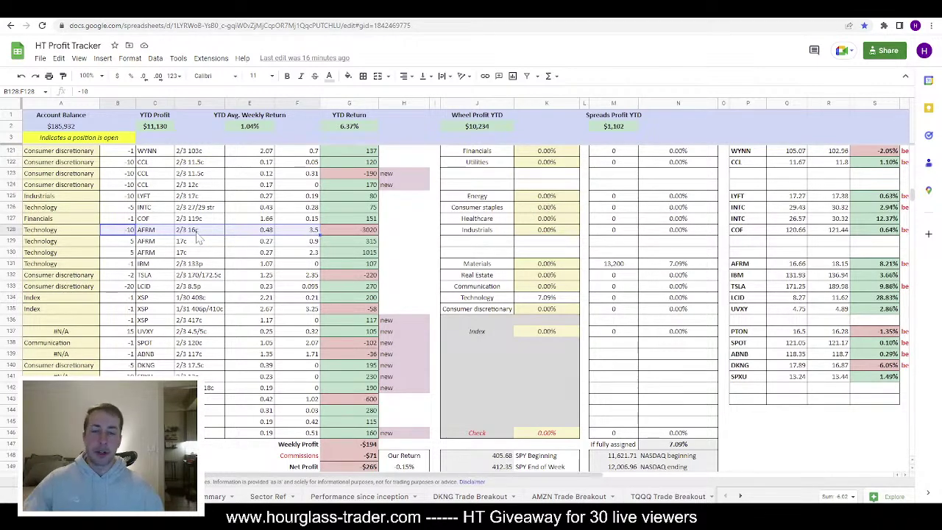
key(alt+Tab)
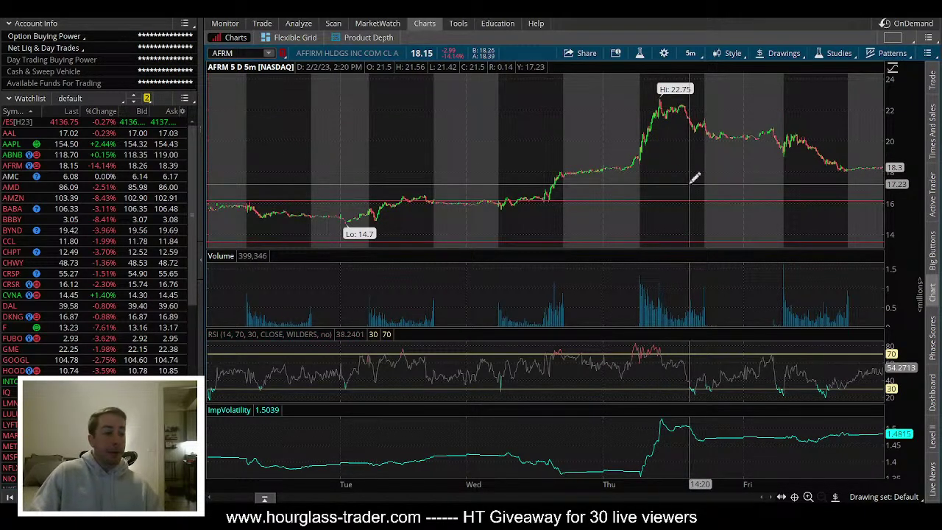
key(alt+Tab)
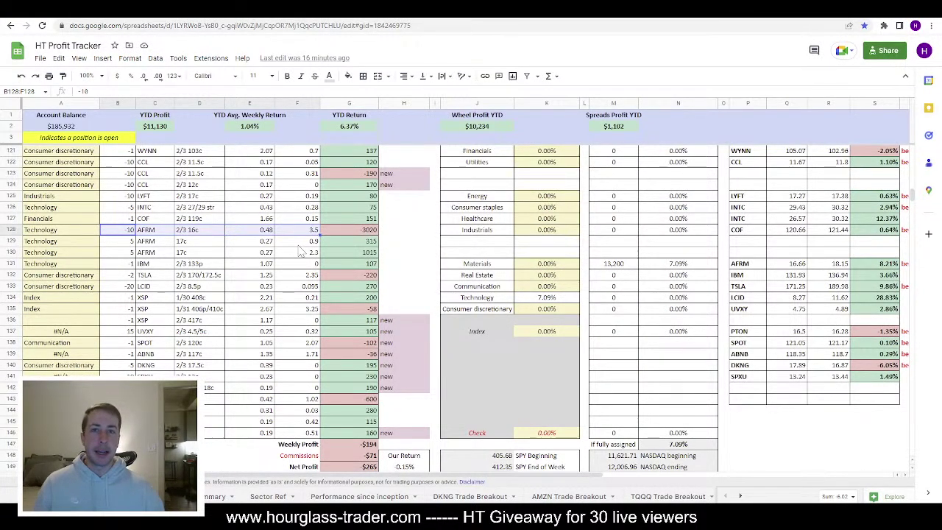
Step: Total the two AFRM 17c profits again and compare them with the price move at the 2/2 open in thinkorswim
click(343, 240)
drag(348, 245, 372, 252)
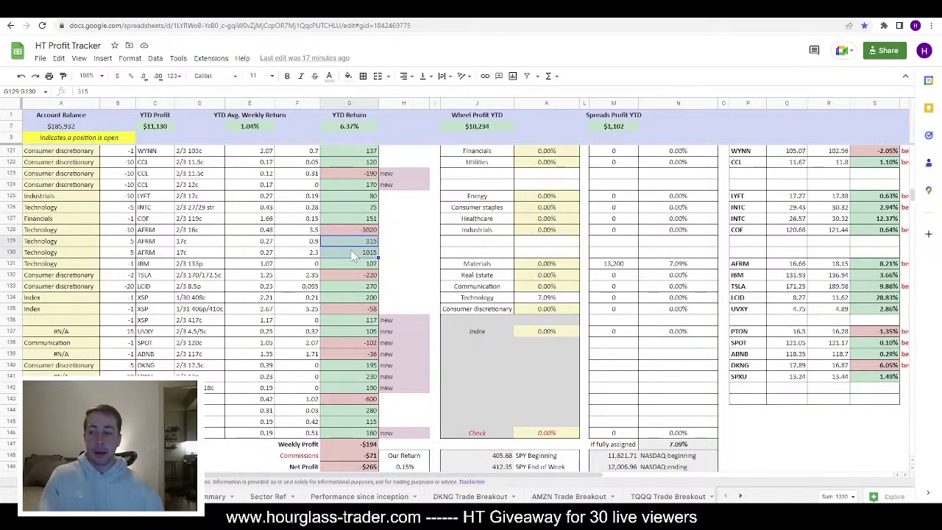
key(alt+Tab)
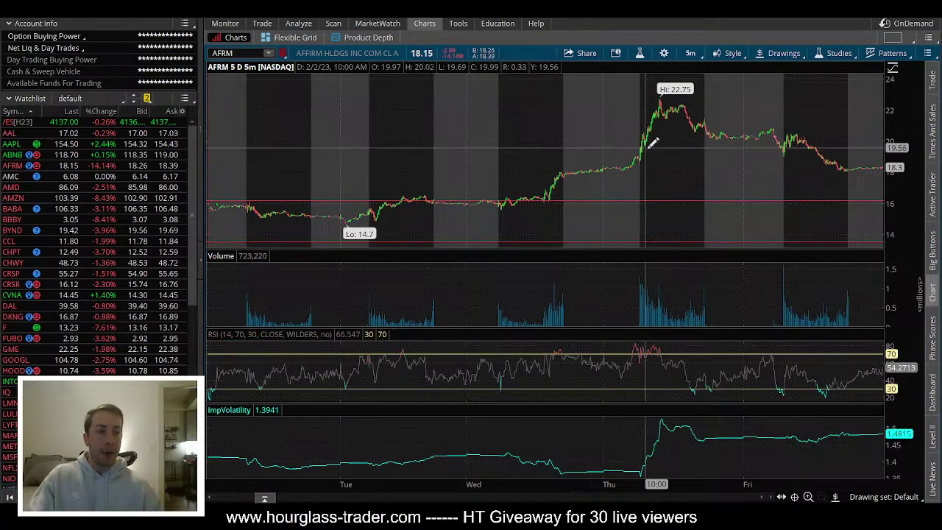
key(alt+Tab)
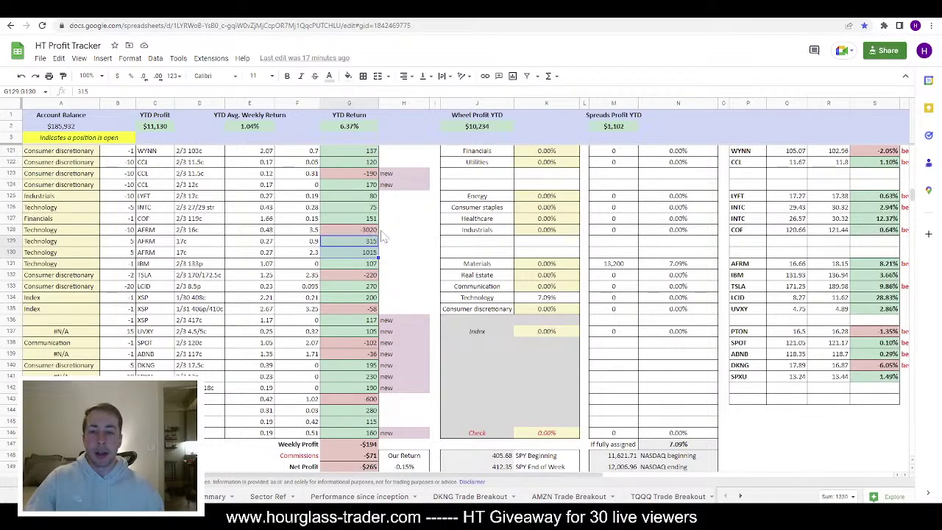
Step: Zoom thinkorswim's AFRM chart in on the 2/2 session, and total the three AFRM trades' results in the HT Profit Tracker again
key(alt+Tab)
drag(626, 131, 739, 130)
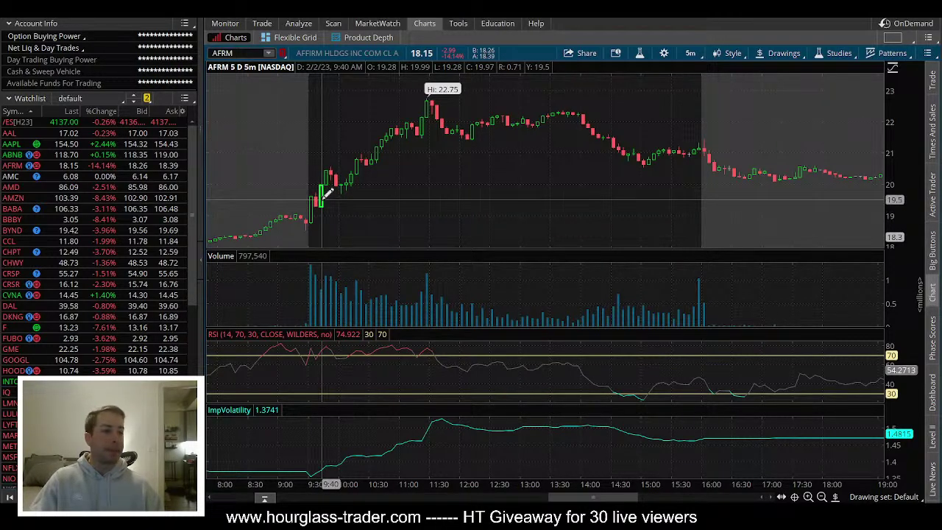
key(alt+Tab)
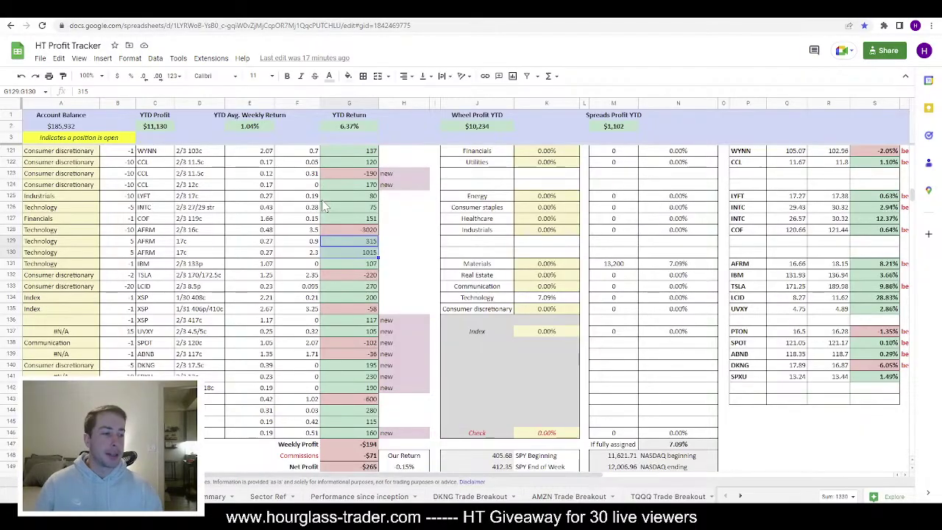
drag(365, 232, 367, 255)
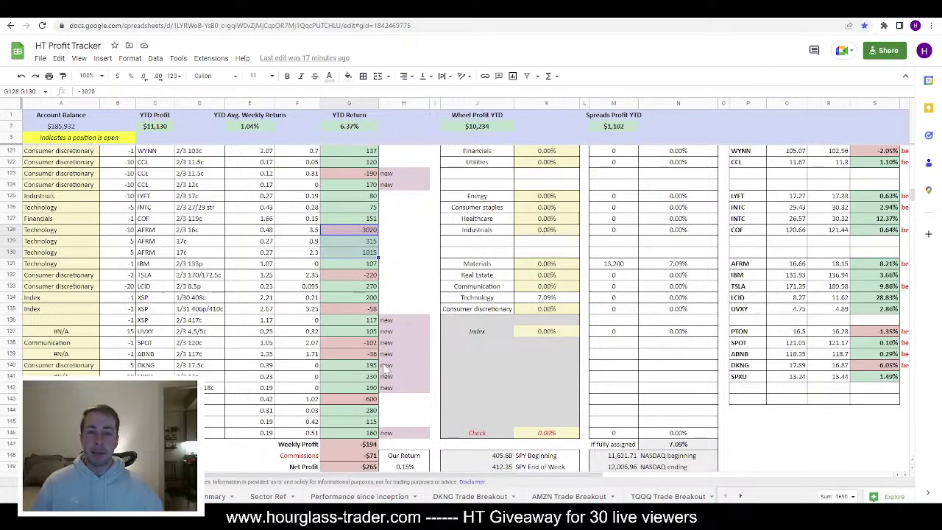
scroll(390, 371, down, 2)
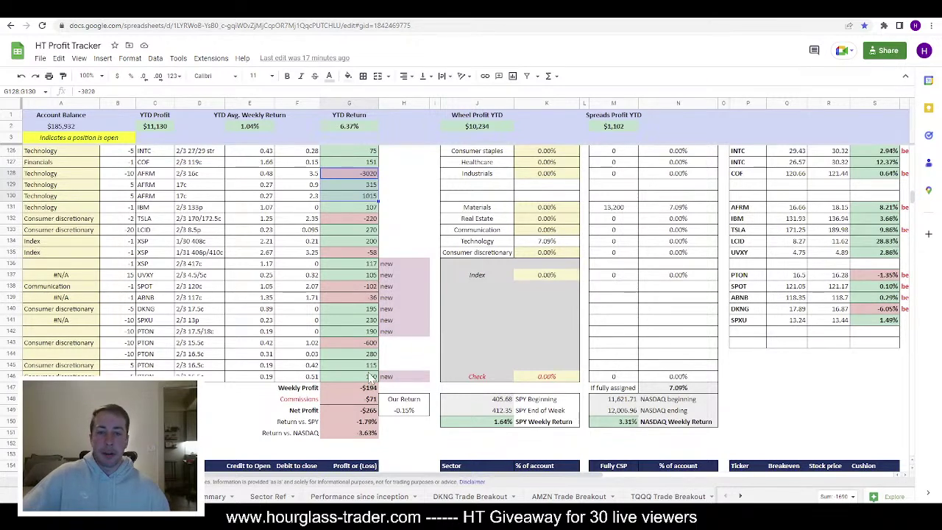
Step: Check the Week of 1/29 net profit in the tracker against AFRM's 2/2 price peak in thinkorswim
click(366, 412)
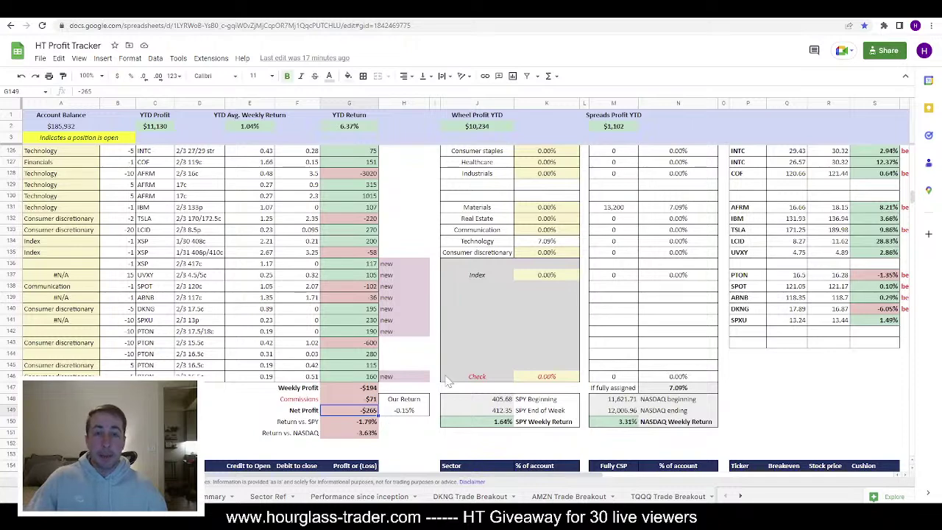
key(alt+Tab)
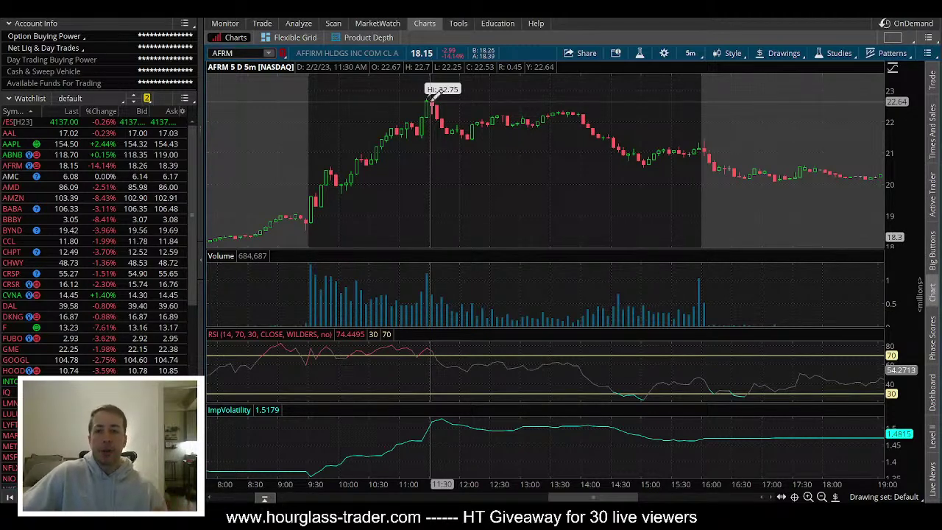
key(alt+Tab)
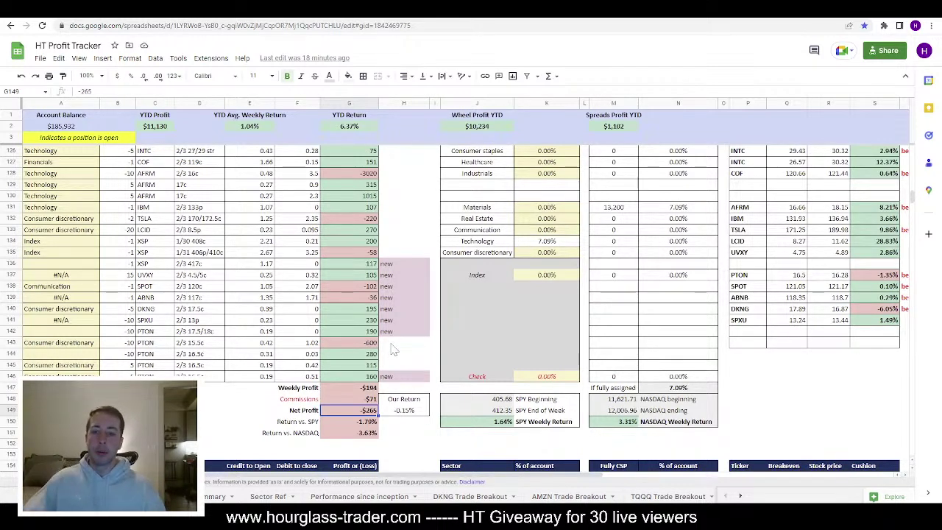
Step: Total the profits for the weeks of 1/1, 1/8 and 1/15 on the summary sheet, and return to the weekly tracker
scroll(352, 344, up, 4)
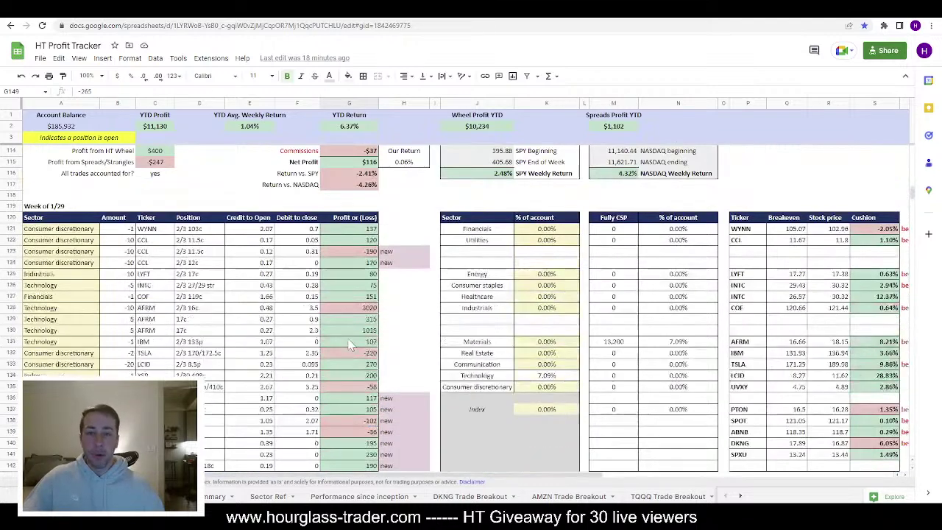
click(212, 497)
drag(118, 138, 125, 159)
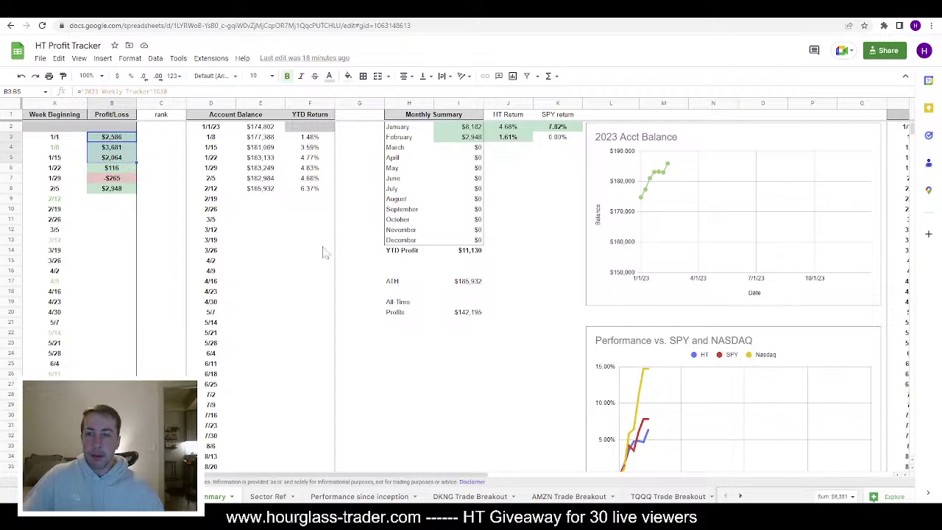
click(839, 498)
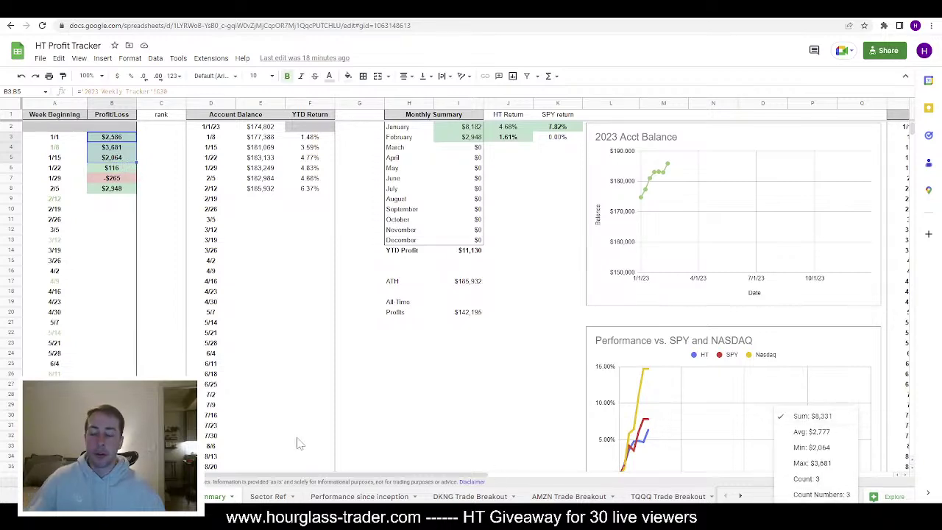
key(ctrl+shift+Page_Up)
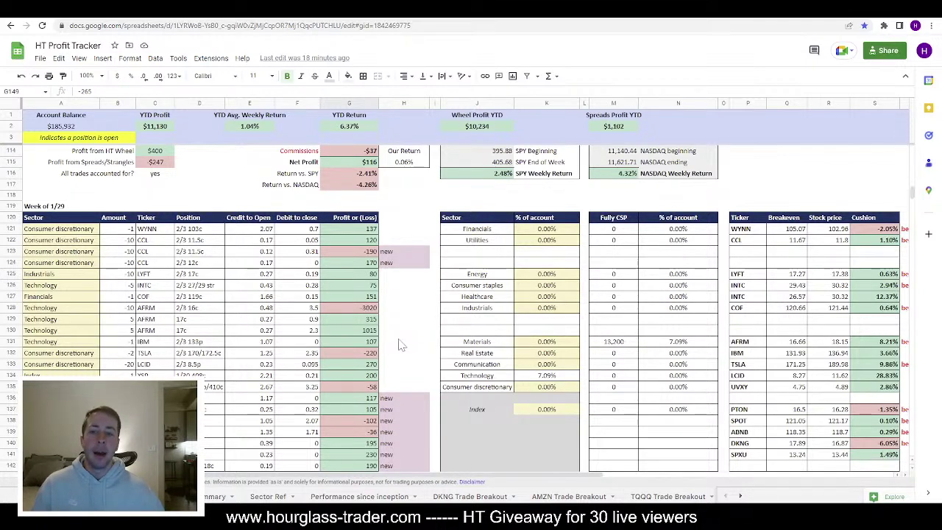
Step: Switch to thinkorswim and set AFRM's chart to the 5 D : 15m time frame
scroll(399, 346, down, 2)
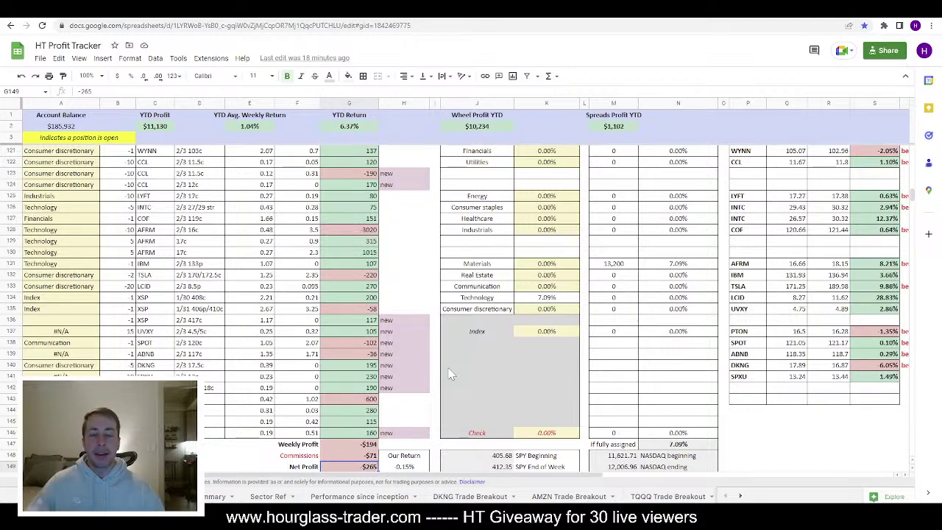
key(alt+Tab)
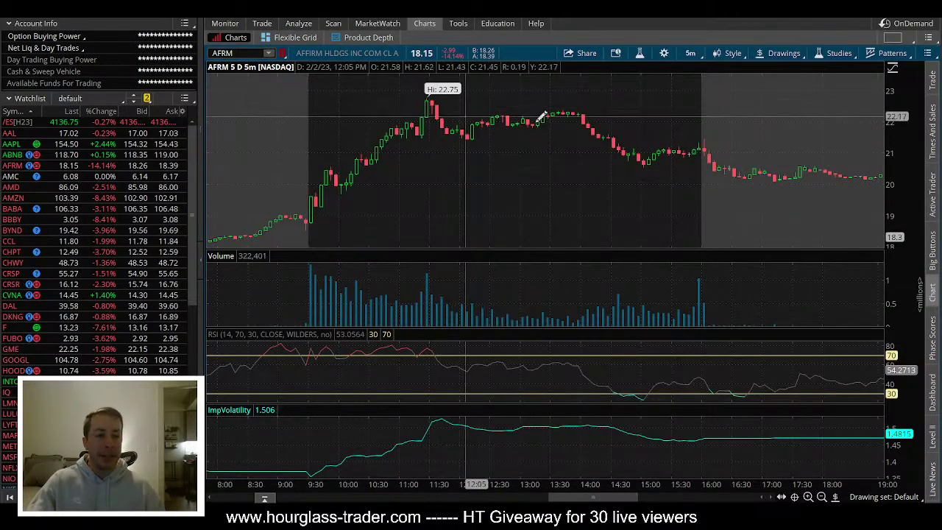
click(690, 53)
click(665, 129)
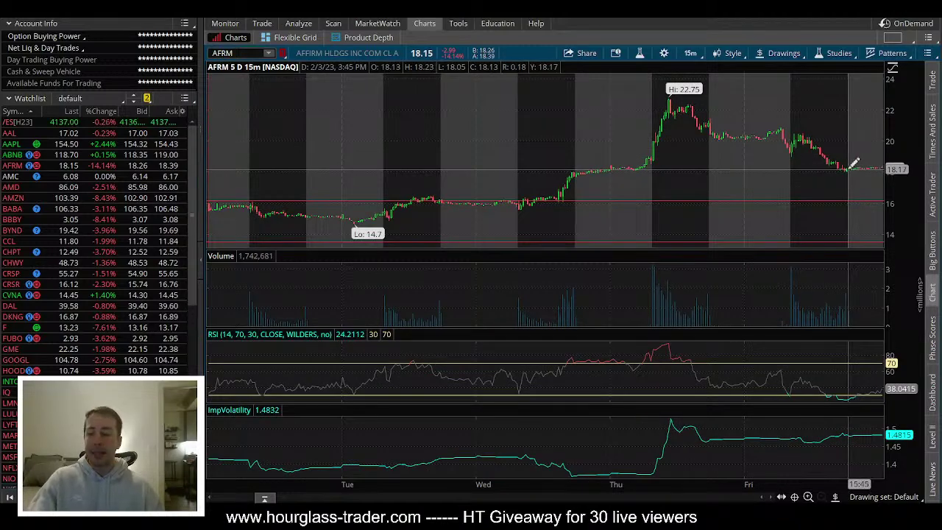
Step: Compare the AFRM 2/3 16c position's debit to close in the tracker with the 2/2 price peak in thinkorswim
key(alt+Tab)
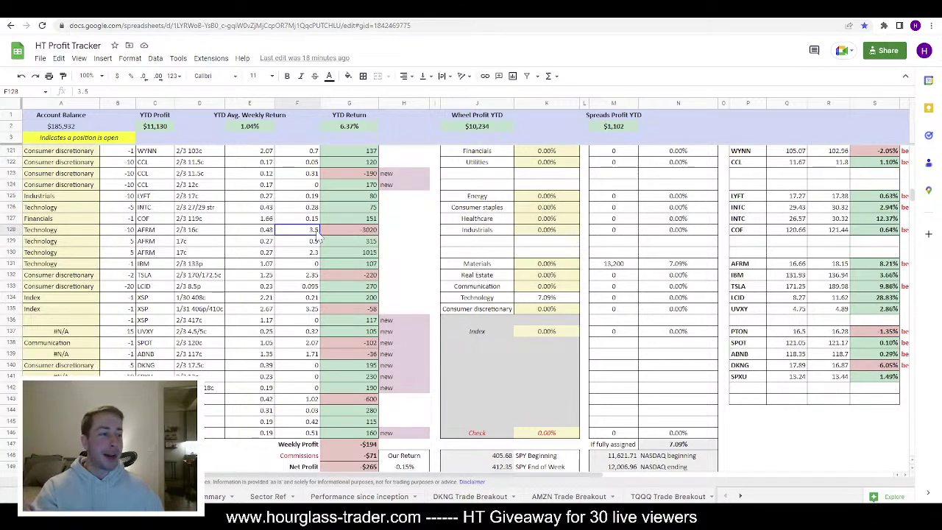
key(alt+Tab)
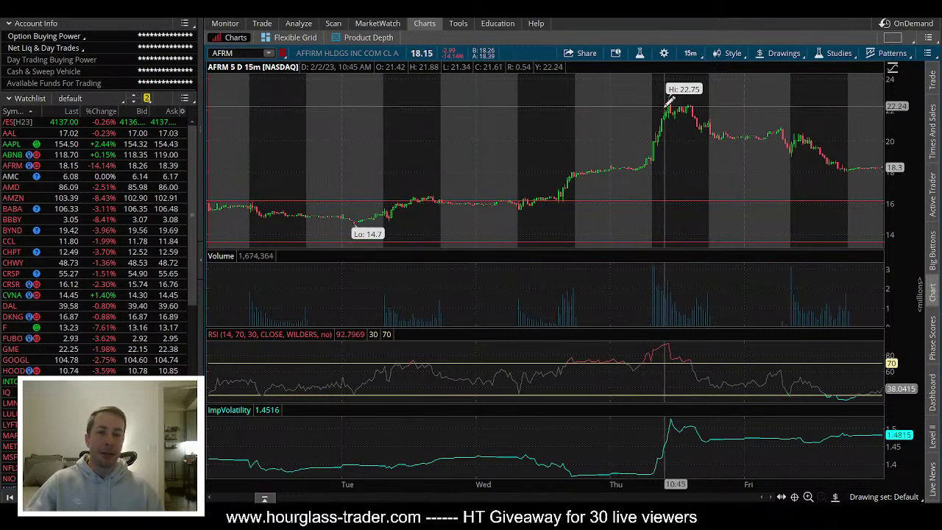
key(alt+Tab)
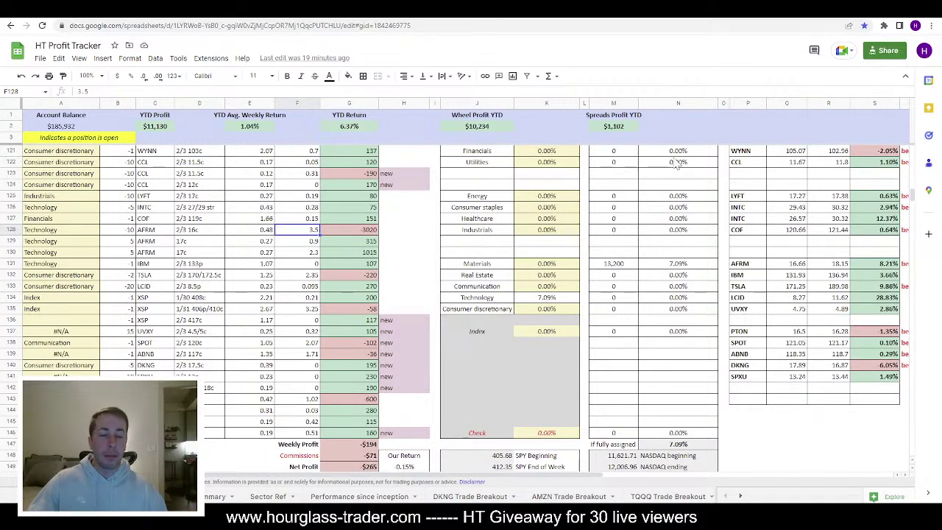
key(alt+Tab)
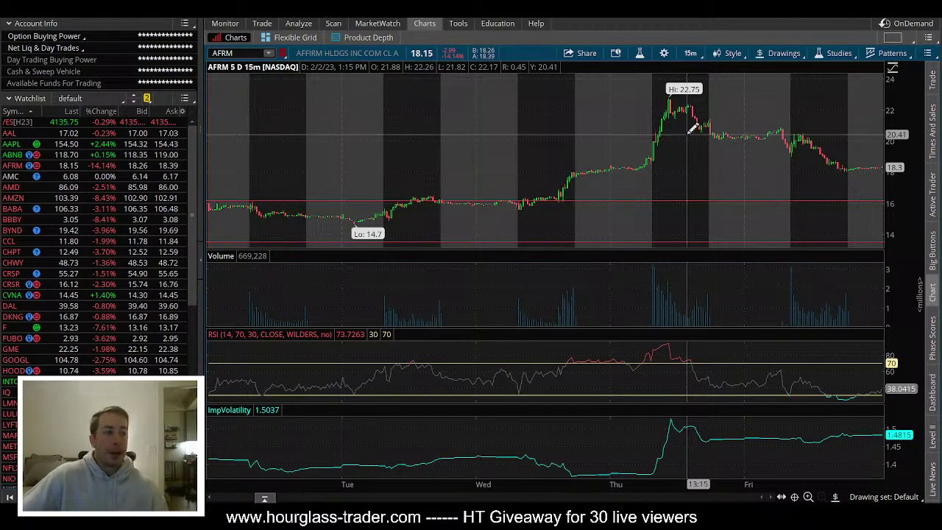
key(alt+Tab)
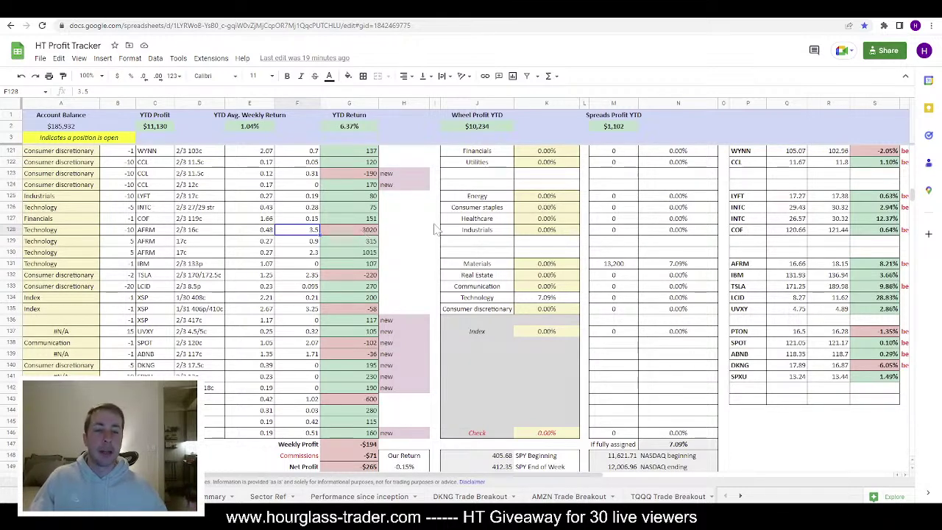
Step: Review the AFRM 16c row and the Week of 1/29 net profit, and look over the Week of 2/5 trades
click(396, 231)
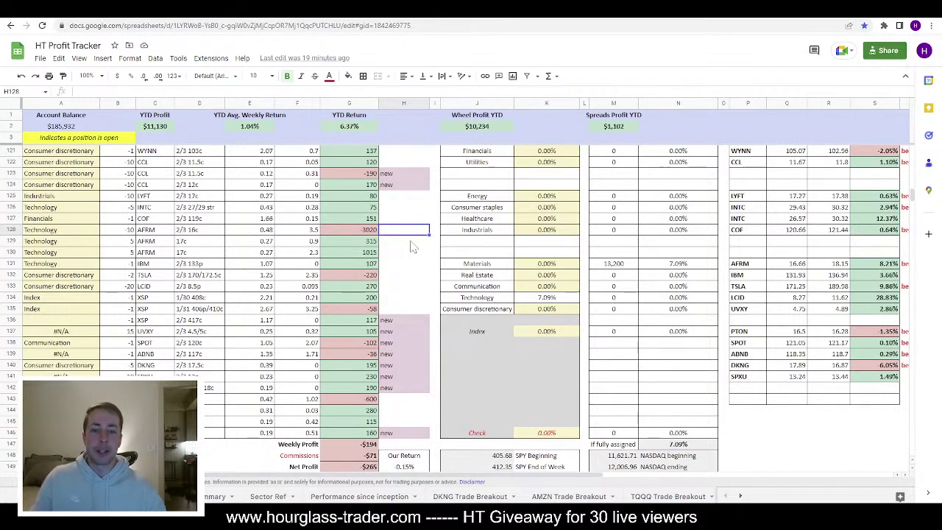
scroll(412, 247, down, 3)
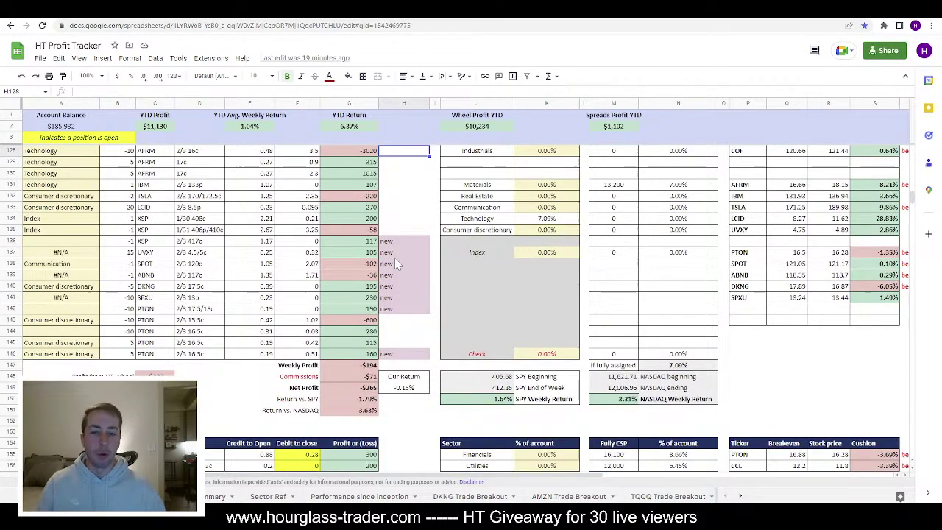
click(362, 388)
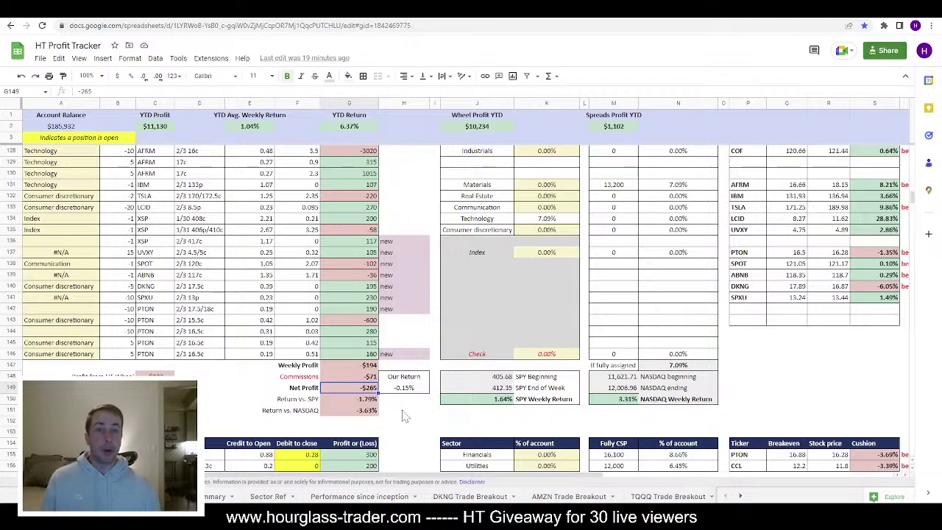
scroll(393, 410, down, 9)
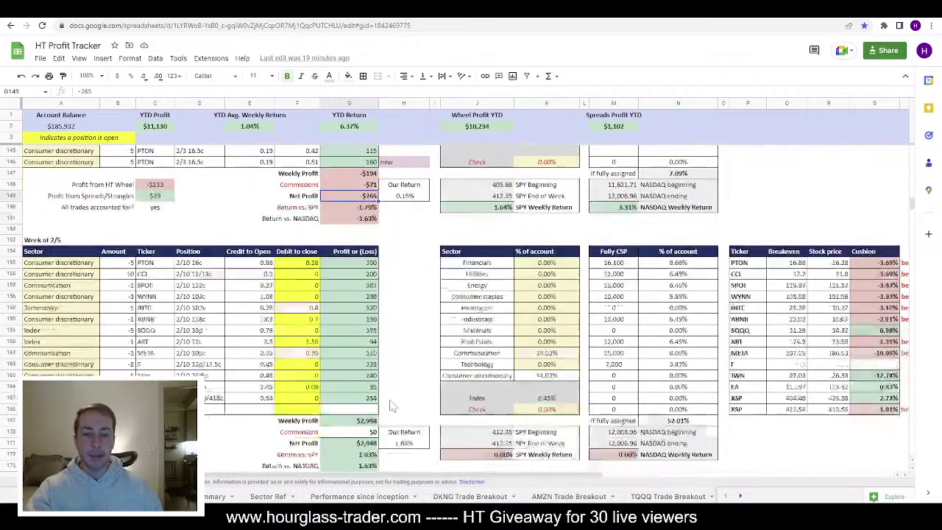
scroll(373, 342, up, 10)
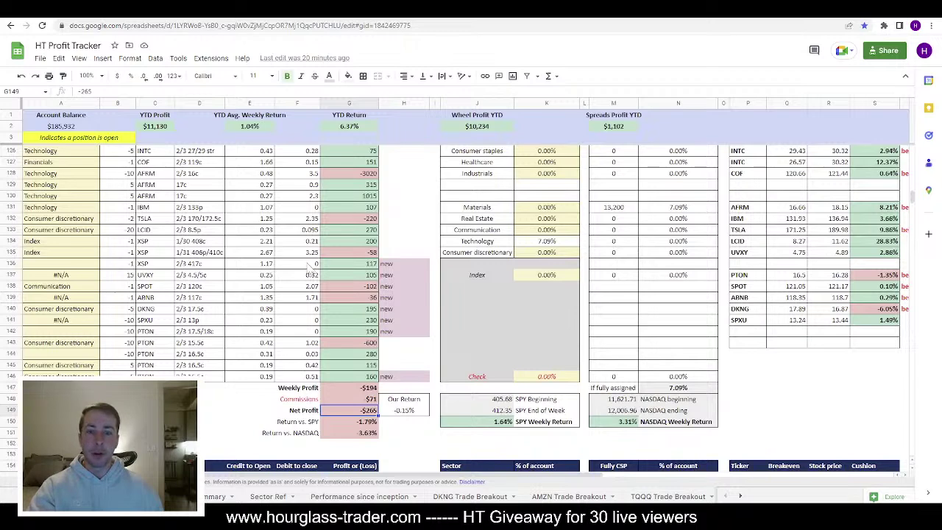
Step: Check the PTON 2/3 17.5/18c trade's profit in the tracker, and load PTON's chart in thinkorswim
click(362, 332)
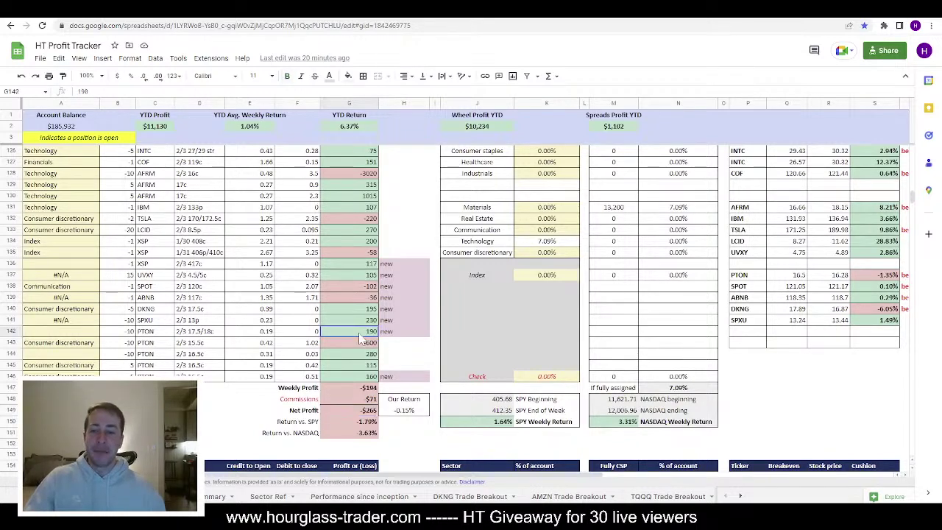
key(alt+Tab)
click(232, 53)
text(PTON)
key(Return)
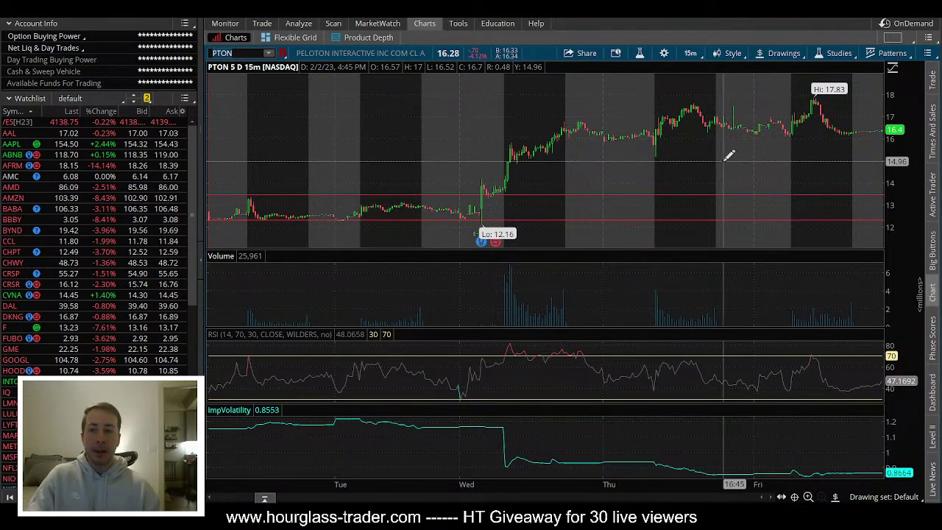
Step: Total the results of the five PTON trades in the tracker, and select the short 2/3 16.5c position
key(alt+Tab)
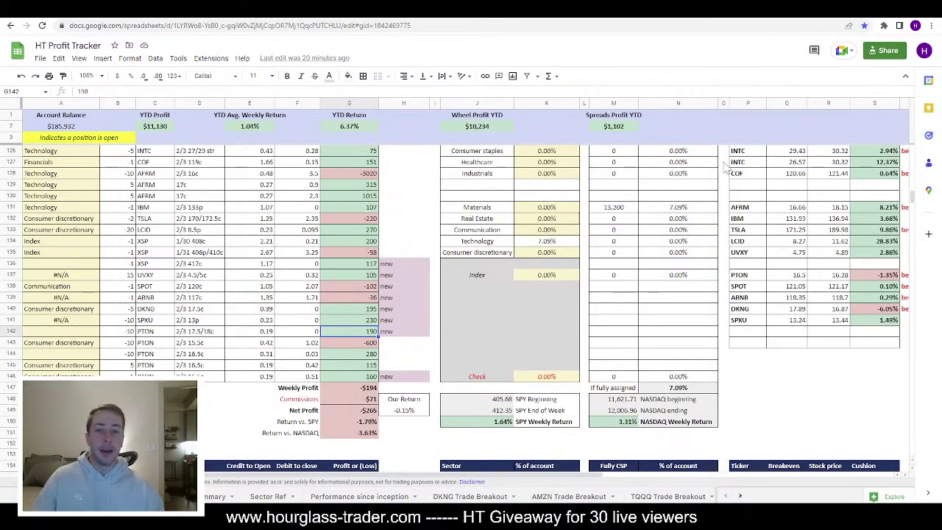
shift+click(364, 376)
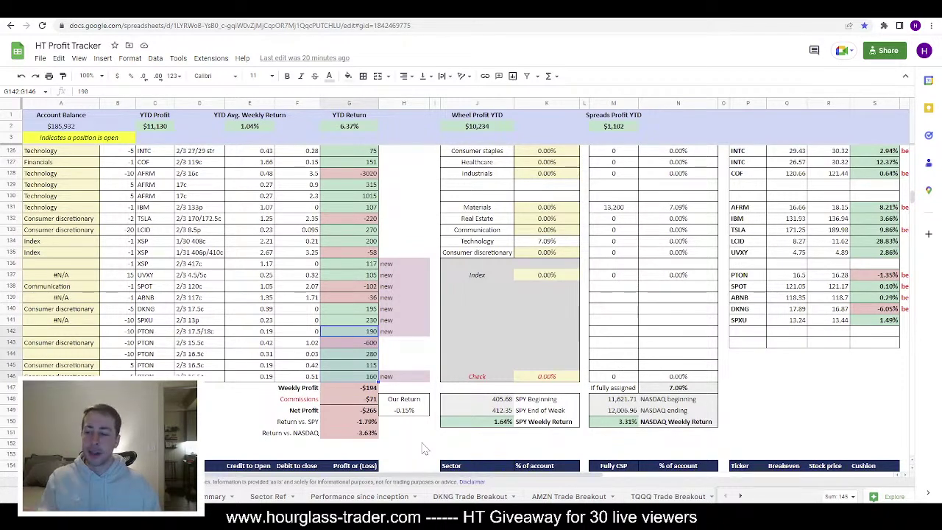
click(205, 355)
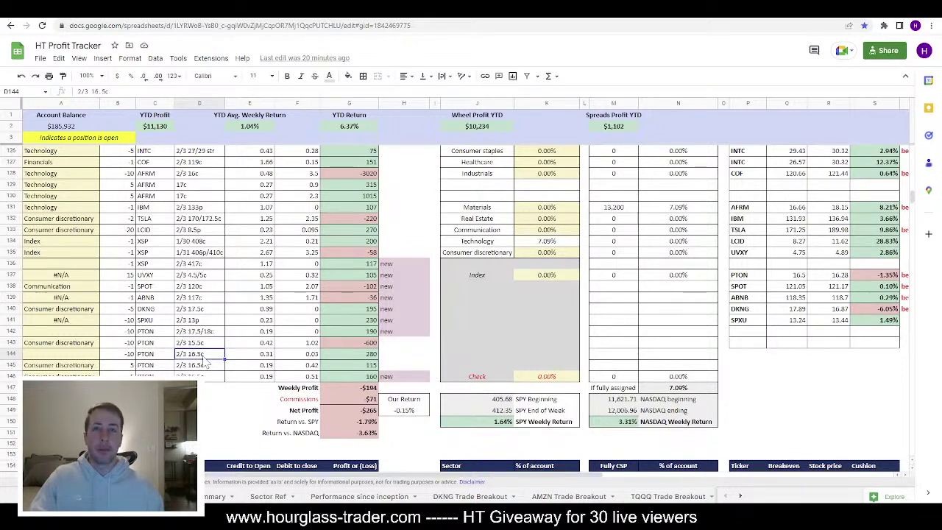
Step: Mark a price level at about 15.52 on PTON's thinkorswim chart, and remove the two older horizontal lines below it
key(alt+Tab)
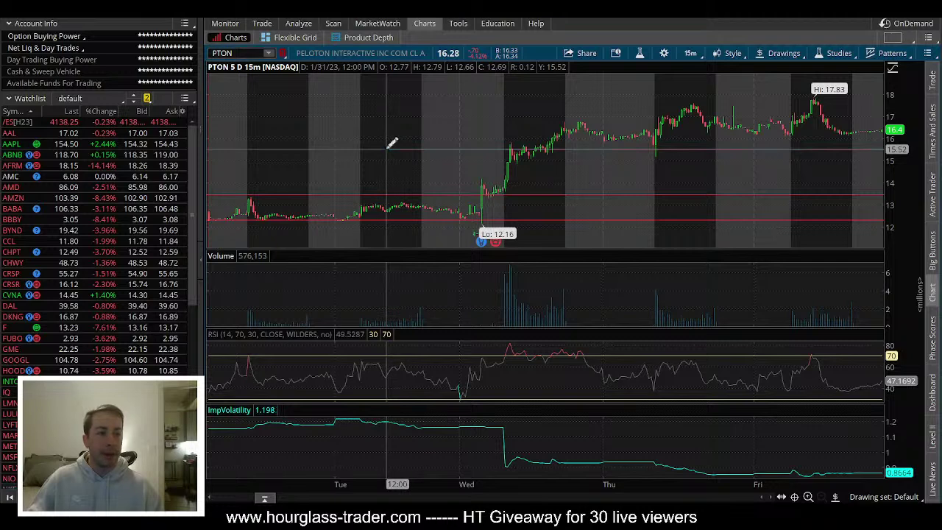
right_click(640, 196)
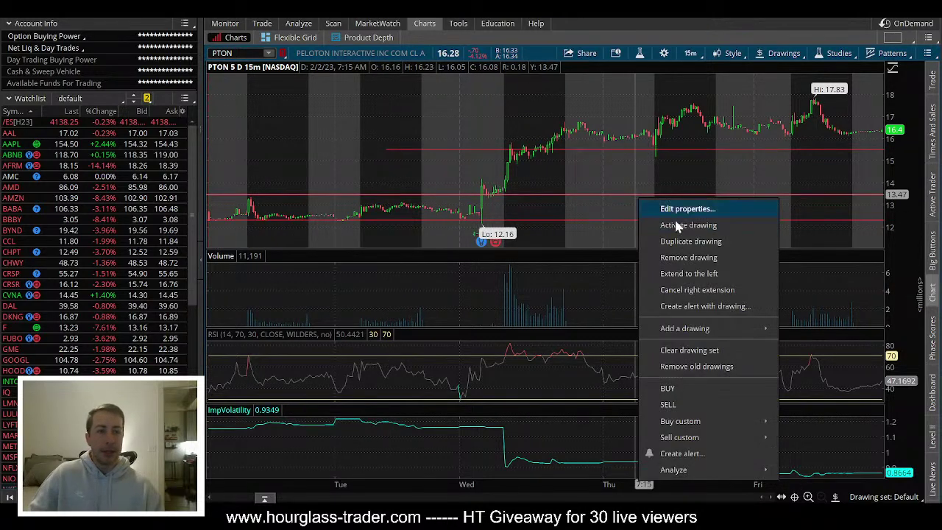
click(708, 259)
right_click(604, 220)
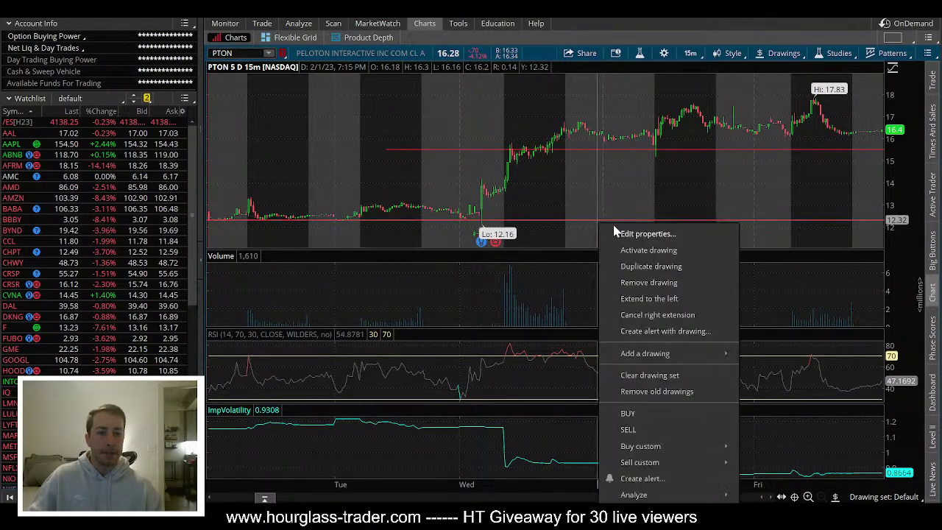
click(680, 277)
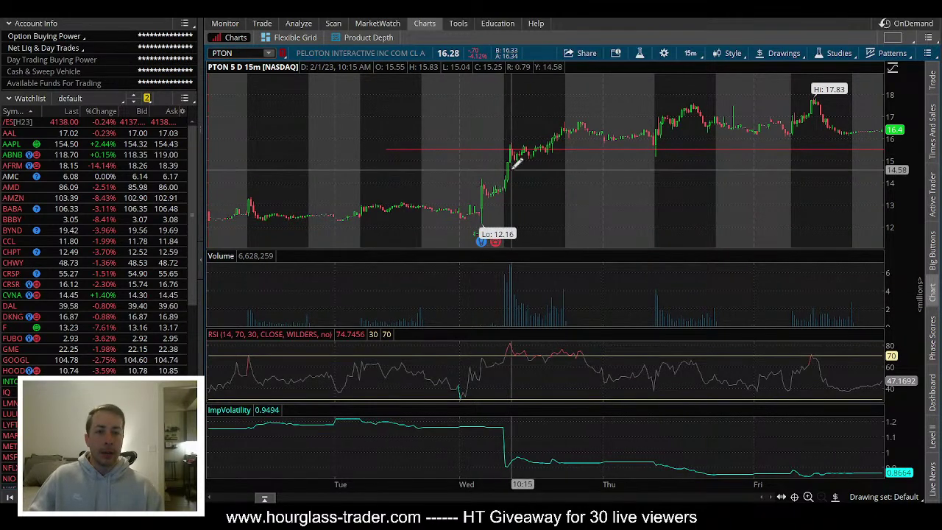
Step: Examine PTON's price action from the 2/1 open through the 2/2 session against the marked price level
drag(513, 163, 342, 163)
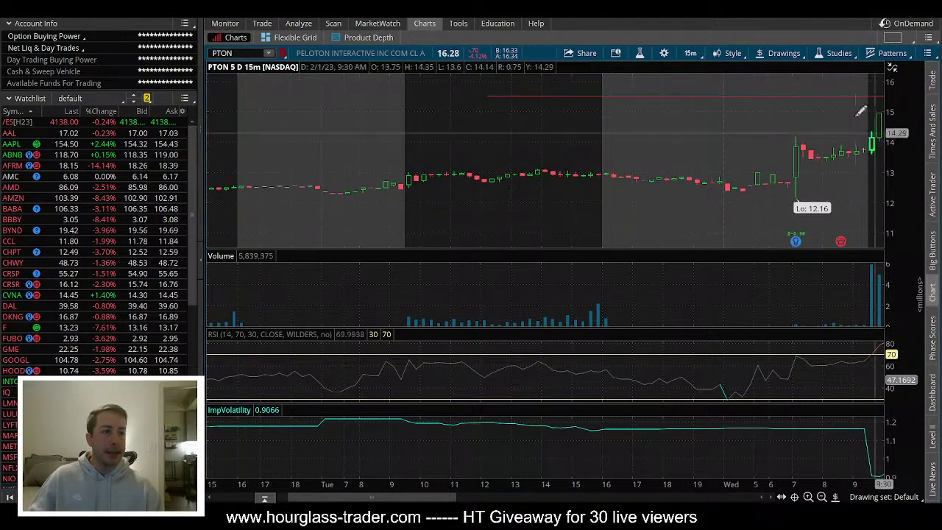
scroll(765, 150, down, 8)
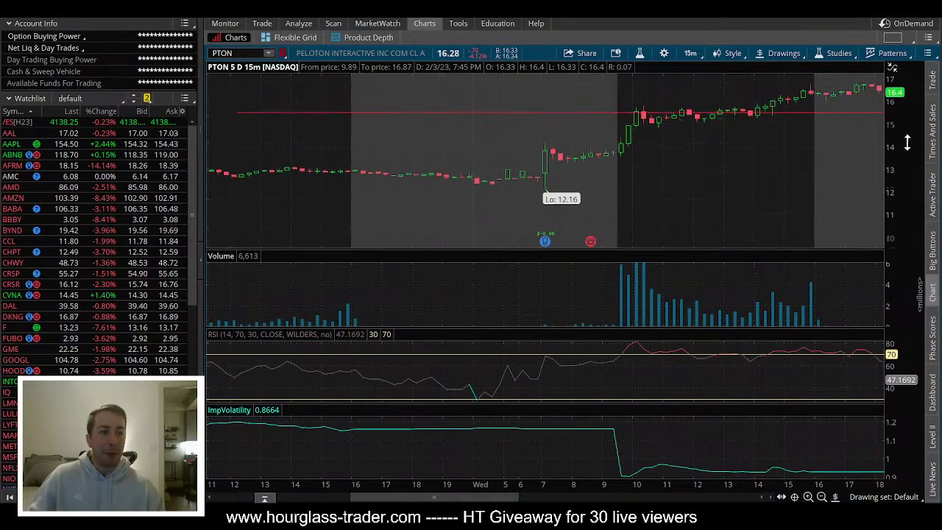
scroll(746, 137, down, 2)
scroll(746, 138, down, 10)
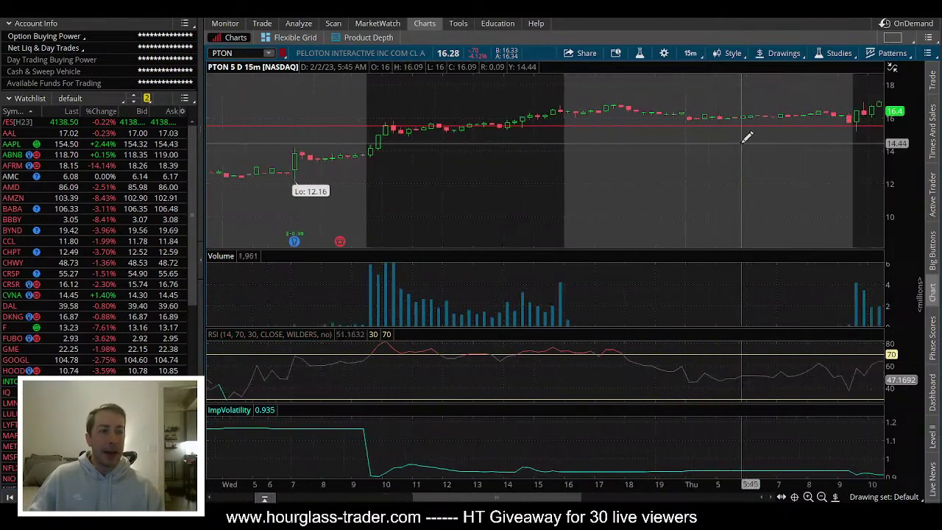
scroll(746, 138, down, 2)
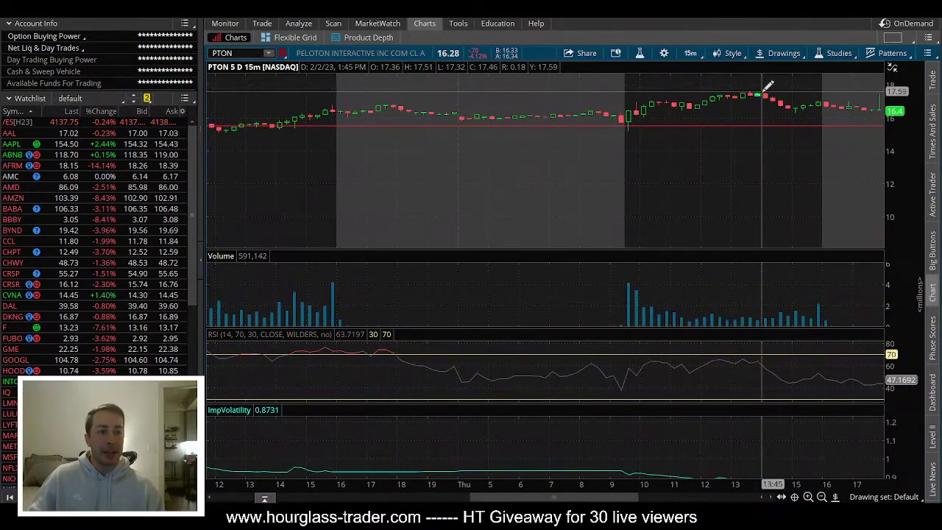
Step: Set PTON's chart to the 5 D : 5m time frame, and return to the PTON trades in the HT Profit Tracker
click(690, 53)
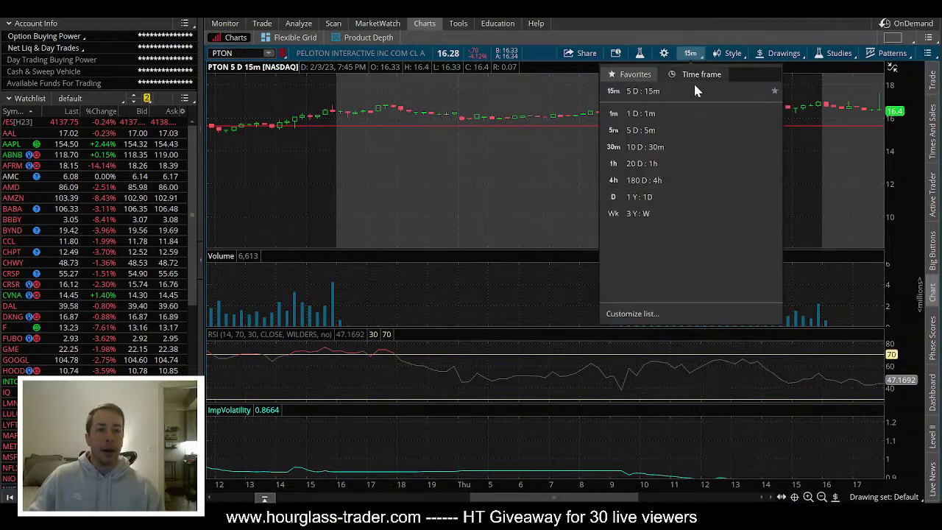
click(673, 126)
key(alt+Tab)
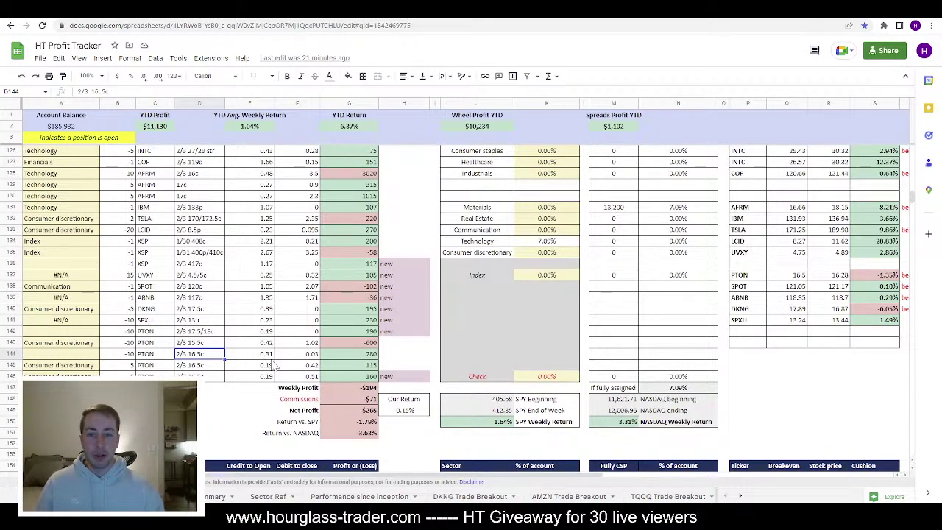
Step: Total the results of PTON's two long 2/3 16.5c trades together with the short 2/3 15.5c trade
click(211, 345)
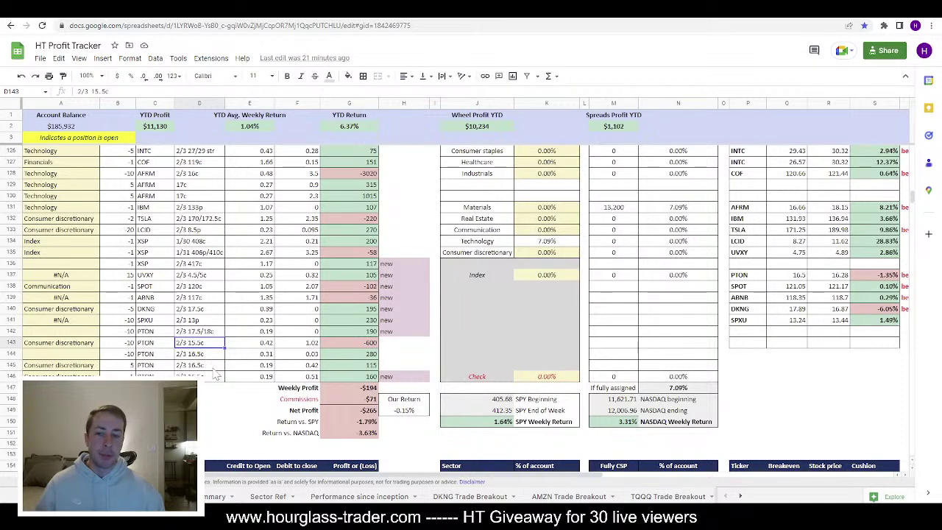
drag(213, 366, 214, 376)
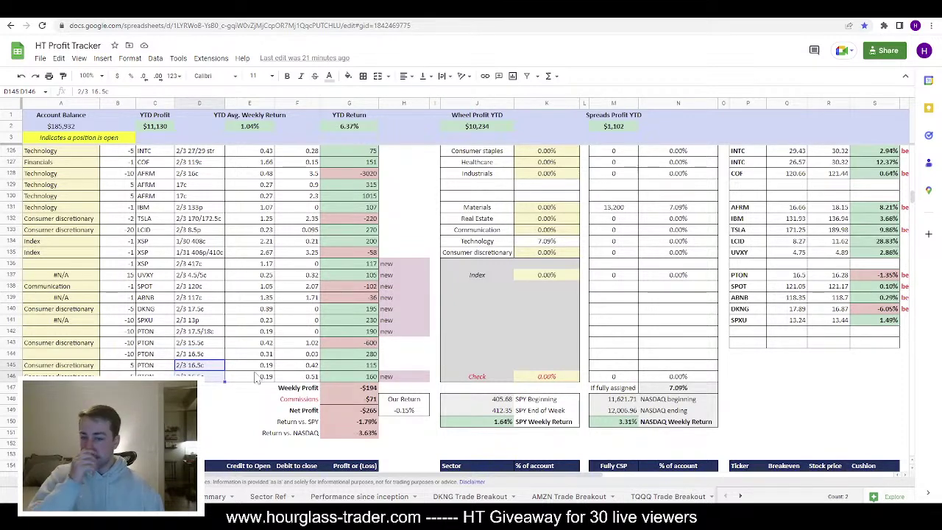
drag(364, 366, 362, 380)
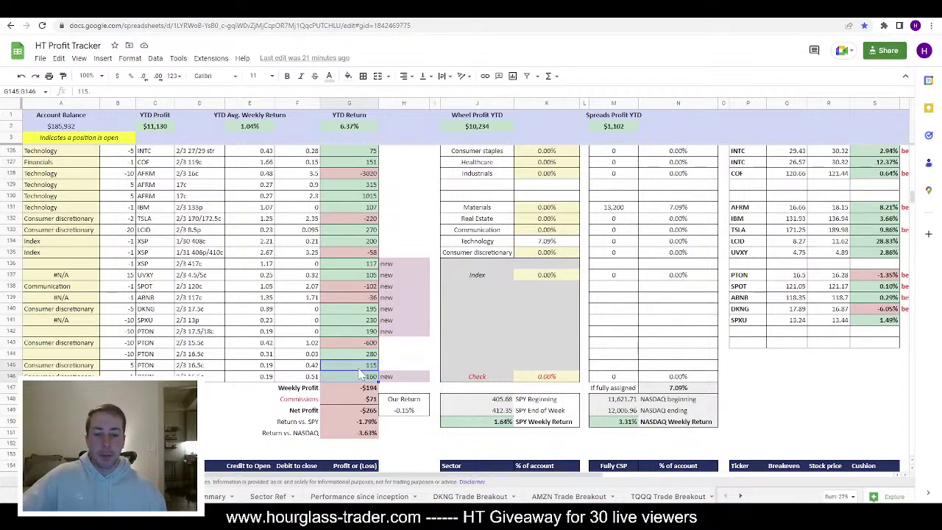
click(356, 347)
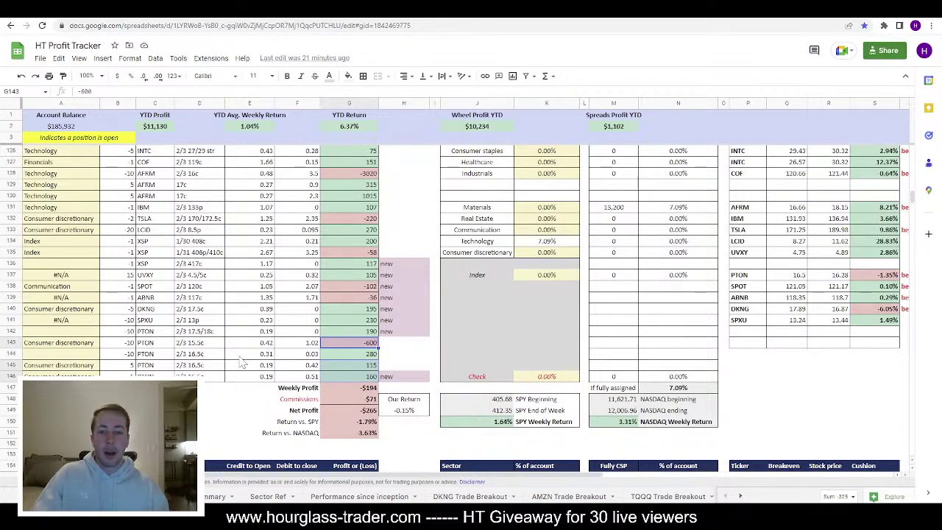
Step: Select PTON's short 2/3 15.5c position in the tracker, and set PTON's thinkorswim chart to the 1 D : 1m time frame
click(204, 345)
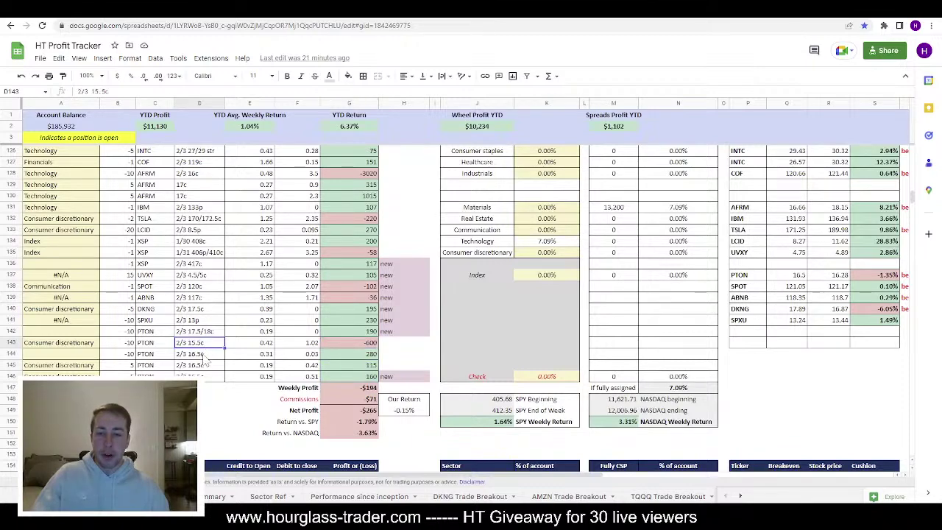
key(alt+Tab)
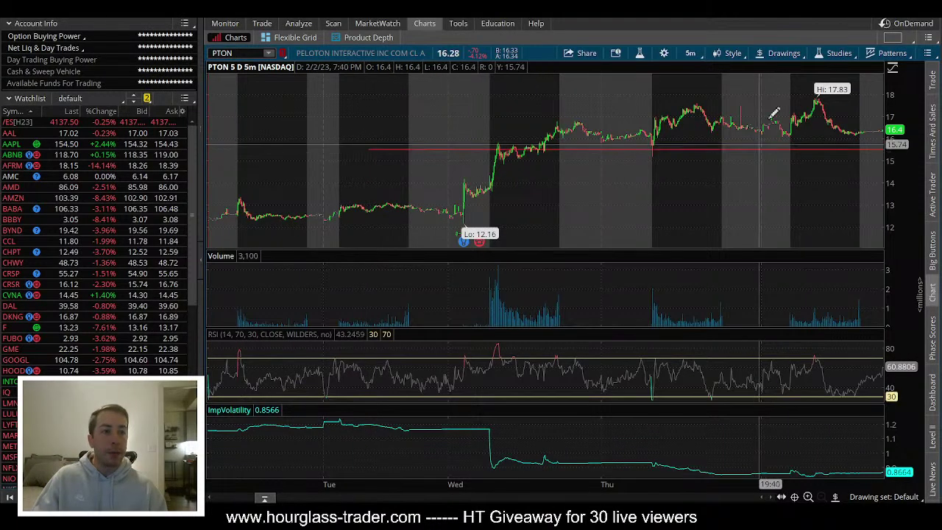
click(690, 53)
click(657, 118)
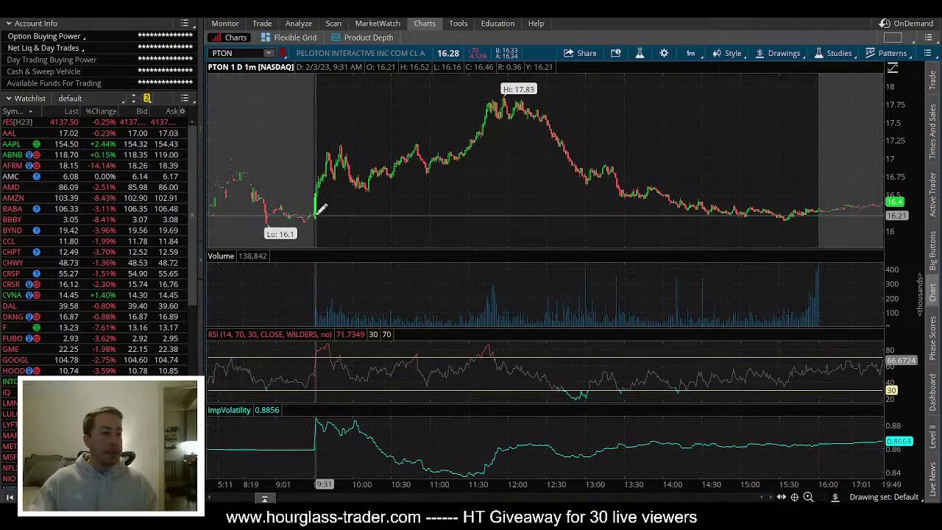
Step: Compare the short 2/3 15.5c and 16.5c PTON positions in the tracker with PTON's price action at the 2/3 open
key(alt+Tab)
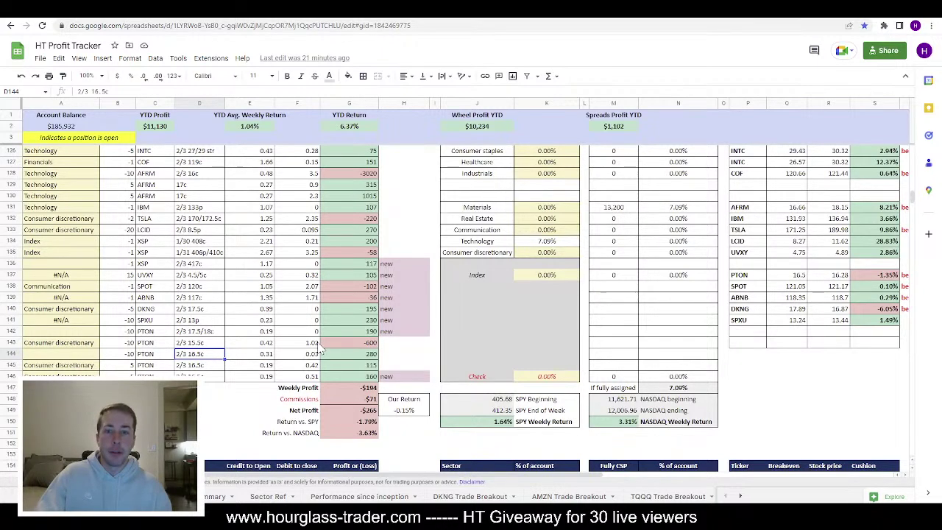
key(alt+Tab)
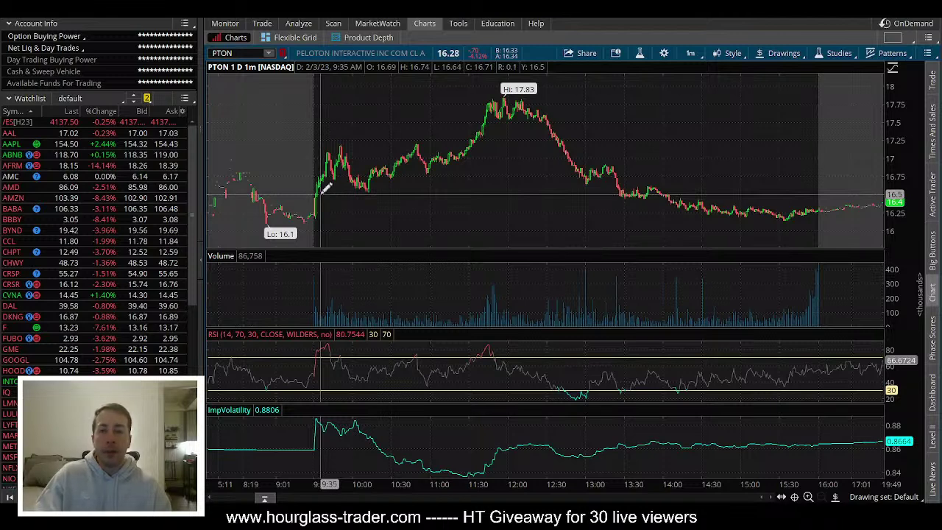
key(alt+Tab)
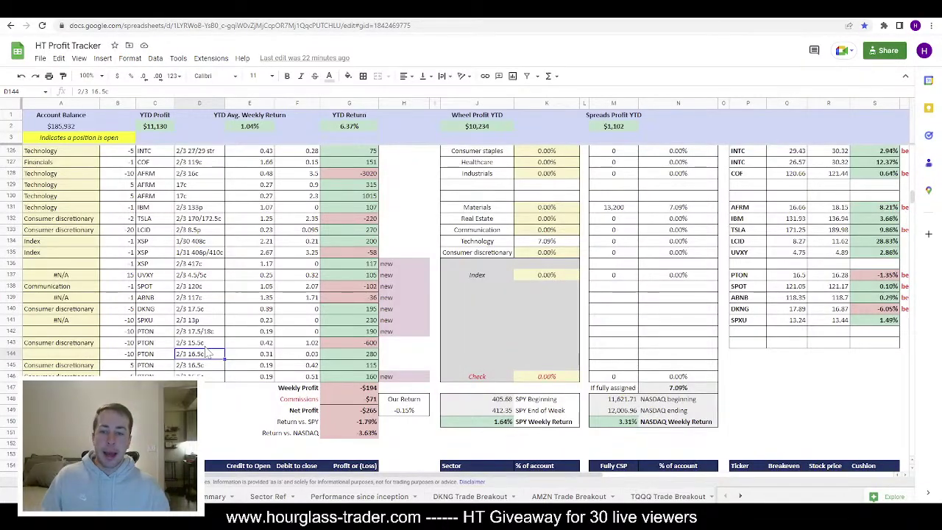
click(208, 345)
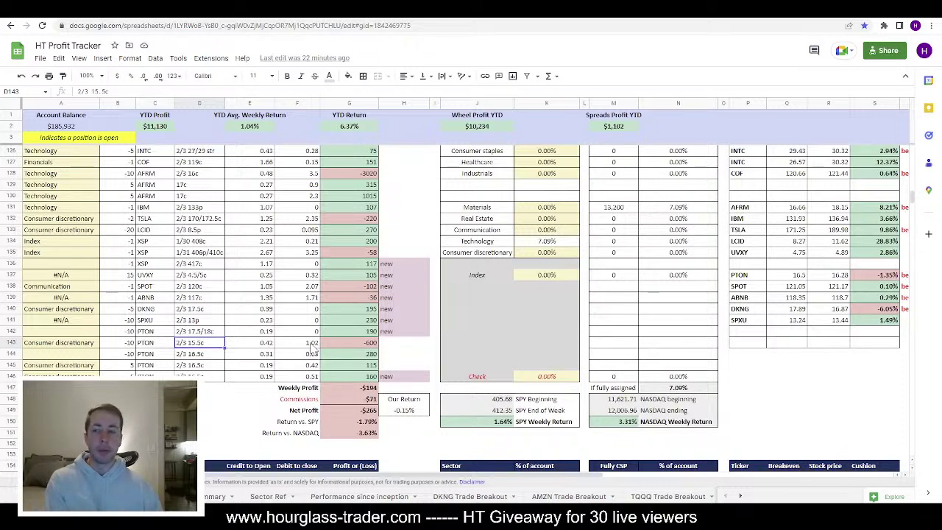
click(217, 357)
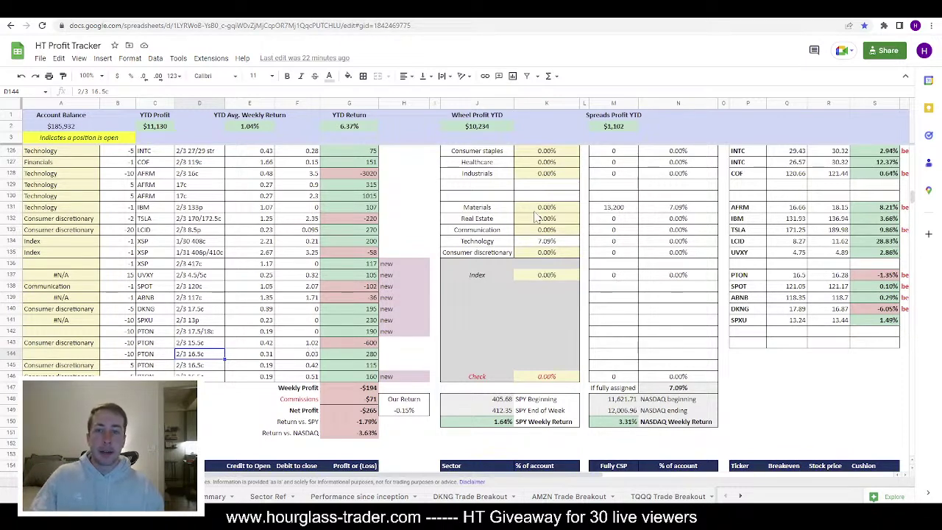
Step: Check PTON's 2/3 midday high on the chart, and select the 2/3 17.5/18c spread with its credit and debit in the tracker
key(alt+Tab)
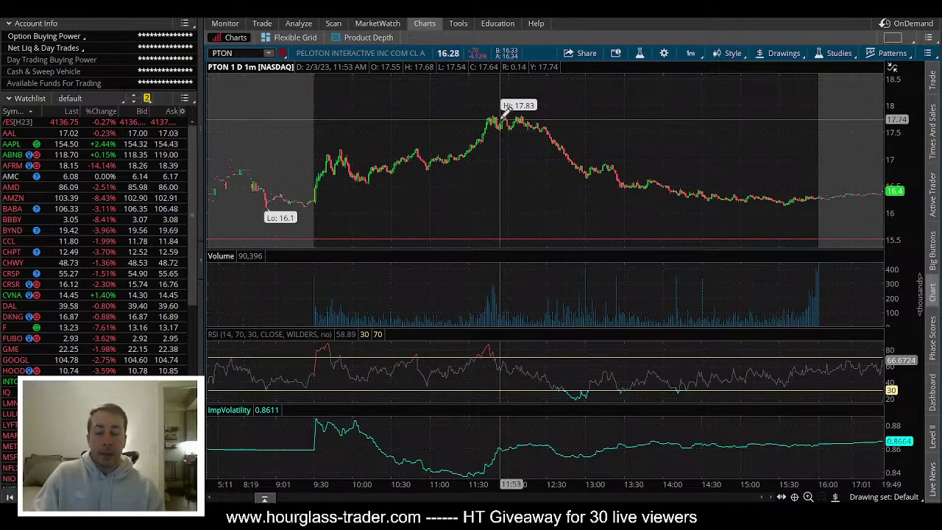
key(alt+Tab)
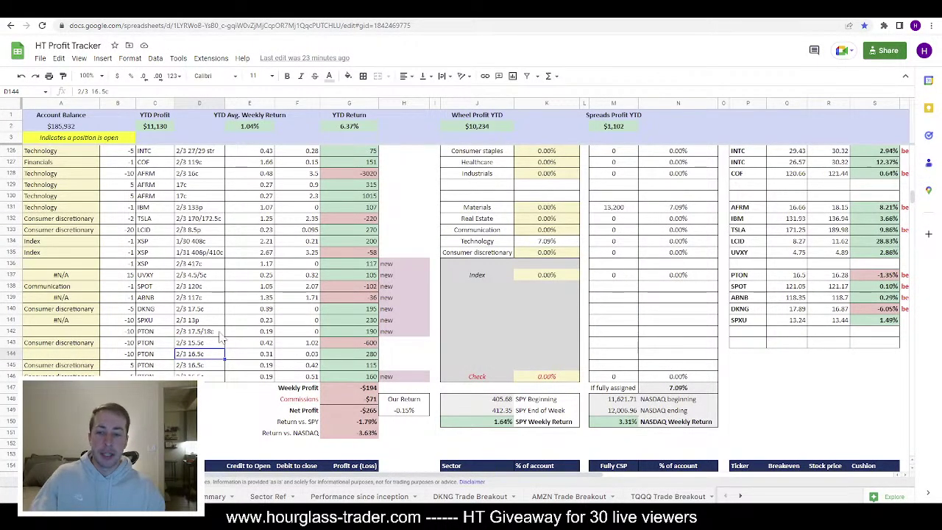
key(alt+Tab)
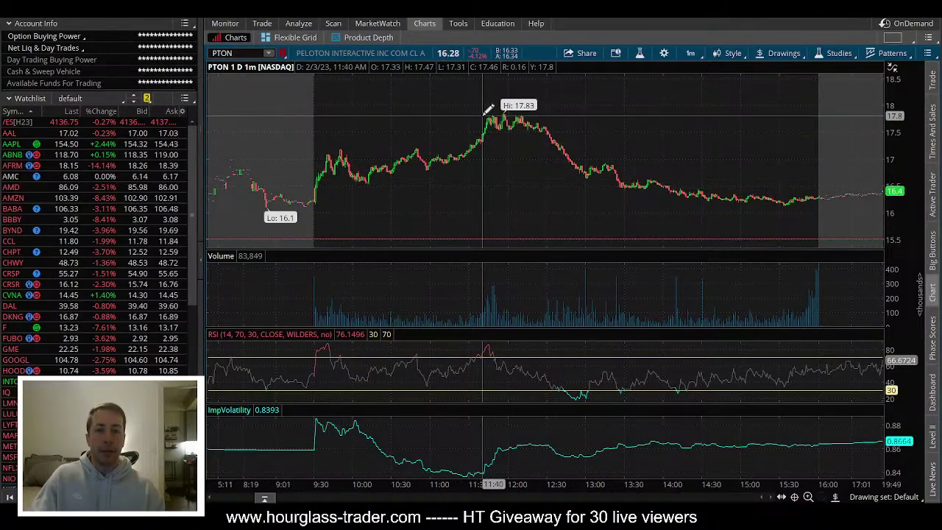
key(alt+Tab)
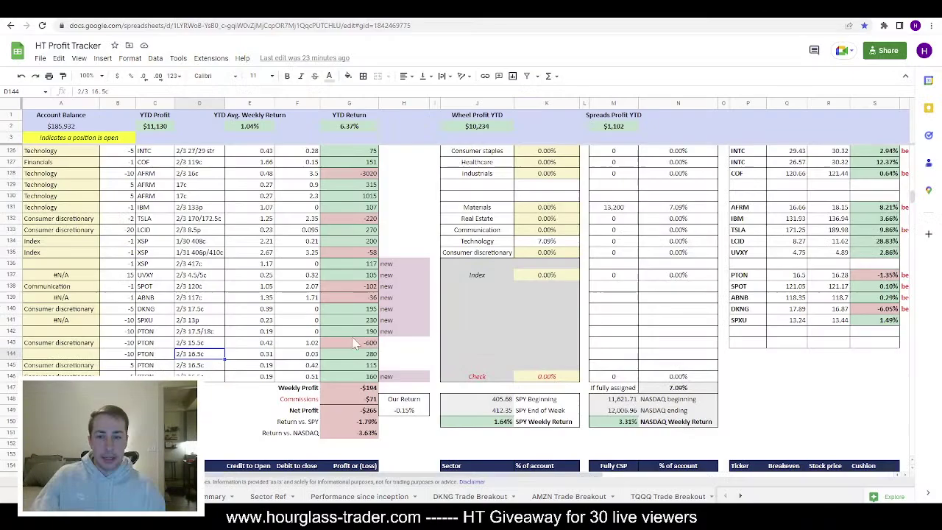
drag(197, 331, 302, 335)
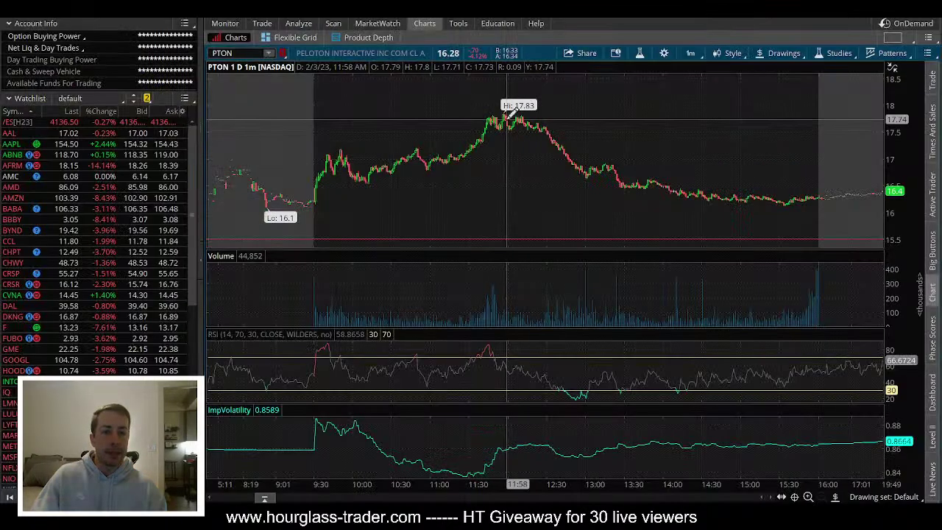
Step: Set PTON's thinkorswim chart to the 1 Y : 1D time frame
key(alt+Tab)
click(690, 53)
click(662, 199)
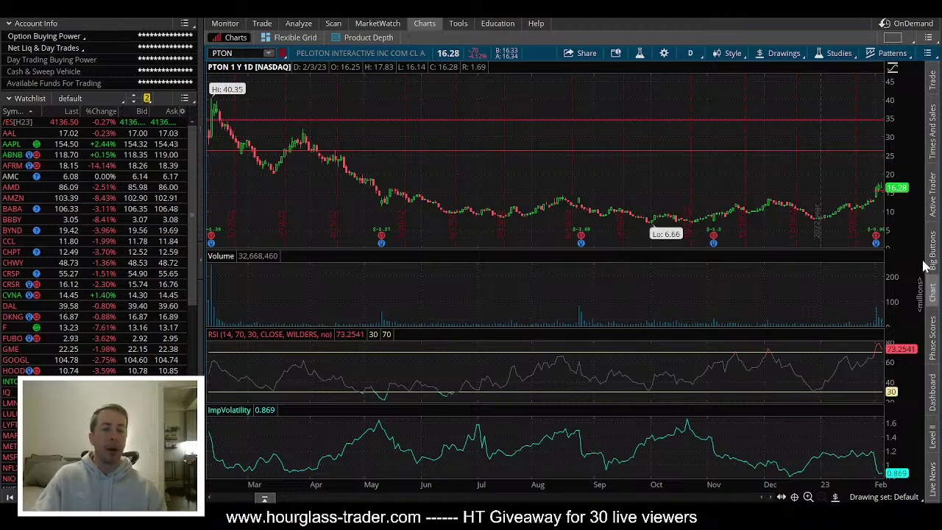
Step: Total the profit or loss of all five PTON trades in the HT Profit Tracker, adding the 2/3 15.5c loss last
key(alt+Tab)
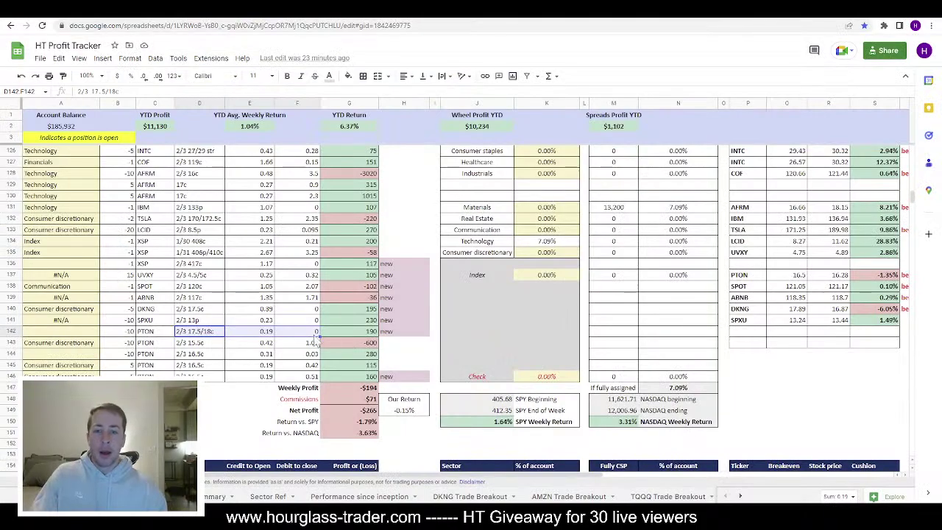
click(361, 333)
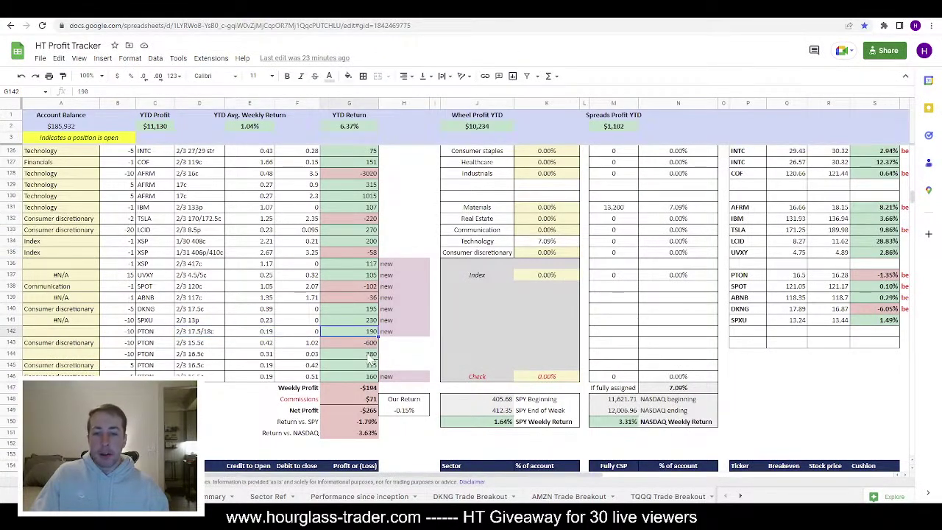
drag(368, 365, 366, 376)
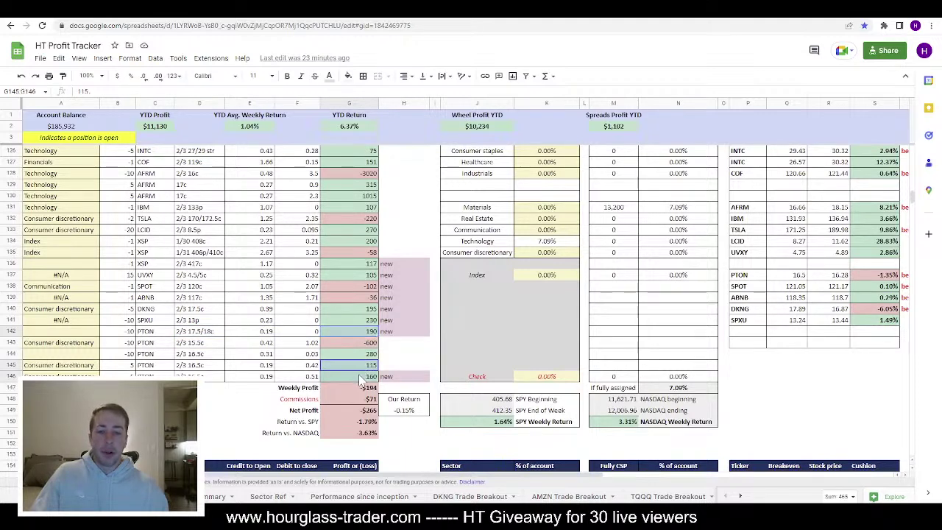
ctrl+click(343, 355)
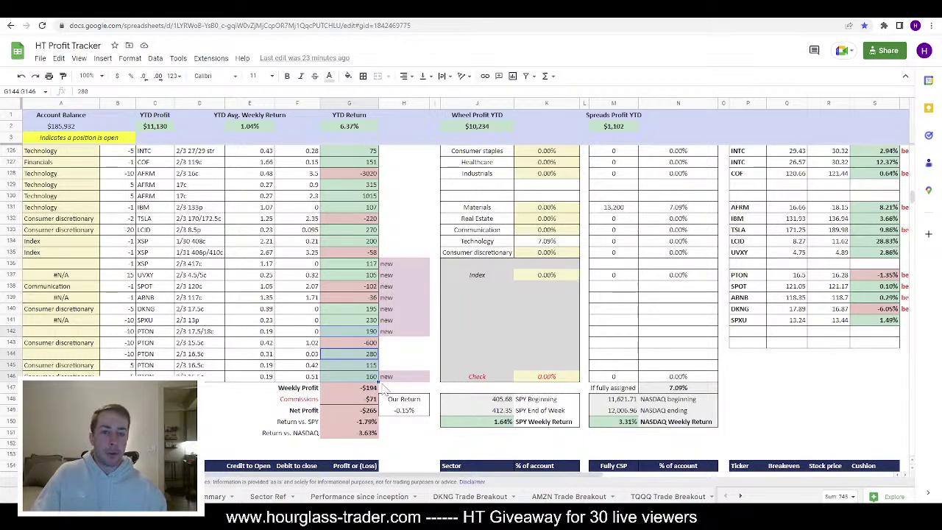
ctrl+click(359, 346)
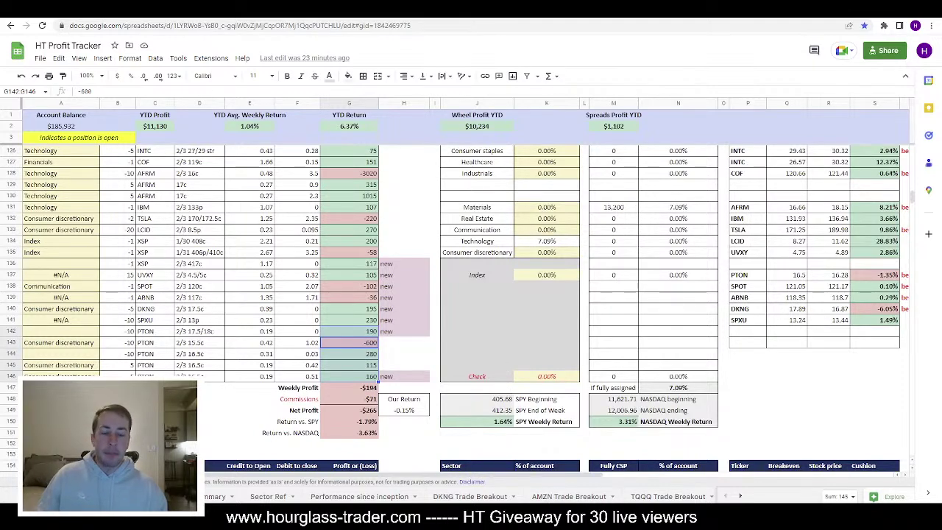
Step: Switch PTON's thinkorswim chart to the 5 D : 5m time frame, and examine the price action since the 2/1 open
key(alt+Tab)
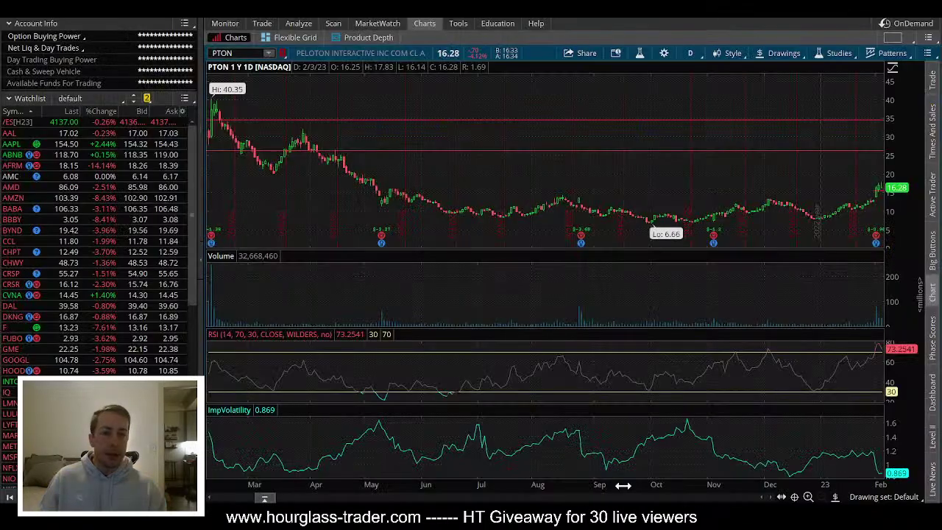
click(690, 54)
click(646, 130)
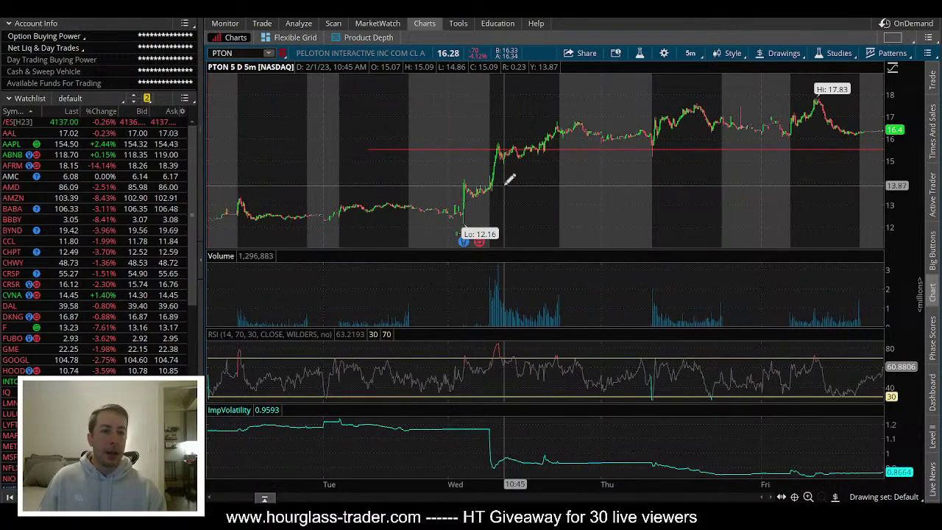
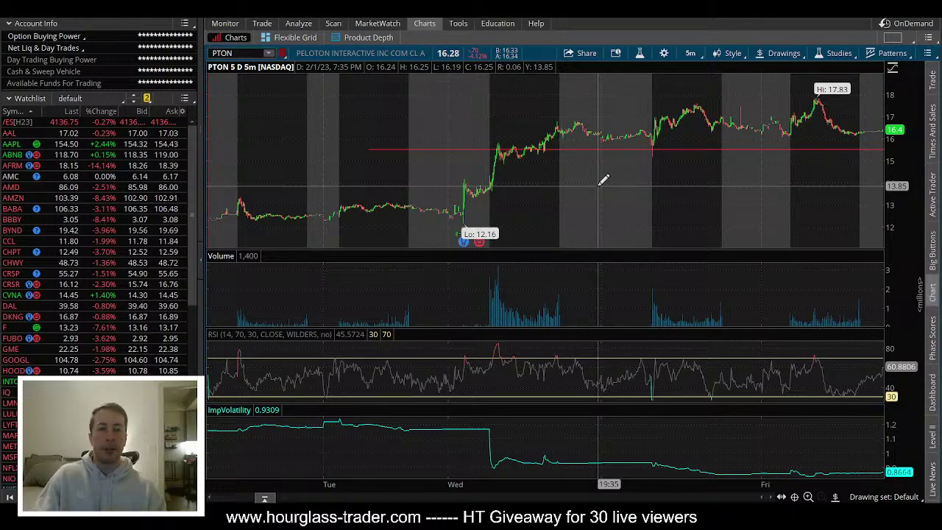
Step: Return to the tracker and revisit the PTON 2/3 15.5c closing debit and the week's CCL, AFRM and PTON trade groups
key(alt+Tab)
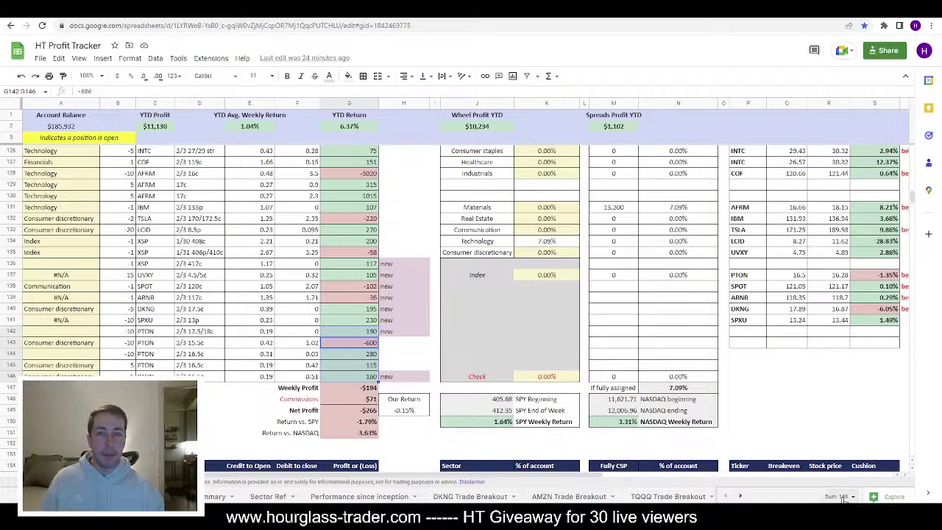
click(309, 343)
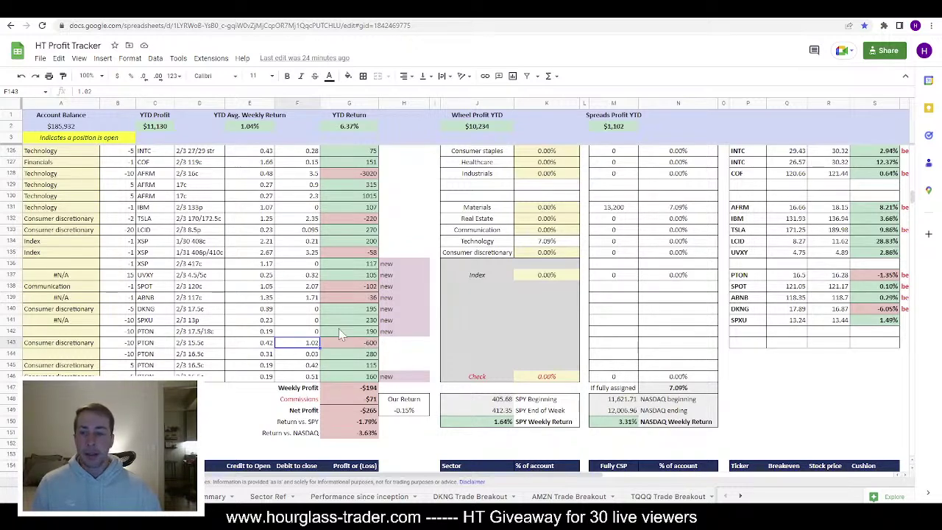
scroll(338, 328, up, 2)
drag(155, 162, 158, 190)
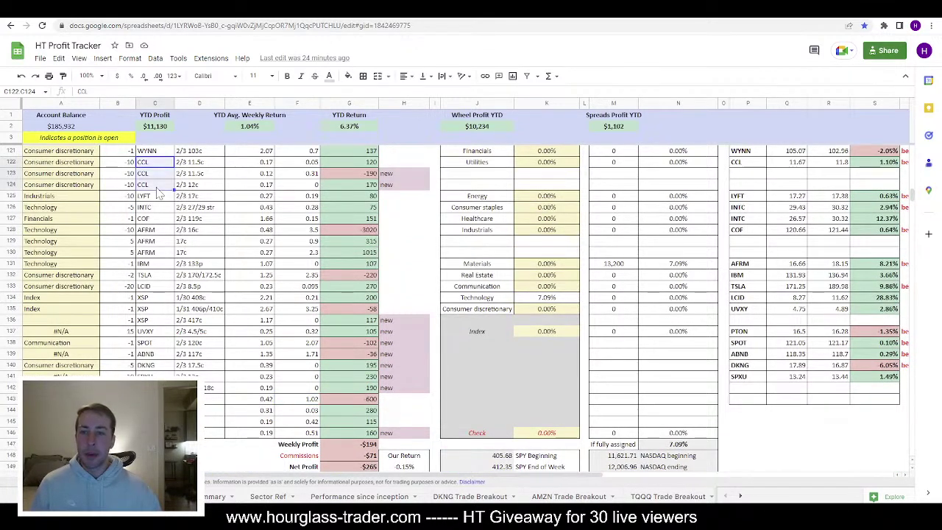
drag(158, 230, 164, 256)
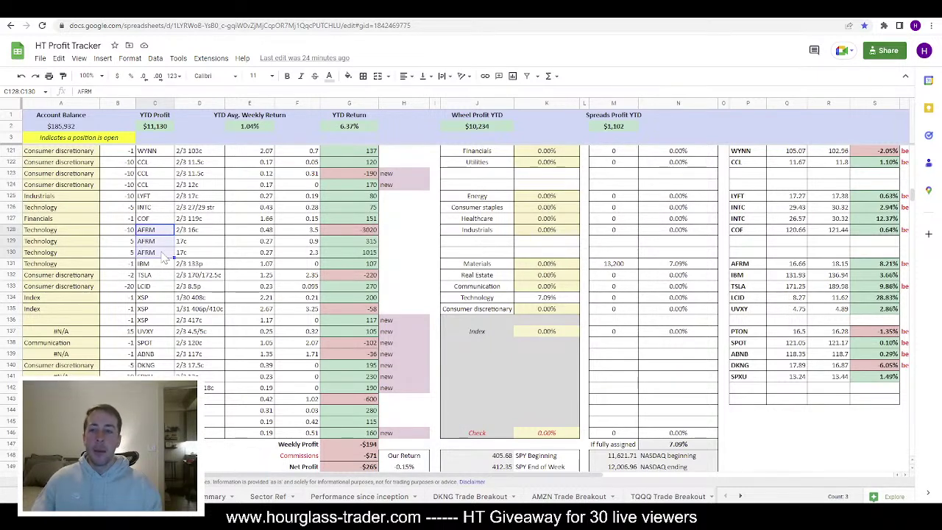
drag(368, 432, 368, 399)
click(416, 414)
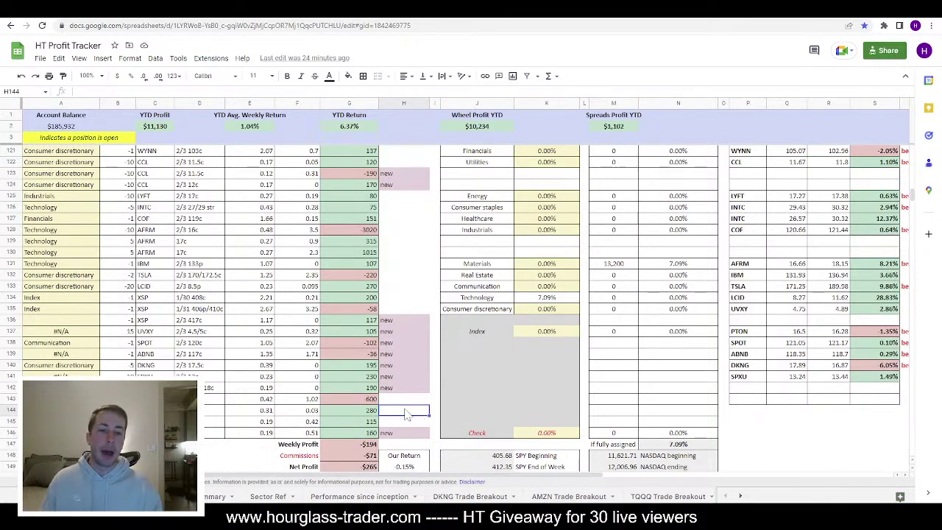
Step: Go to the Week of 2/5 section of the tracker, and select its Net Profit cell
scroll(416, 415, down, 4)
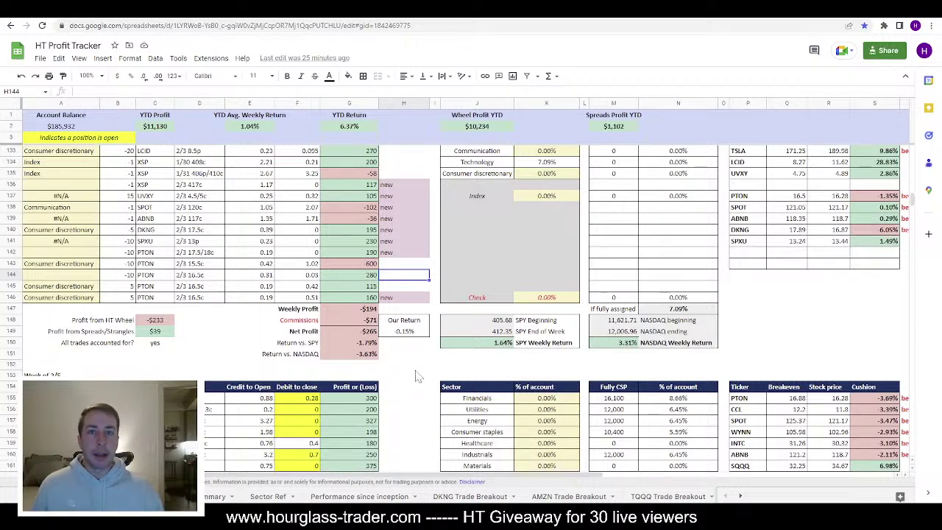
scroll(415, 367, down, 5)
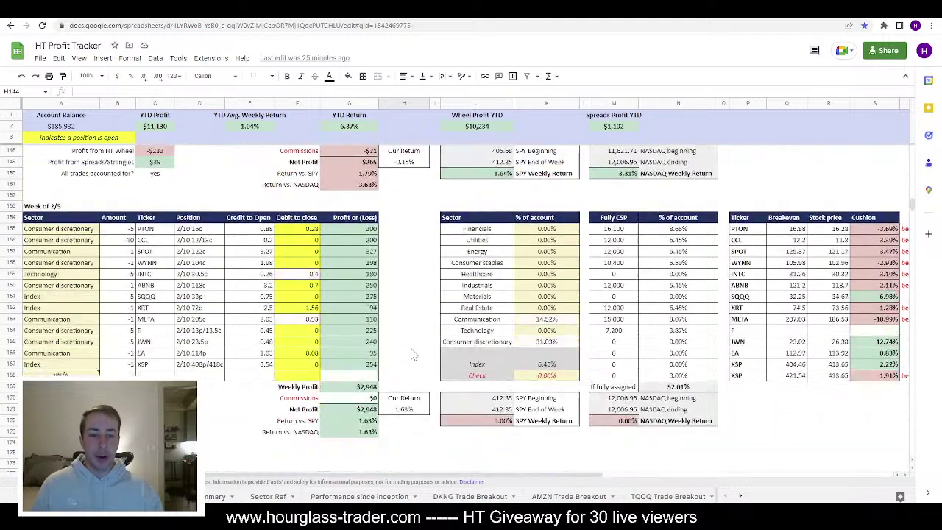
scroll(414, 353, up, 1)
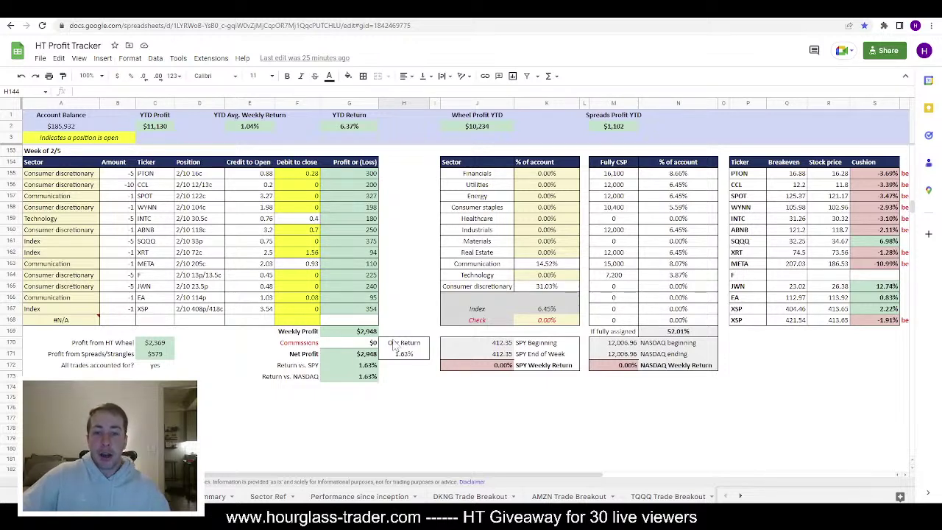
click(372, 357)
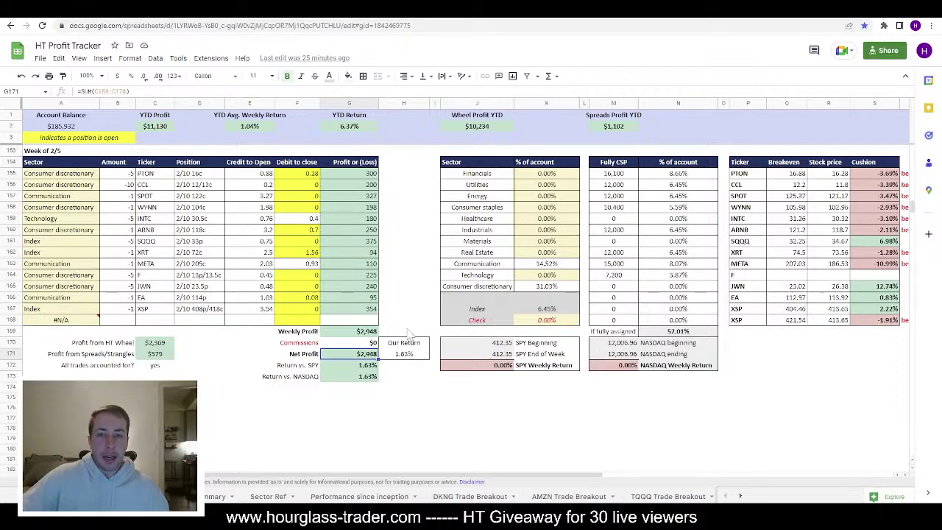
Step: Compare the Net Profit cells of the Week of 1/29 and the Week of 1/22, and return to the Week of 2/5 Net Profit
scroll(403, 329, up, 3)
scroll(363, 270, up, 1)
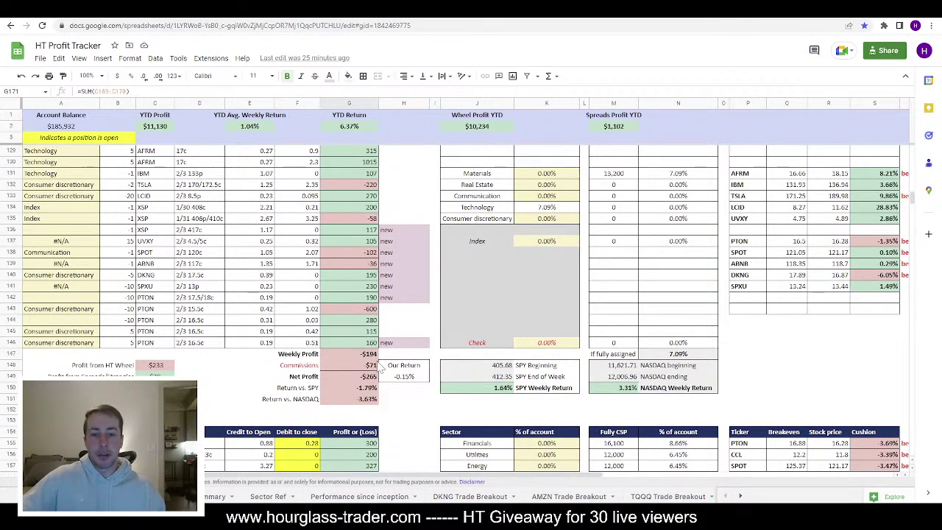
click(368, 376)
scroll(352, 343, up, 4)
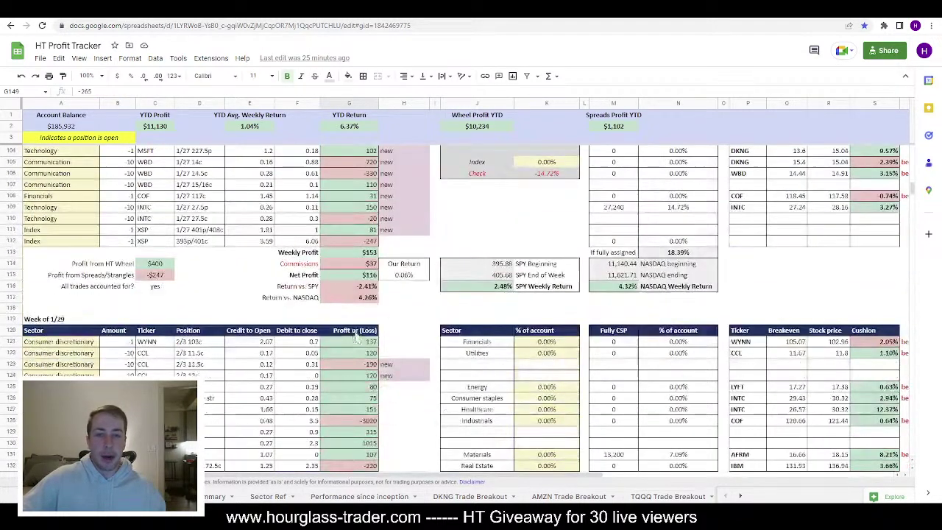
click(366, 276)
scroll(373, 331, down, 6)
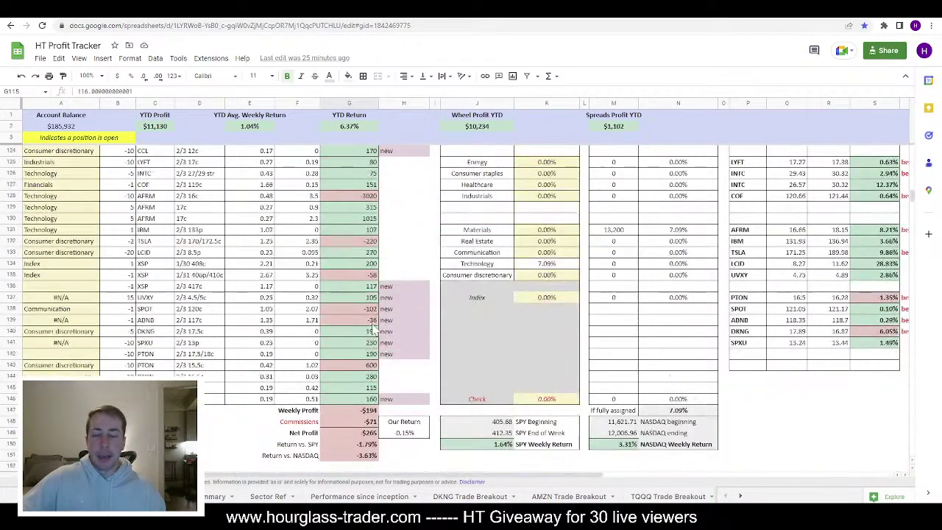
scroll(373, 331, down, 2)
click(366, 377)
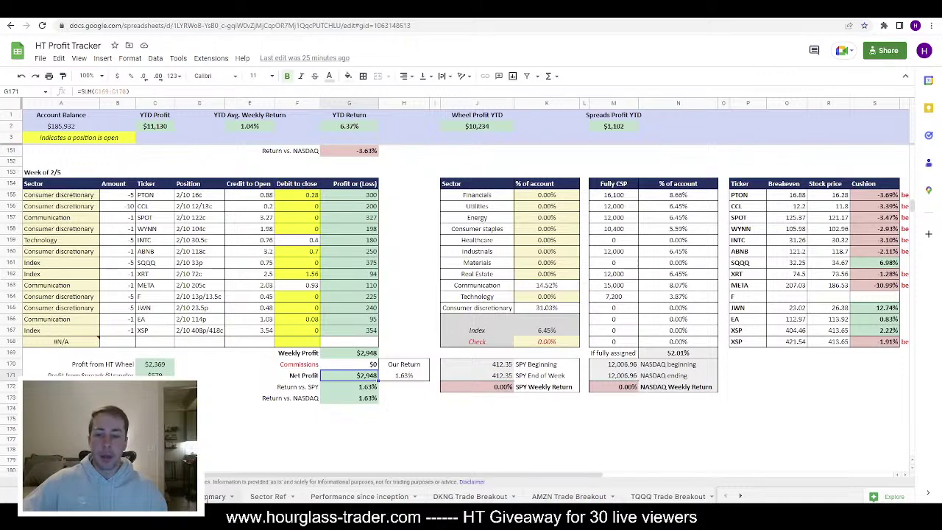
Step: Open the summary sheet, and select the weekly Profit/Loss values from 1/1 through 1/29 that make up January
click(255, 496)
scroll(565, 350, down, 1)
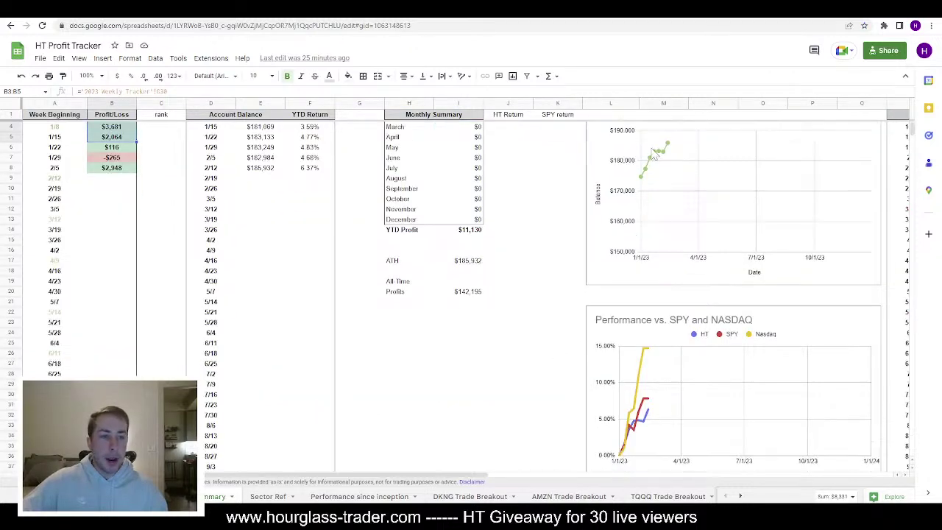
scroll(269, 274, up, 1)
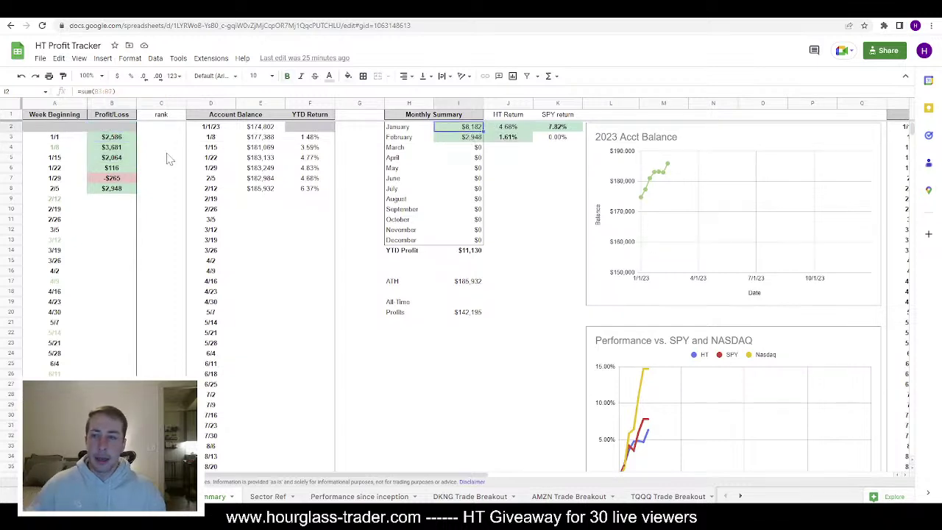
text(2)
key(Escape)
drag(126, 138, 127, 184)
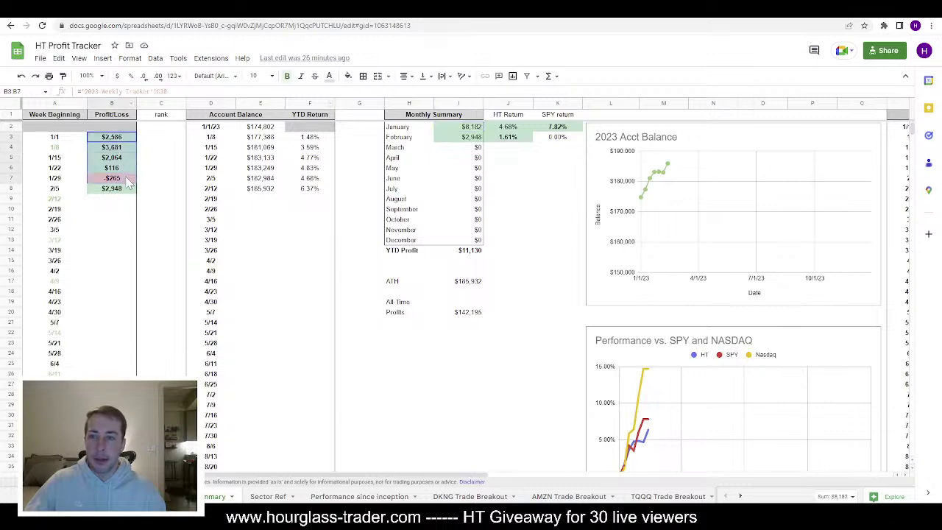
Step: Check the January total in the Monthly Summary, and examine the Performance vs. SPY and NASDAQ chart
click(540, 200)
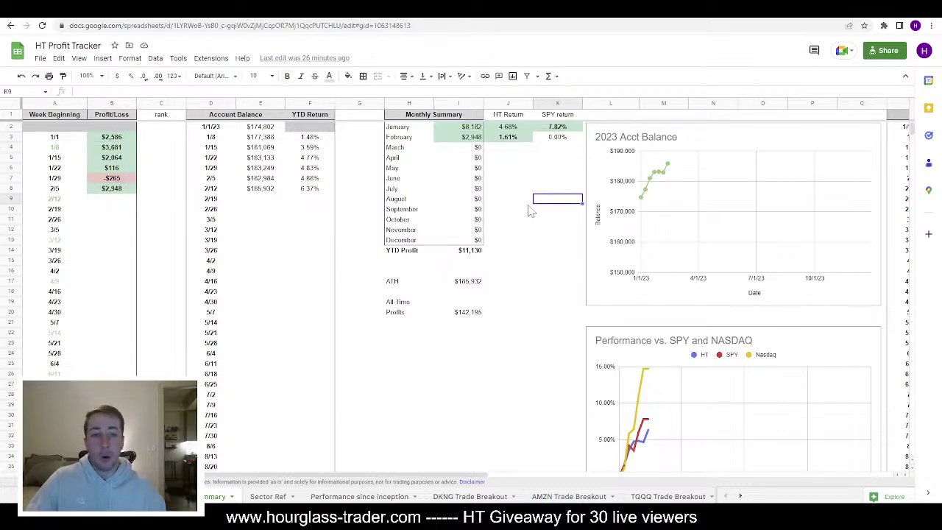
click(474, 129)
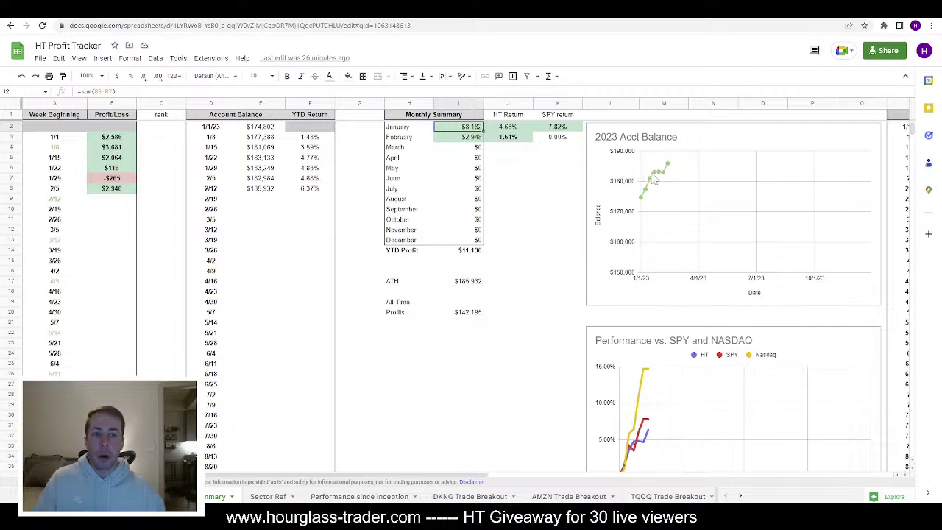
scroll(668, 245, down, 2)
scroll(667, 245, down, 1)
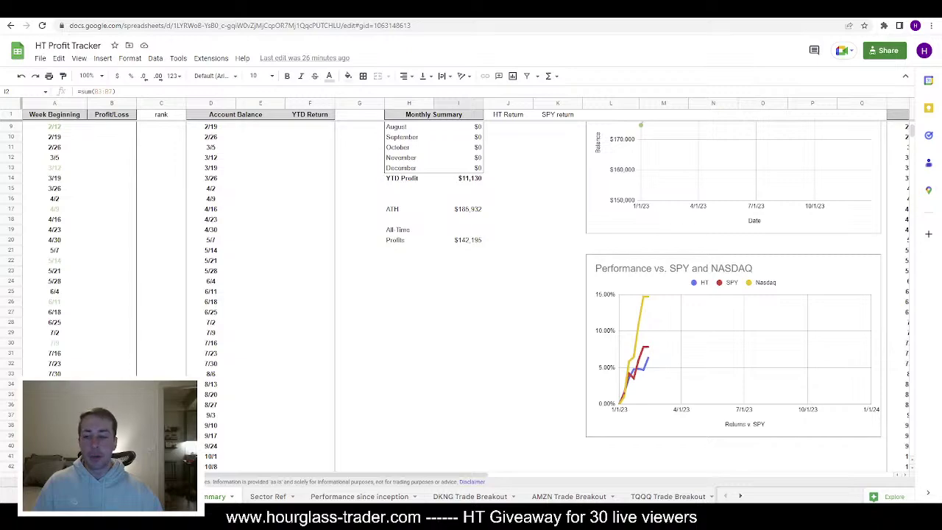
Step: Return to the weekly tracker, and review the Week of 1/29 trades followed by the Week of 2/5 positions
key(ctrl+Tab)
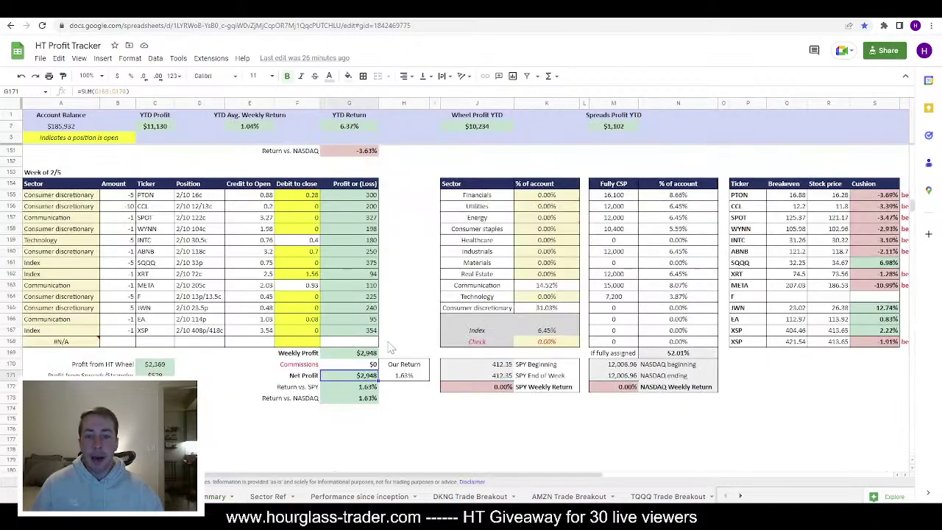
scroll(397, 344, up, 2)
scroll(399, 328, up, 5)
scroll(400, 327, down, 5)
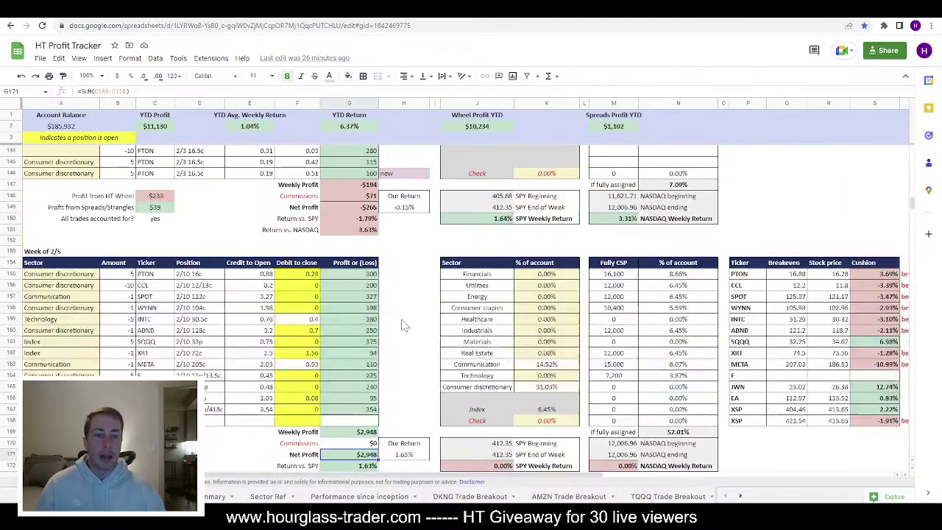
scroll(379, 321, up, 6)
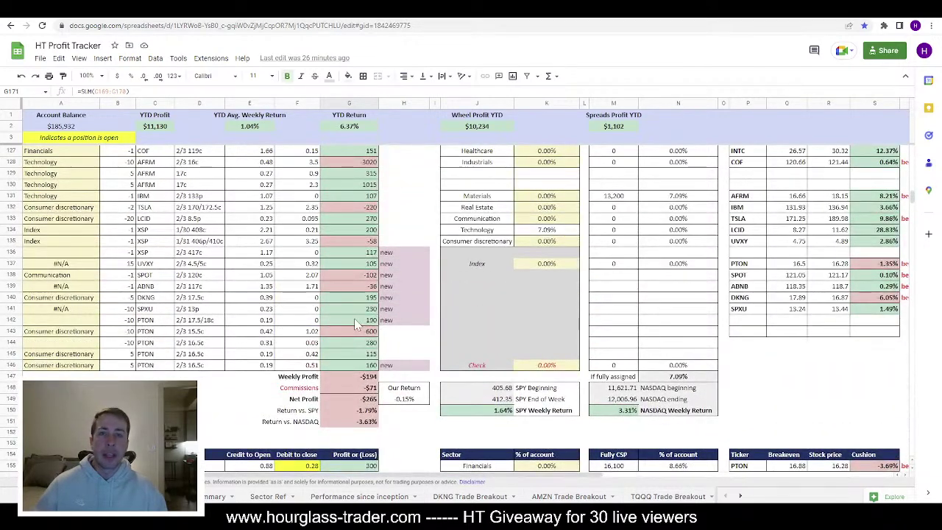
scroll(356, 324, up, 3)
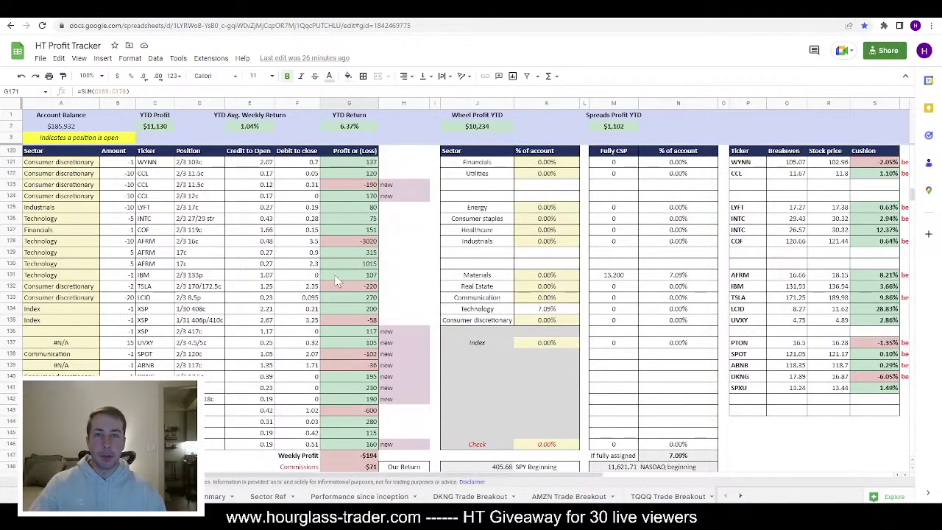
scroll(335, 275, down, 8)
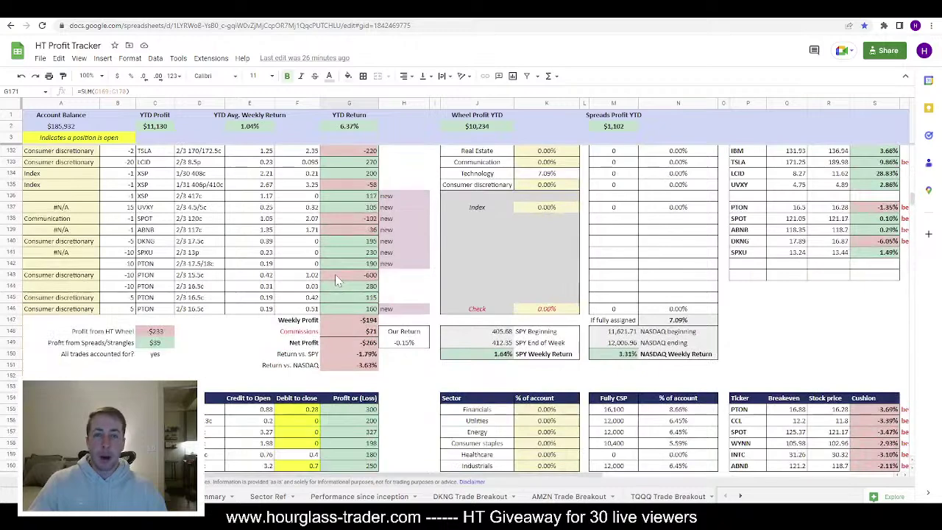
scroll(335, 278, down, 3)
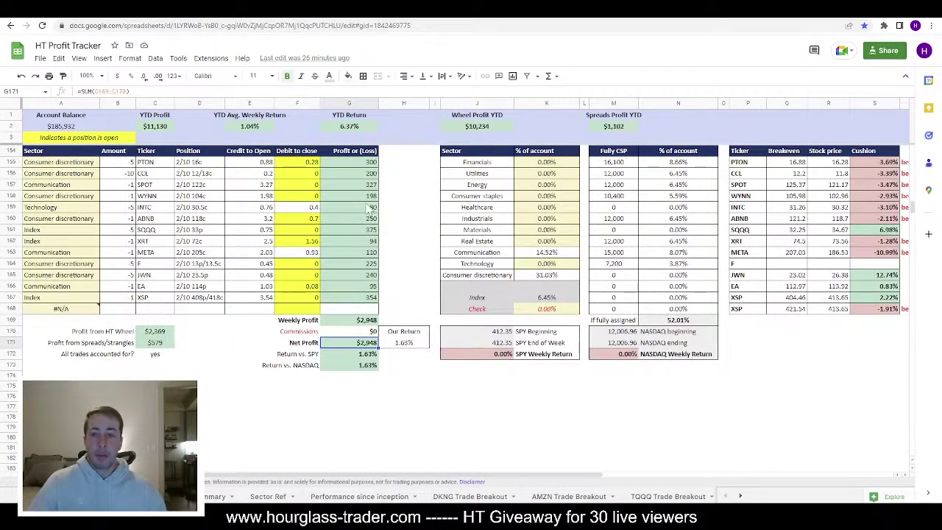
Step: Set the debit to close of the PTON 2/10 16c position to 0
click(313, 165)
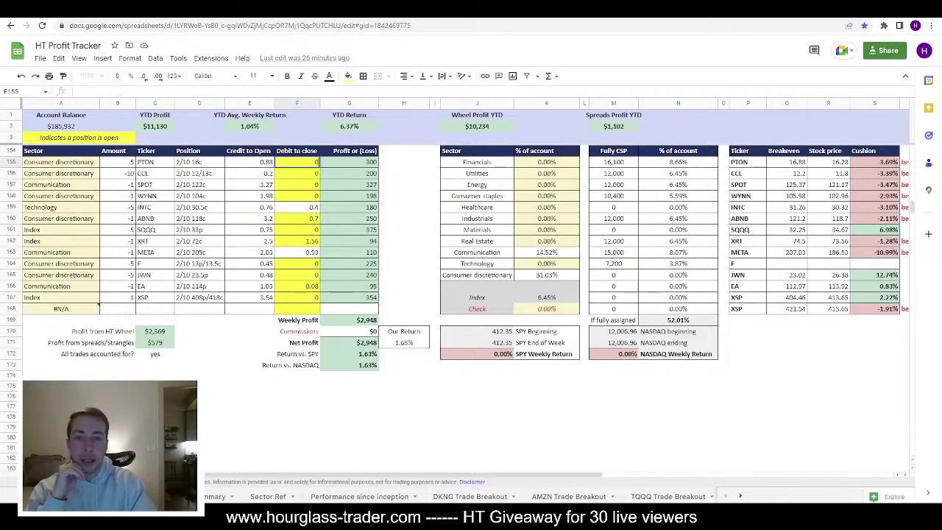
text(0)
key(Return)
Step: Set the debit to close of the ABNB 2/10 118c and XRT 2/10 72c positions to 0, and select the week's Net Profit
key(Down)
key(Down)
key(Down)
key(Down)
key(BackSpace)
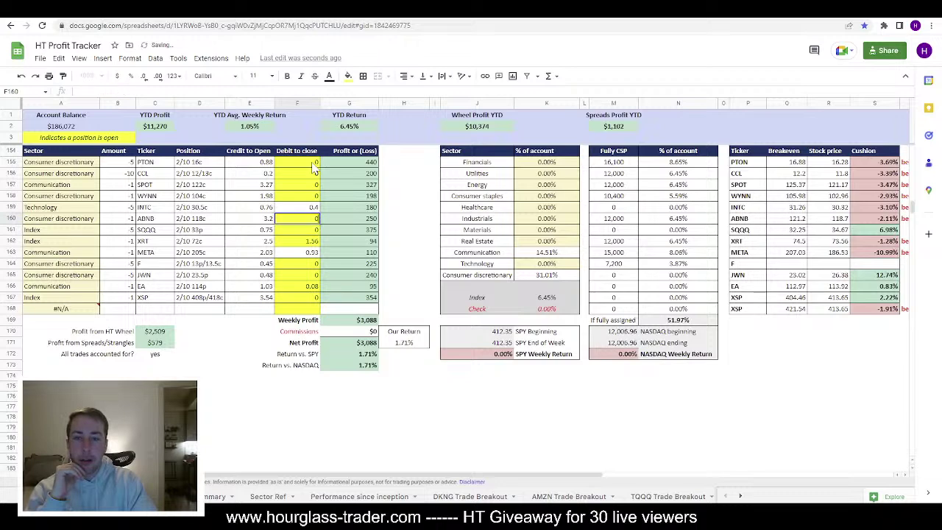
text(0)
key(Return)
key(Down)
text(0)
key(Return)
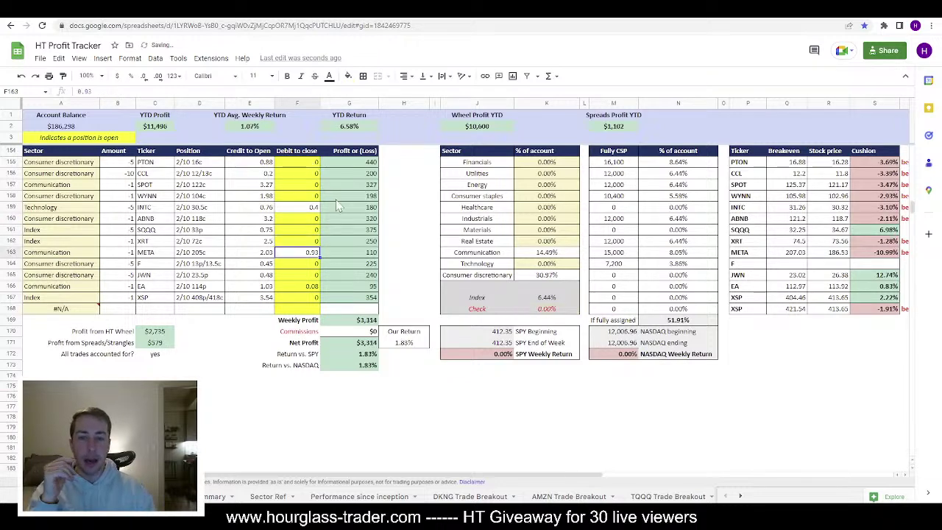
click(371, 343)
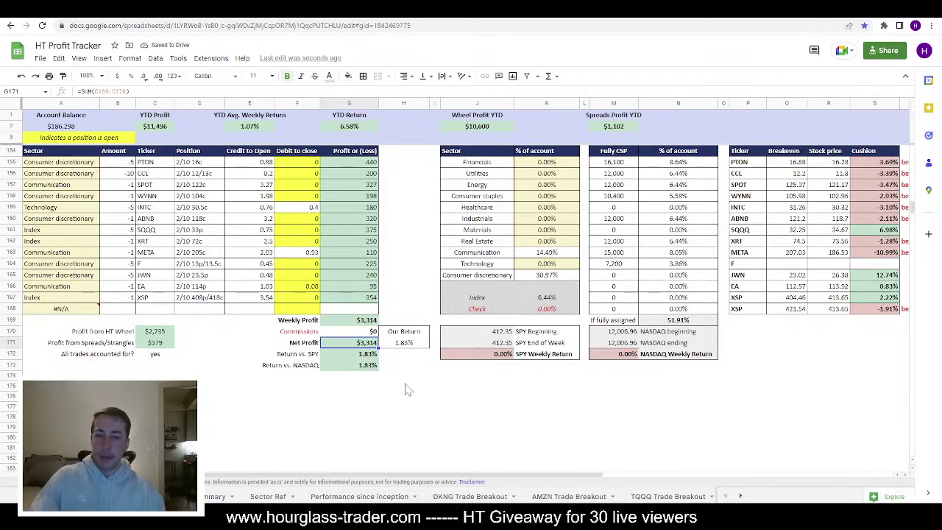
Step: Undo the zero closing debits entered for XRT, ABNB and PTON in the Week of 2/5
key(ctrl+z)
key(ctrl+z)
key(ctrl+z)
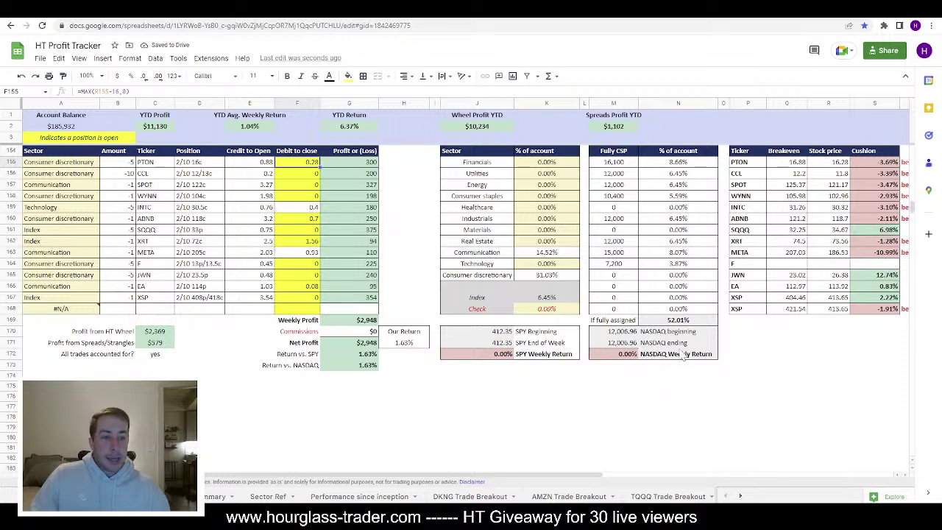
Step: Examine the Cushion values of the Week of 2/5 positions from PTON through XRT, ending on PTON's value
click(875, 162)
key(ctrl+shift+Down)
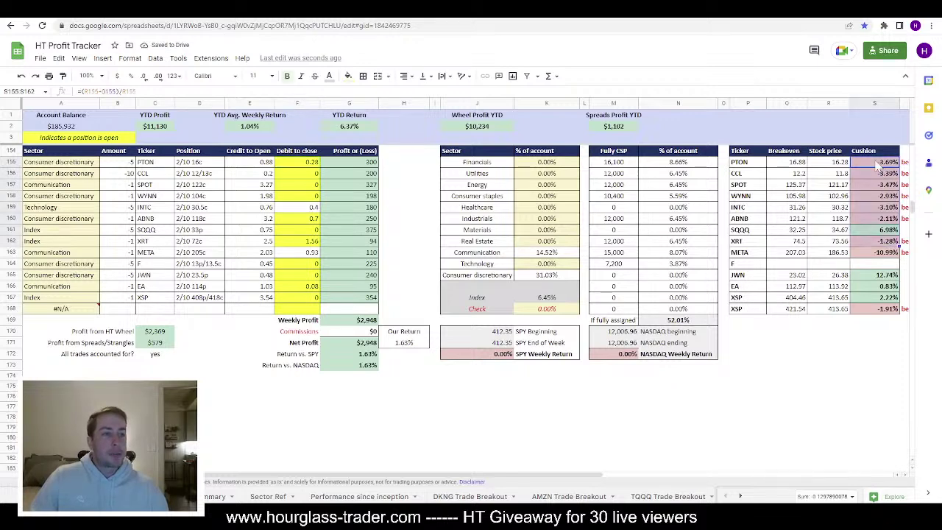
click(877, 165)
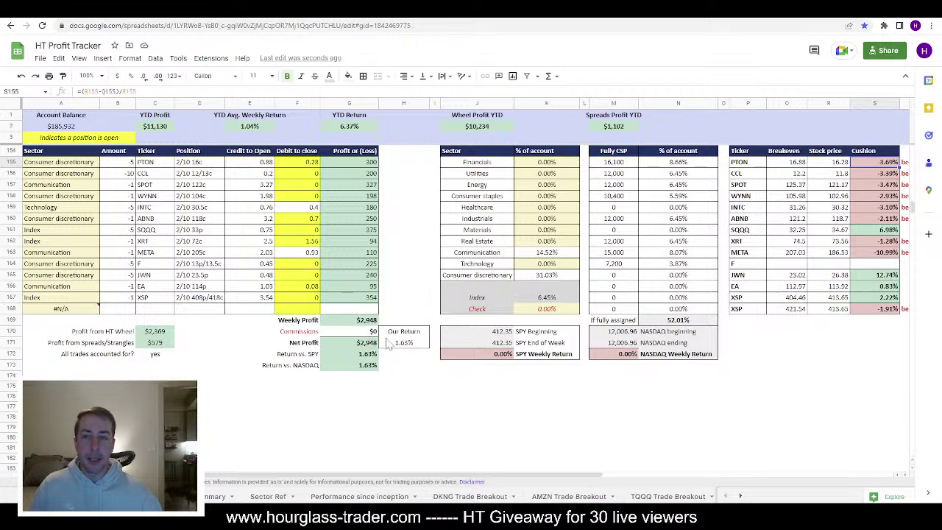
Step: Compare the PTON 2/10 16c position with the previous week's PTON 2/3 17.5/18c spread, and select the 2/10 position again
drag(117, 162, 305, 163)
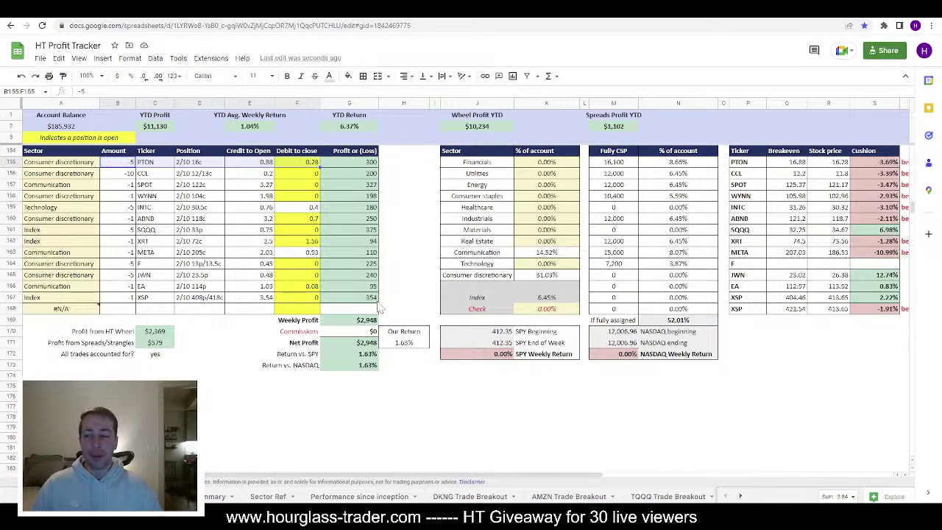
scroll(191, 280, up, 3)
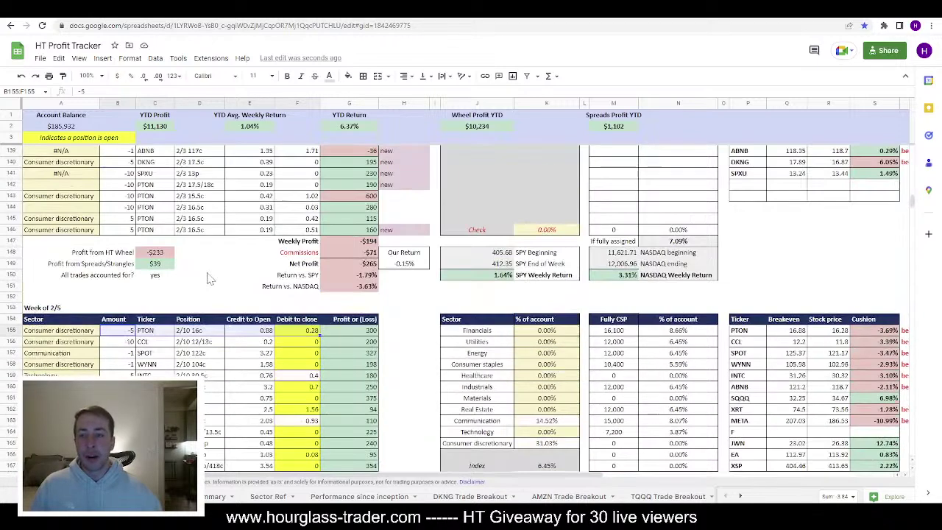
click(120, 186)
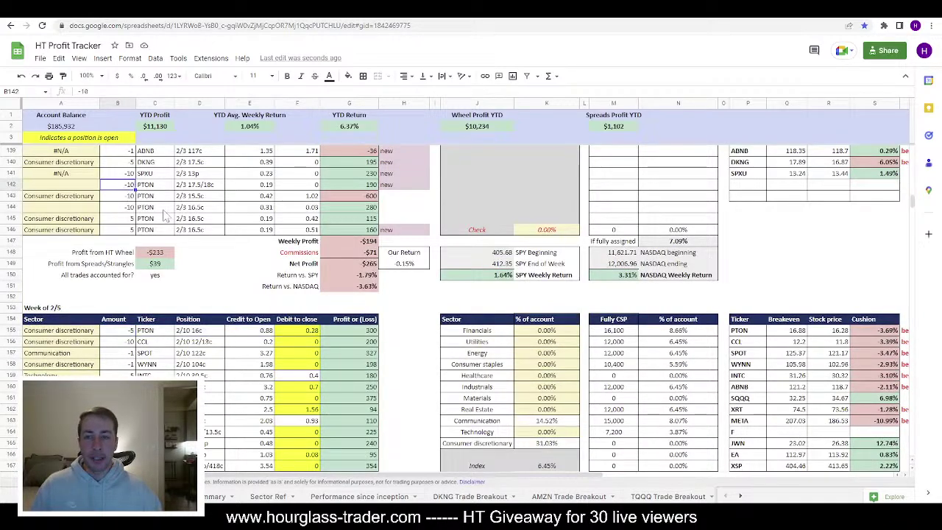
scroll(142, 305, down, 2)
drag(120, 251, 198, 251)
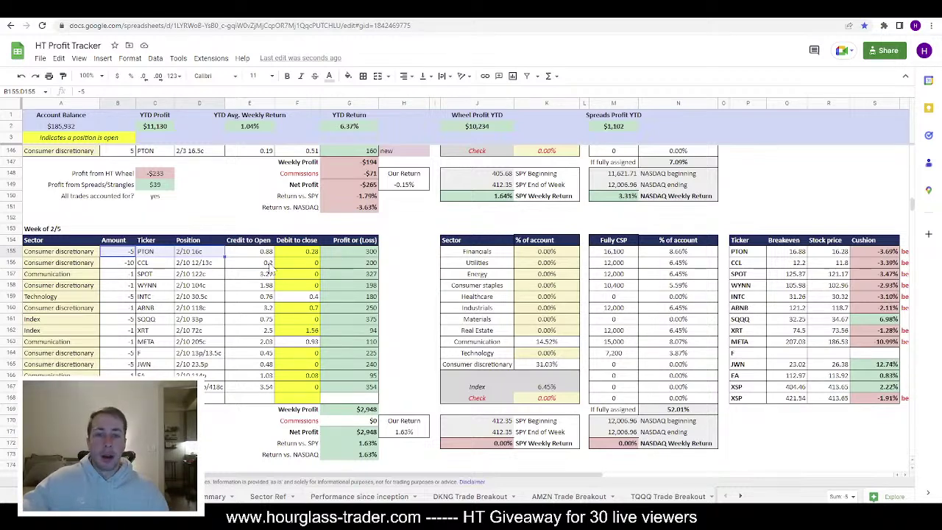
Step: Move on to the CCL 2/10 12/13c position in the Week of 2/5, and select its ticker
key(Down)
click(213, 263)
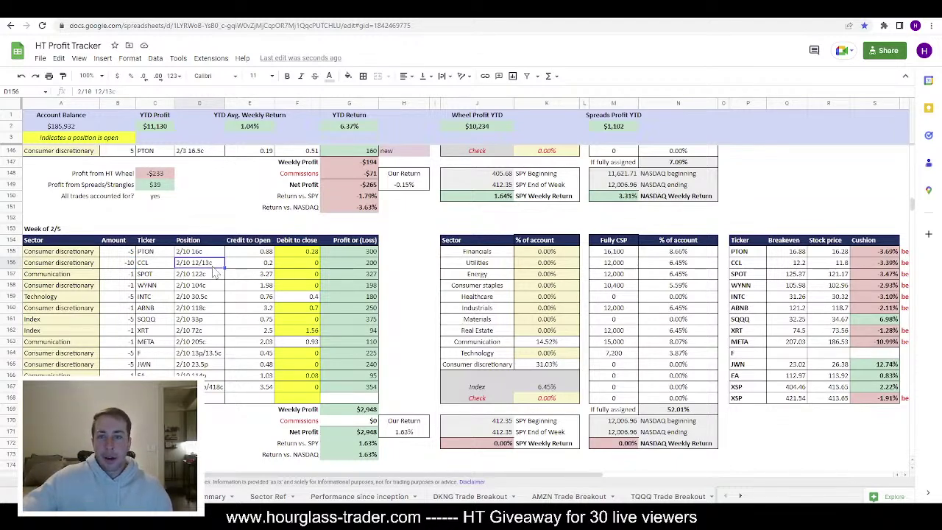
click(144, 267)
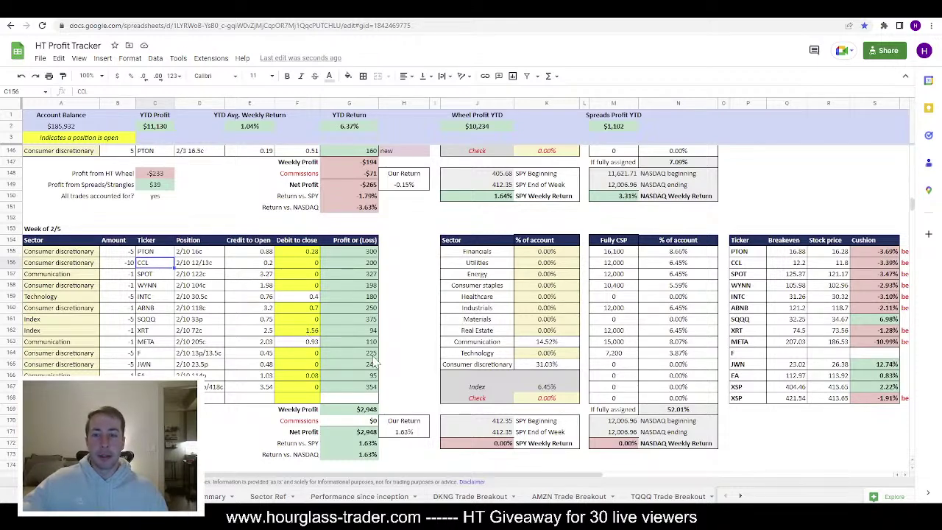
Step: Switch to thinkorswim's Trade page, and load the symbol CCL to view its option chain and open positions
key(alt+Tab)
click(262, 23)
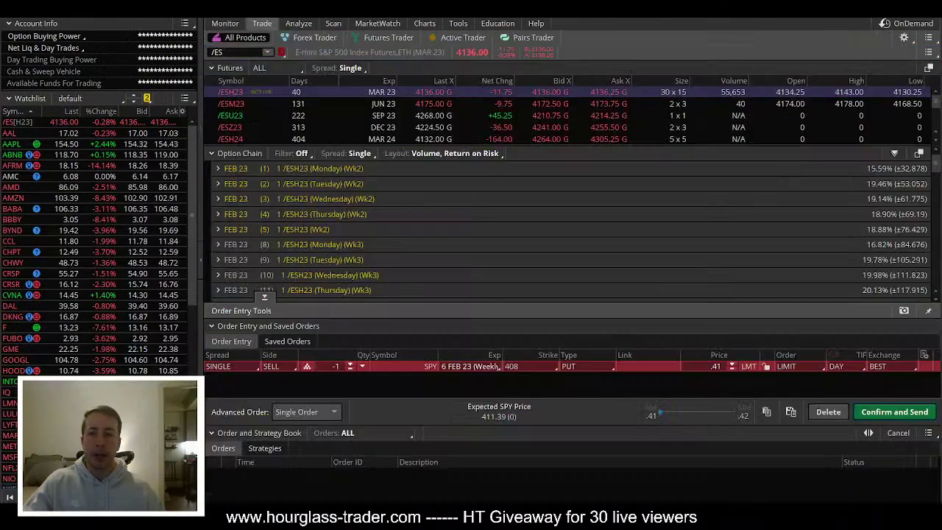
text(CC)
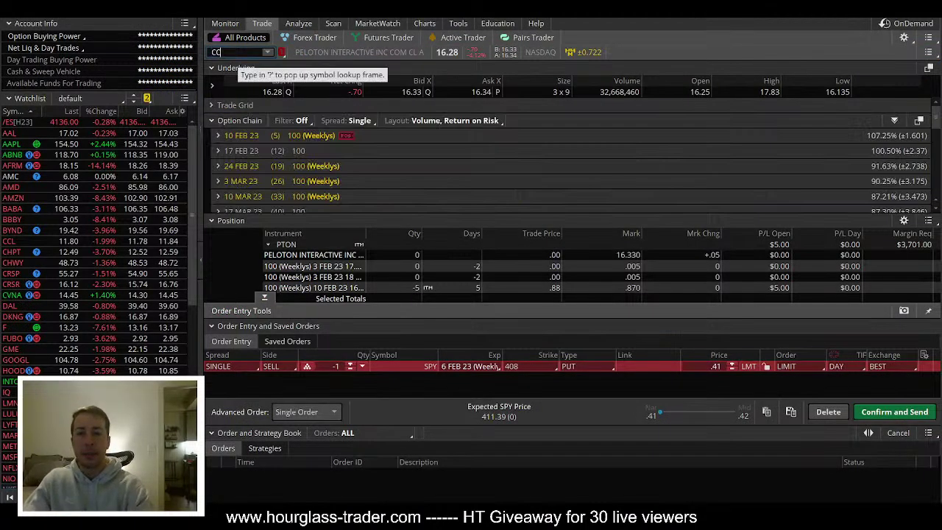
text(L)
key(Return)
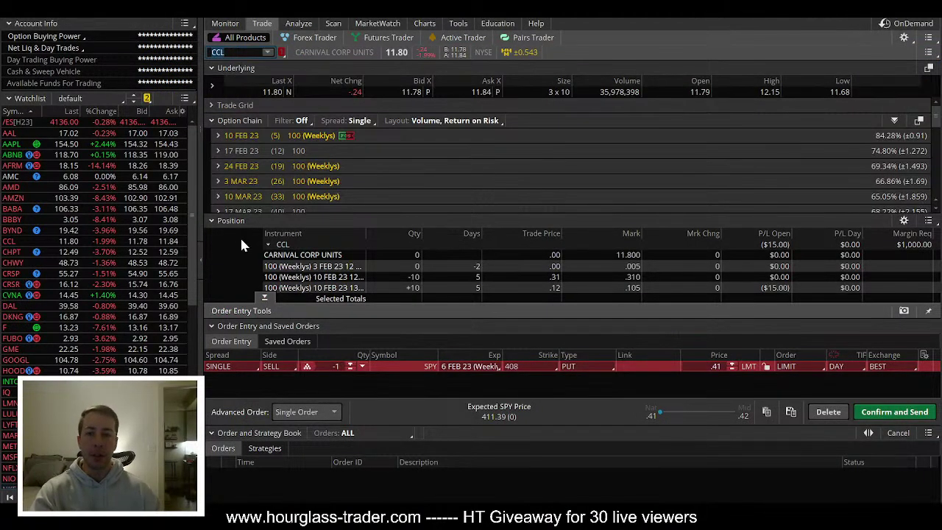
Step: Enlarge the CCL option chain area and expand the 10 FEB 23 expiration to examine its calls near the 12 strike
click(266, 300)
click(239, 136)
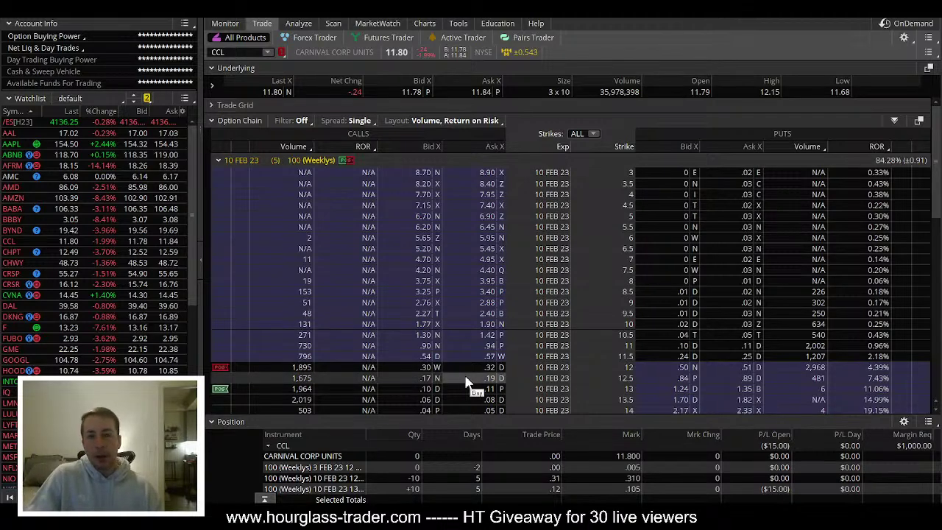
scroll(489, 331, down, 1)
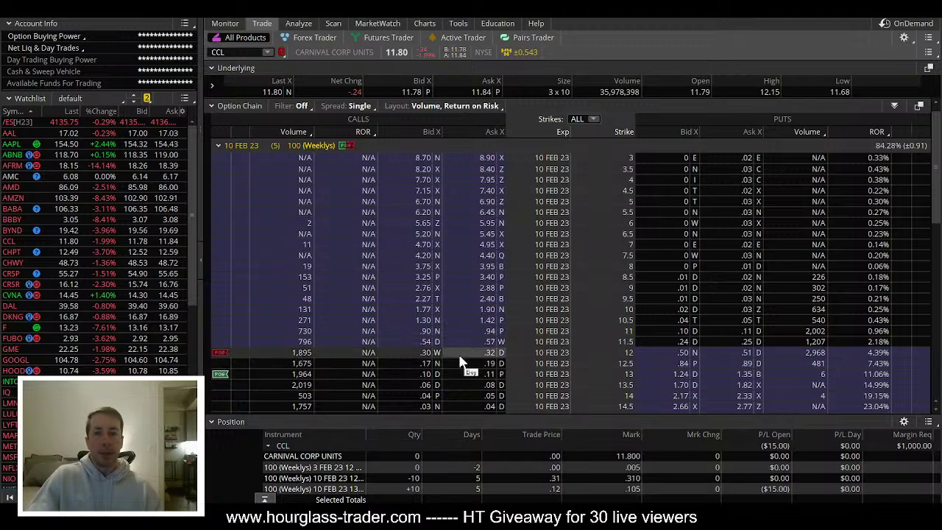
Step: Check the CCL position in the HT Profit Tracker sheet and its five-day price chart, ending on the thinkorswim option chain
key(alt+Tab)
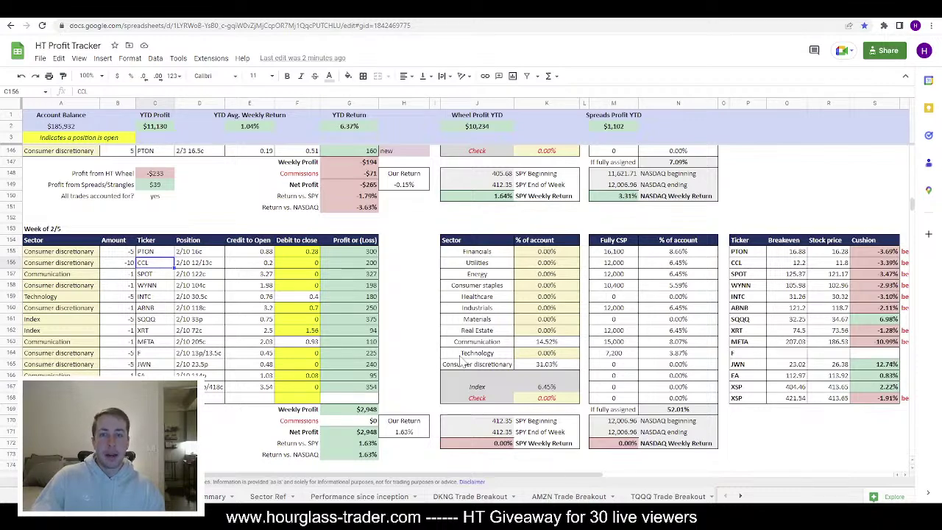
key(alt+Tab)
click(434, 22)
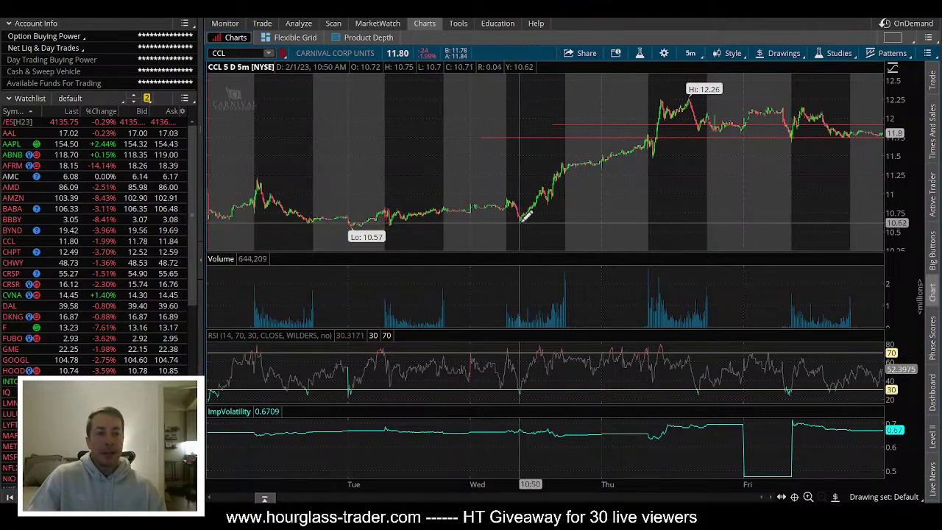
click(262, 23)
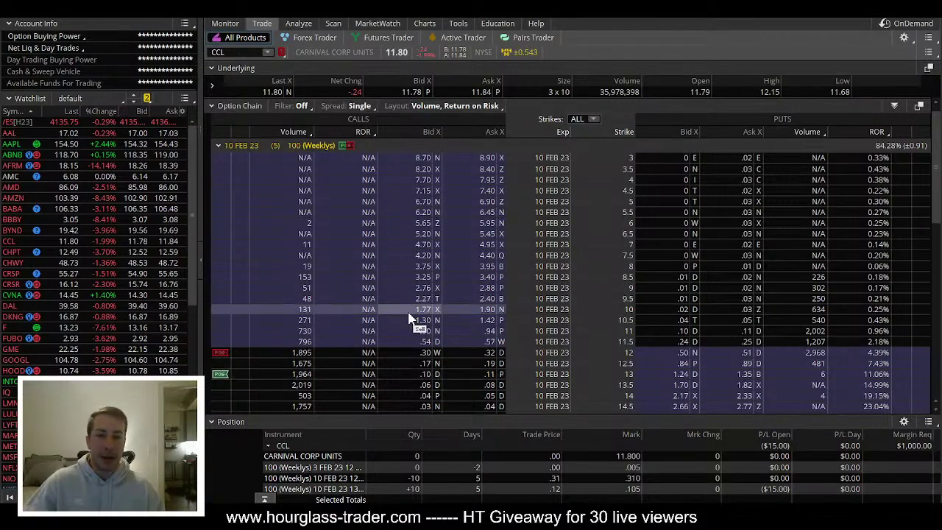
Step: Switch to the HT Profit Tracker sheet and set the CCL row's debit to close to 1
key(alt+Tab)
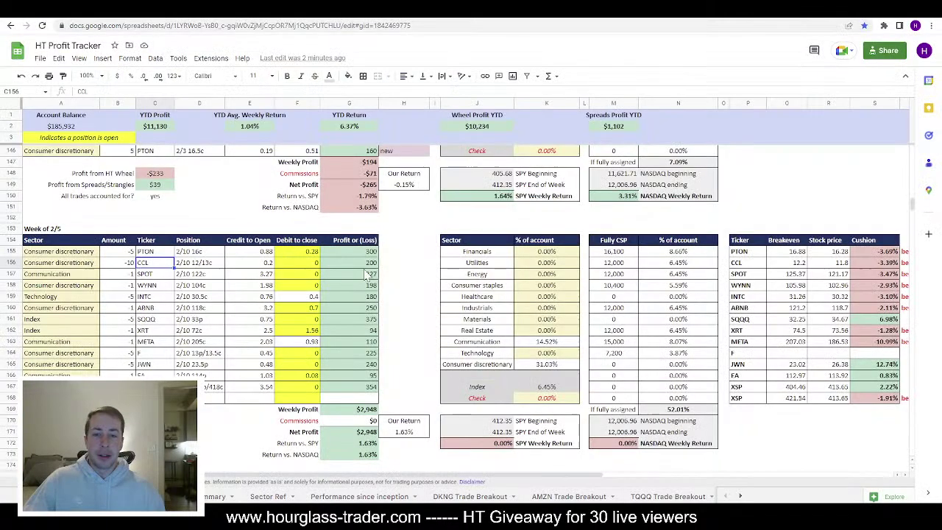
click(304, 263)
text(1)
key(Return)
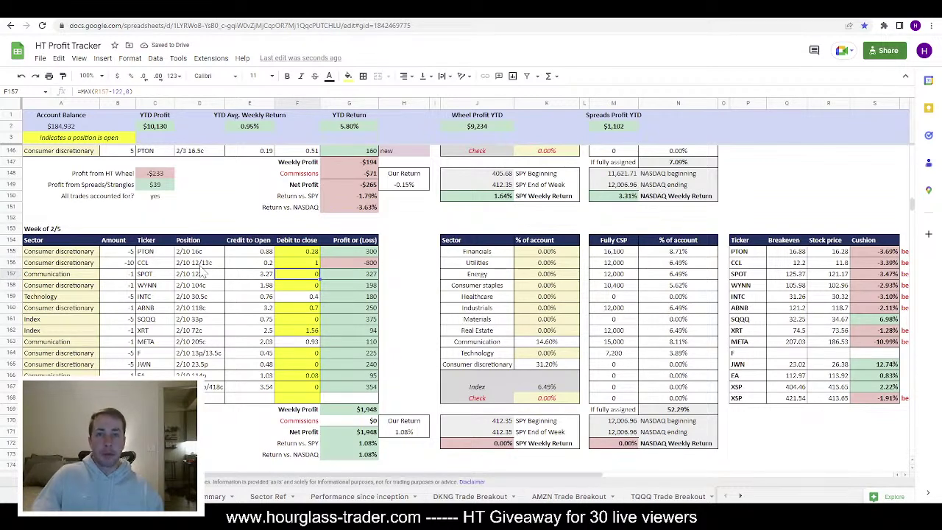
Step: Set the CCL row's credit to open to 0.31 and its debit to close to 3
key(Up)
key(Left)
text(21)
key(Right)
text(3)
key(Down)
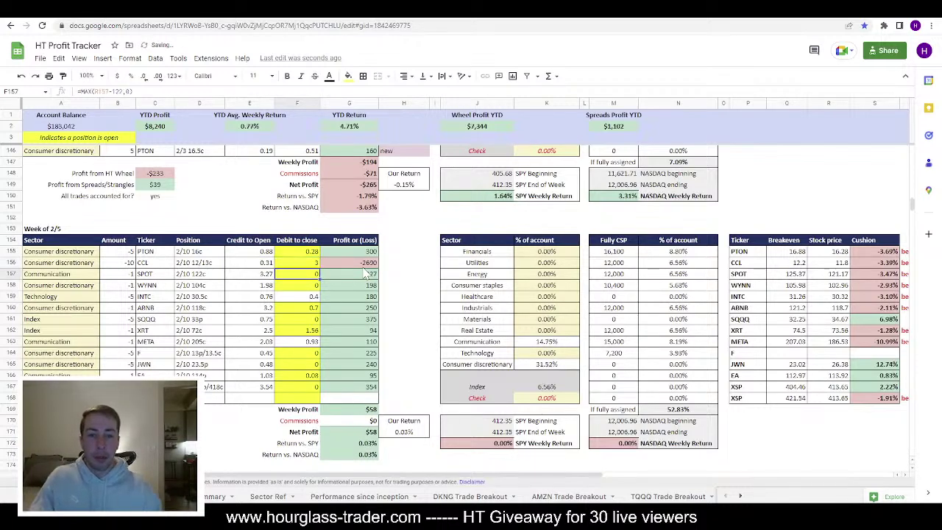
Step: Restore the CCL row's credit to open to 0.2 and its debit-to-close formula =MAX(R156-12,0)
key(Up)
key(Left)
text(0.2)
key(Right)
text(1)
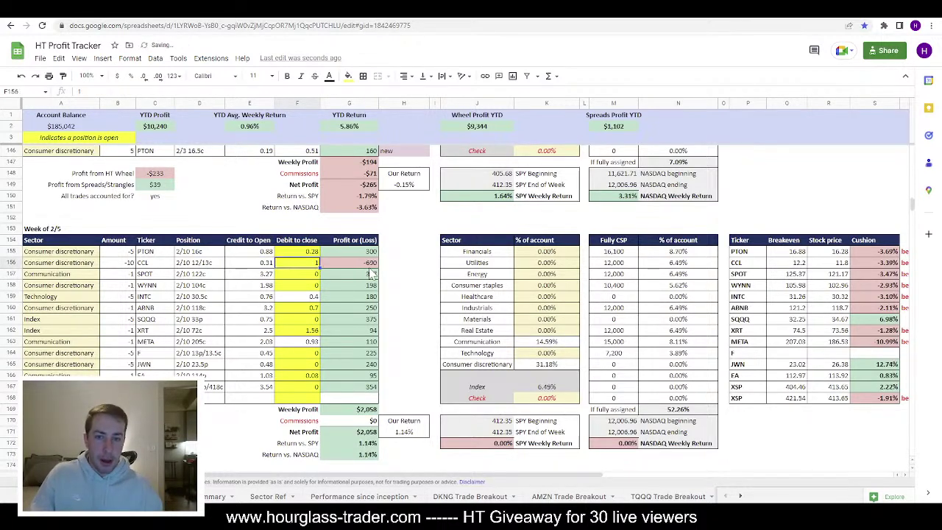
key(Left)
key(Right)
key(ctrl+v)
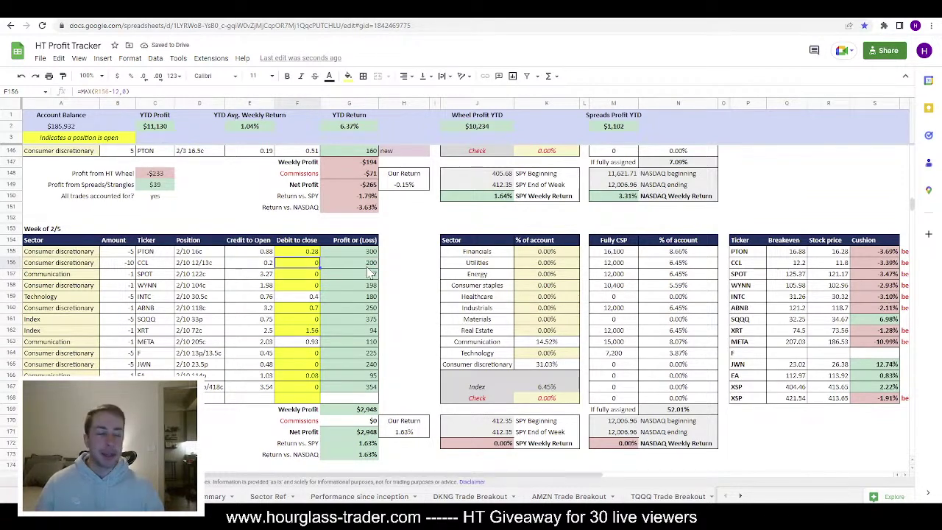
Step: Check the CCL 12 and 13 calls in the thinkorswim option chain against the CCL profit cell in the tracker sheet
key(alt+Tab)
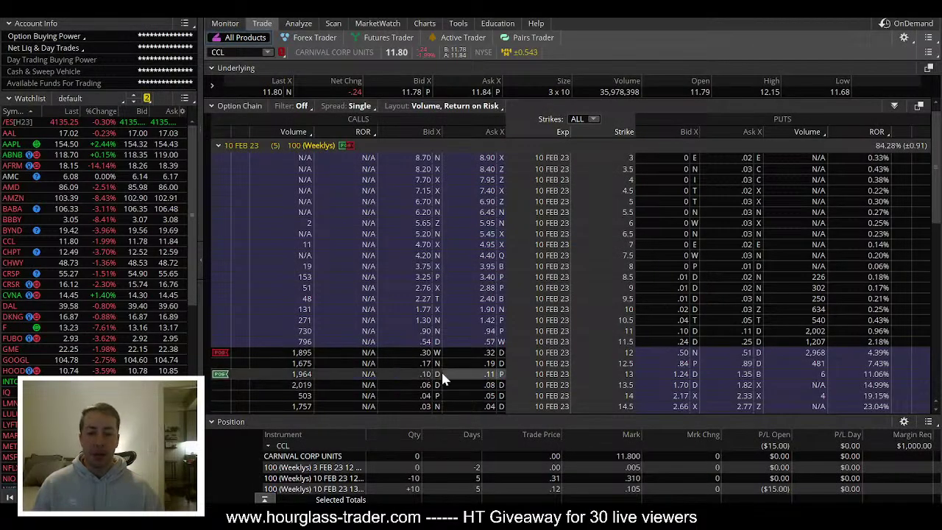
key(alt+Tab)
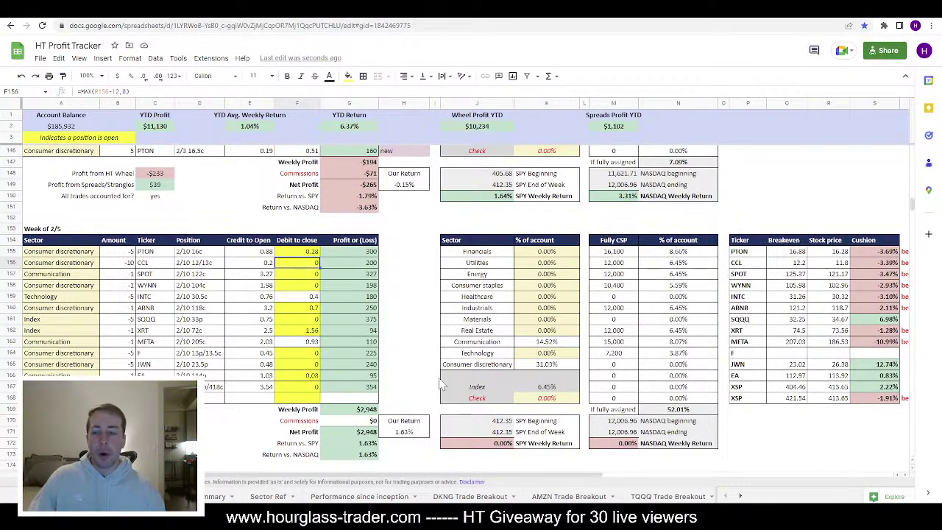
click(355, 262)
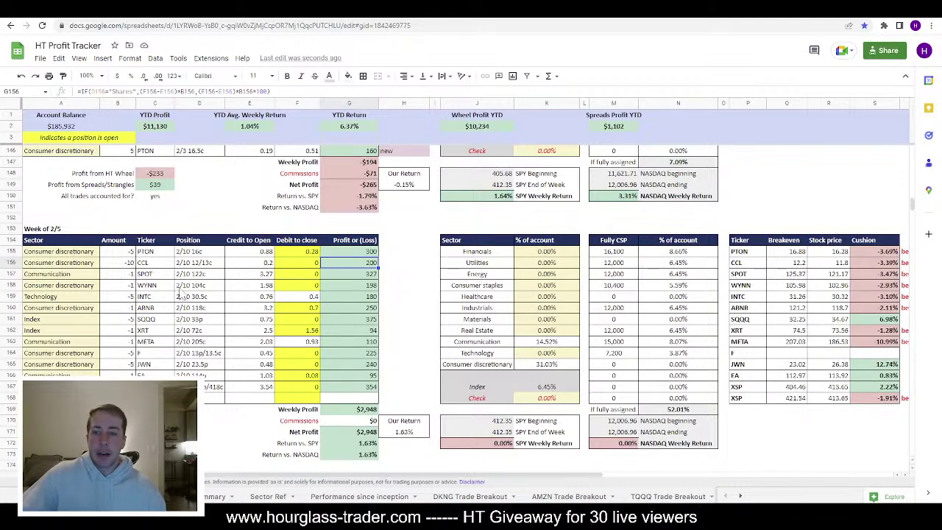
Step: Trace the SPOT position from the week of 2/5 back to its 1/20 94c trade in the week of 1/15
click(293, 275)
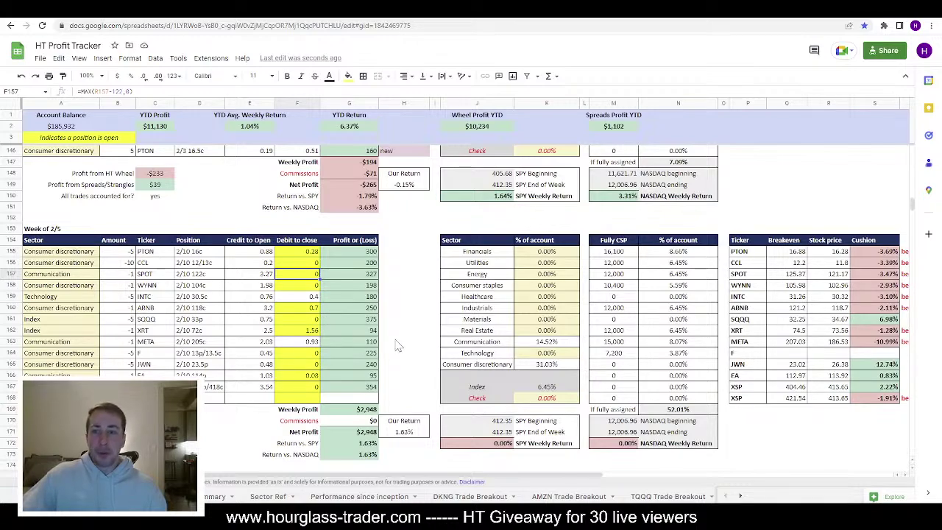
scroll(397, 345, up, 15)
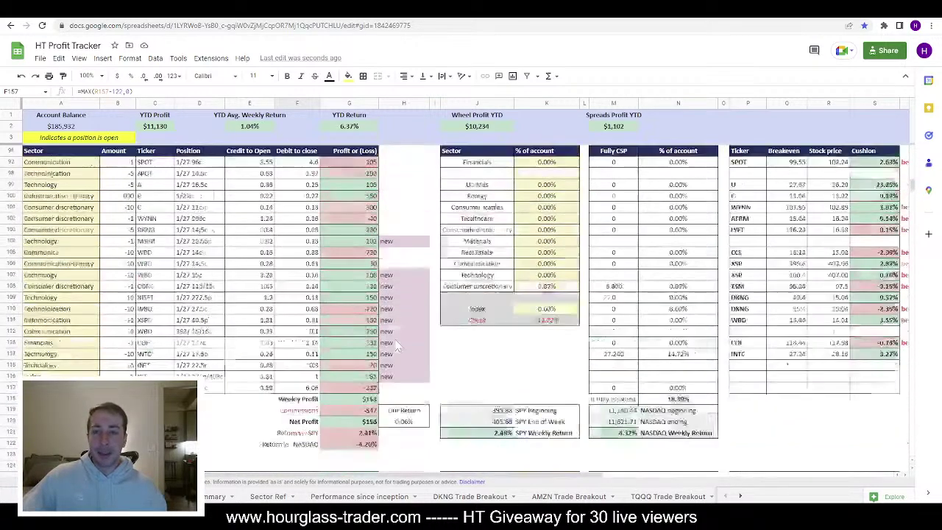
scroll(243, 340, up, 6)
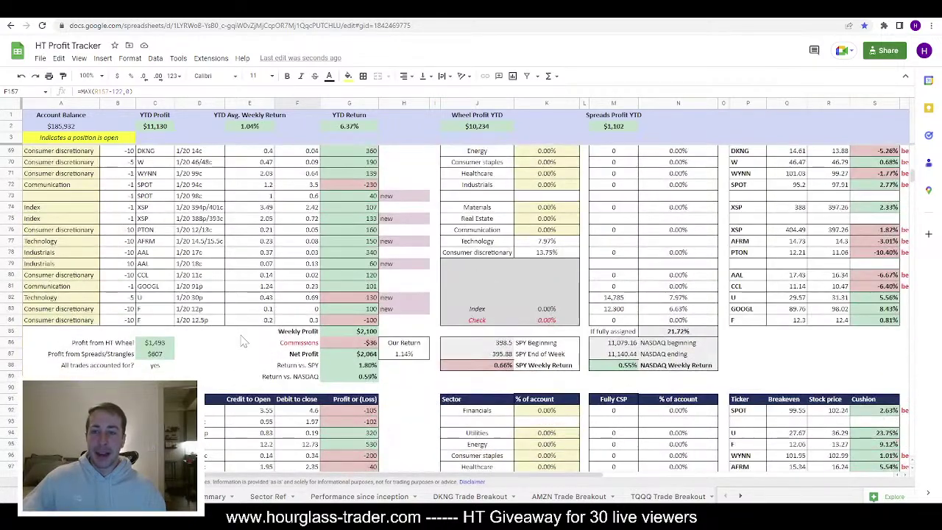
scroll(243, 339, up, 8)
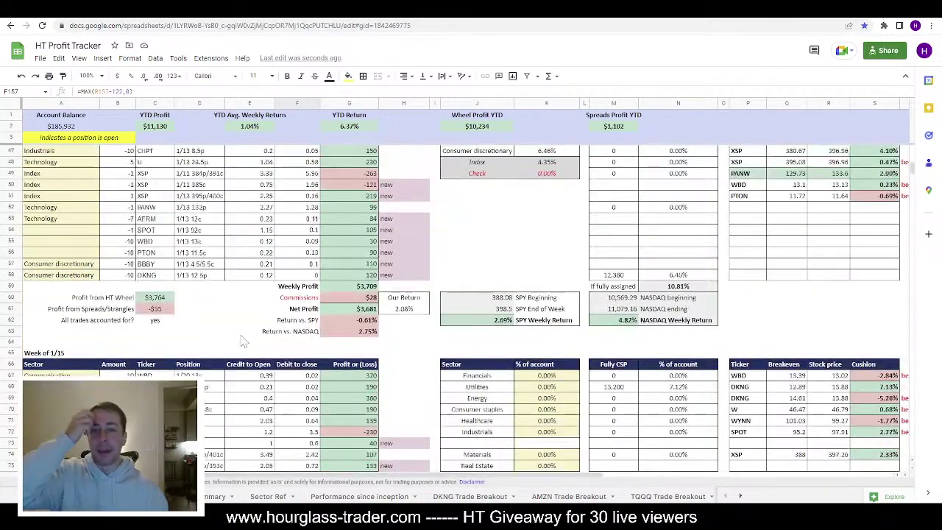
scroll(243, 340, down, 5)
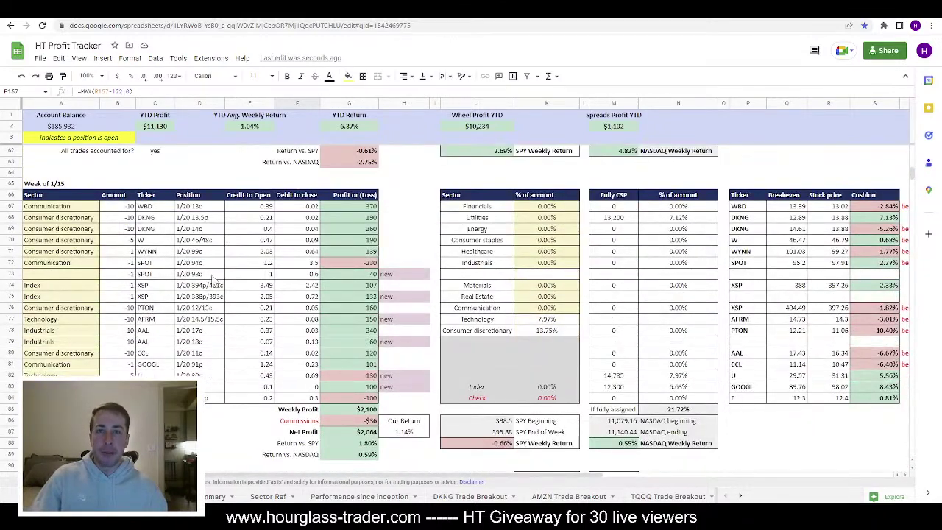
click(44, 184)
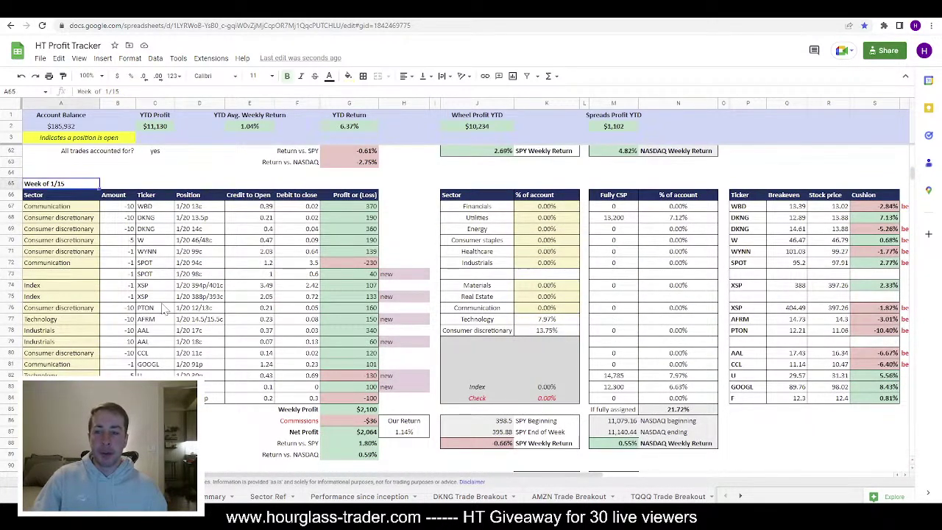
click(206, 266)
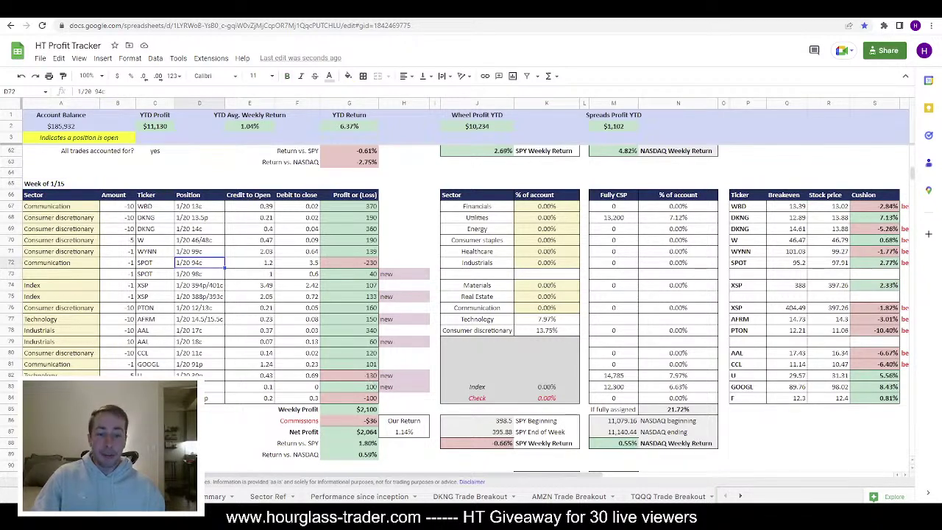
Step: Switch to thinkorswim and load the symbol SPOT in the trade view
key(alt+Tab)
click(236, 52)
text(S)
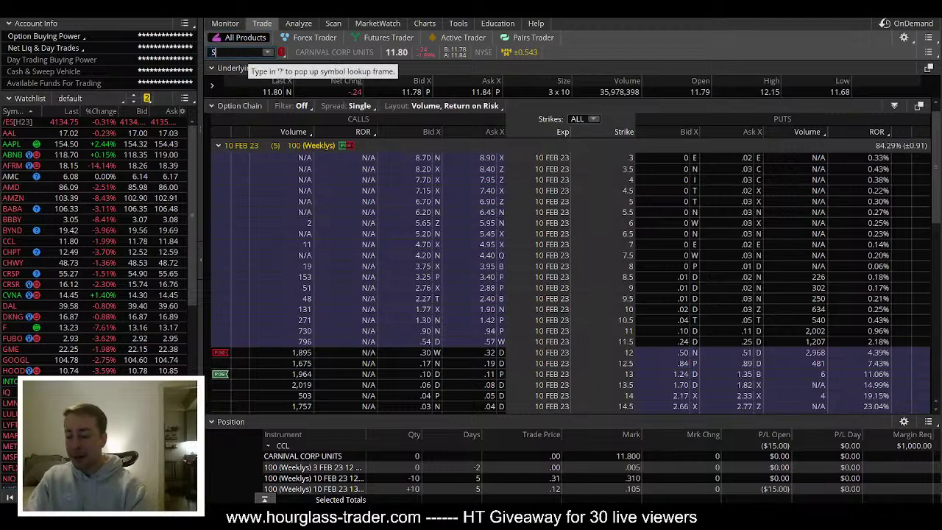
text(POT)
key(Return)
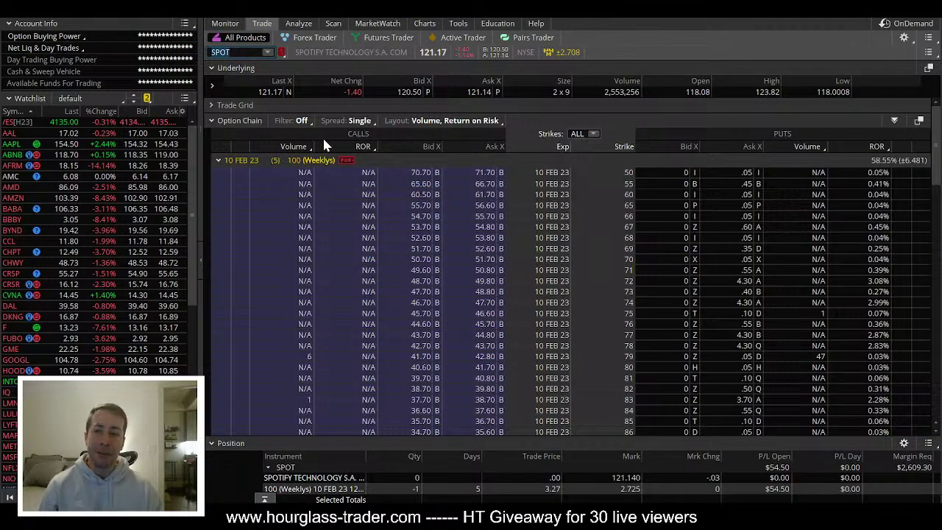
Step: Open the SPOT price chart and view it at 20 D : 1h, ending on the 1 Y : 1D time frame
click(423, 24)
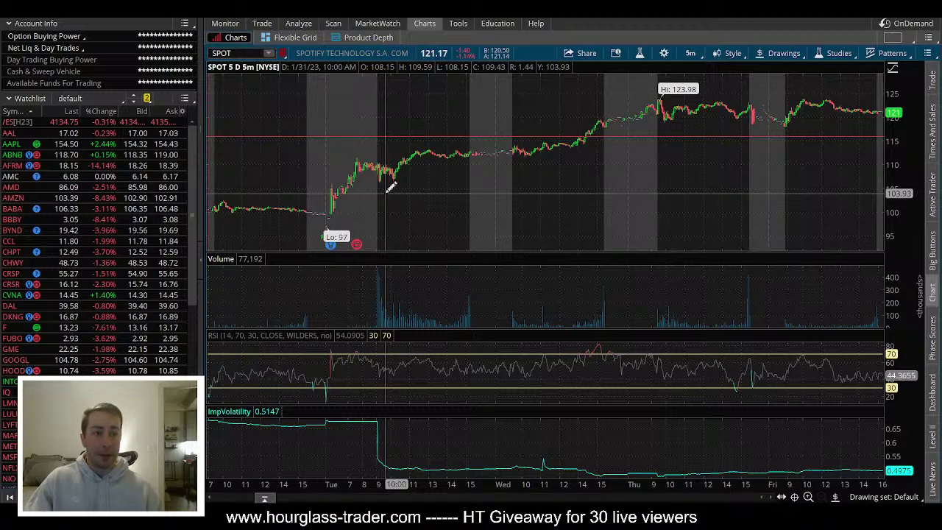
click(691, 53)
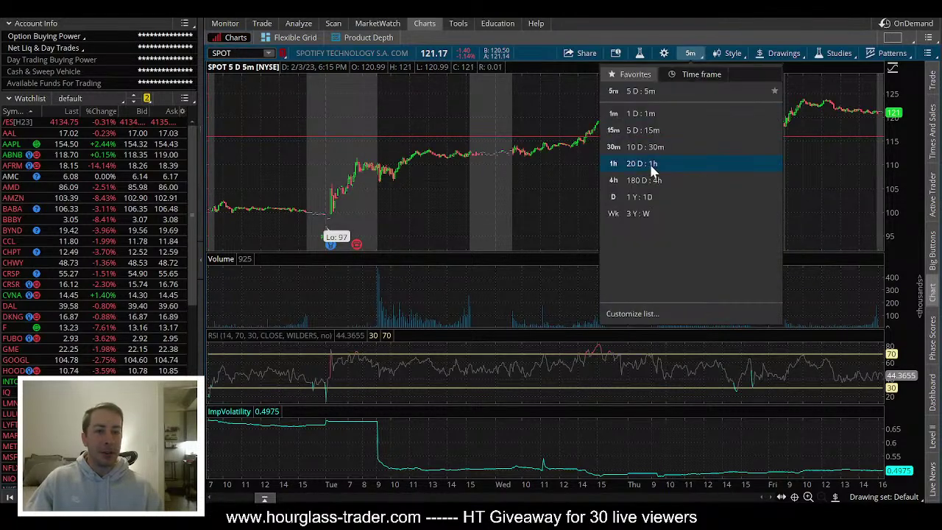
click(651, 164)
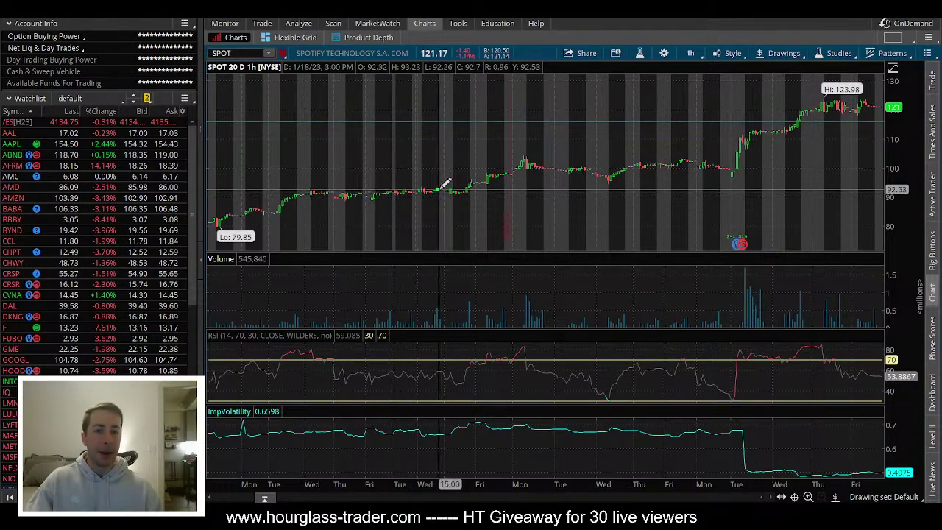
click(690, 53)
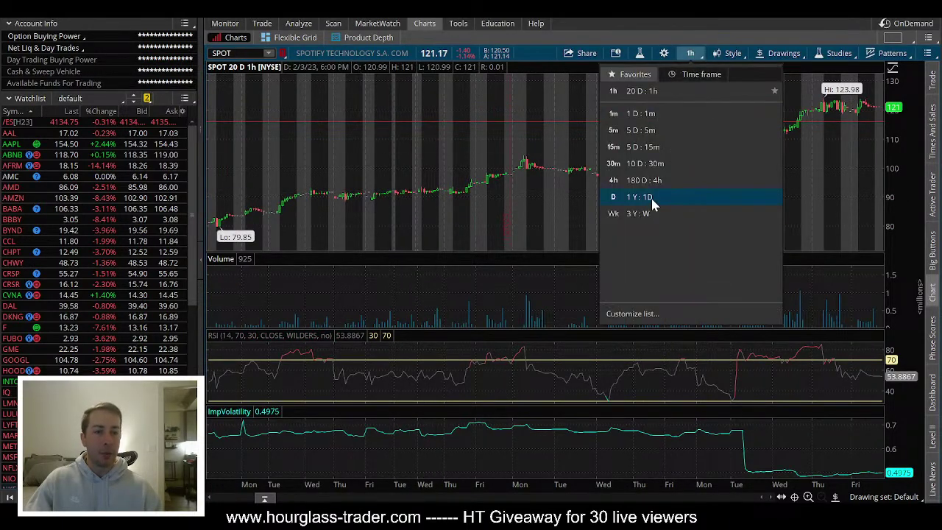
click(706, 196)
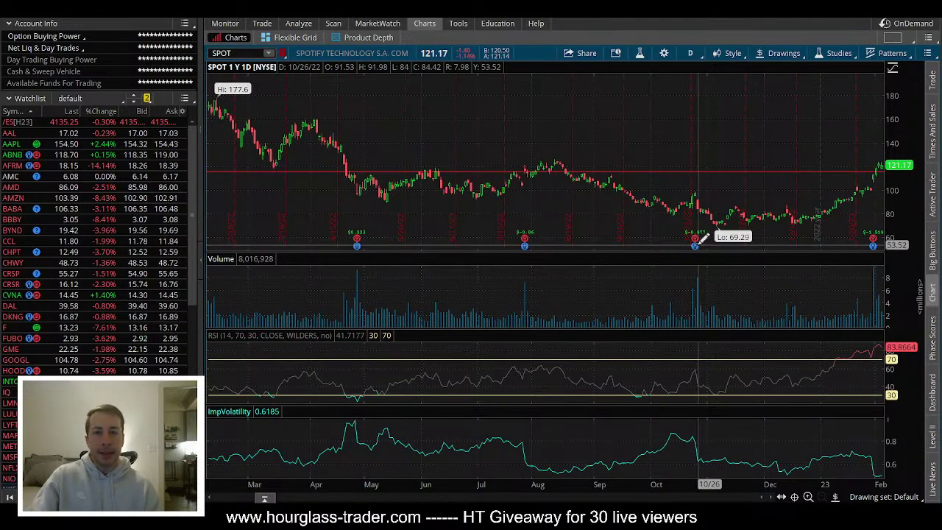
mouse_move(699, 239)
Step: Sum the two SPOT profit cells for the week of 1/15 in the tracker sheet and compare those trades with the SPOT chart
key(alt+Tab)
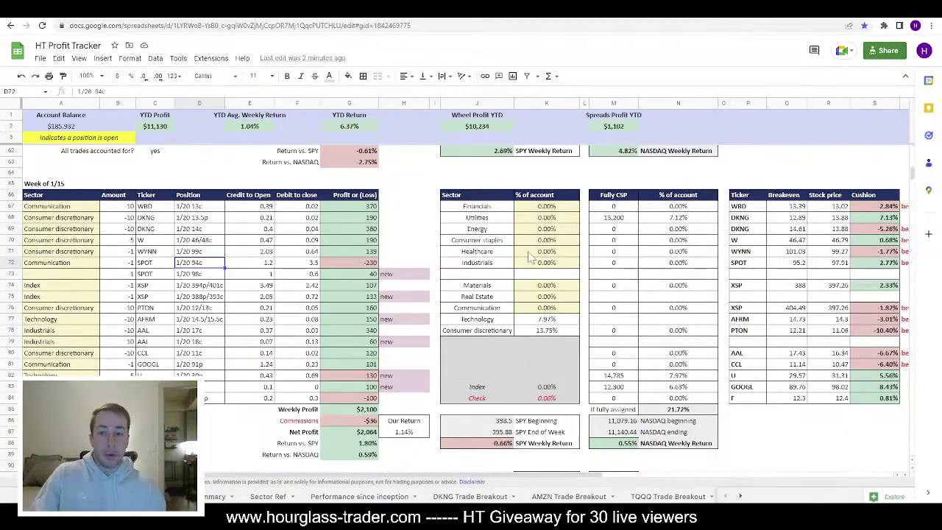
shift+click(372, 276)
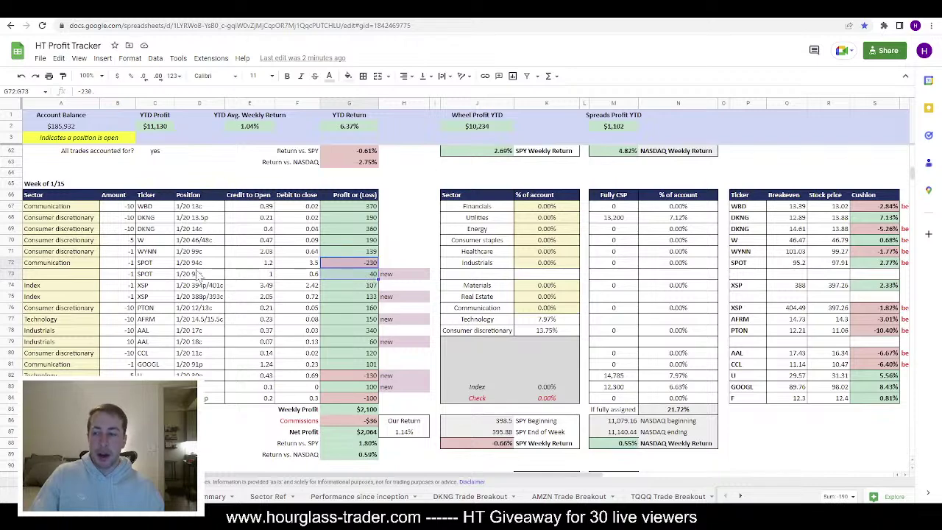
scroll(228, 294, down, 1)
scroll(228, 295, down, 1)
key(alt+Tab)
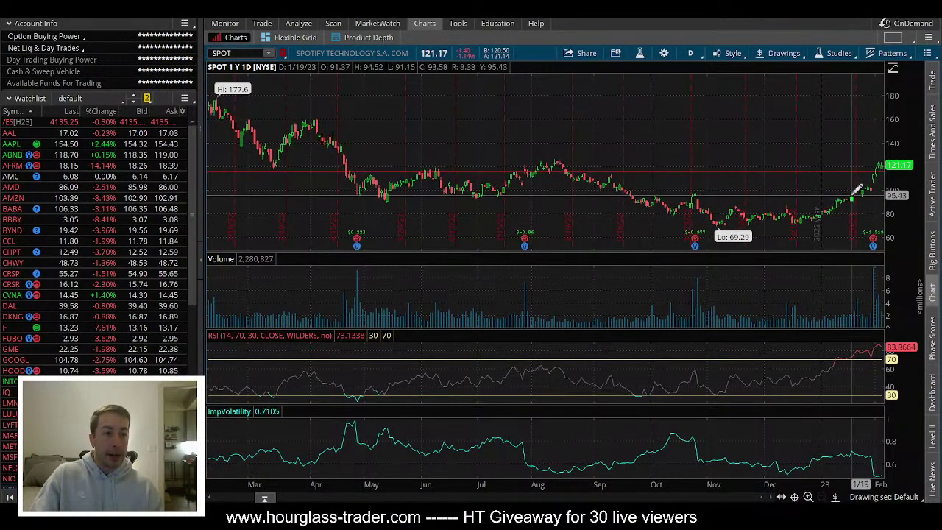
key(alt+Tab)
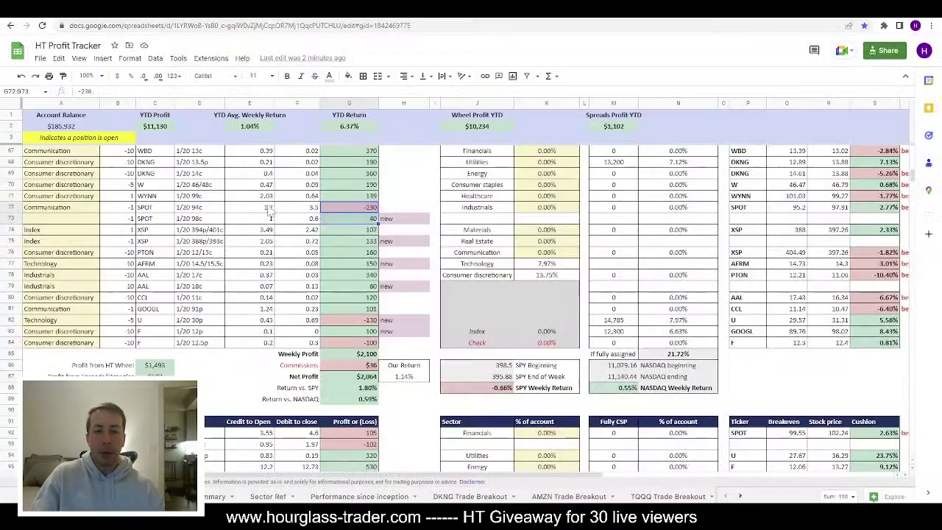
Step: Sum the two SPOT profit cells for the week of 1/22 and examine the trades listed for the week of 1/29
scroll(352, 237, down, 3)
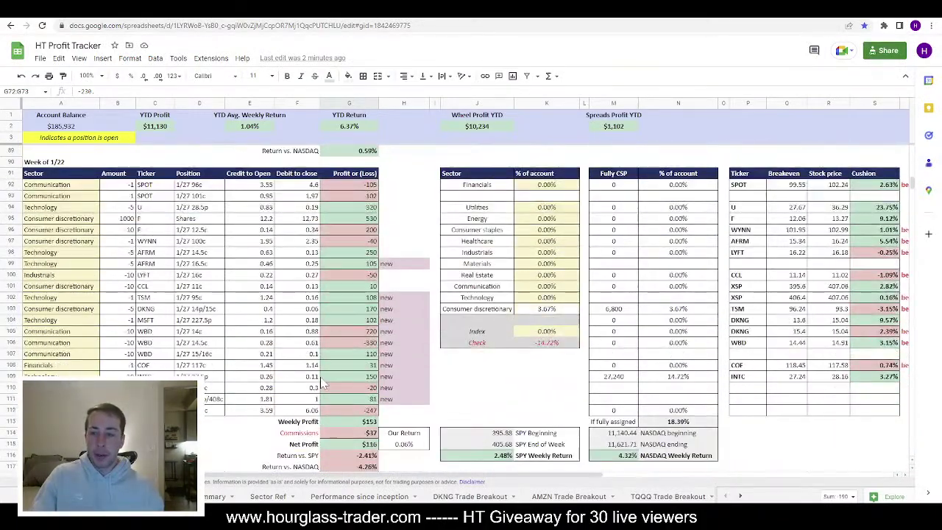
drag(368, 185, 368, 195)
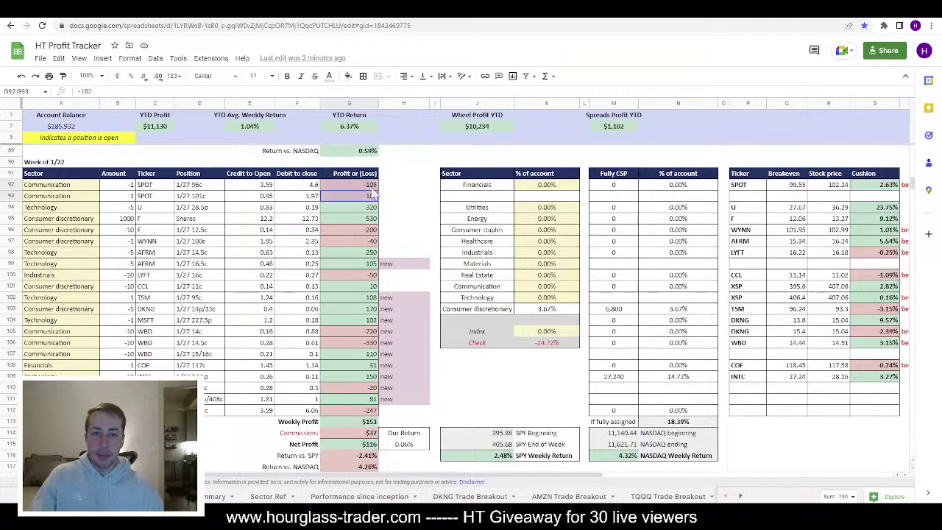
scroll(341, 252, down, 10)
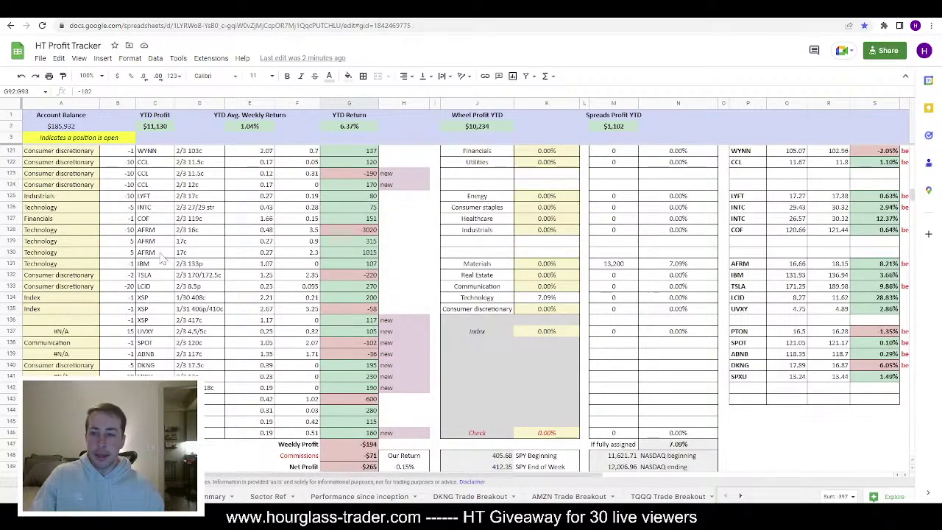
scroll(168, 263, up, 2)
scroll(181, 322, down, 3)
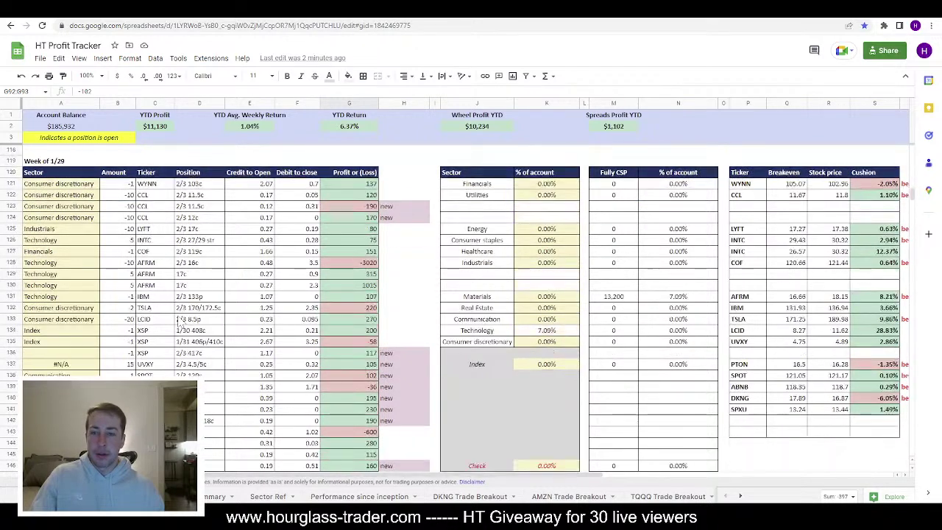
Step: Add the SPOT profit cell for the week of 1/29 to the running selection sum and go to the week of 2/5
scroll(180, 323, down, 3)
scroll(180, 321, up, 4)
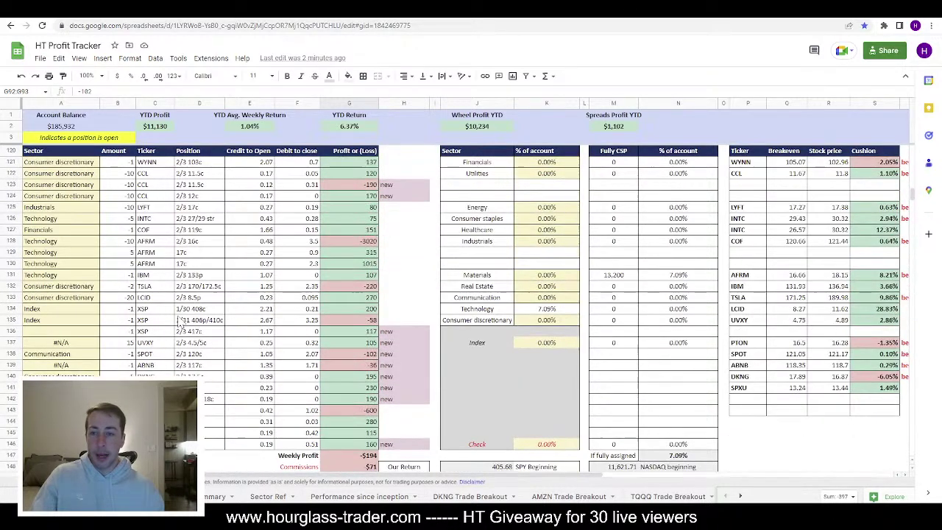
scroll(181, 321, up, 1)
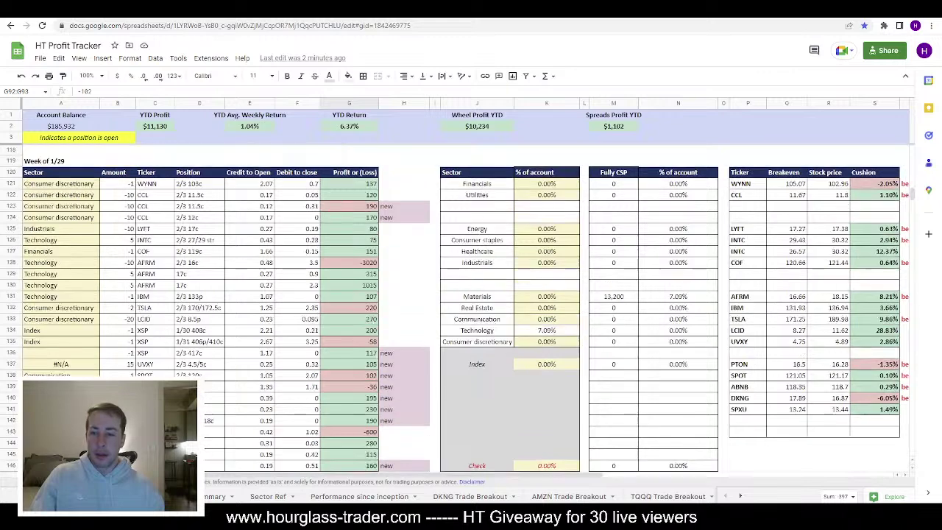
click(356, 377)
scroll(356, 378, down, 6)
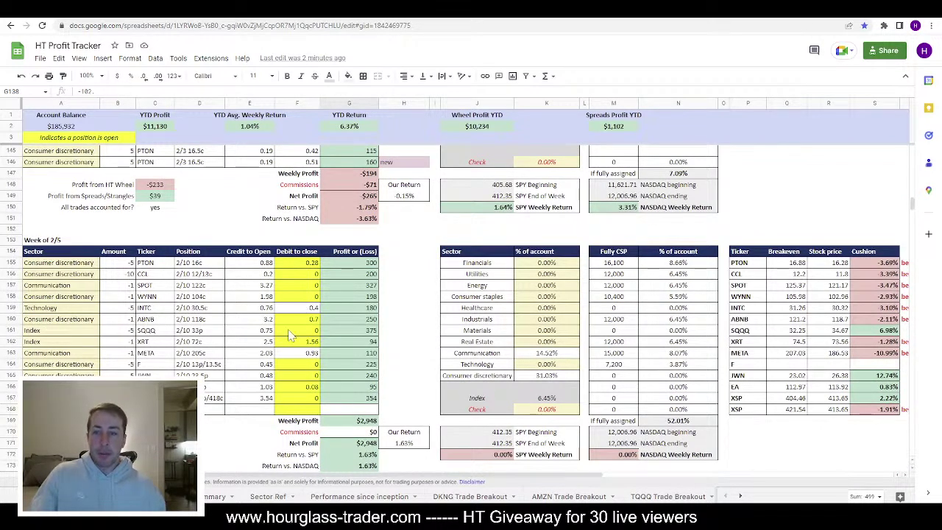
Step: Switch to thinkorswim and examine the SPOT 10 FEB 23 option chain around the 122 strike call
key(alt+Tab)
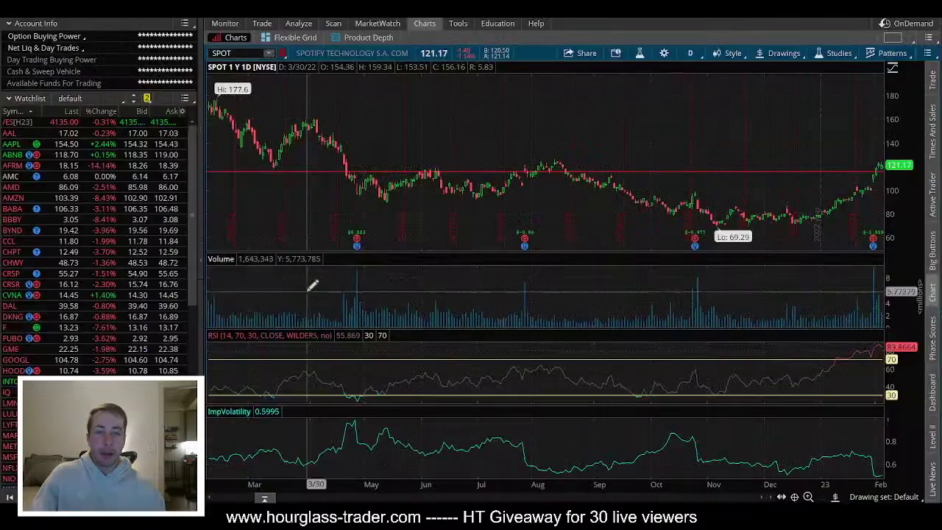
click(262, 23)
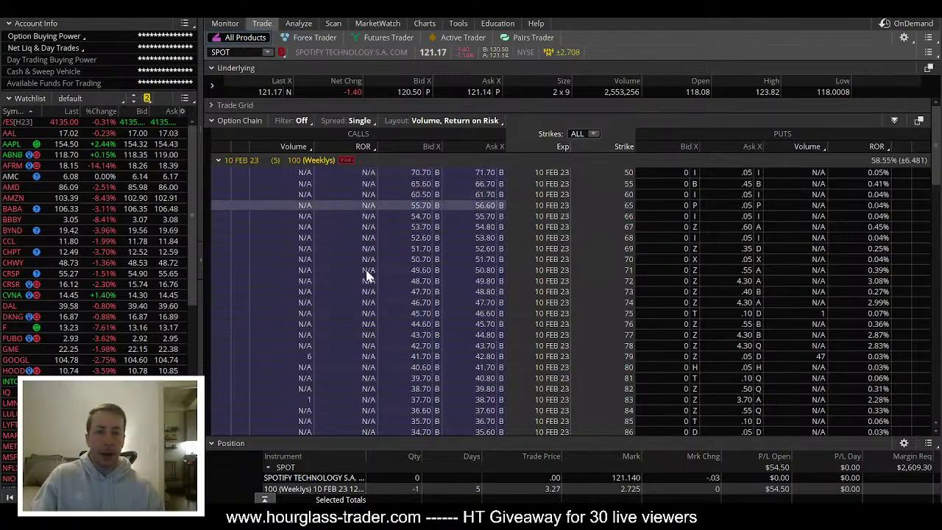
scroll(382, 279, down, 10)
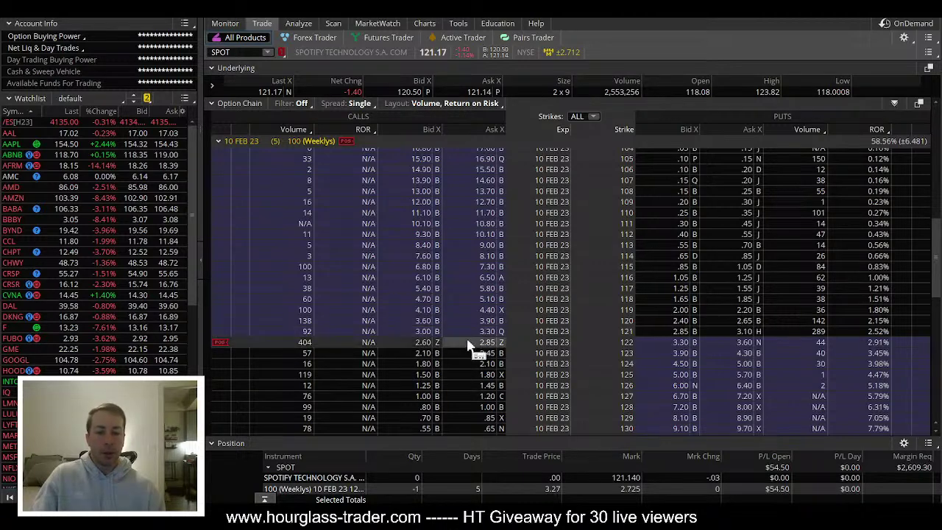
Step: In the tracker sheet, add the week of 2/5 SPOT profit cell to the selection sum and compare it with the SPOT chart
key(ctrl)
key(alt+Tab)
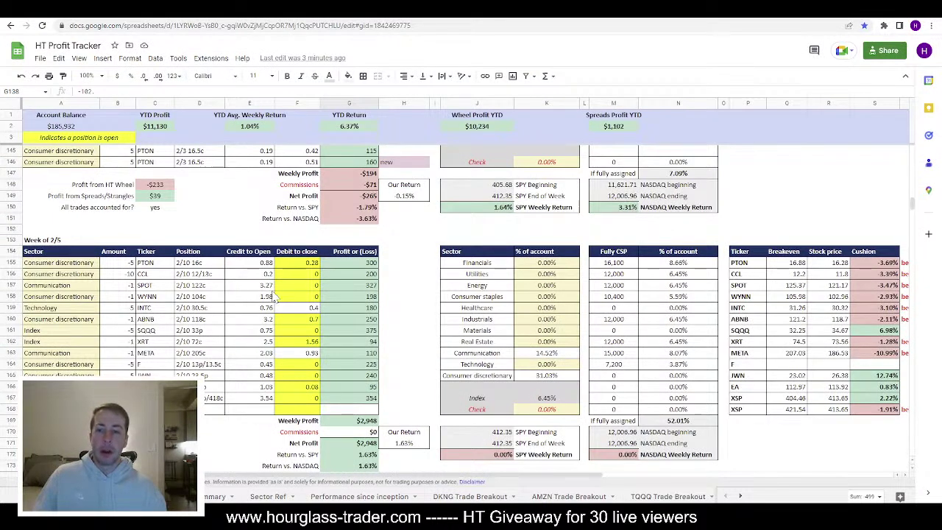
click(368, 288)
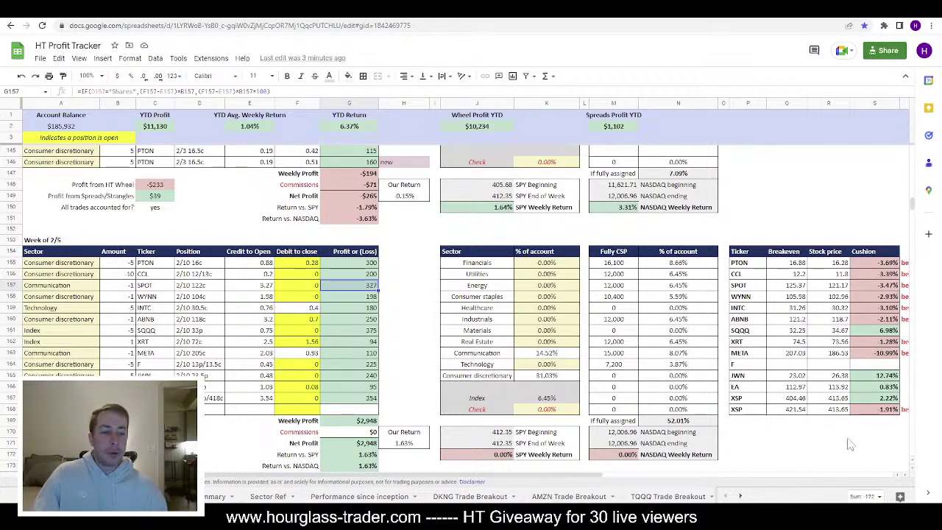
key(alt+Tab)
click(424, 23)
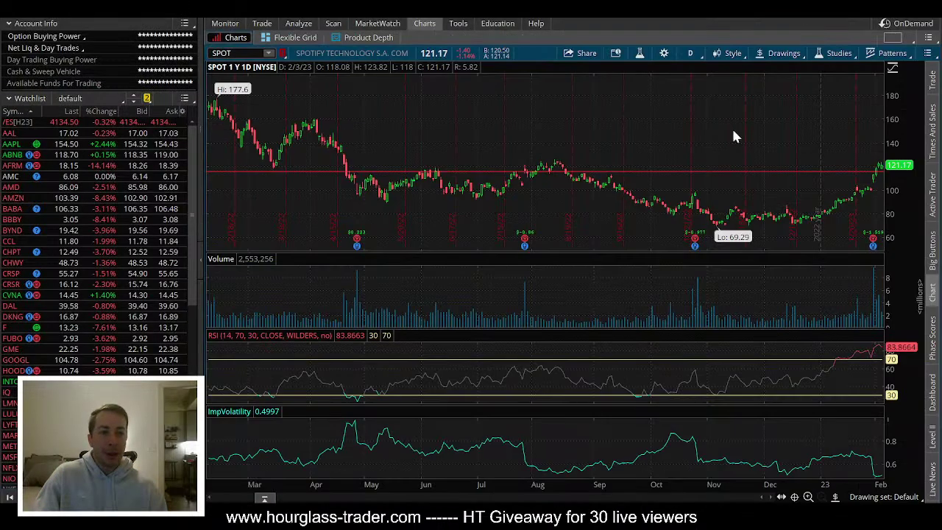
key(alt+Tab)
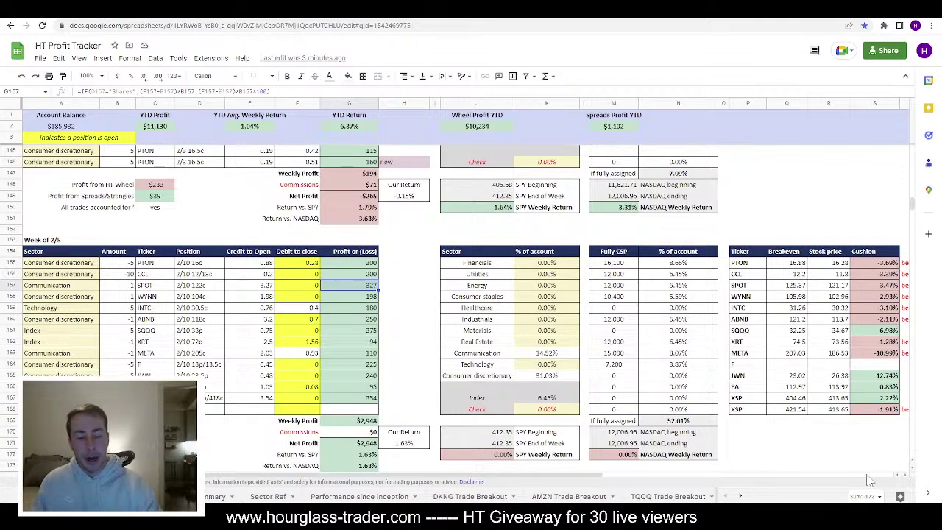
Step: Clear the SPOT selection and inspect the debit-to-close formula of the WYNN 2/10 104c trade in the week of 2/5
click(402, 298)
scroll(263, 292, down, 1)
scroll(263, 292, down, 1)
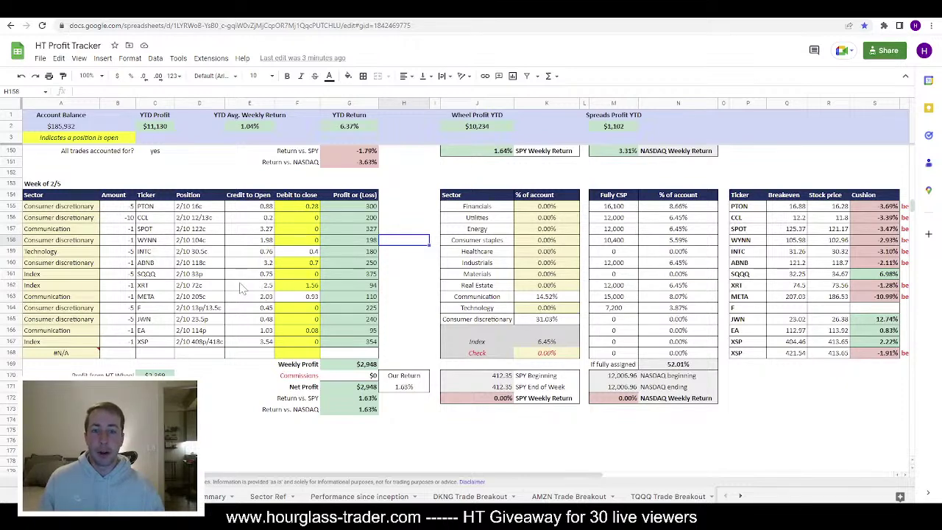
click(293, 241)
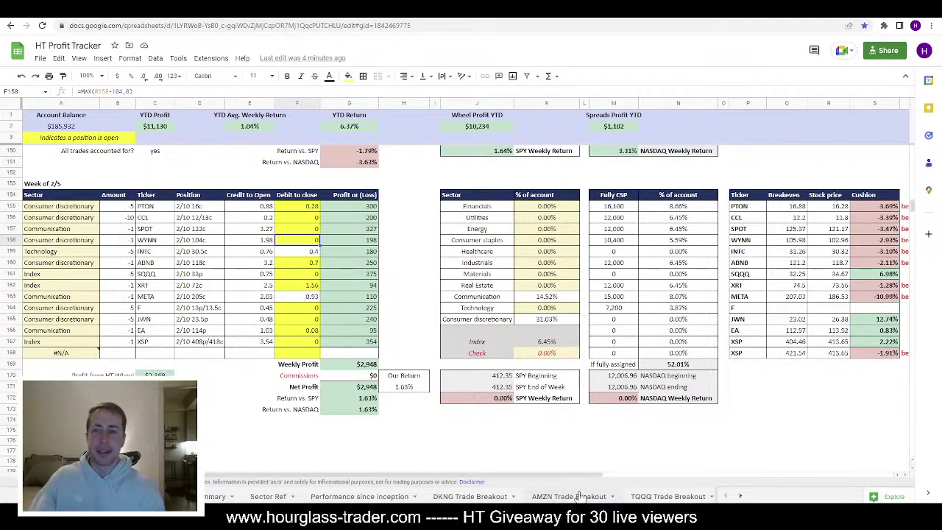
Step: Look back through the earlier weeks of the tracker to the WYNN trades in the week of 1/8
scroll(161, 249, up, 15)
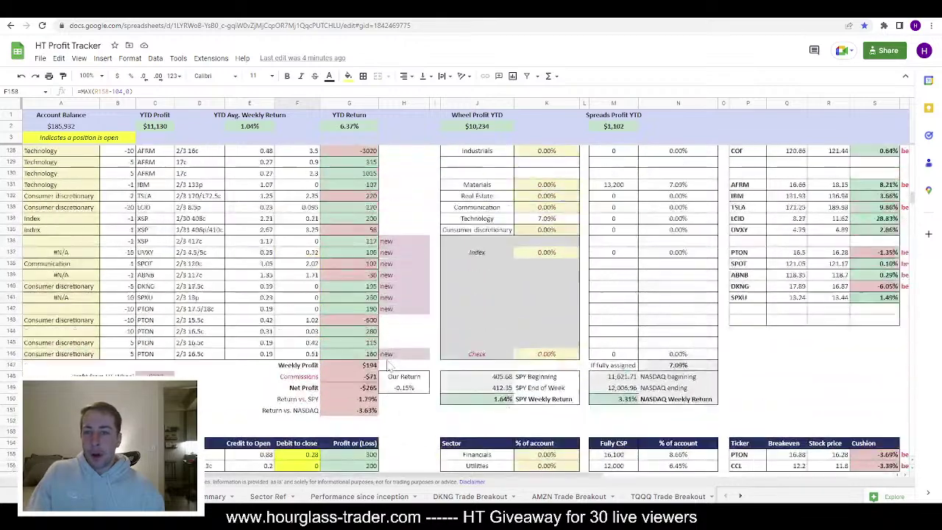
scroll(161, 249, up, 2)
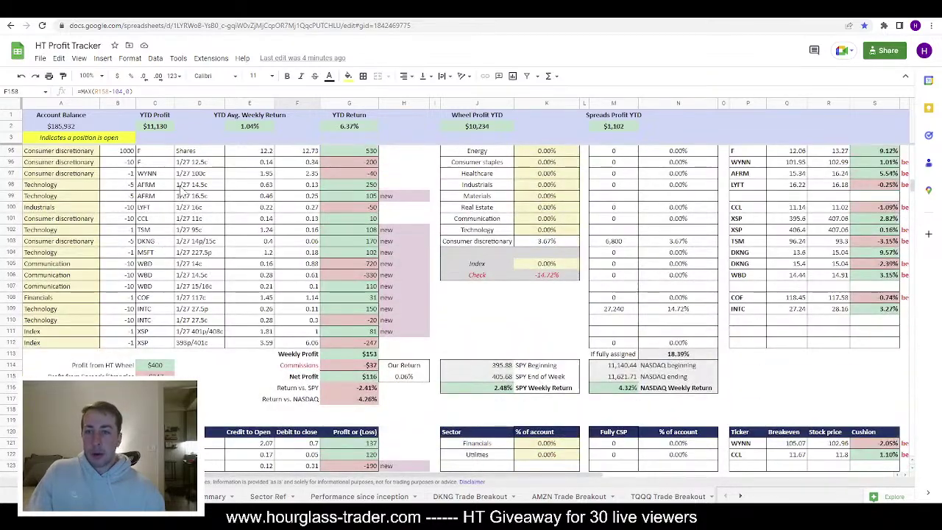
scroll(210, 261, up, 10)
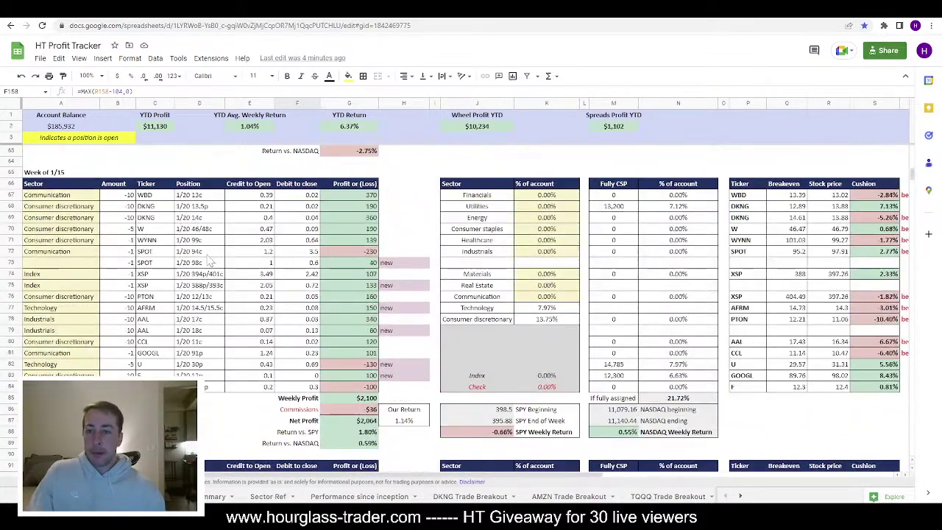
scroll(209, 261, up, 9)
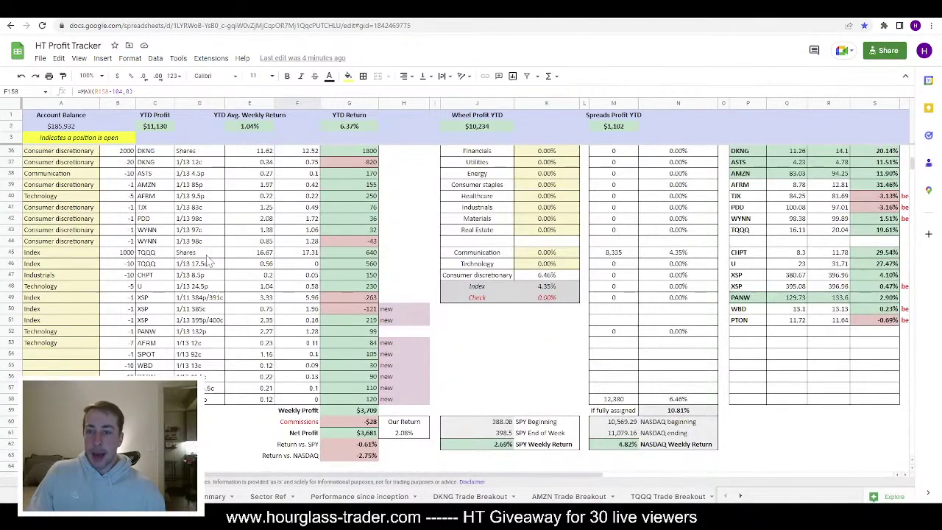
scroll(211, 254, up, 4)
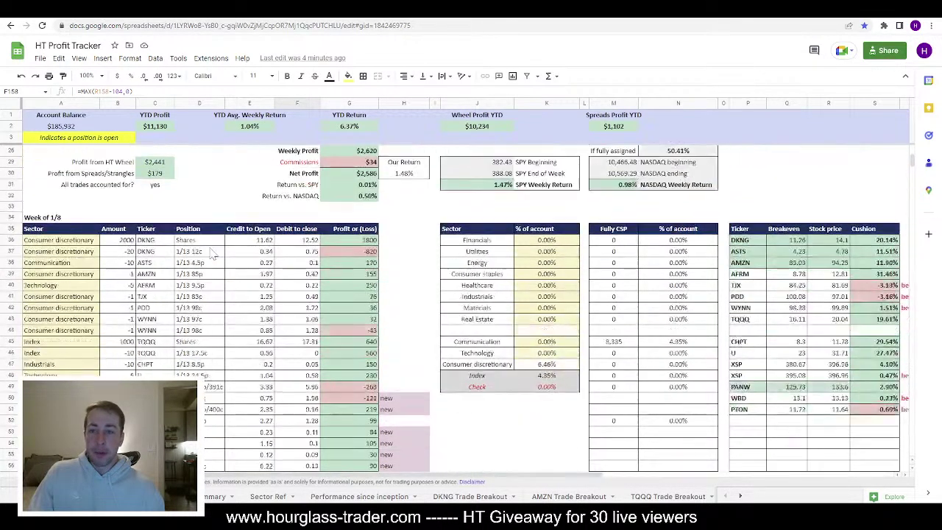
scroll(228, 314, down, 3)
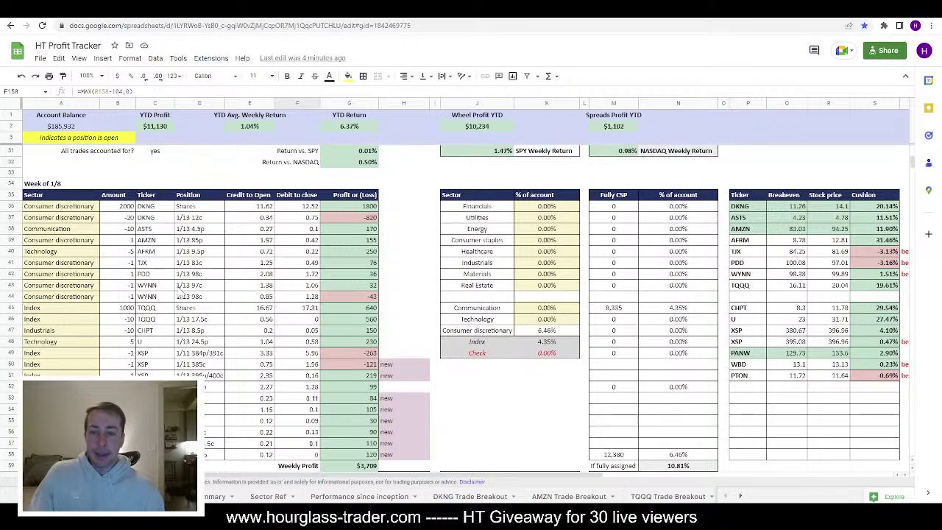
Step: Switch to thinkorswim, load the WYNN price chart and set its time frame to 20 D : 1h
key(alt+Tab)
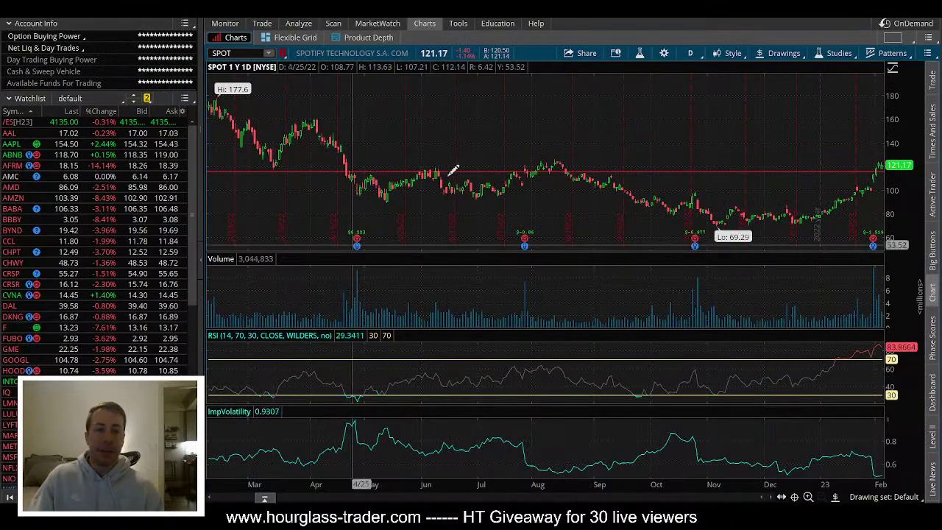
text(WYNN)
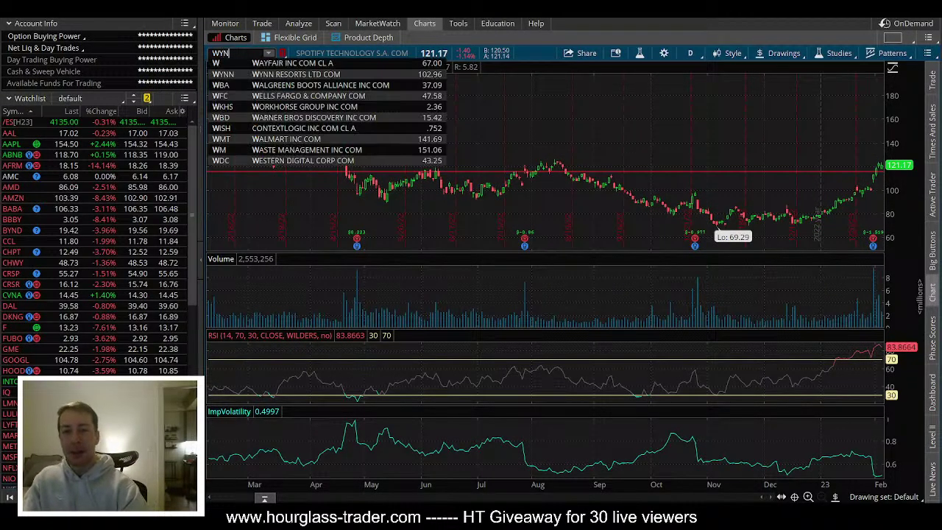
key(Return)
click(690, 53)
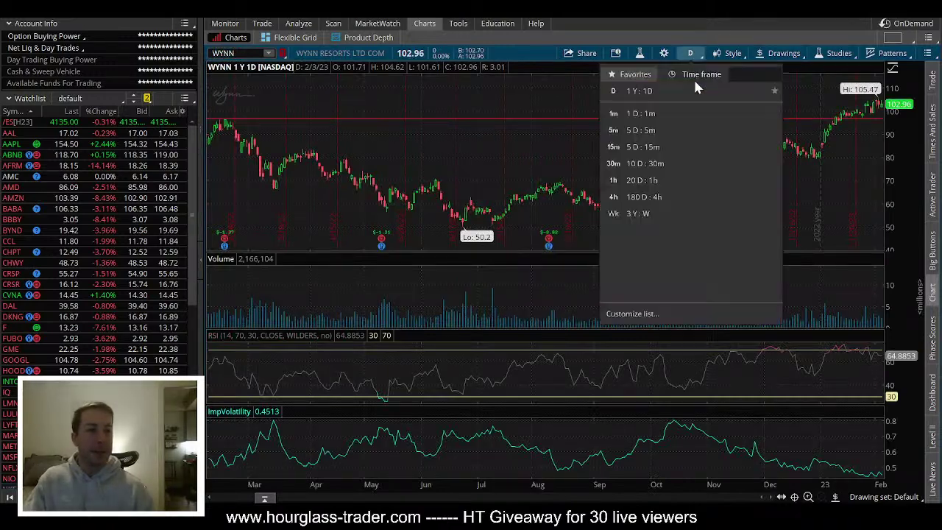
click(664, 184)
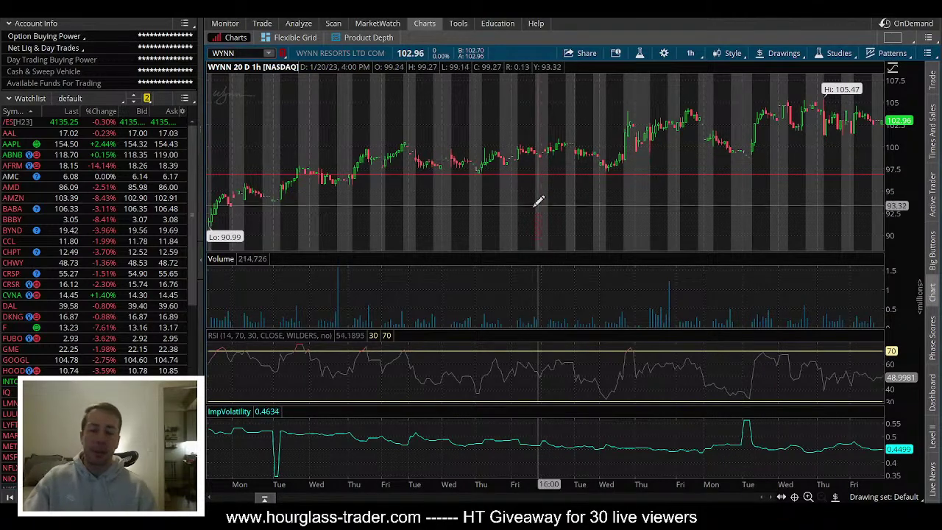
Step: In the tracker sheet, sum the two WYNN profit cells for the week of 1/8 together with the one for 1/15
key(alt+Tab)
drag(361, 288, 359, 297)
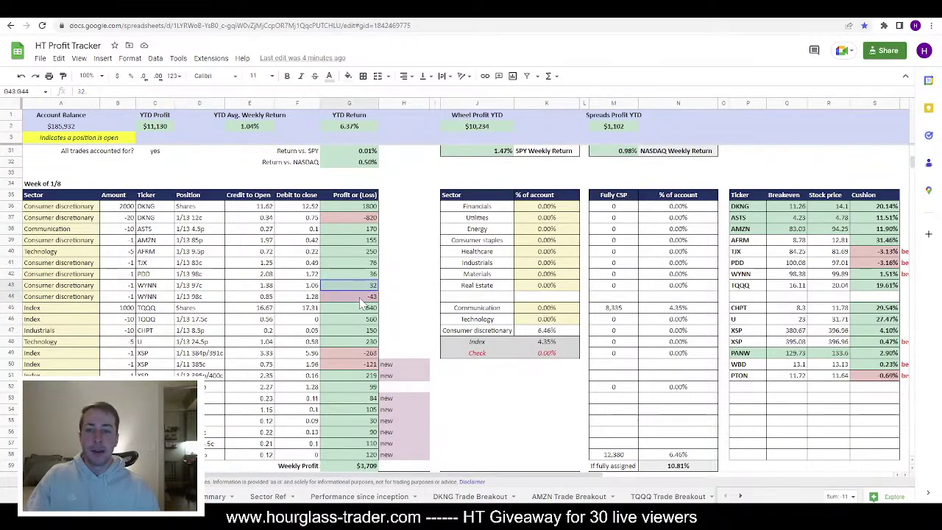
scroll(359, 297, down, 5)
scroll(365, 297, down, 6)
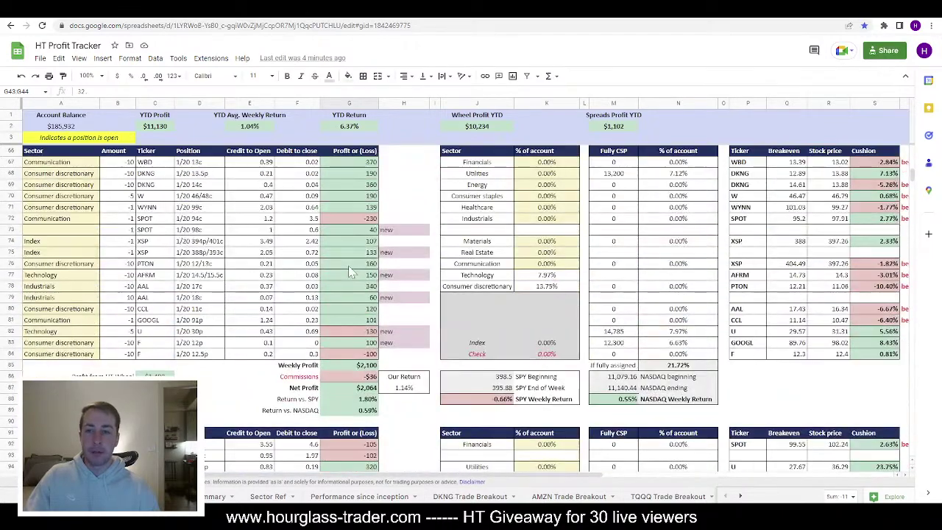
click(339, 210)
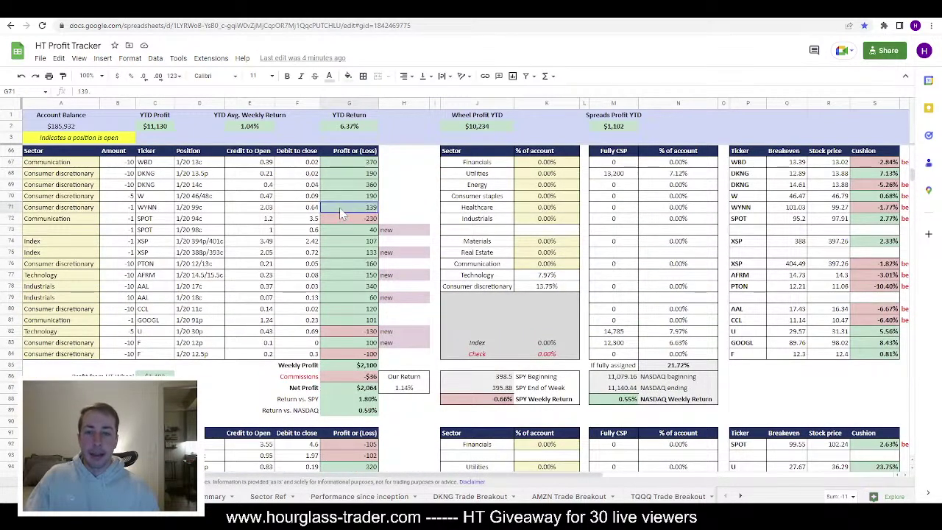
Step: Add the WYNN profit cells for the weeks of 1/22, 1/29 and 2/5 to the selection sum
scroll(339, 211, down, 7)
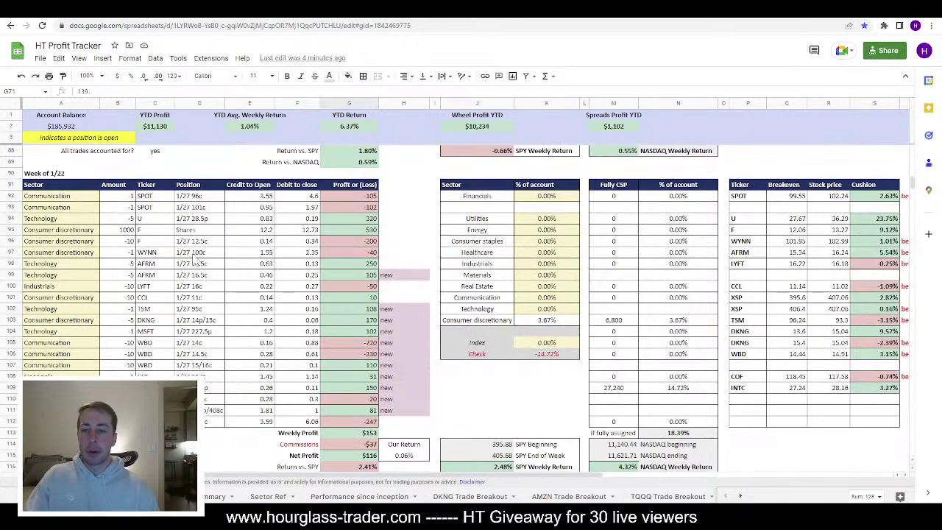
click(349, 253)
scroll(264, 294, down, 8)
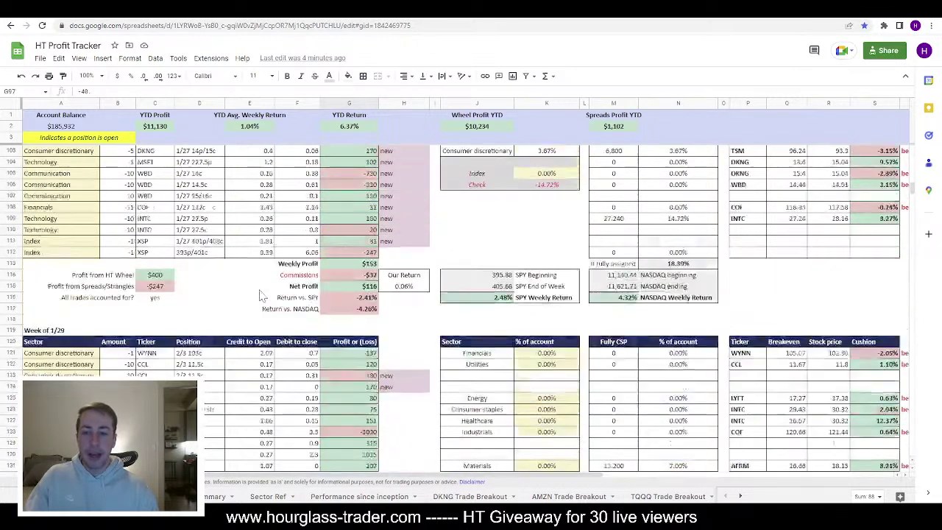
scroll(200, 345, down, 2)
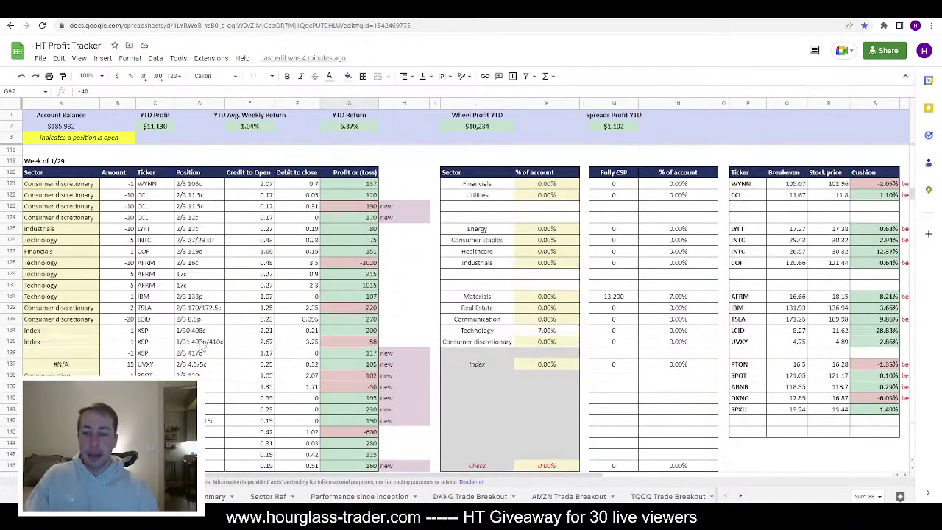
click(357, 185)
scroll(369, 317, down, 6)
scroll(369, 314, down, 5)
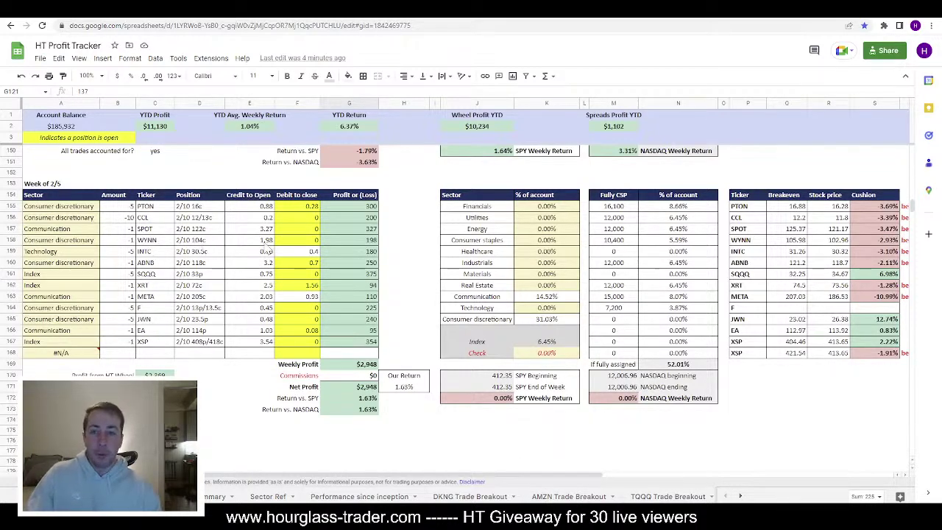
click(360, 243)
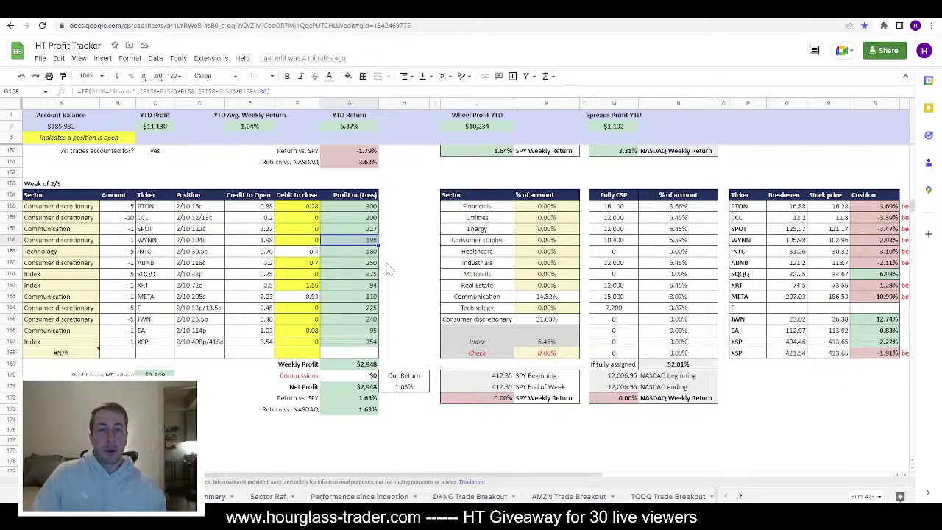
Step: Compare the summed WYNN trades in the tracker sheet with the hourly WYNN price chart in thinkorswim
key(alt+Tab)
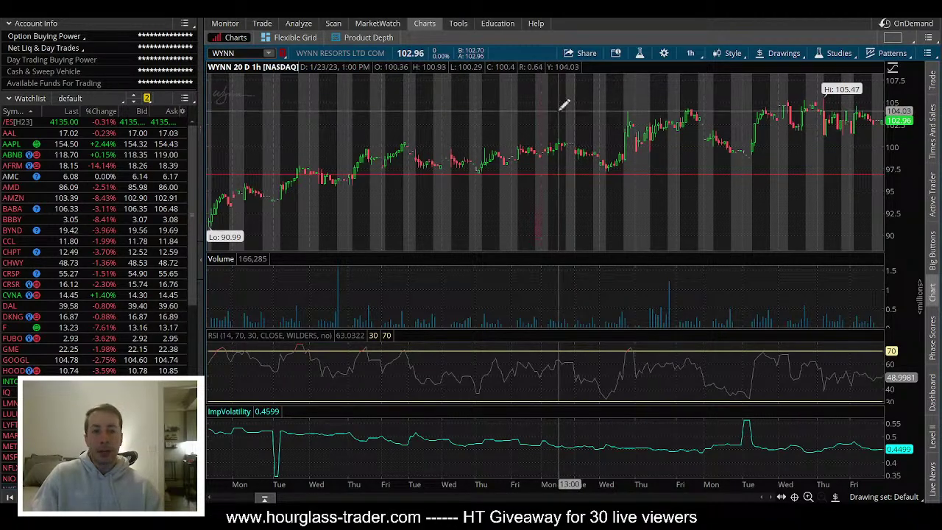
key(alt+Tab)
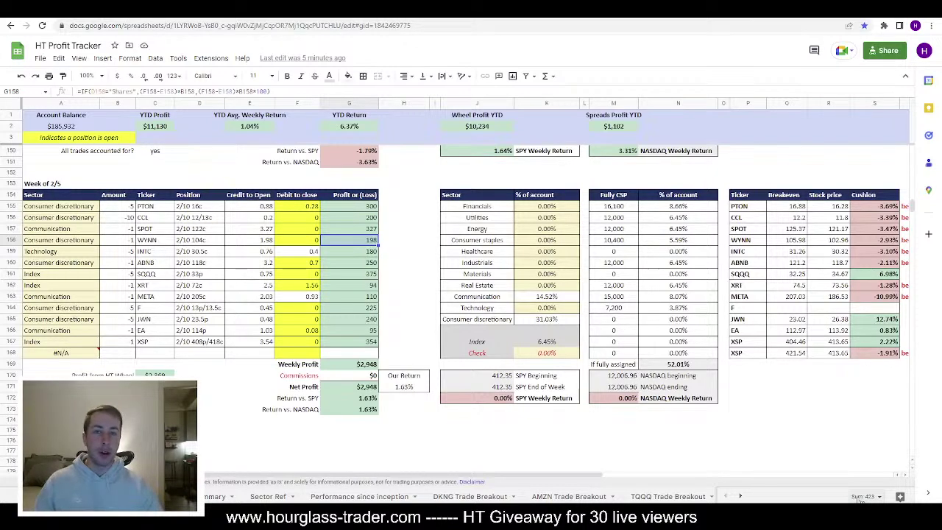
key(alt+Tab)
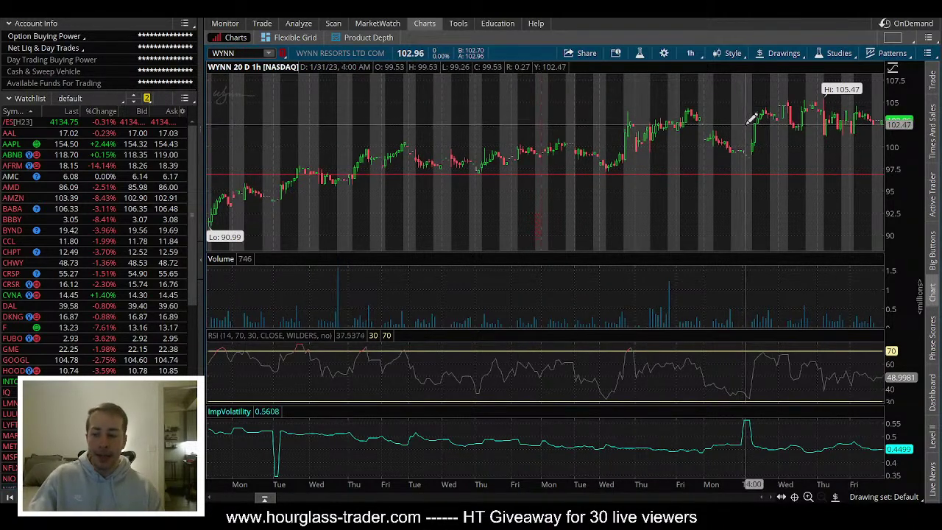
key(alt+Tab)
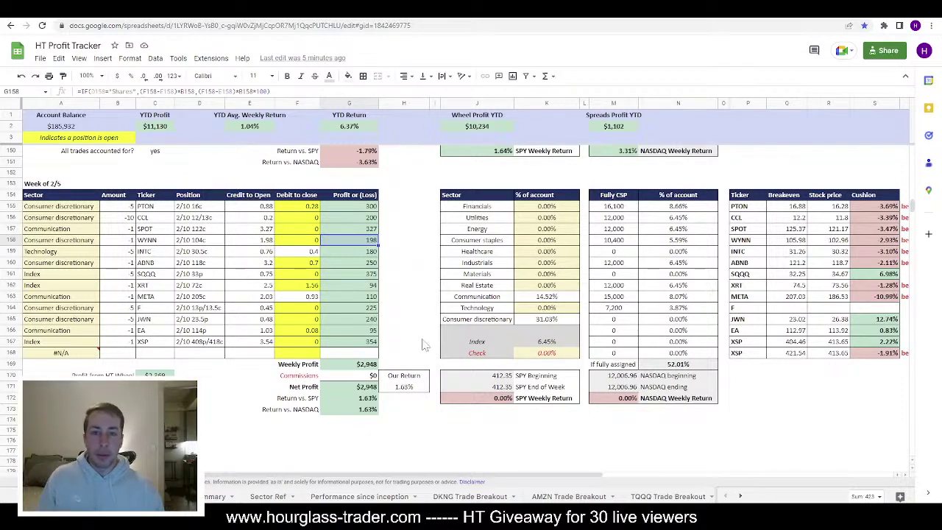
Step: Switch to thinkorswim and set the WYNN chart to the 1 Y : 1D time frame
key(alt+Tab)
click(691, 53)
click(652, 200)
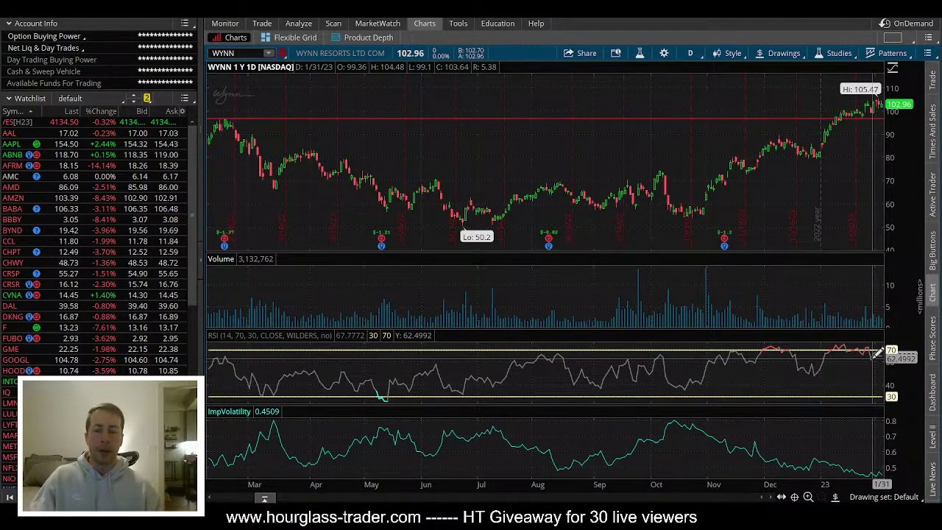
Step: Switch to the HT Profit Tracker sheet and sum the profit and the account percentages of the PTON through WYNN rows for the week of 2/5
key(alt+Tab)
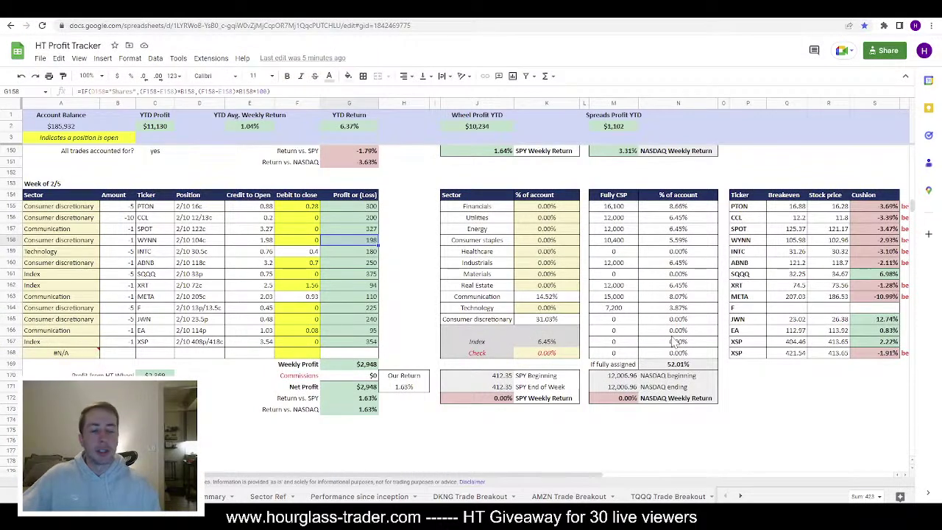
click(194, 242)
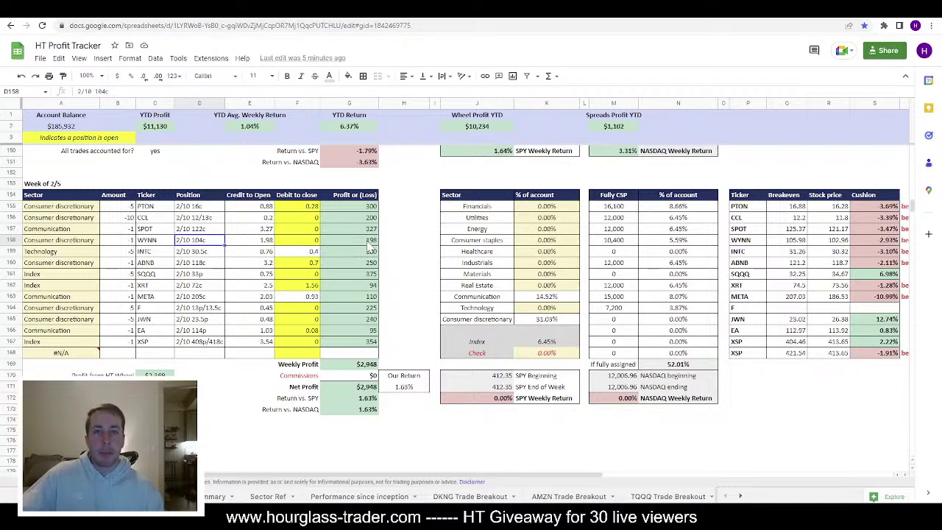
drag(369, 243, 360, 208)
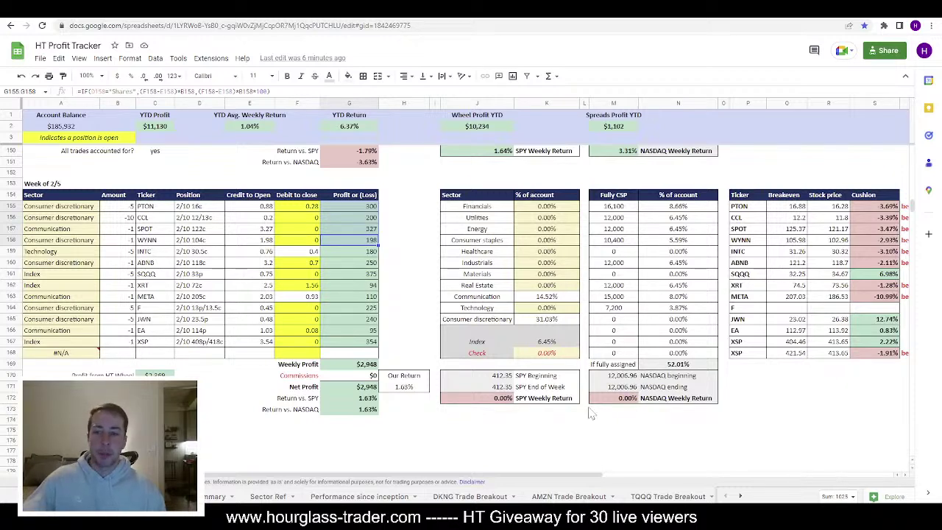
drag(691, 242, 684, 208)
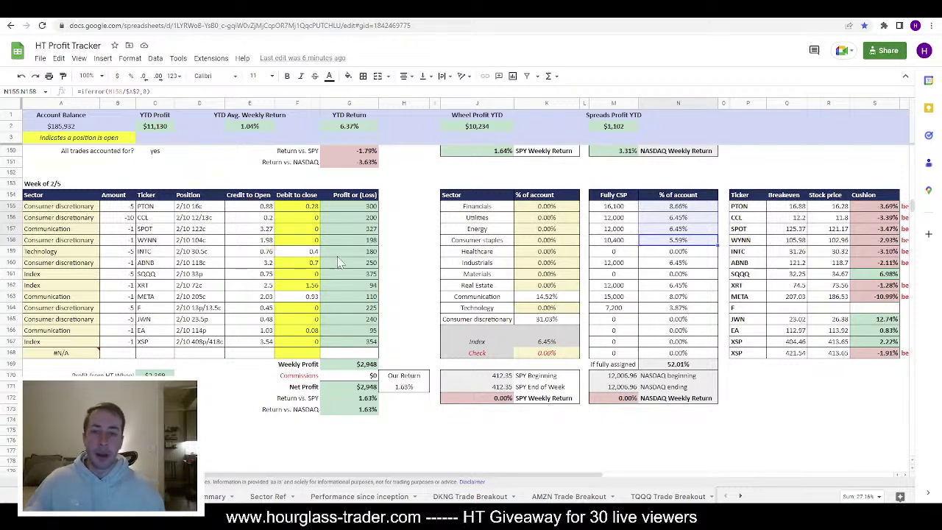
Step: From the INTC row in the tracker, switch to thinkorswim and show the recent INTC chart on the 180 D : 4h time frame
click(351, 253)
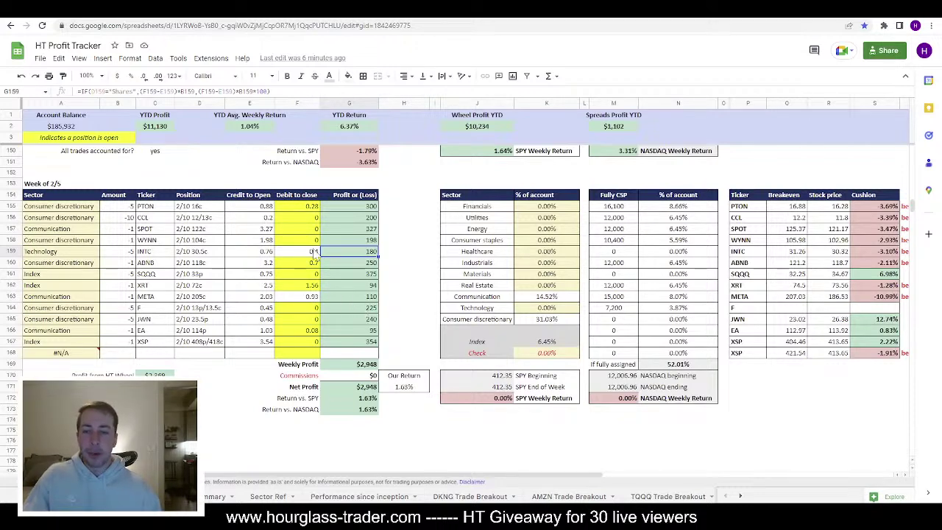
key(alt+Tab)
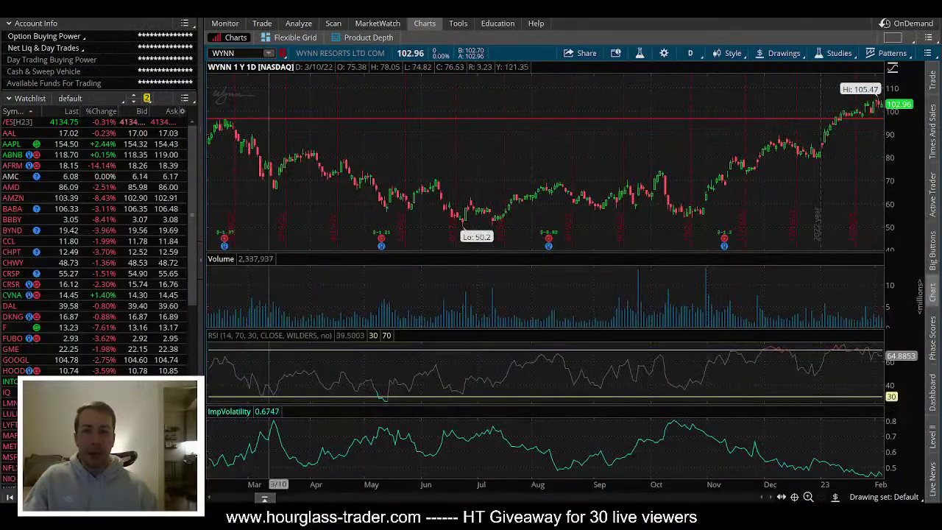
key(Return)
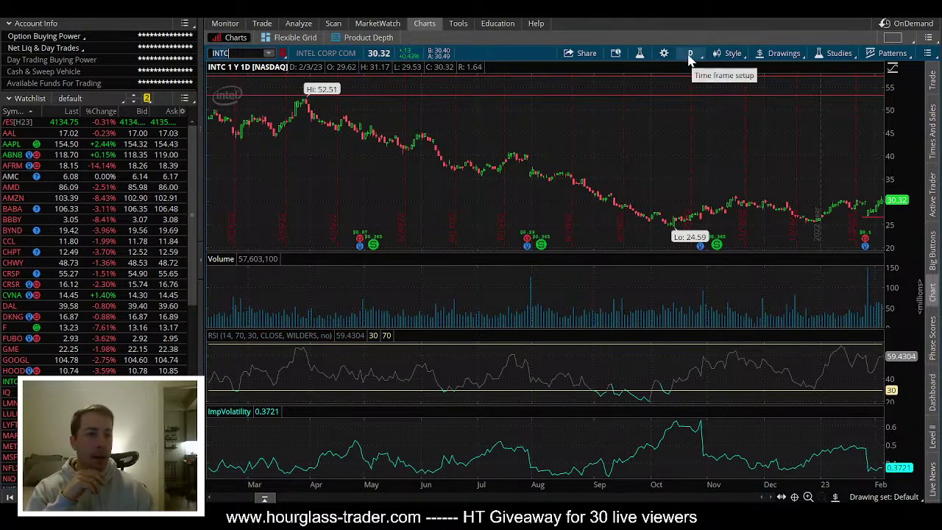
drag(841, 199, 883, 197)
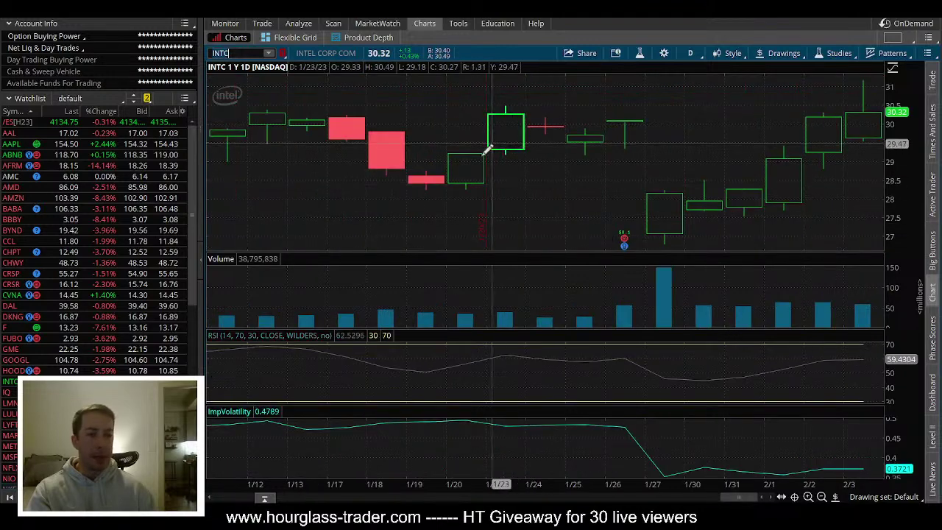
click(692, 55)
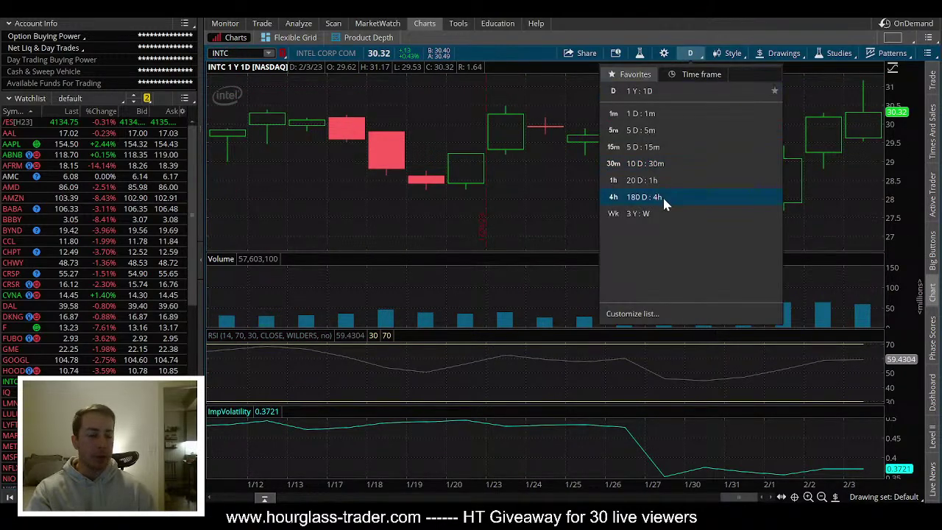
click(662, 198)
drag(805, 193, 876, 199)
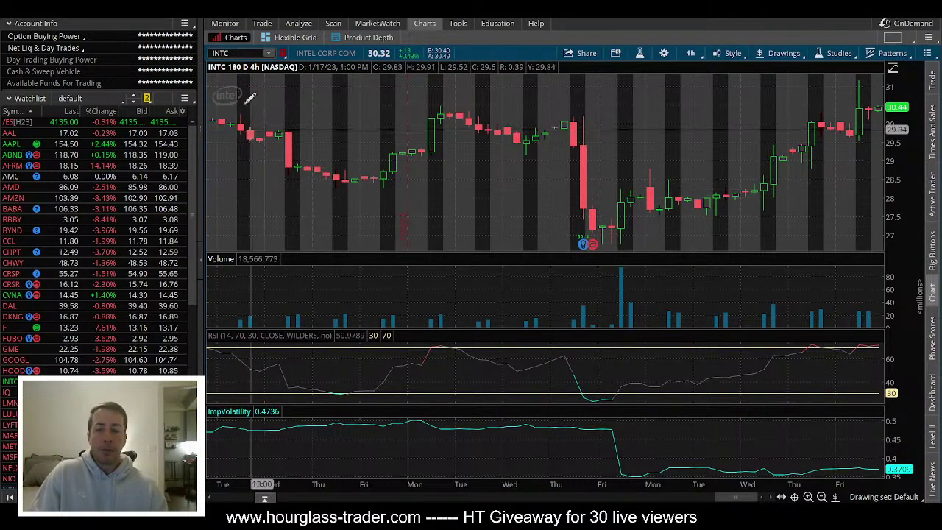
Step: Compare the INTC 2/10 30.5c debit to close in the tracker sheet with the INTC option chain in thinkorswim
key(alt+Tab)
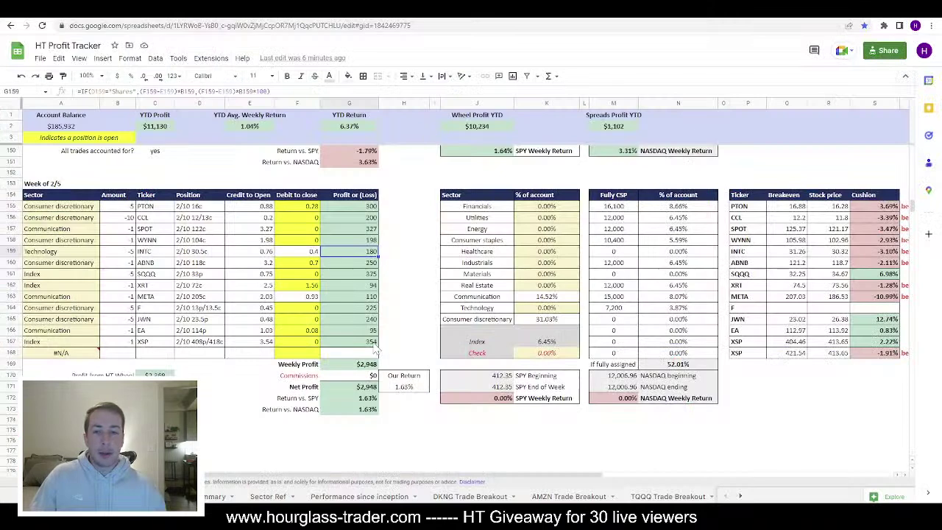
click(267, 255)
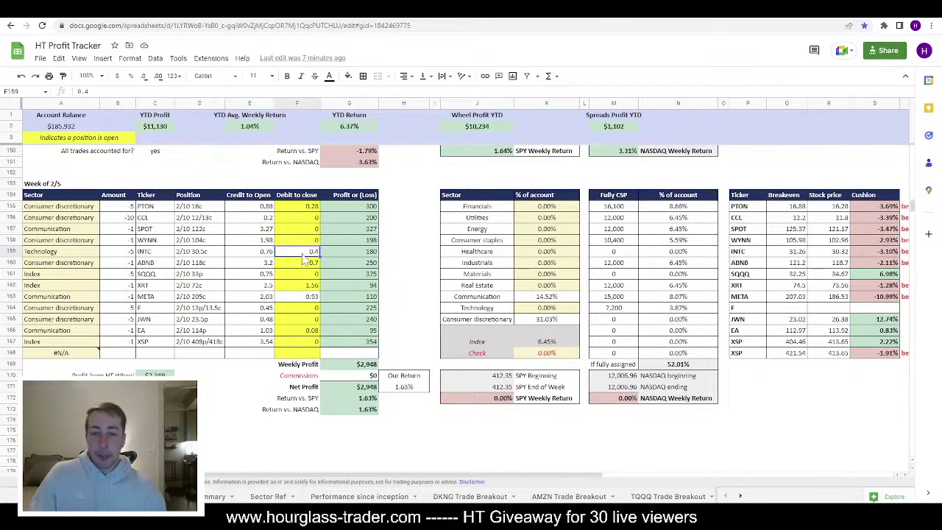
key(alt+Tab)
click(261, 25)
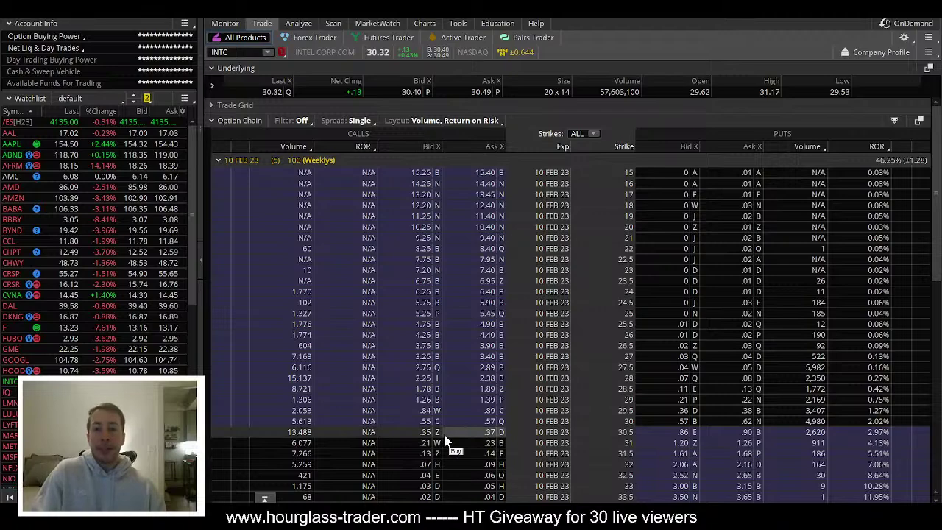
Step: Return to the tracker sheet and check the position and debit to close of the COF 2/3 119c trade
key(alt+Tab)
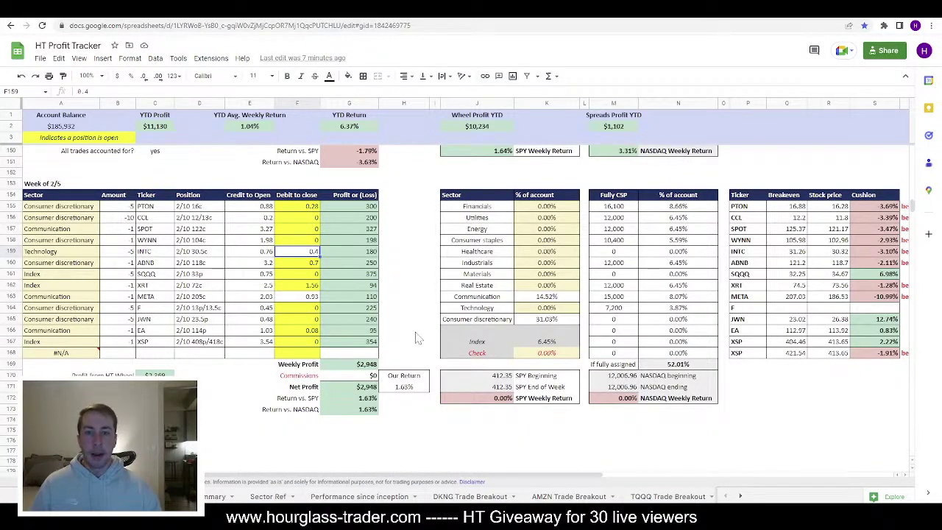
scroll(416, 339, up, 6)
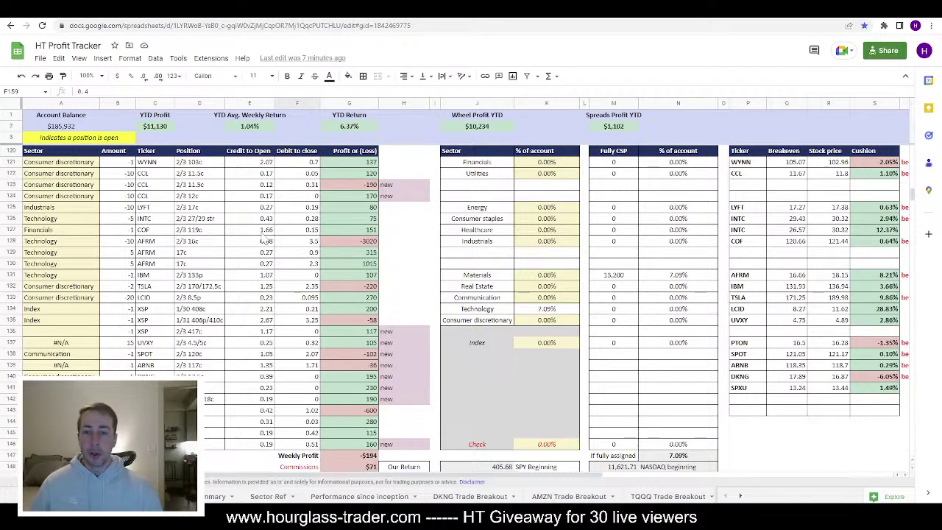
click(198, 232)
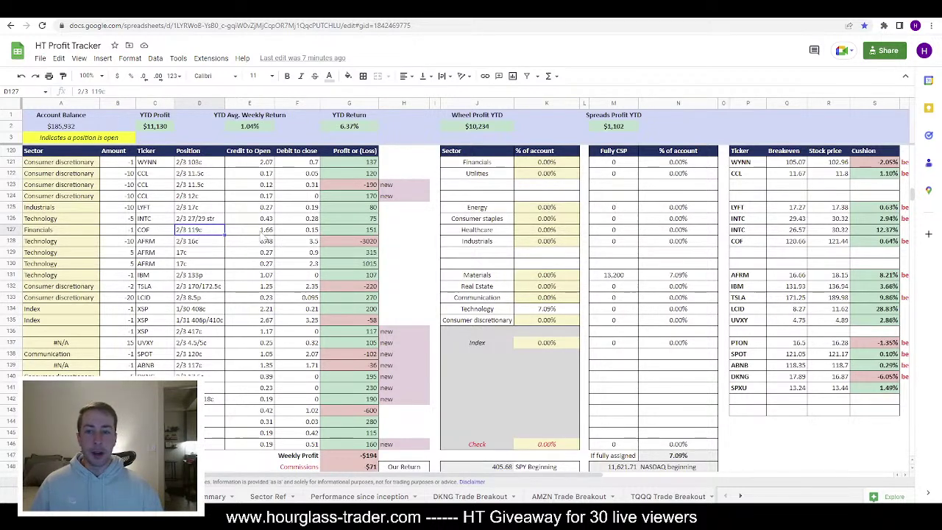
click(312, 234)
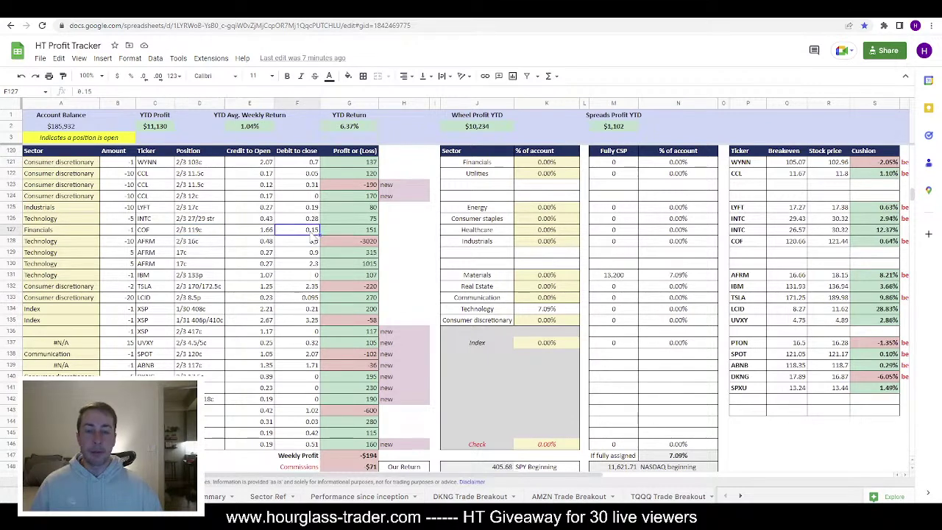
Step: Switch to thinkorswim and display the COF price chart on the 5 D : 5m time frame
key(alt+Tab)
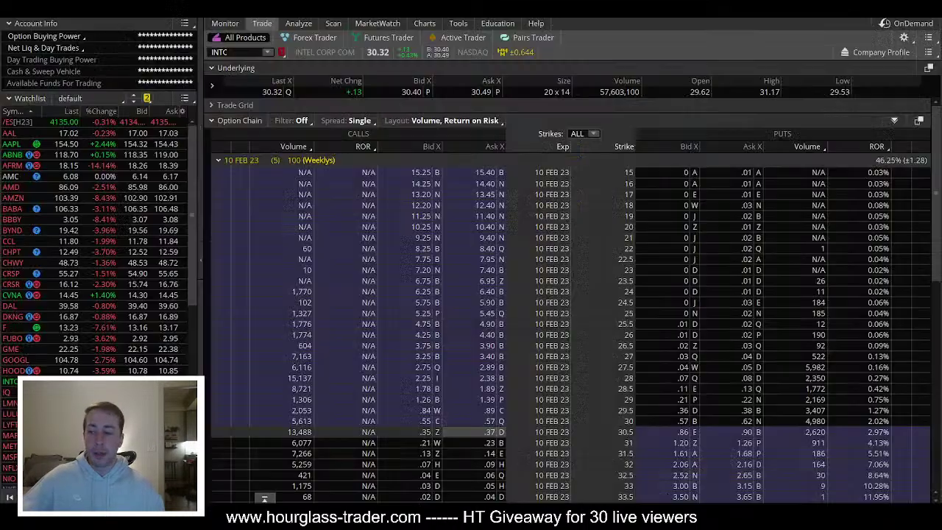
click(424, 23)
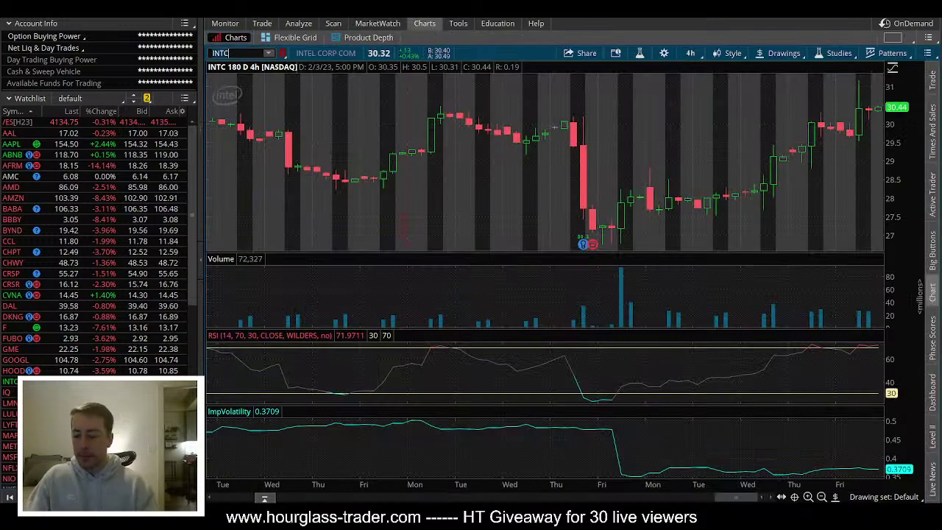
text(COF)
key(Return)
click(690, 53)
click(666, 129)
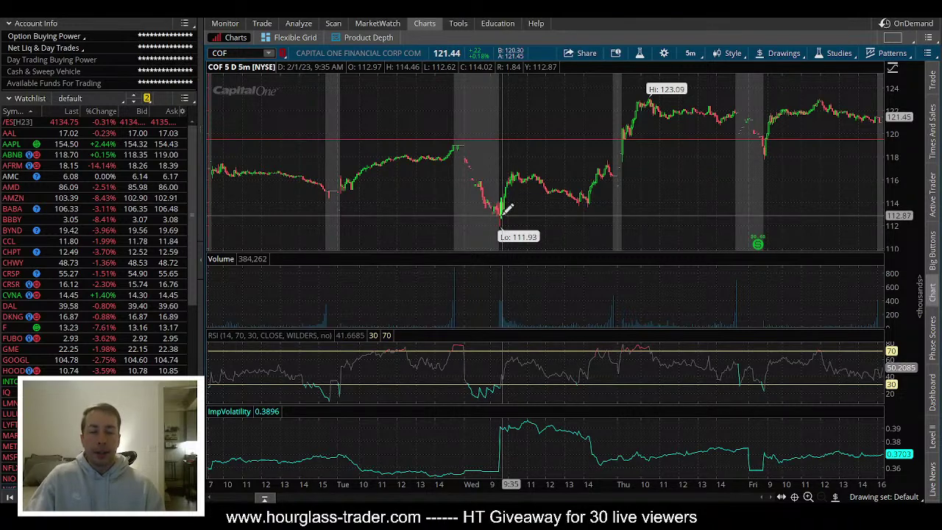
Step: Compare the COF trade's profit in the tracker sheet with the 5-minute COF chart in thinkorswim
key(alt+Tab)
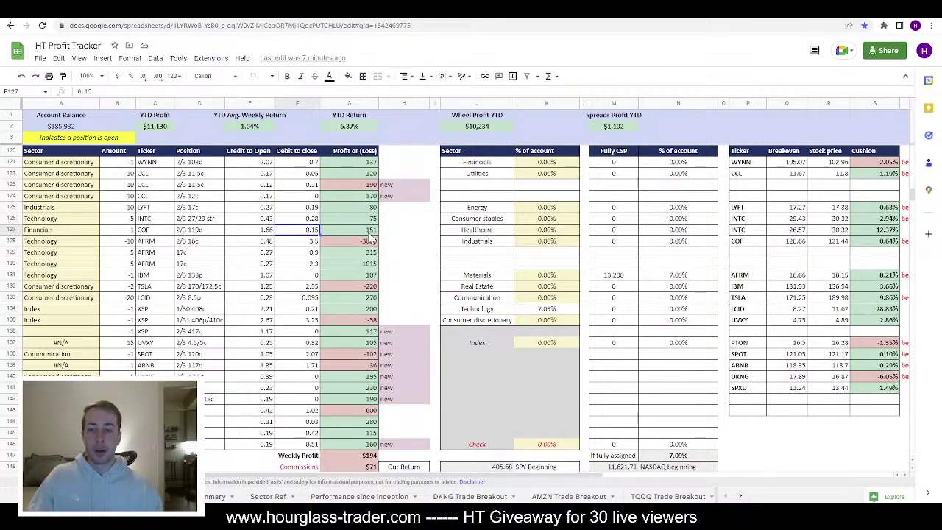
key(alt+Tab)
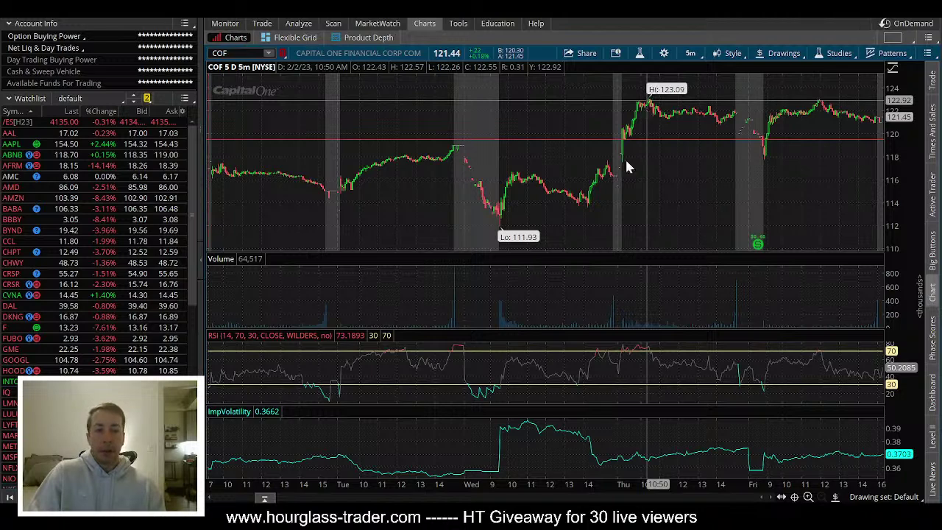
key(alt+Tab)
click(362, 232)
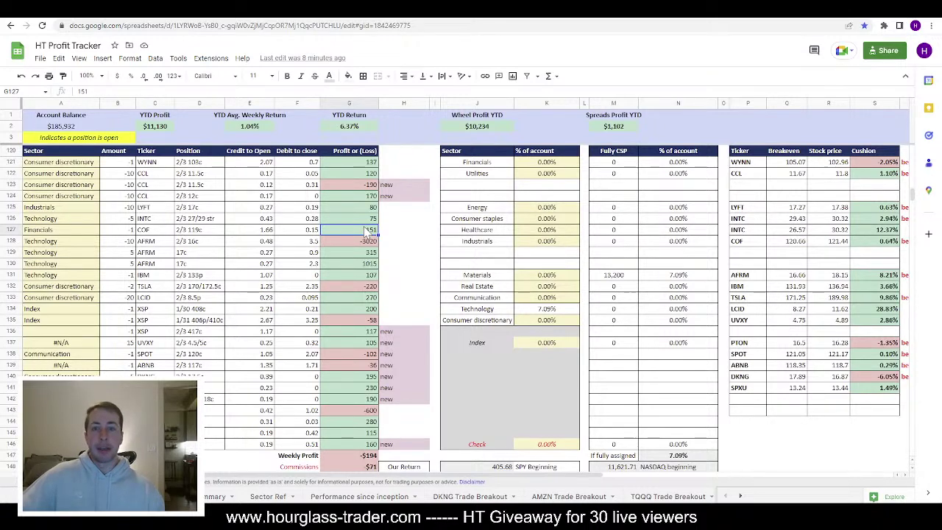
Step: Check the INTC trade's debit to close and profit in the tracker's week of 2/5 table
scroll(366, 231, down, 9)
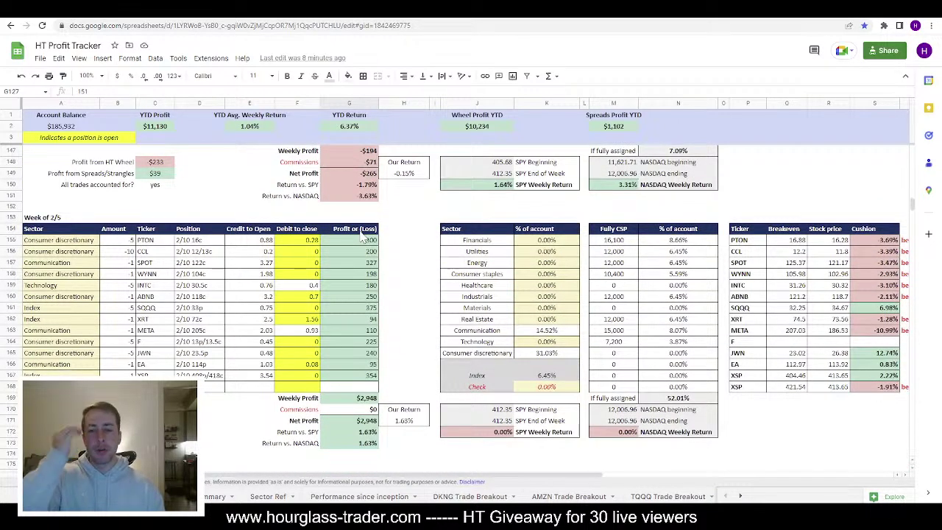
click(312, 287)
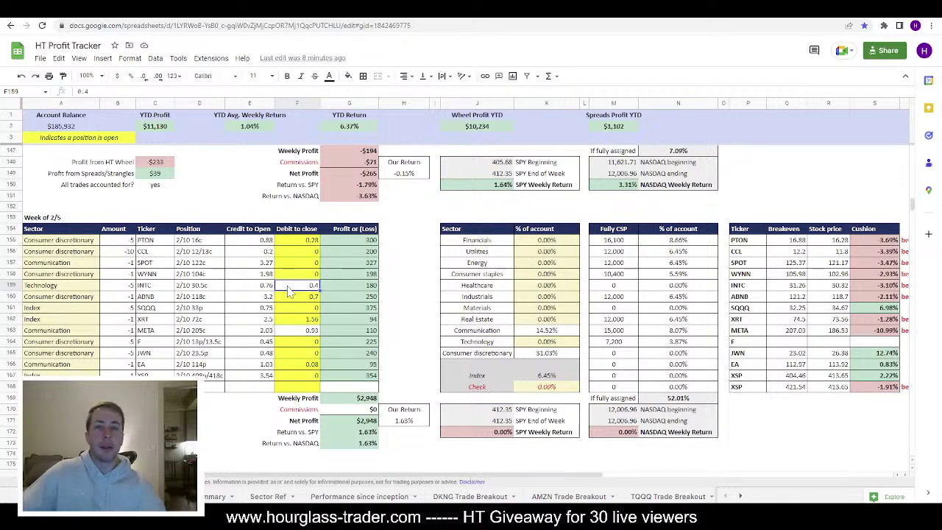
click(368, 287)
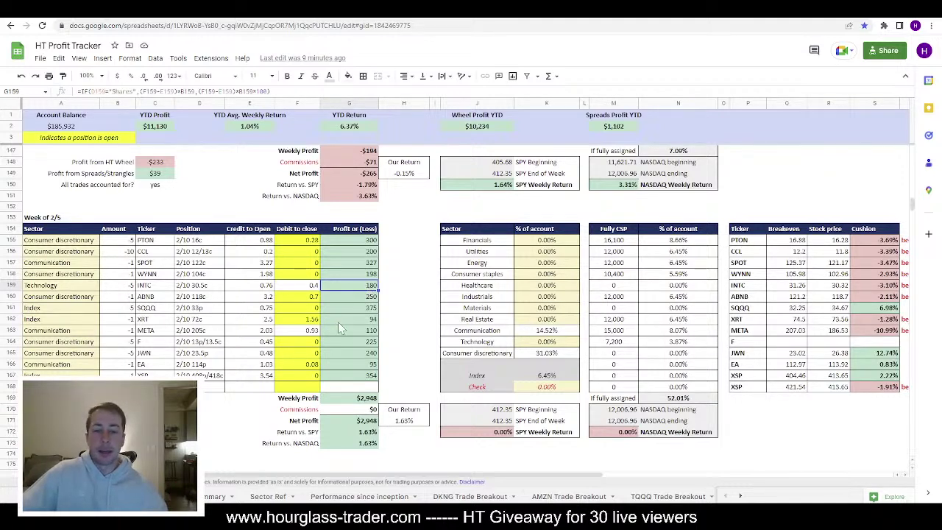
Step: Check META's debit to close in the tracker, and switch to thinkorswim to load the META chart
click(317, 331)
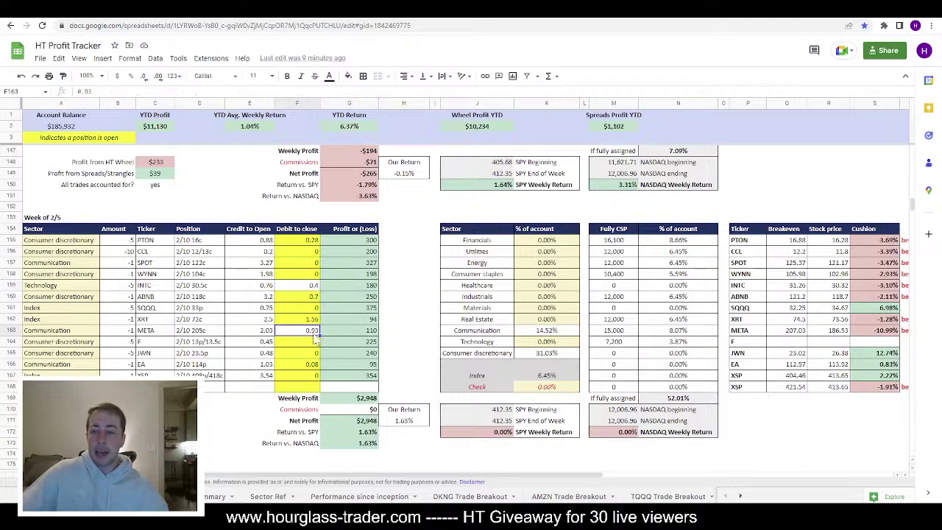
key(alt+Tab)
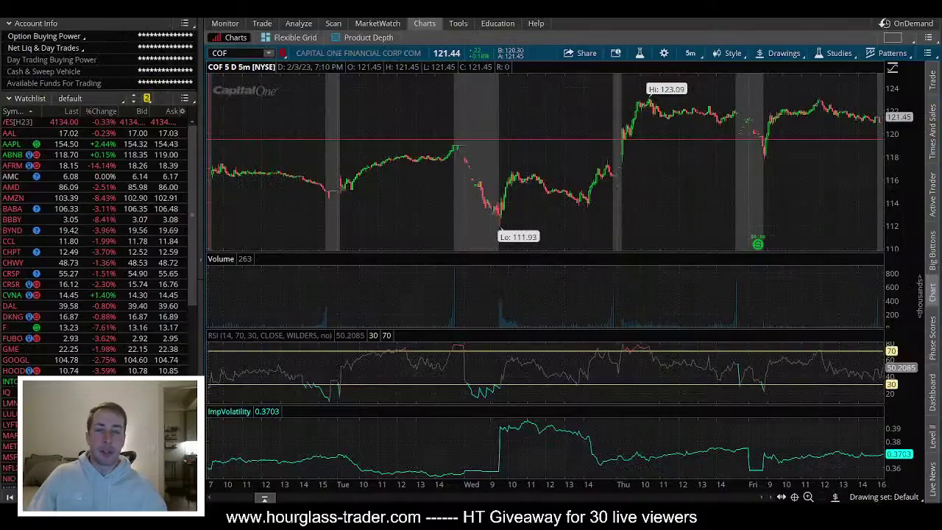
text(MET)
key(Return)
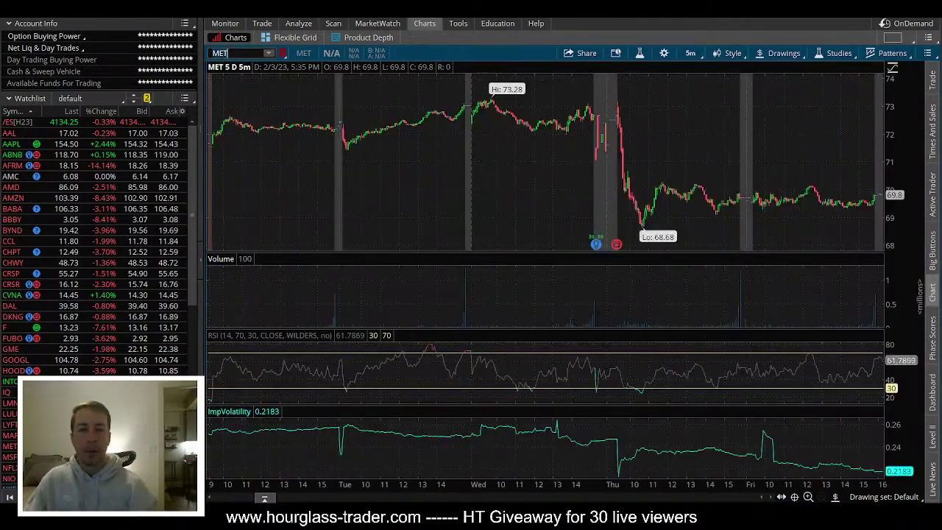
text(A)
key(Return)
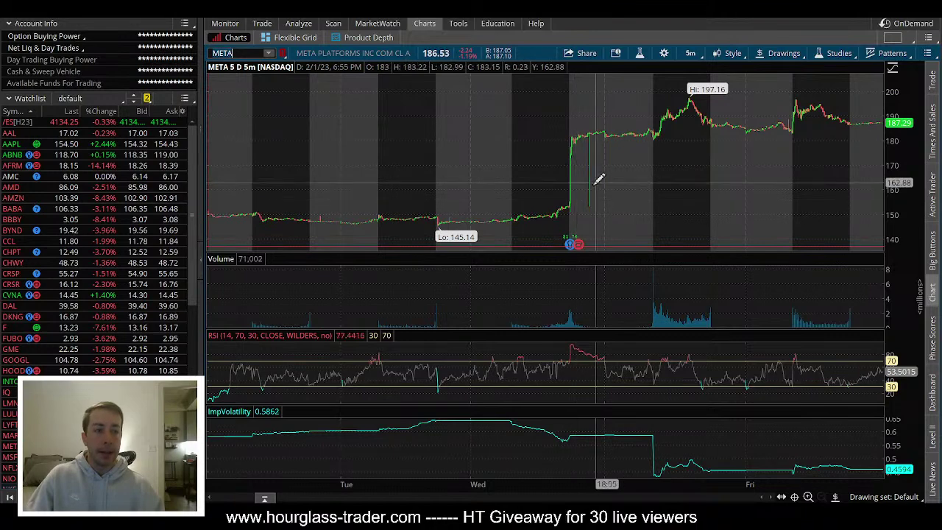
Step: Back in the tracker sheet, sum the META and INTC debits to close, and separately sum their profit cells
key(alt+Tab)
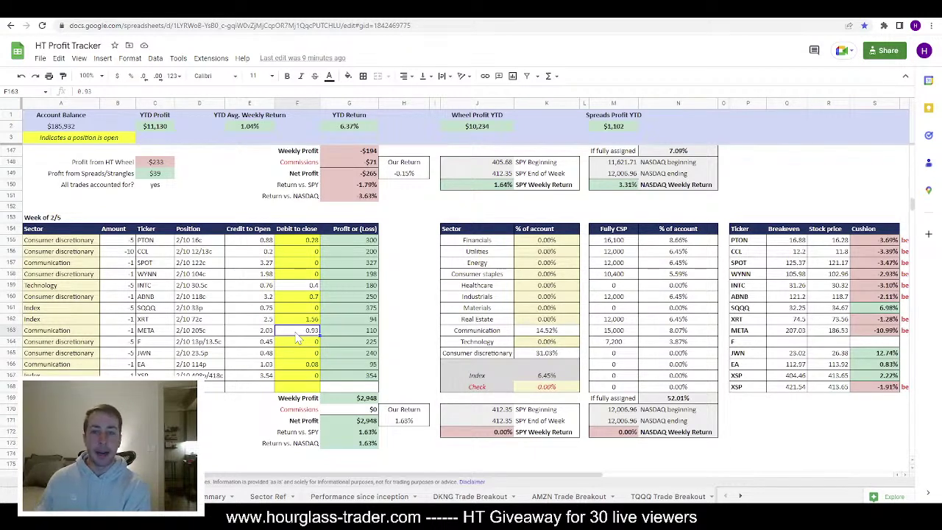
click(310, 287)
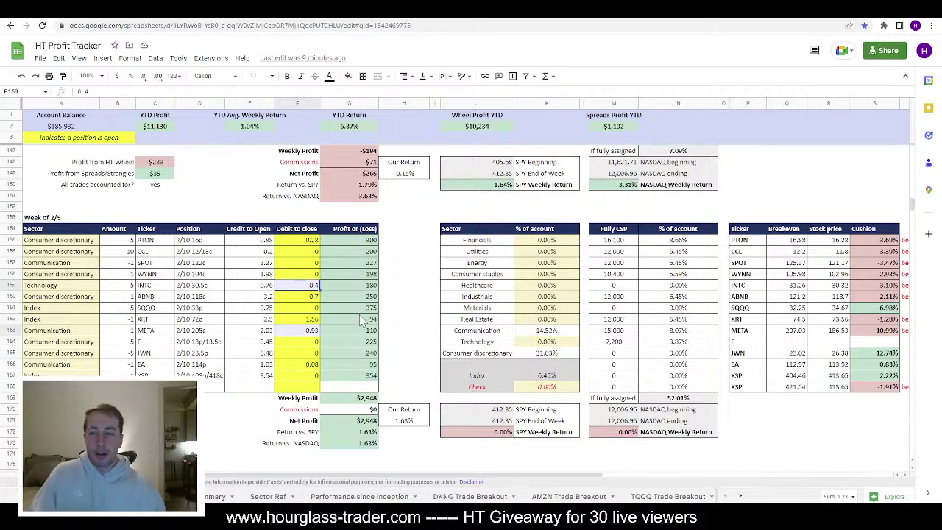
click(349, 330)
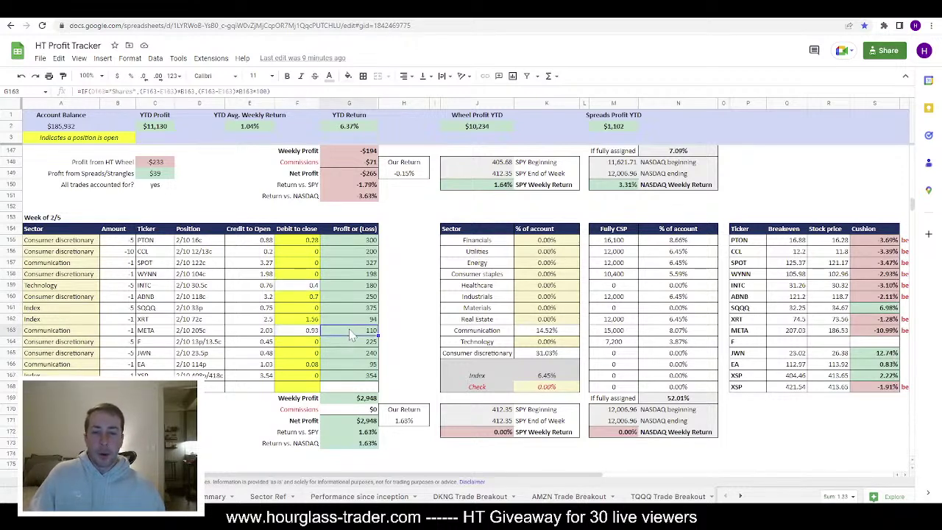
click(356, 285)
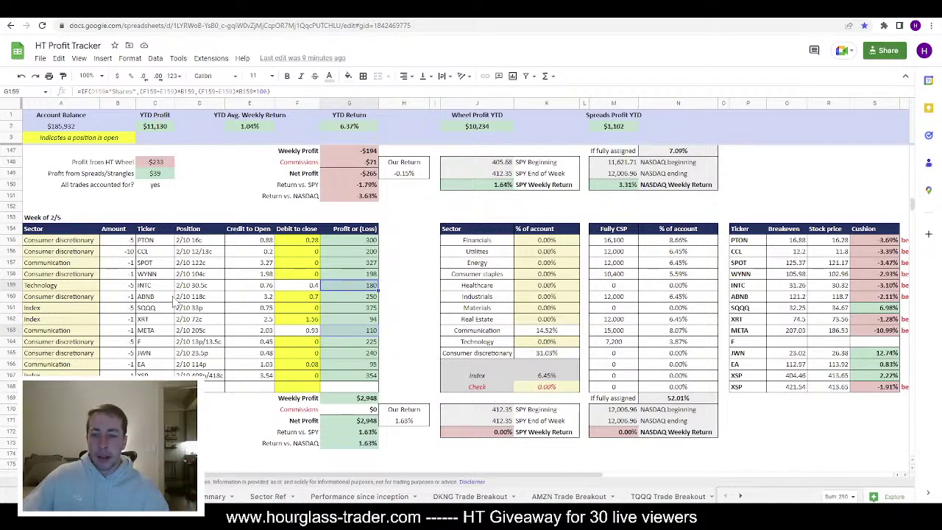
Step: Compare the ABNB 2/10 118c trade in the week of 2/5 with the previous week's ABNB 2/3 117c trade
click(172, 296)
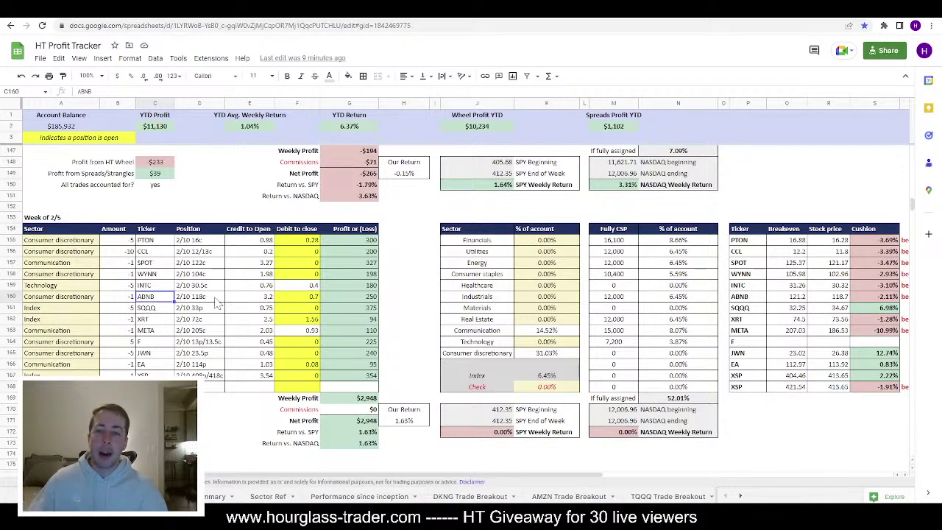
click(265, 299)
scroll(234, 300, up, 3)
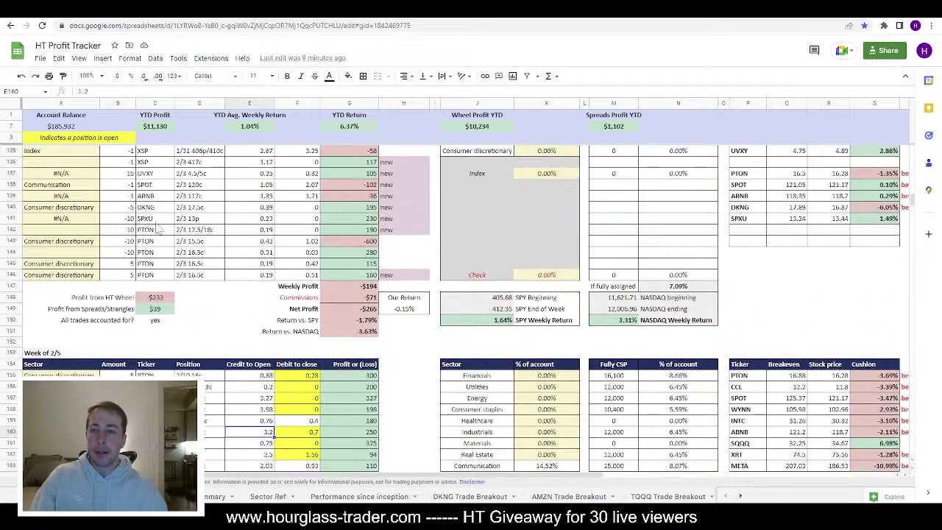
click(207, 198)
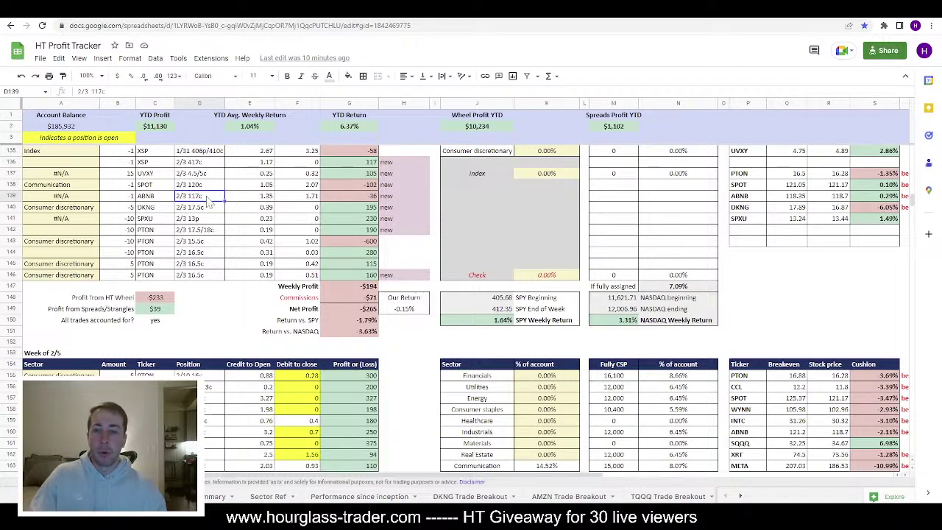
click(208, 433)
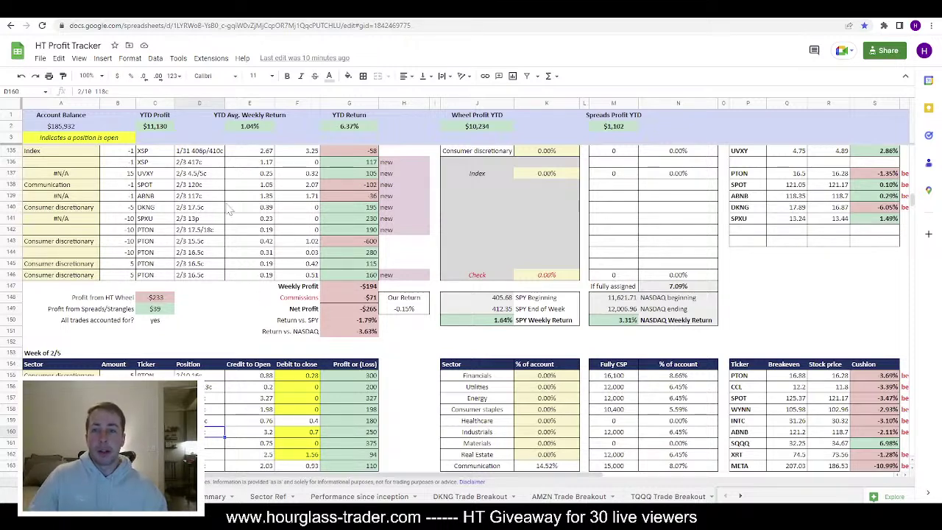
click(313, 199)
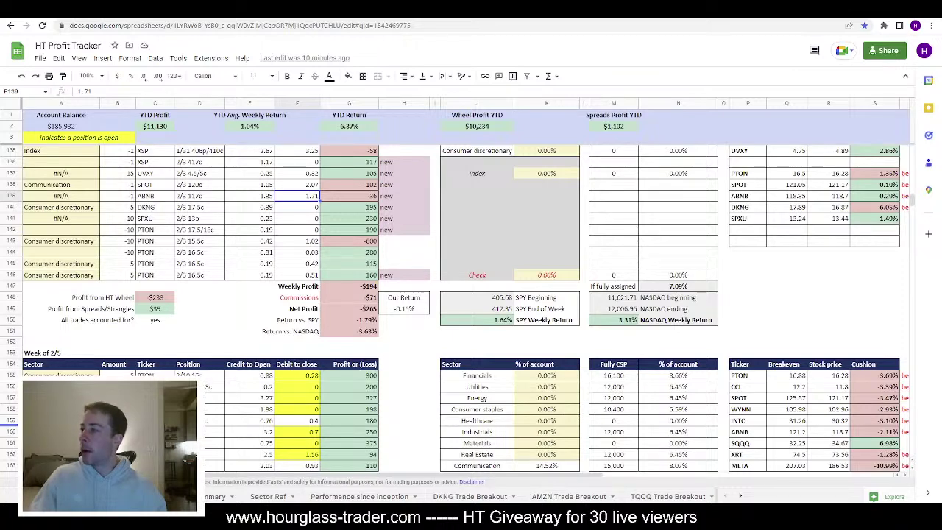
Step: Switch to Discord's ht-trades channel, highlight the ABNB roll message through its breakeven calculation, and return to the tracker sheet
key(alt+Tab)
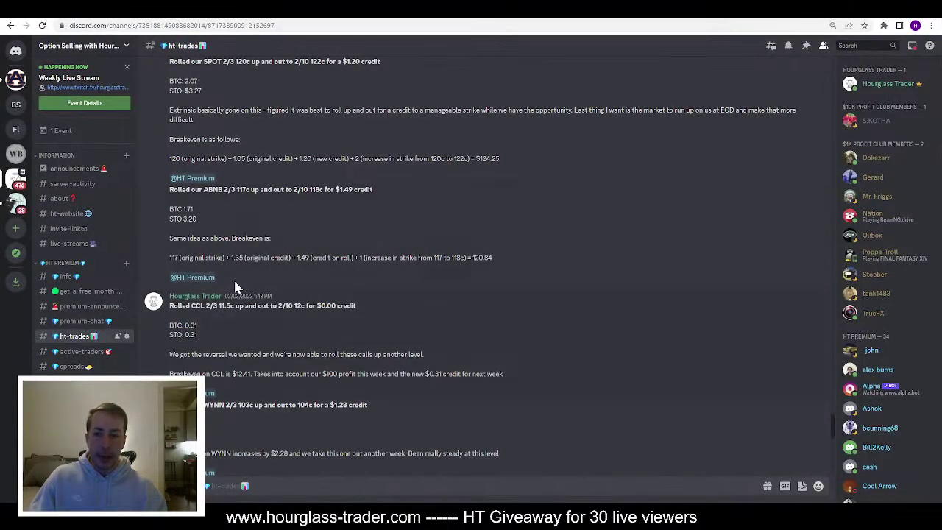
drag(497, 257, 169, 193)
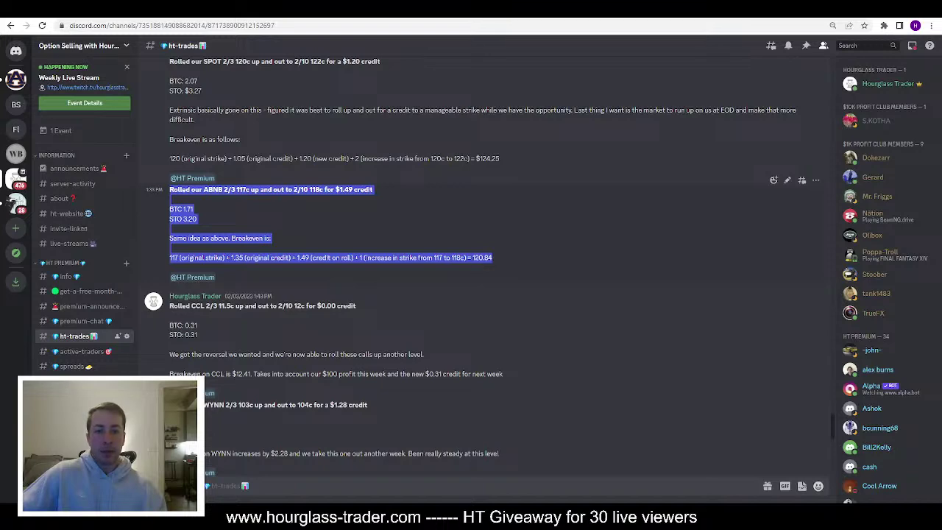
click(206, 17)
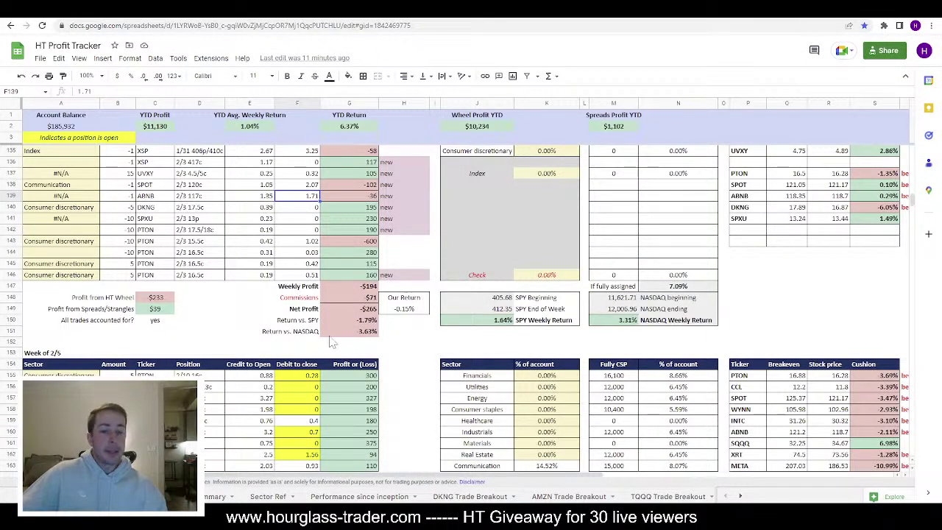
Step: Switch to thinkorswim, load the ABNB chart, and draw two horizontal lines at about 118 and 121
key(alt+Tab)
text(ABNB)
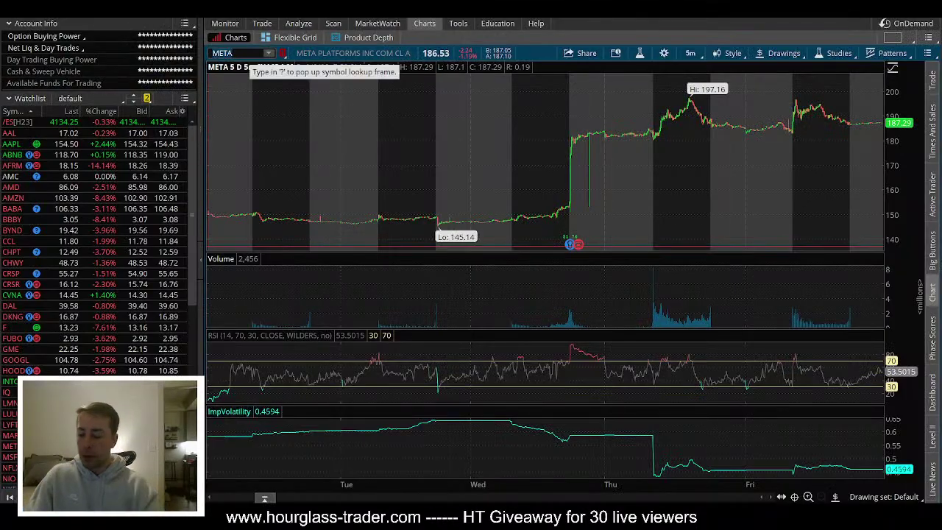
key(Return)
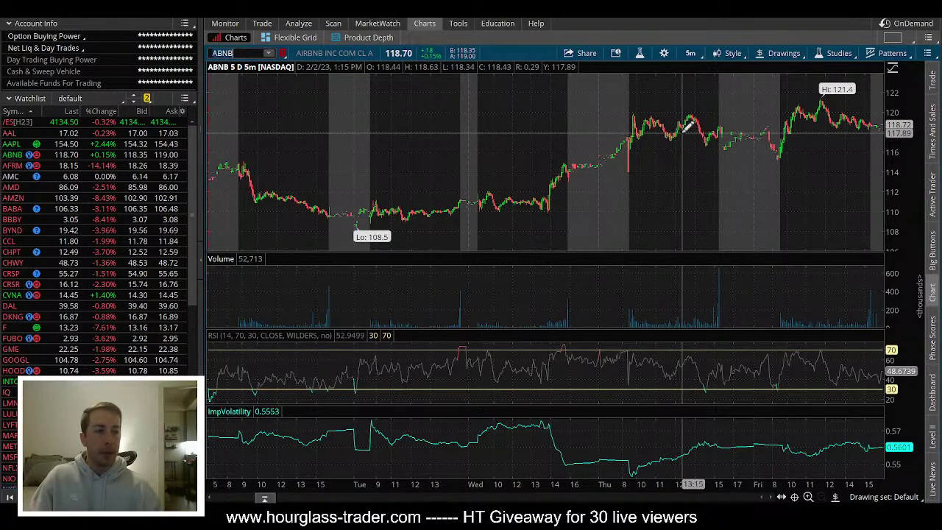
click(421, 131)
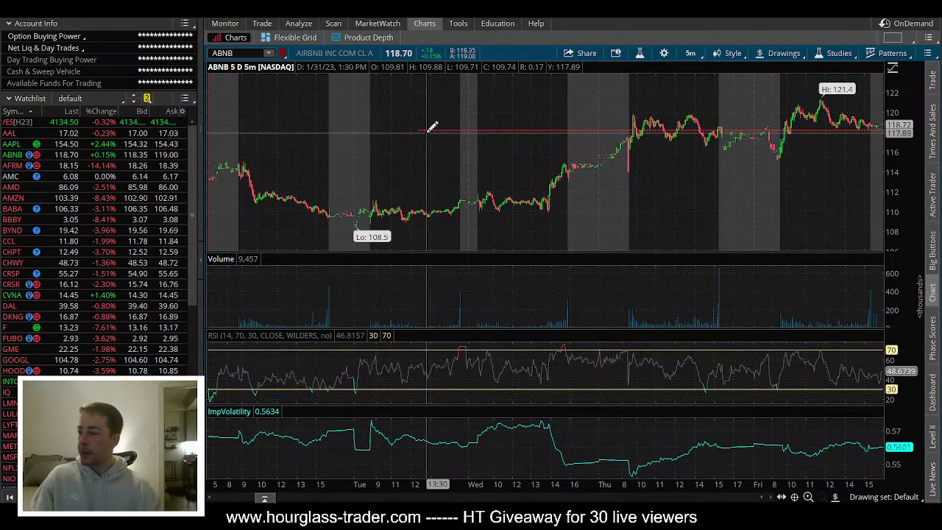
click(476, 113)
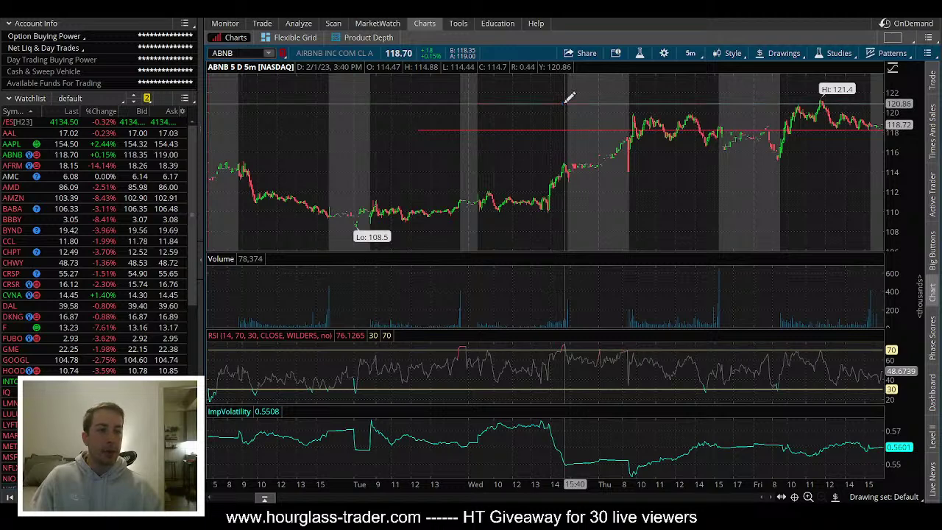
click(565, 103)
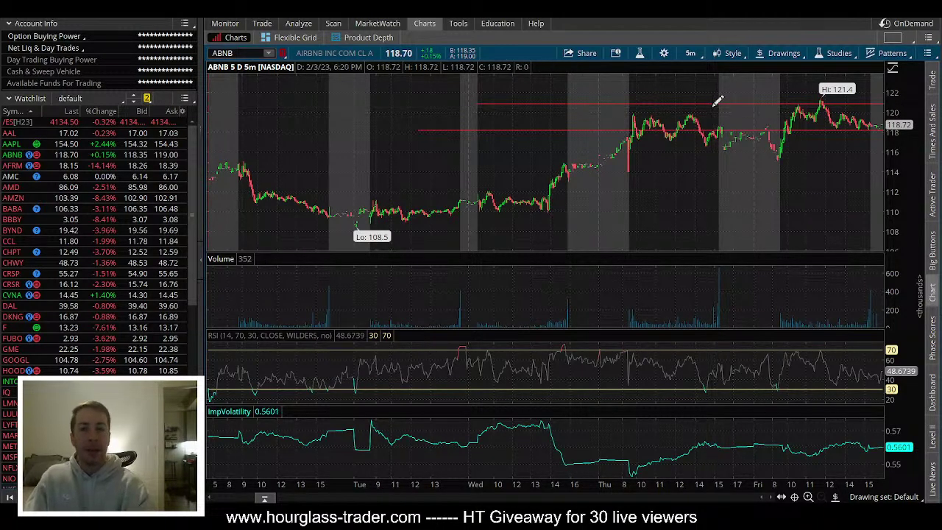
Step: Switch back to the tracker sheet and check the SQQQ ticker and 2/10 33p position in the week of 2/5
key(alt+Tab)
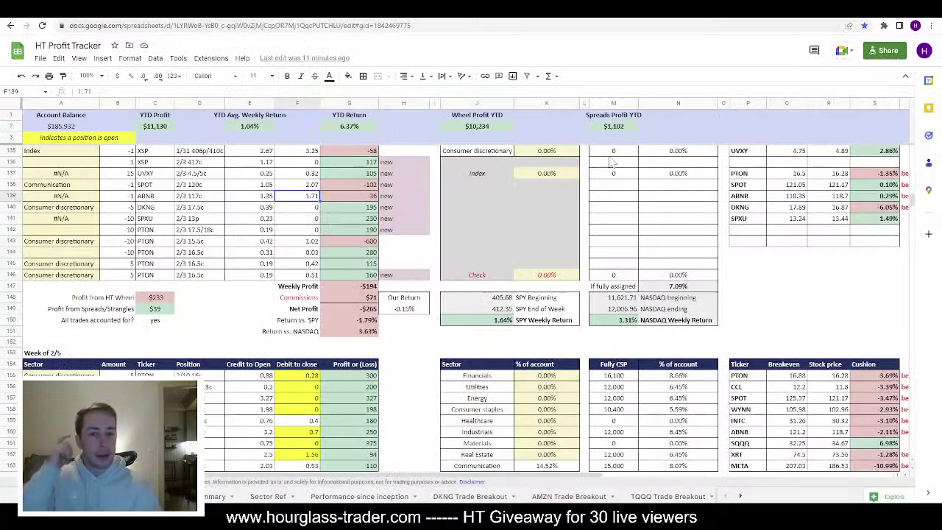
scroll(351, 272, down, 2)
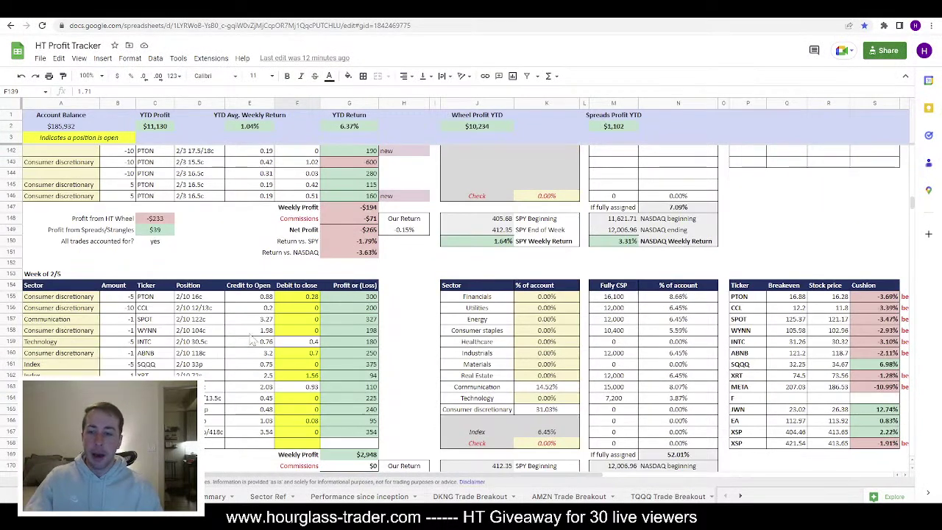
click(164, 365)
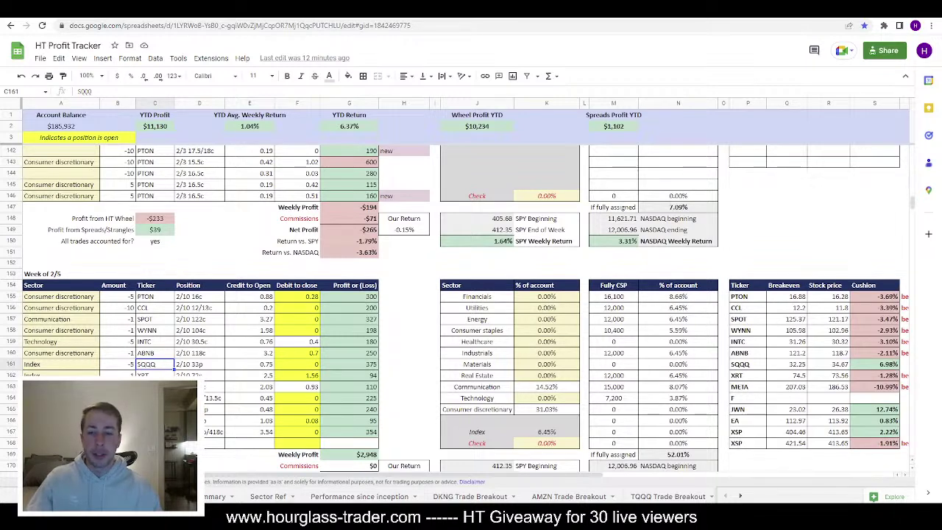
click(197, 364)
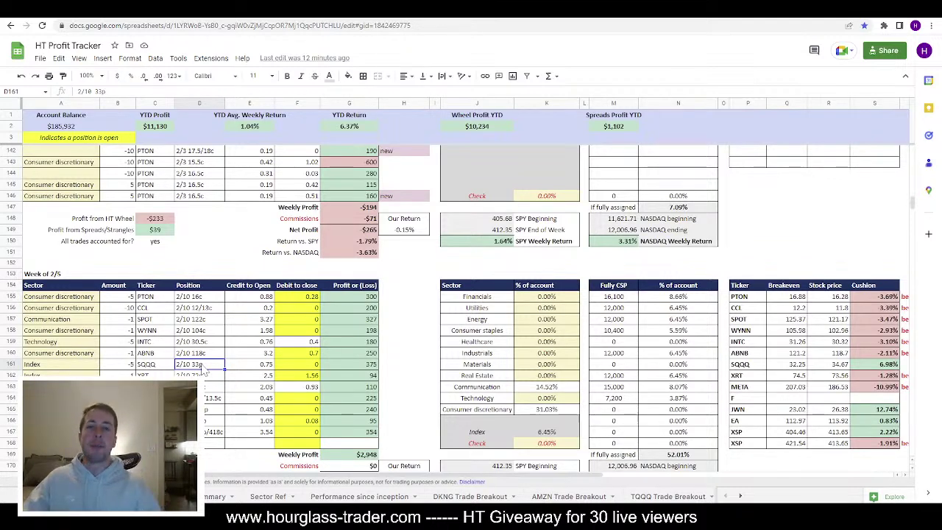
click(391, 298)
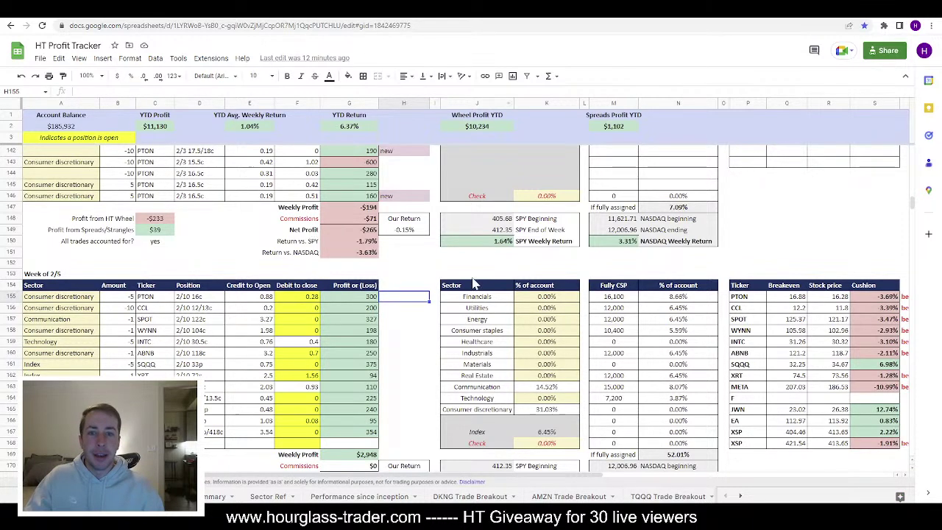
Step: Switch to thinkorswim, load the SQQQ chart, and change it to the 1-year daily view
key(alt+Tab)
text(SQQQ)
key(Return)
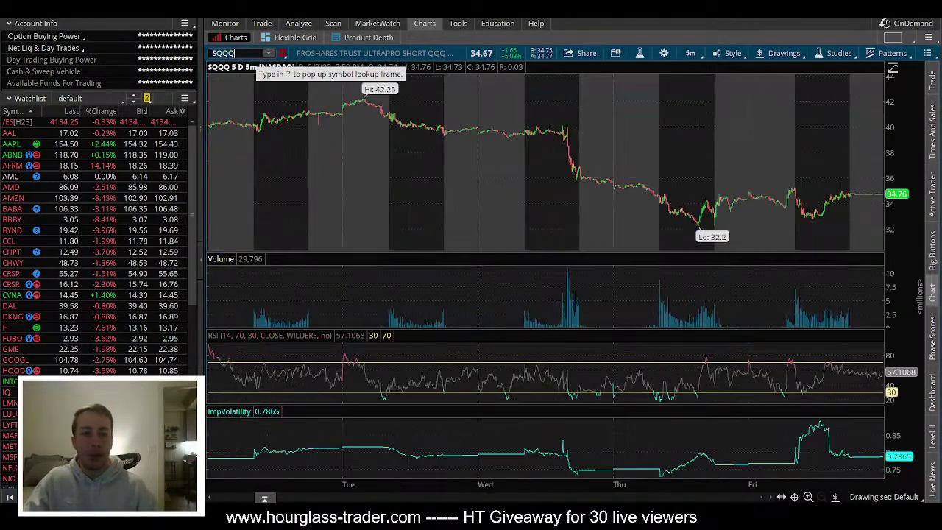
click(691, 53)
click(670, 197)
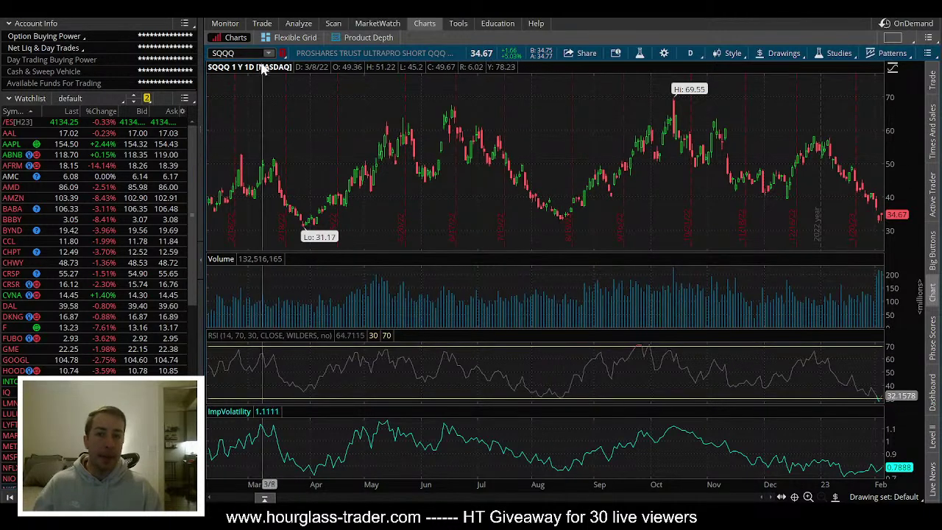
Step: Load the daily SPY chart and return to SQQQ to compare their price and RSI
click(234, 53)
text(SPY)
key(Return)
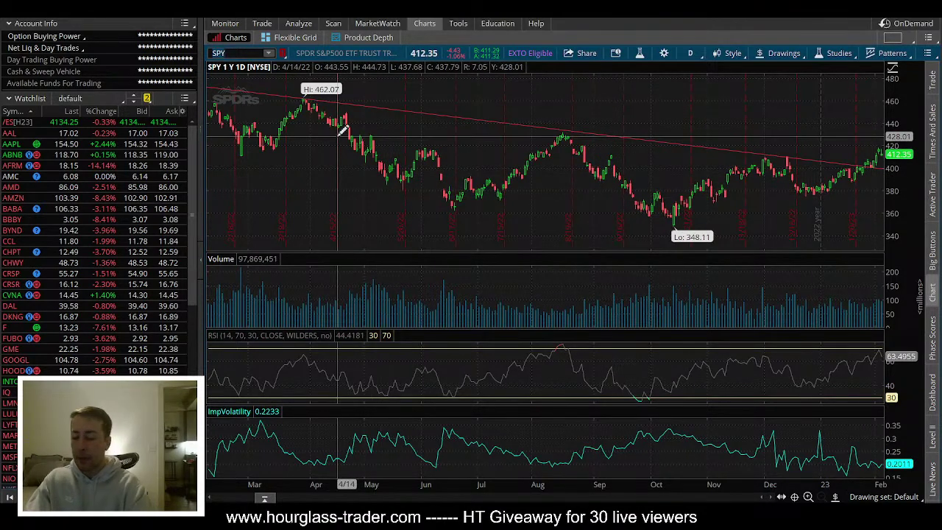
text(SQQQ)
key(Return)
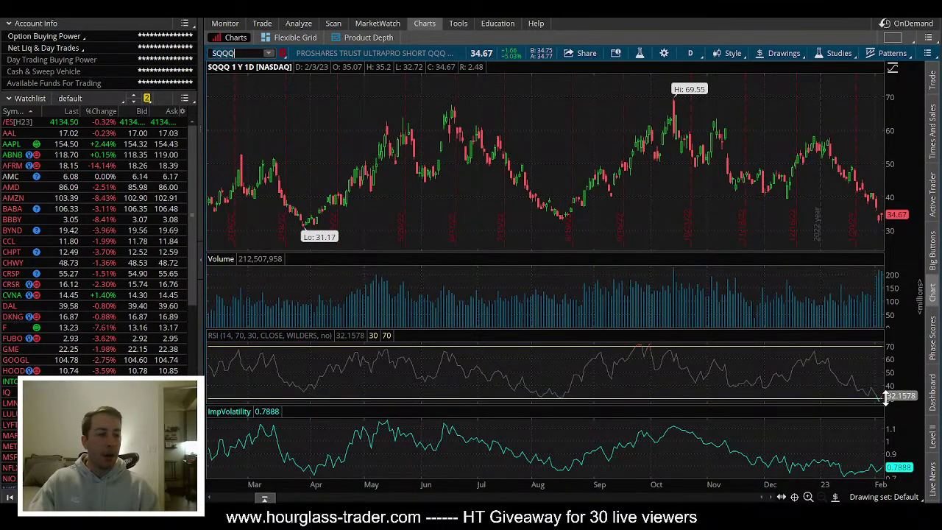
Step: Examine the daily UVXY chart, and bring the SPY chart back up for comparison
text(UVX)
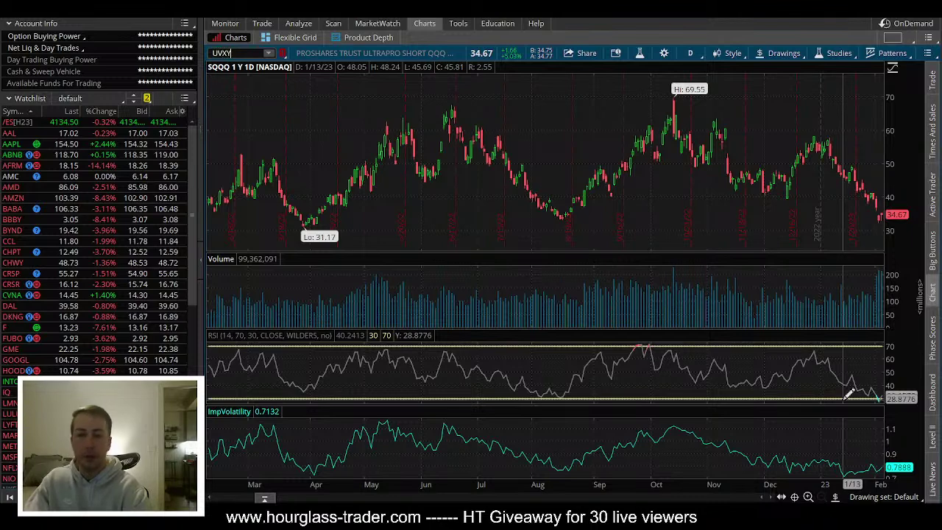
text(Y)
key(Return)
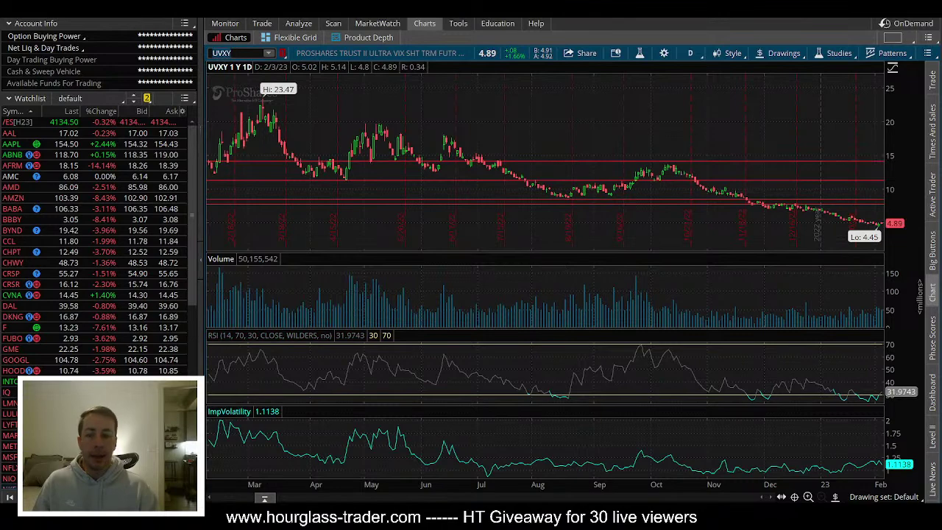
click(239, 53)
text(SPY)
key(Return)
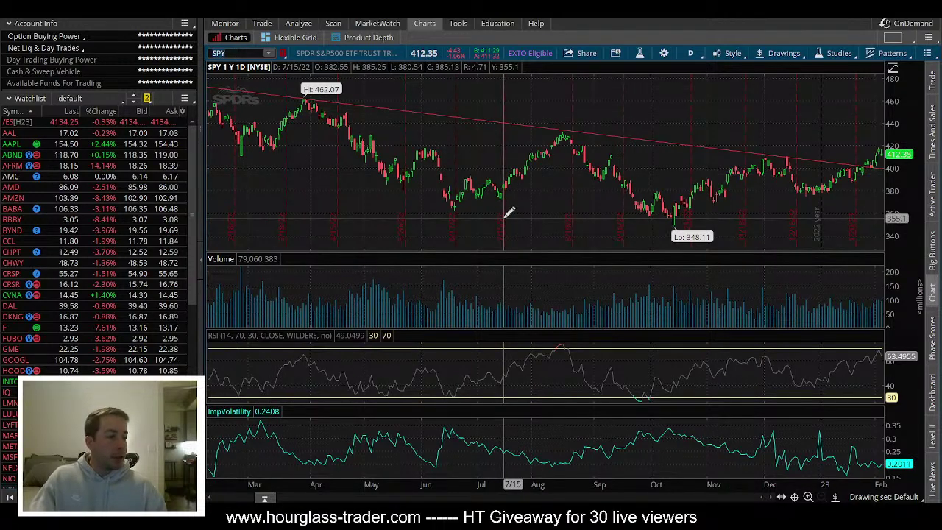
Step: Switch to the tracker sheet and check the SQQQ trade's amount and cushion in the week of 2/5
key(alt+Tab)
scroll(366, 384, down, 2)
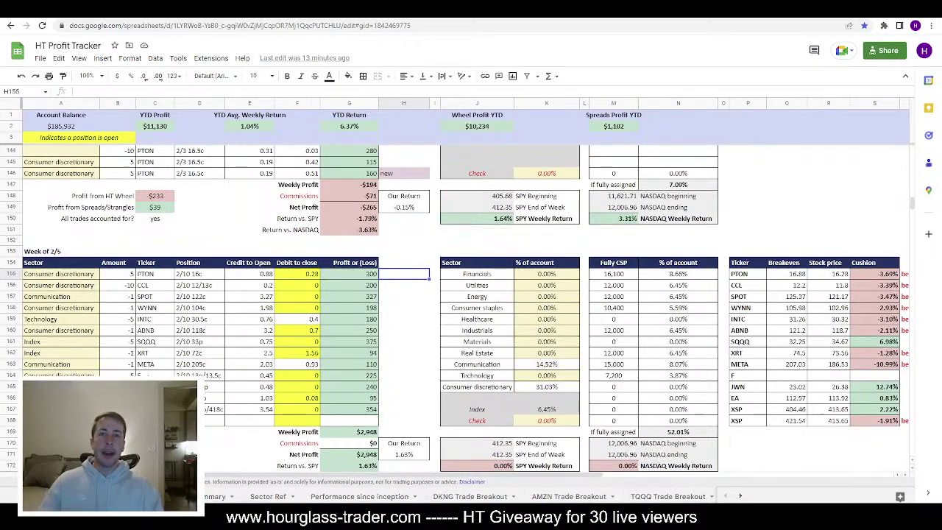
click(124, 343)
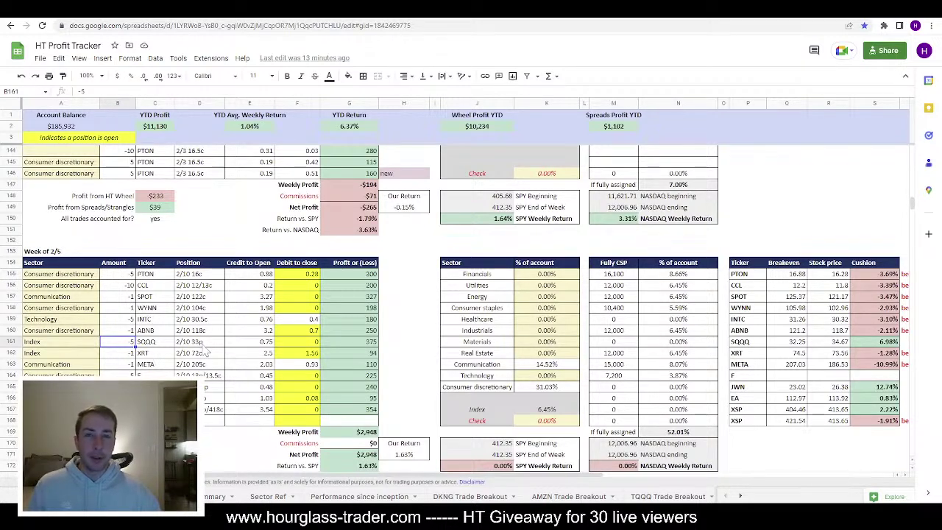
click(874, 345)
key(ctrl+b)
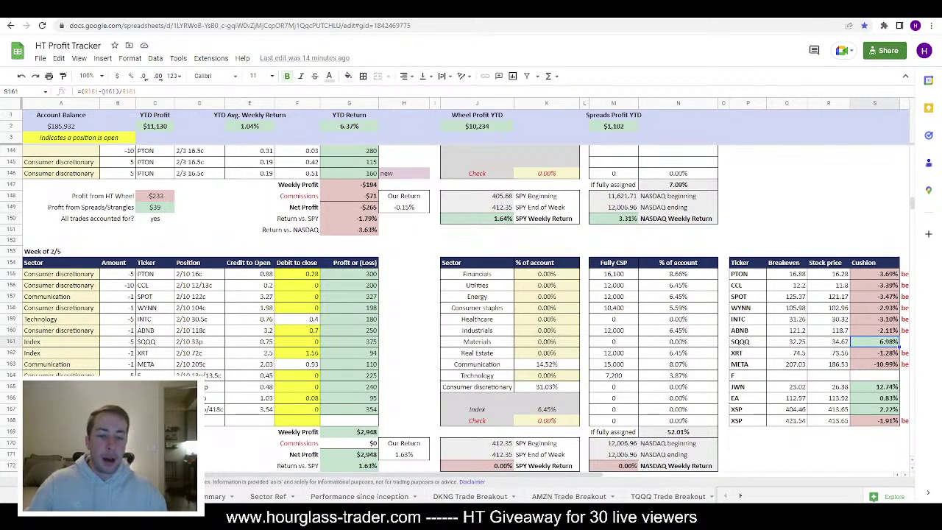
Step: In thinkorswim, load the SQQQ chart, draw a horizontal line at about 32.2, and extend it across the whole chart
key(alt+Tab)
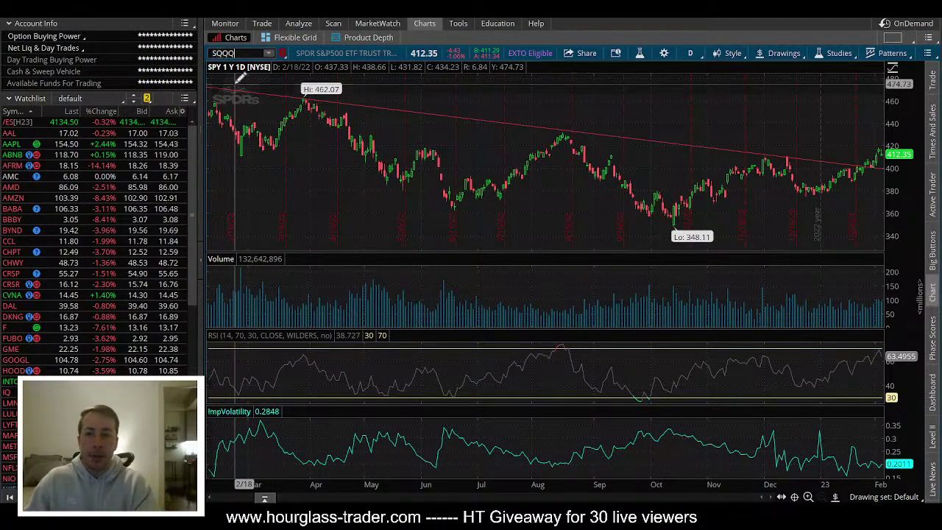
text(SQQQ)
key(Return)
click(667, 223)
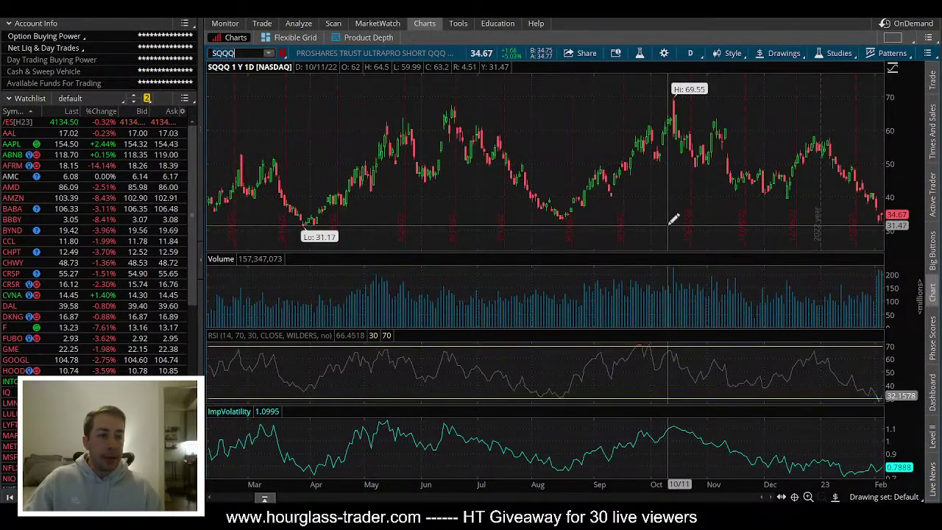
click(535, 221)
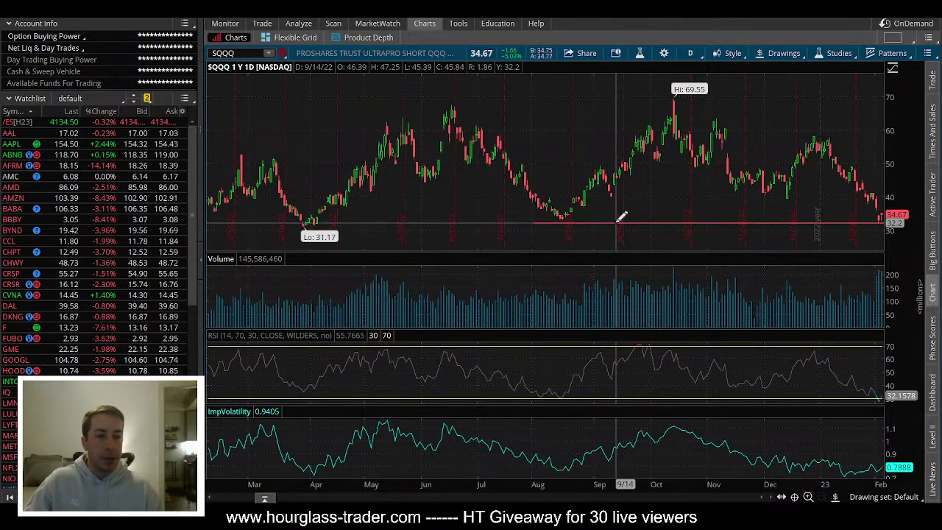
right_click(620, 222)
click(670, 302)
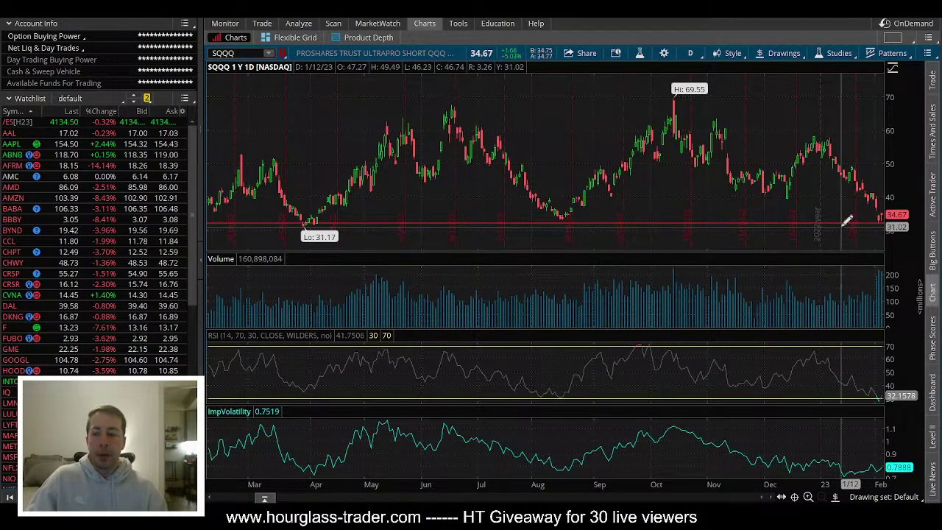
Step: Locate the XRT trade in the tracker sheet, and switch to thinkorswim to load the daily XRT chart
key(alt+Tab)
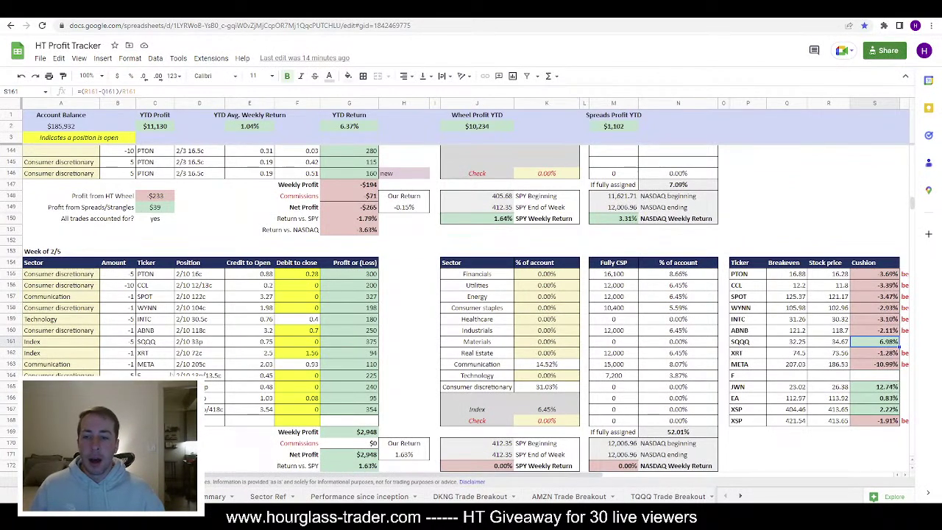
click(160, 356)
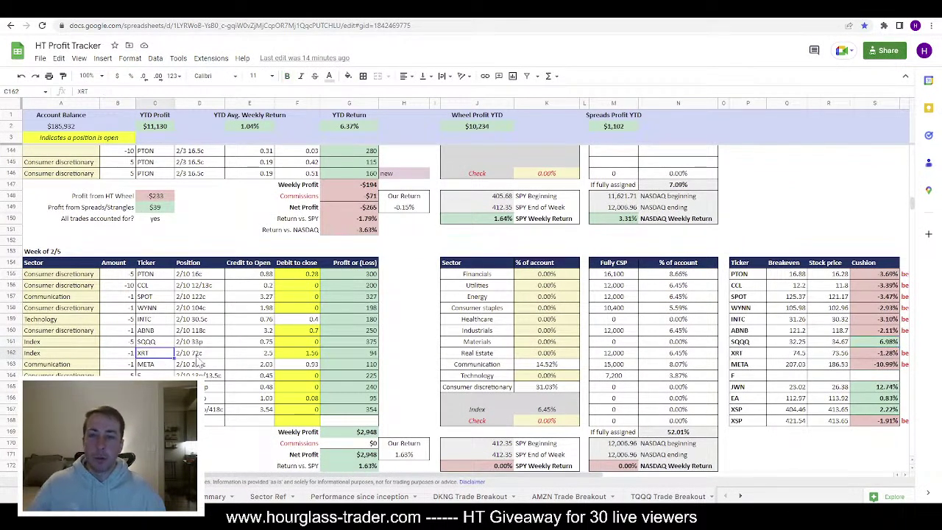
key(alt+Tab)
text(XRT)
key(Return)
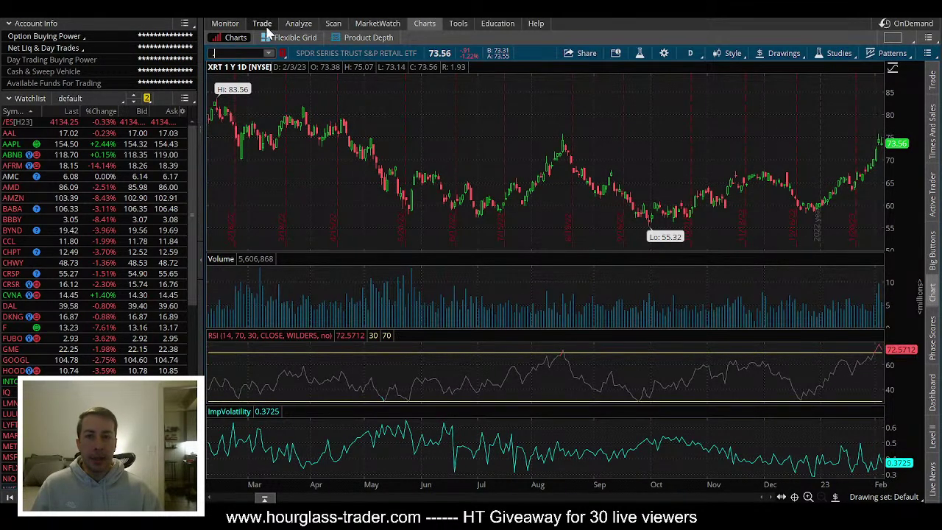
Step: Look over the XRT option chain for 10 FEB 23, and check the XRT trade in the tracker sheet
click(261, 22)
scroll(755, 313, down, 8)
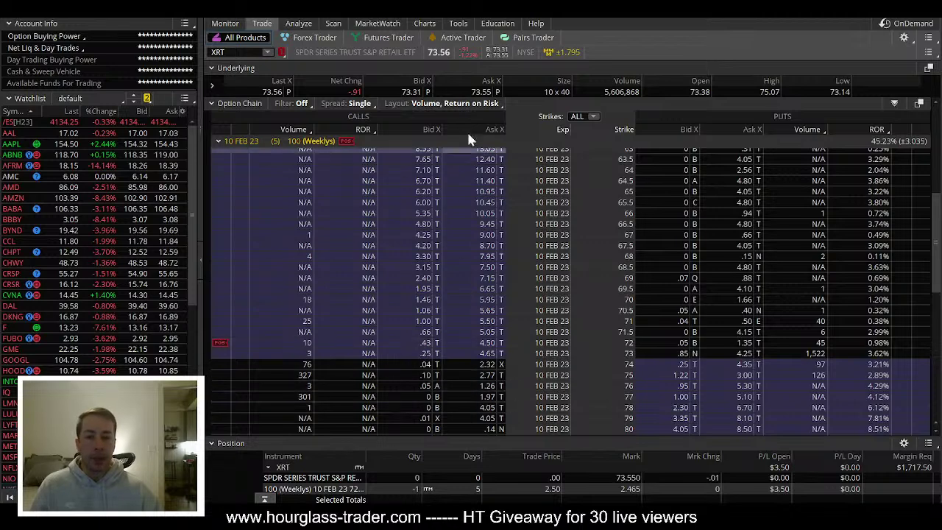
click(425, 23)
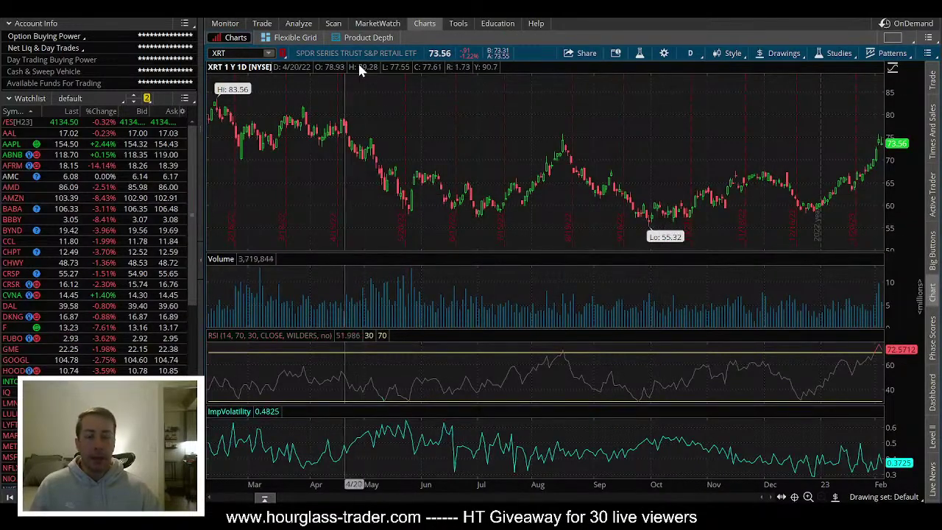
mouse_move(258, 22)
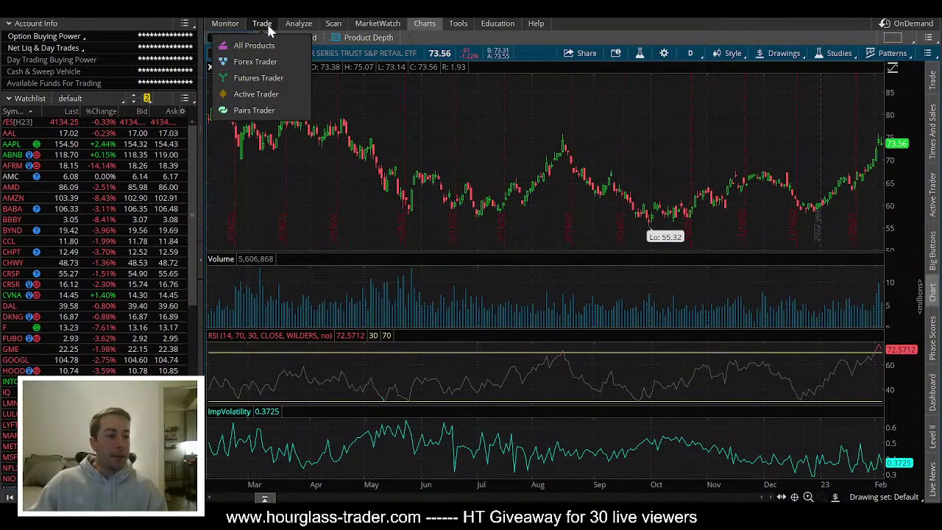
key(alt+Tab)
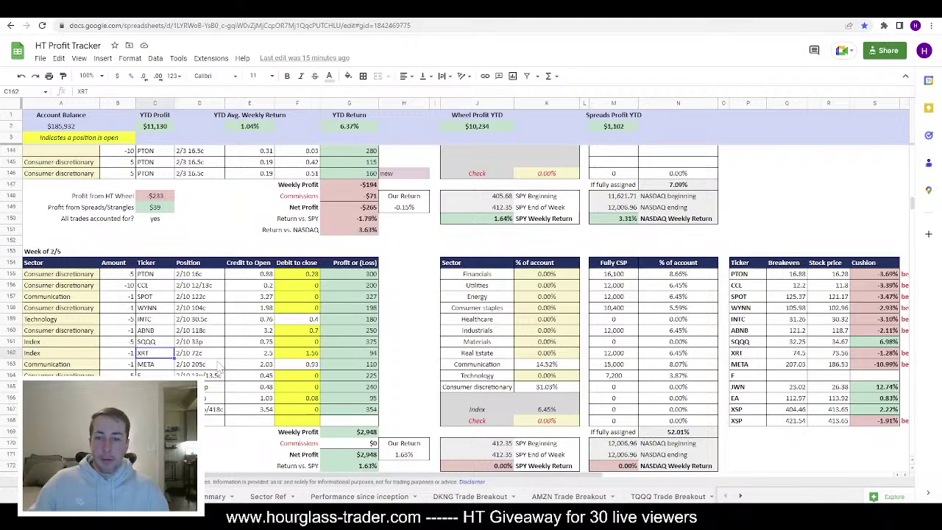
key(alt+Tab)
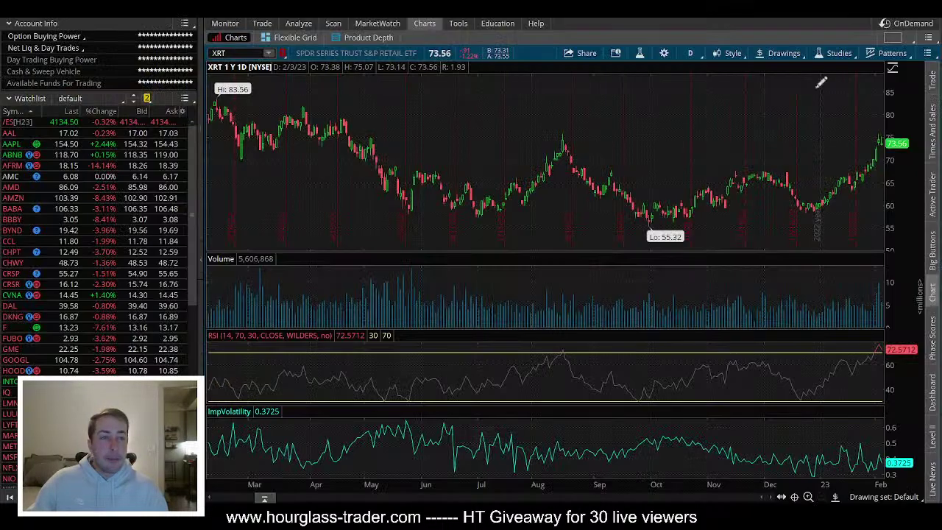
Step: Set the XRT chart to 5 D : 5m, check the trade's credit in the tracker, and draw horizontal lines at about 74.6 and 72
click(692, 54)
click(652, 130)
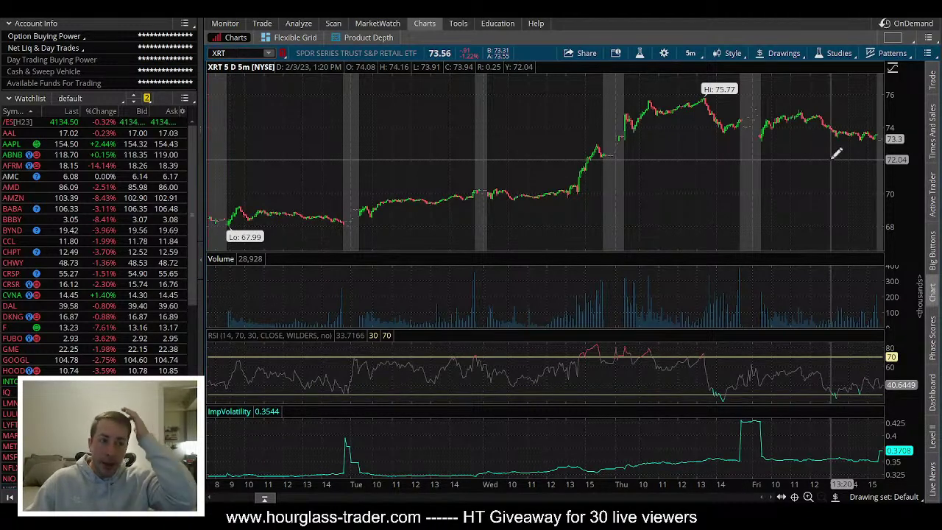
key(alt+Tab)
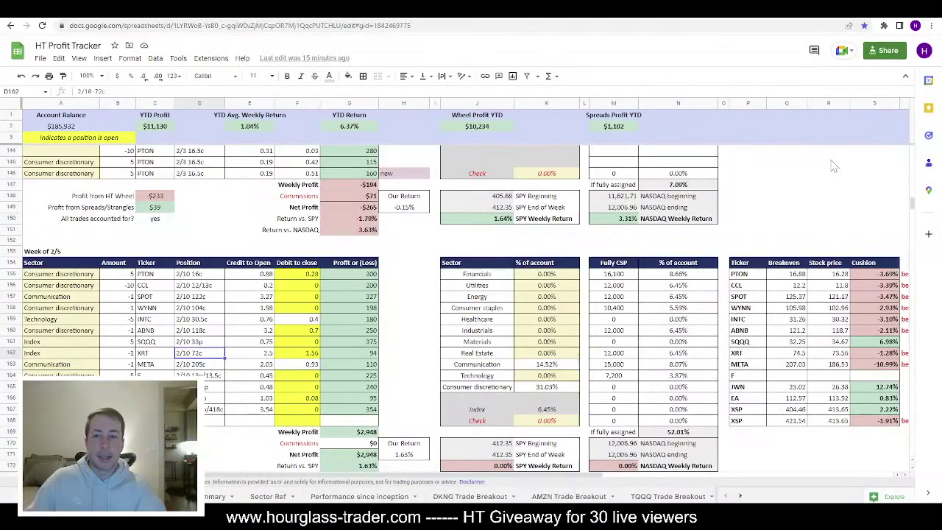
click(249, 353)
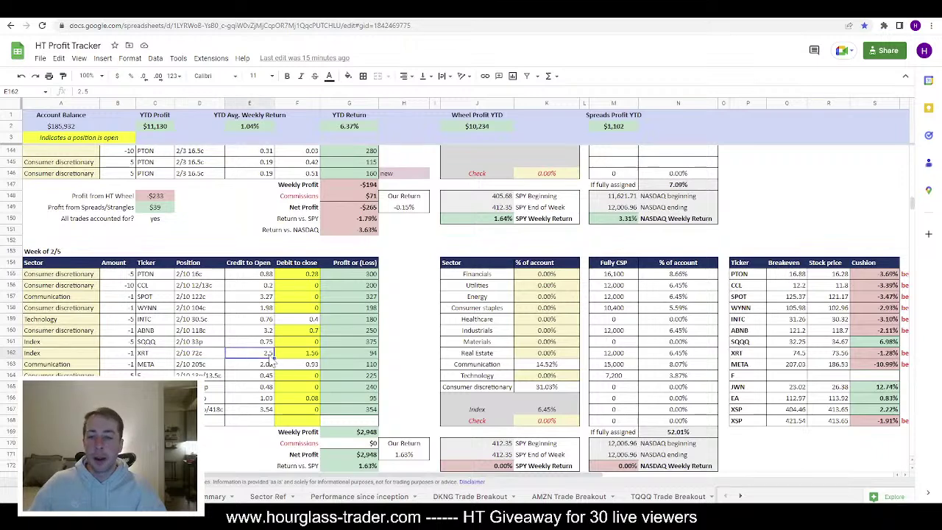
key(alt+Tab)
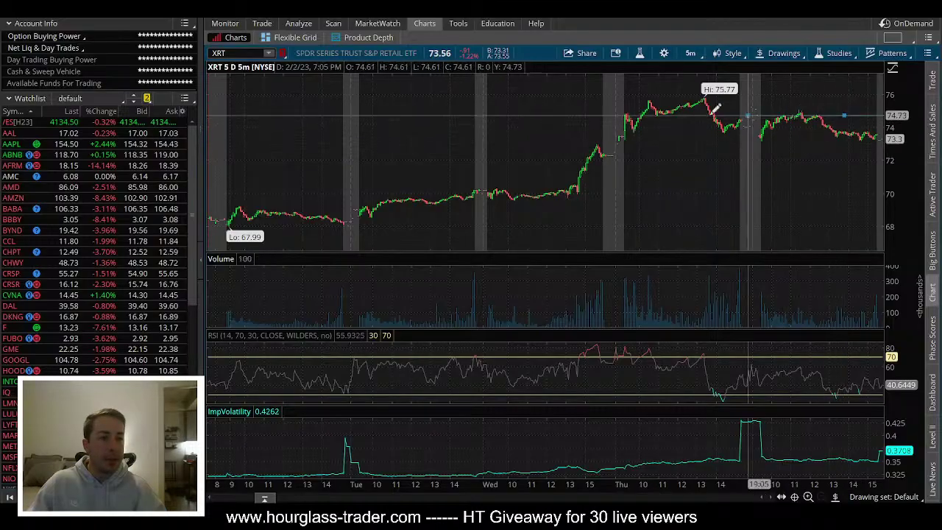
click(680, 117)
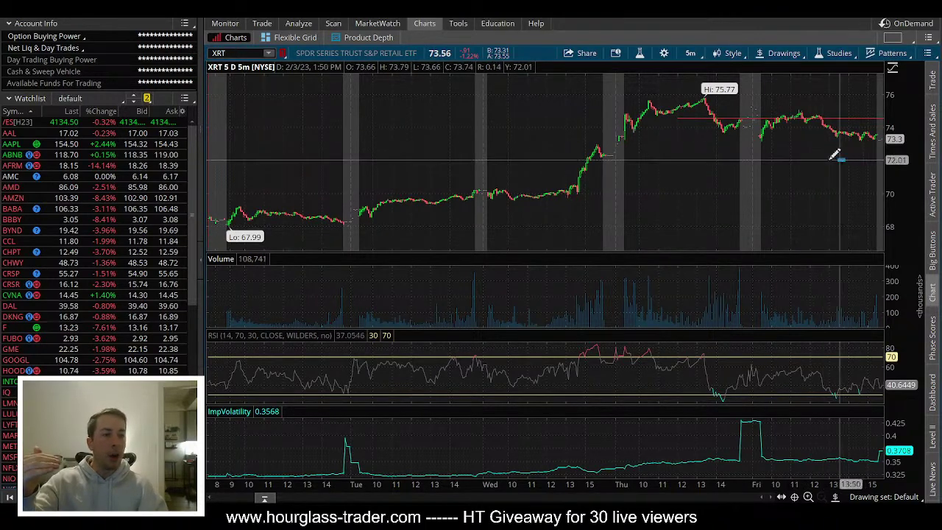
click(712, 159)
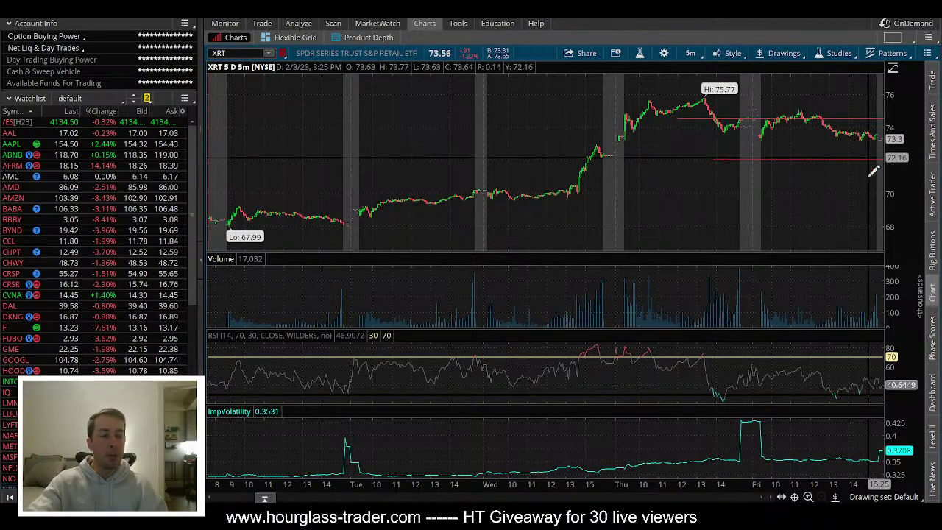
Step: Check the XRT trade row in the tracker sheet, and set the XRT chart back to 1 Y : 1D in thinkorswim
key(alt+Tab)
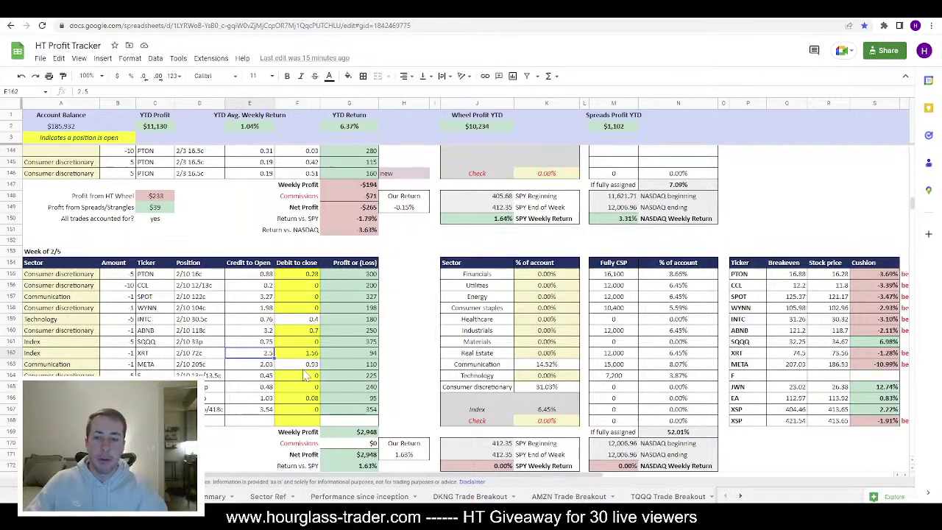
key(alt+Tab)
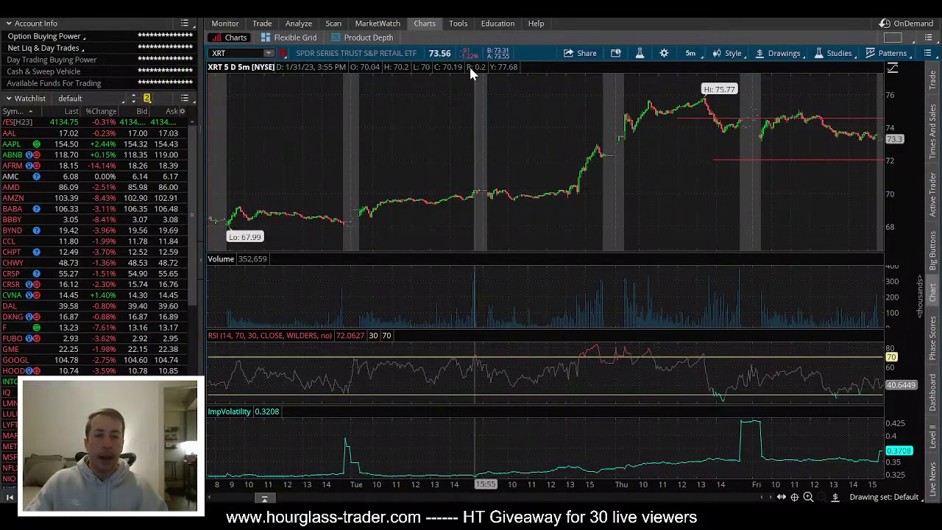
click(690, 54)
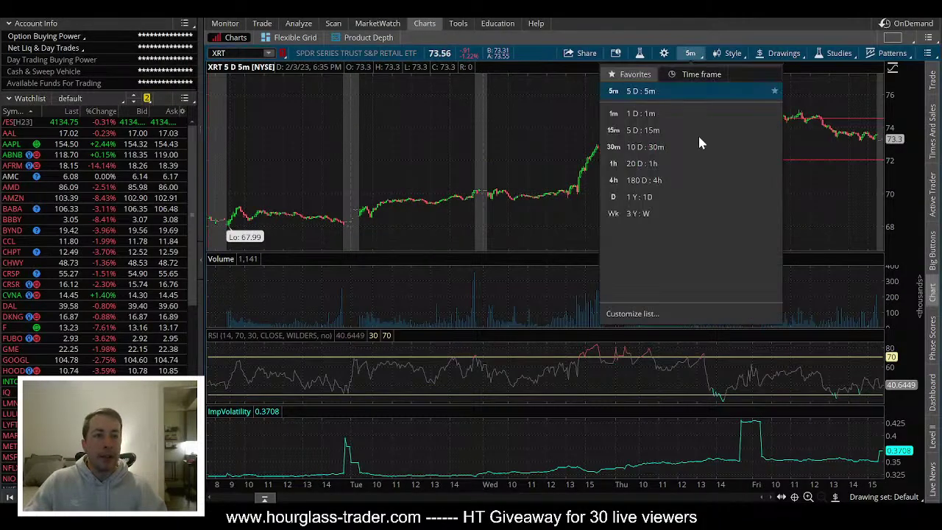
click(653, 198)
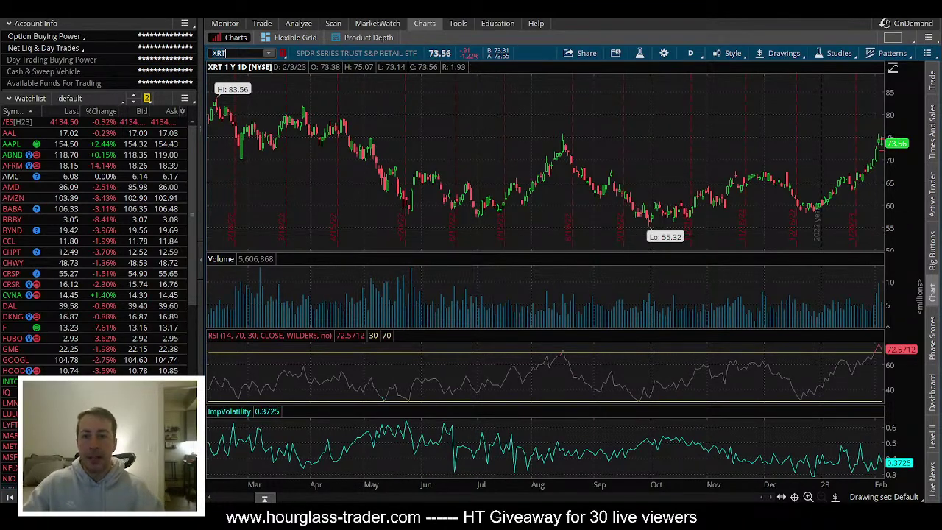
Step: Load the daily AFRM chart for comparison, and bring the XRT chart back up
click(225, 53)
text(AFRM)
key(Return)
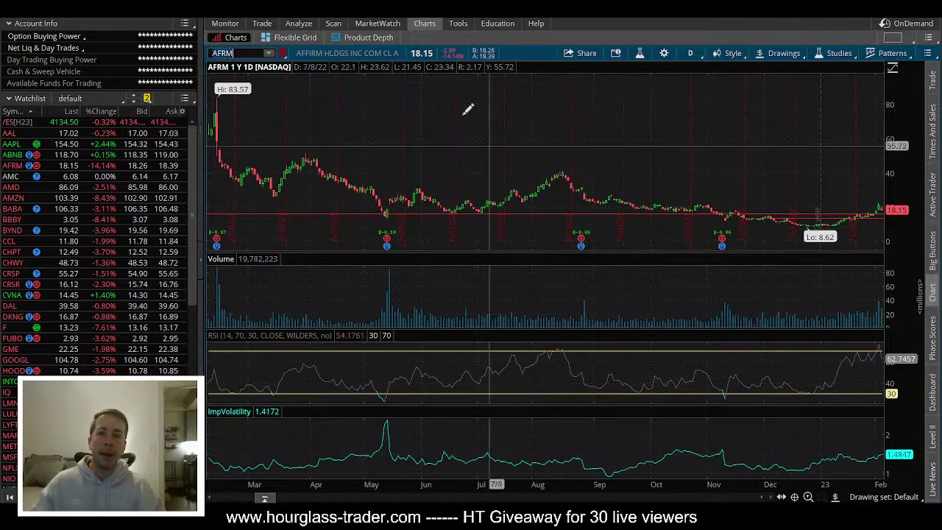
text(XRT)
key(Return)
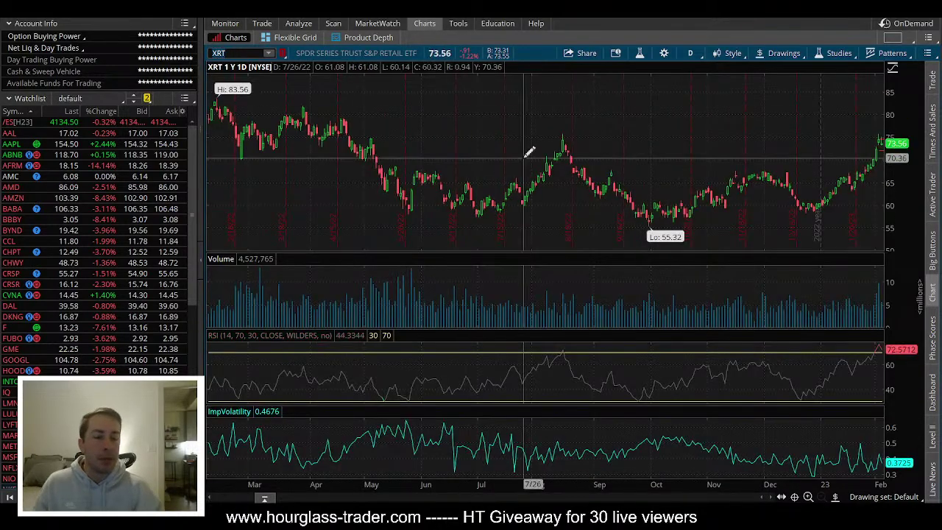
Step: Examine XRT on the 3 Y : W chart and in its option chain, and return its chart to daily
click(687, 55)
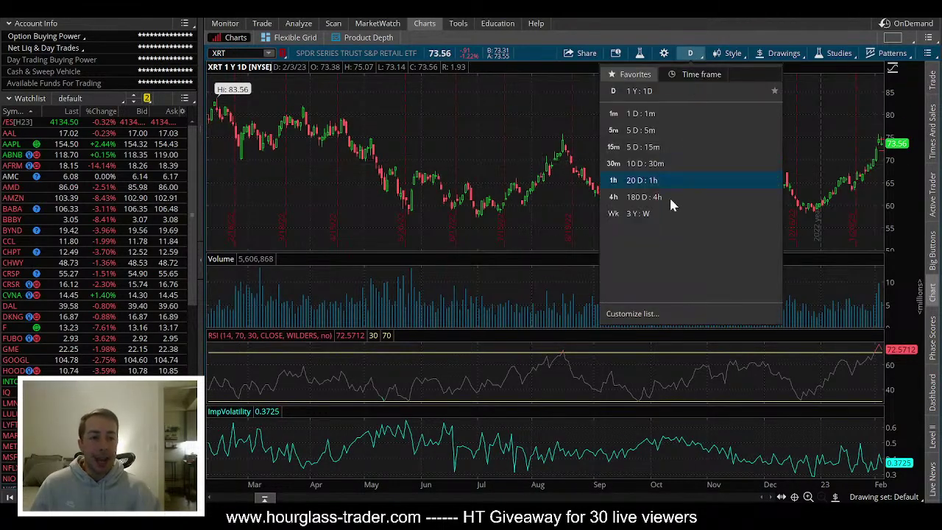
click(647, 209)
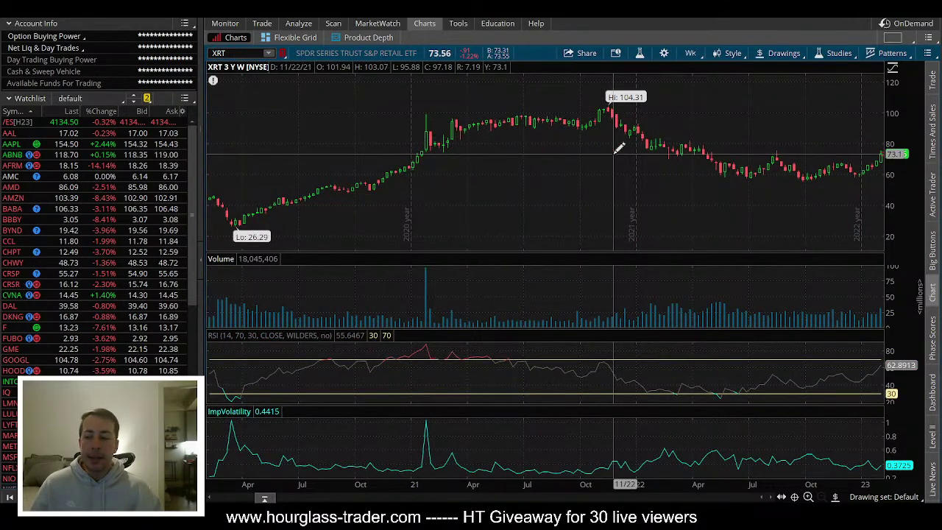
click(248, 42)
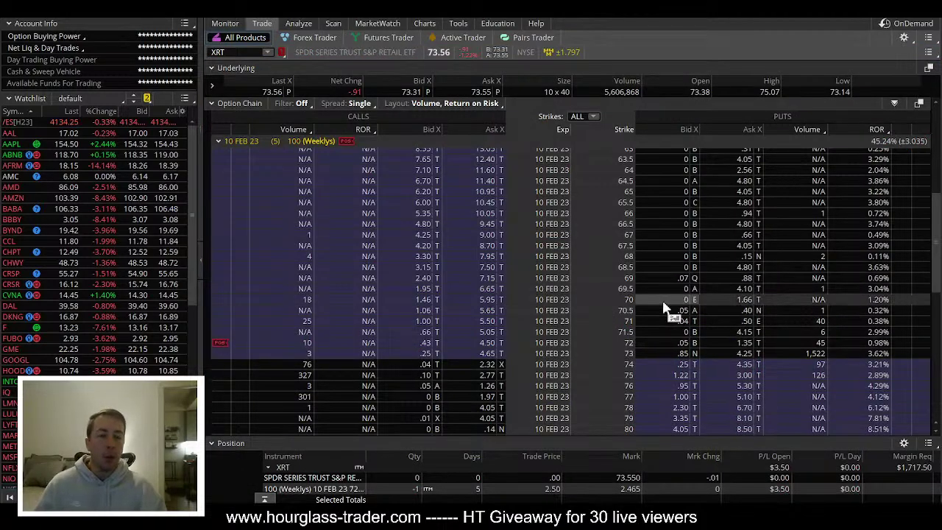
click(431, 24)
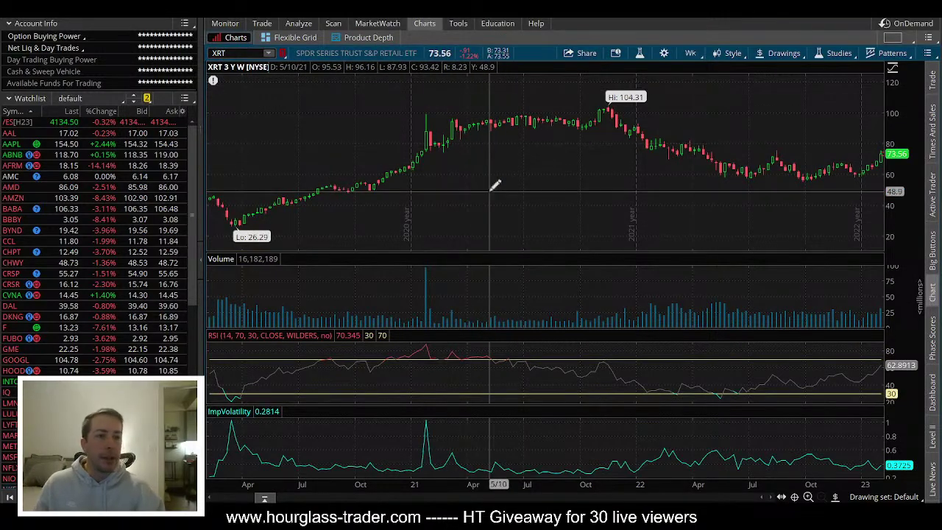
mouse_move(250, 30)
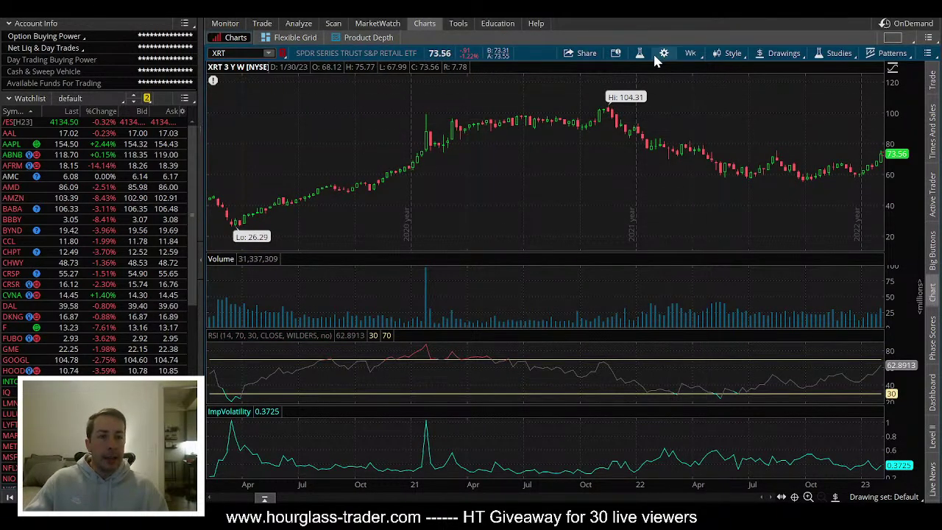
click(694, 53)
click(662, 209)
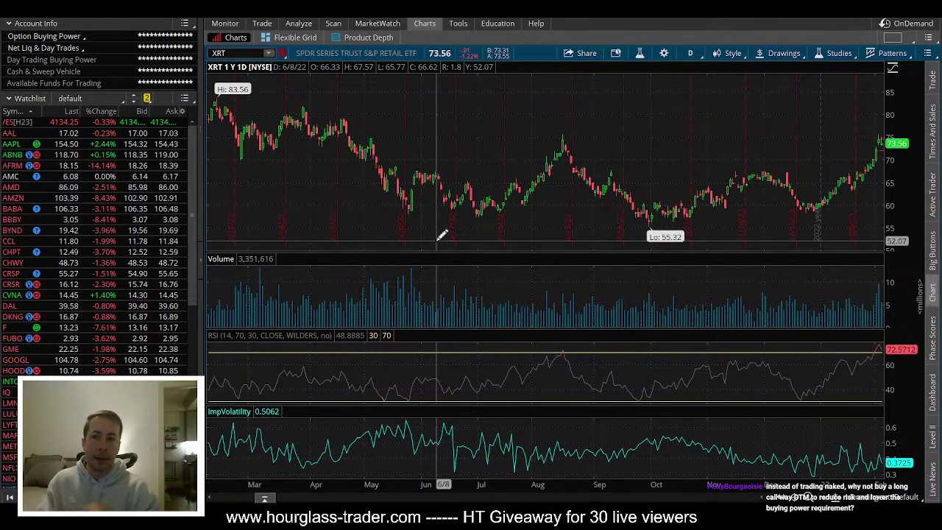
Step: Switch to the tracker sheet, highlight the CCL 2/10 12/13c trade, and compare it with the previous week's trades
key(alt+Tab)
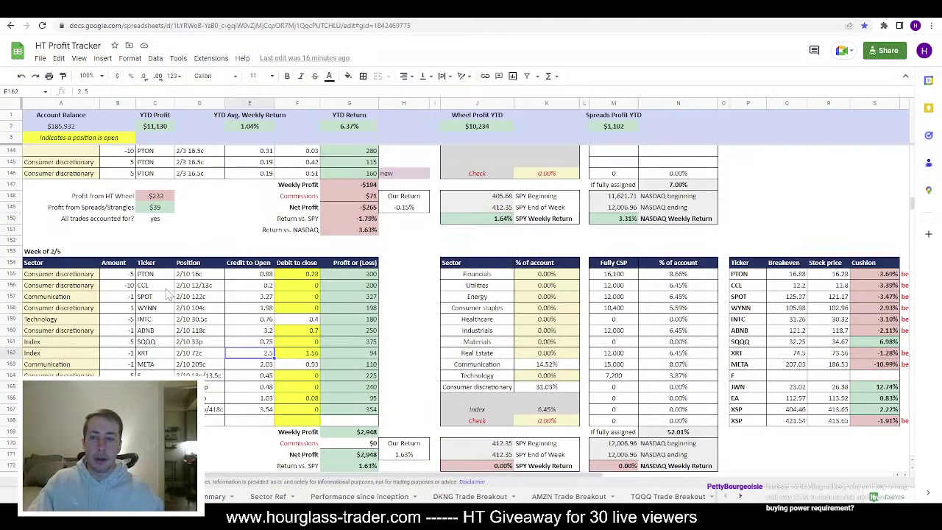
drag(127, 285, 254, 285)
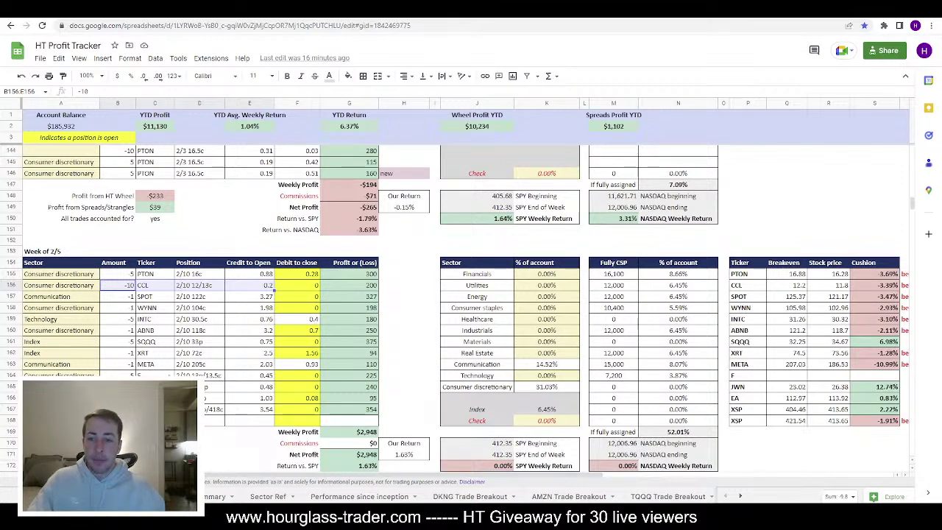
scroll(176, 316, up, 6)
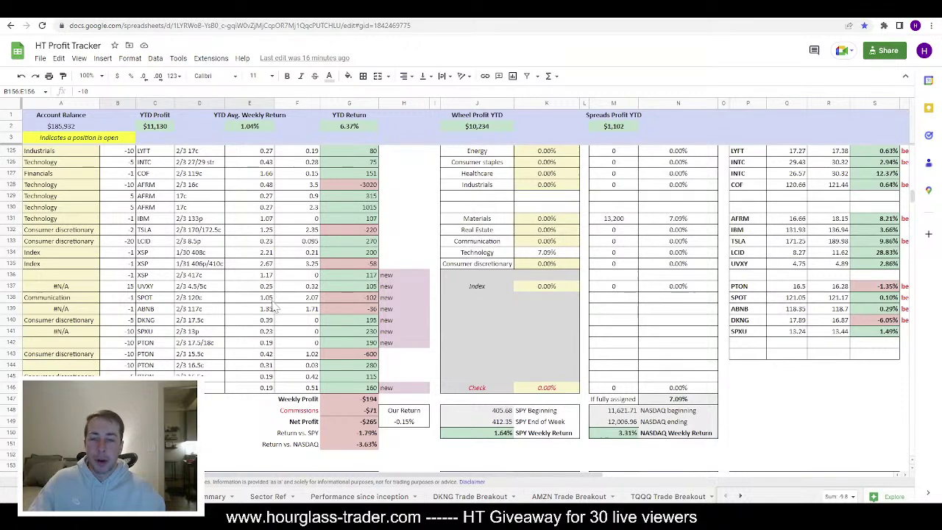
scroll(274, 309, down, 7)
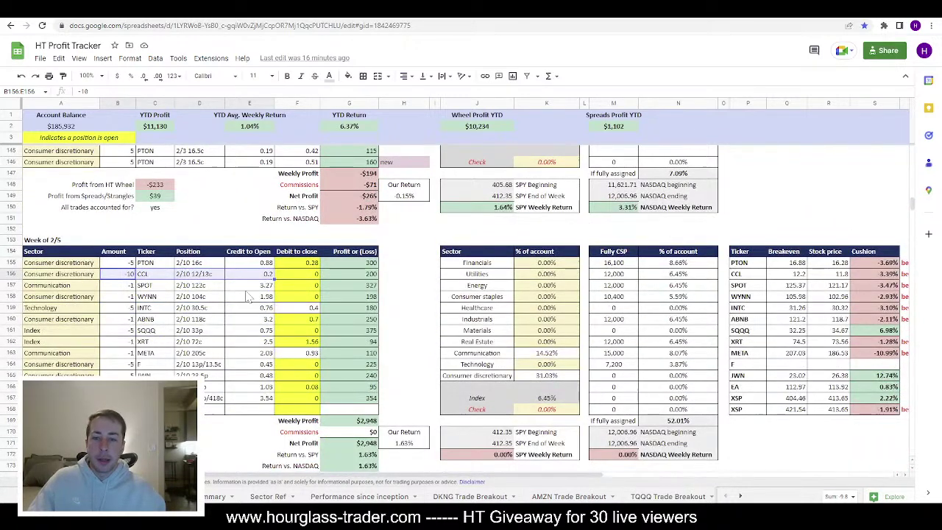
Step: In thinkorswim, load the WYNN chart, set it to 3 Y : W, and look over its option chain
key(alt+Tab)
text(W)
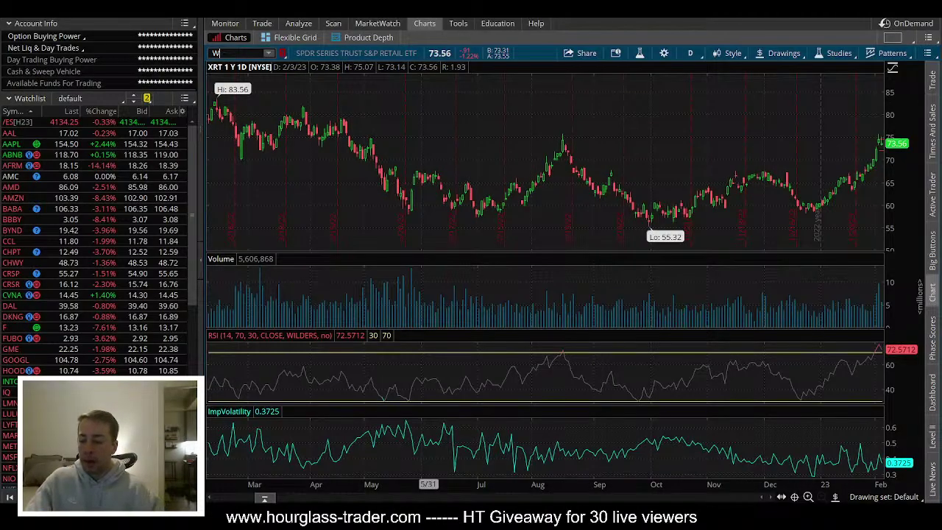
text(YNN)
key(Return)
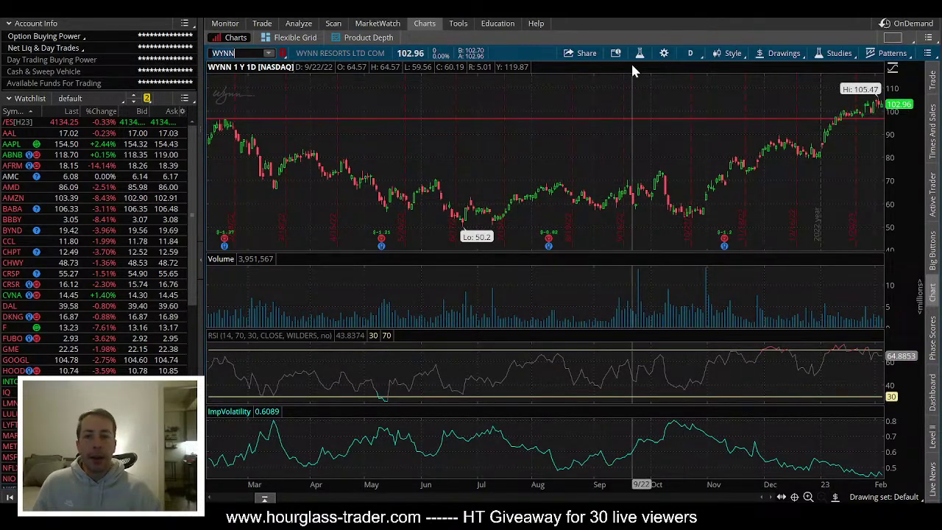
click(690, 53)
click(668, 214)
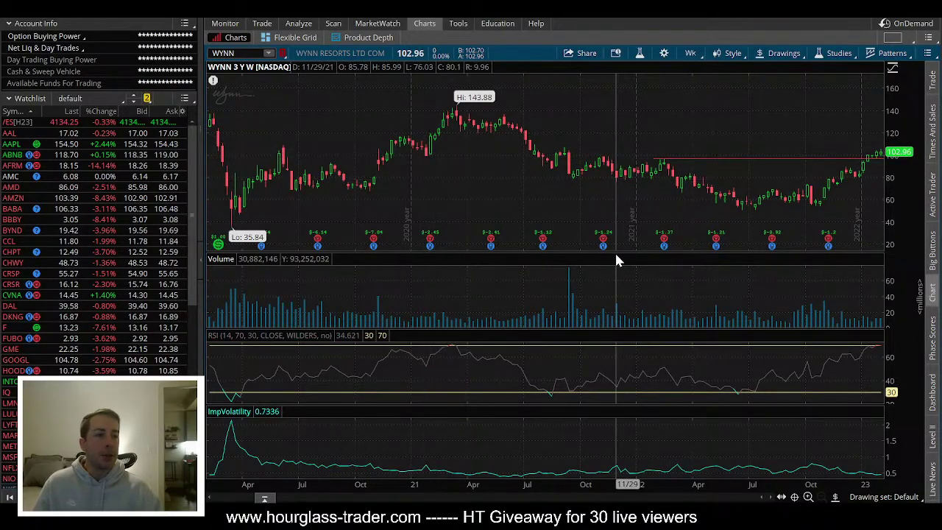
click(262, 23)
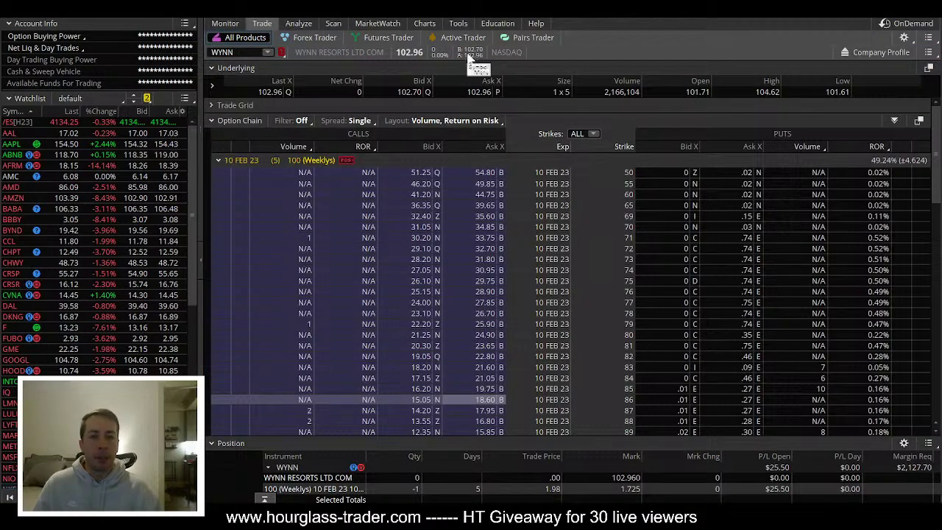
click(425, 23)
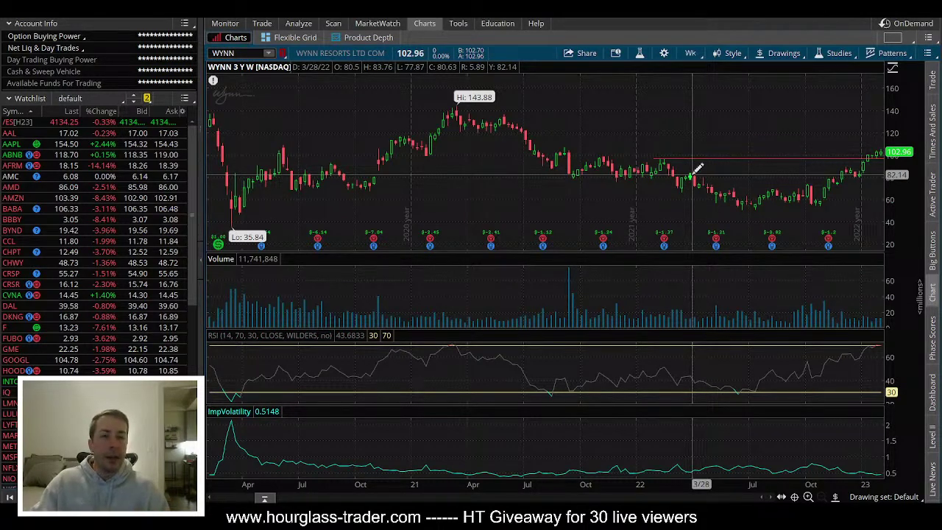
Step: Load the weekly WBD chart, check its 10 FEB 23 option chain, and return to the chart
click(243, 53)
text(WBD)
key(Return)
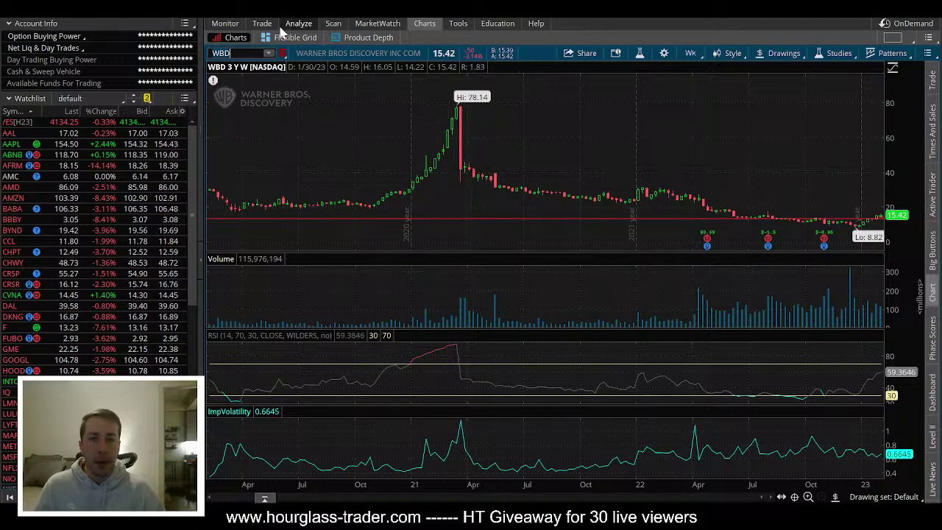
click(262, 22)
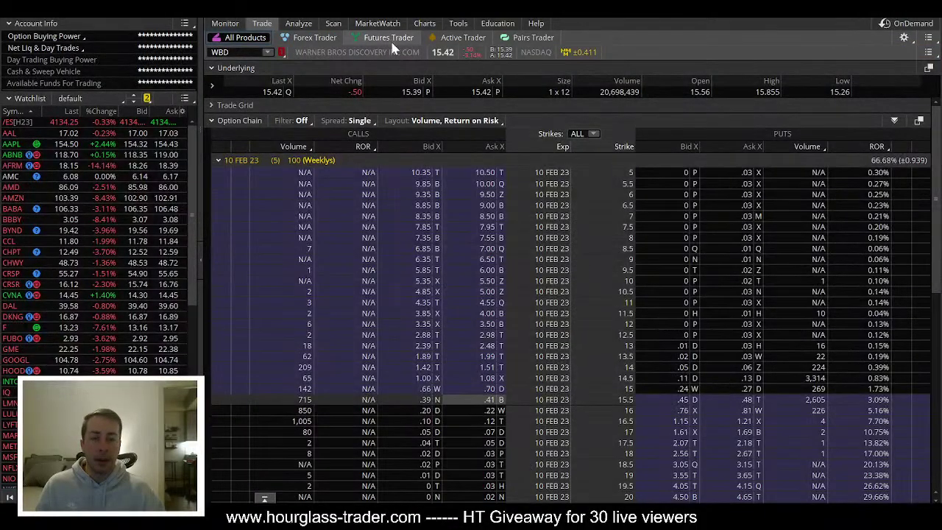
click(426, 24)
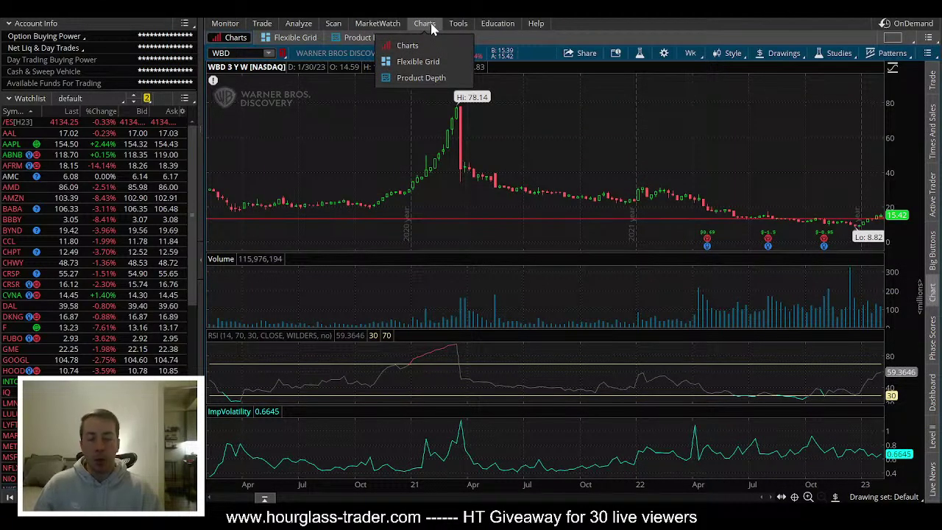
Step: Load the GME chart at the 3 Y : W time frame and look over its price history
click(231, 53)
text(GME)
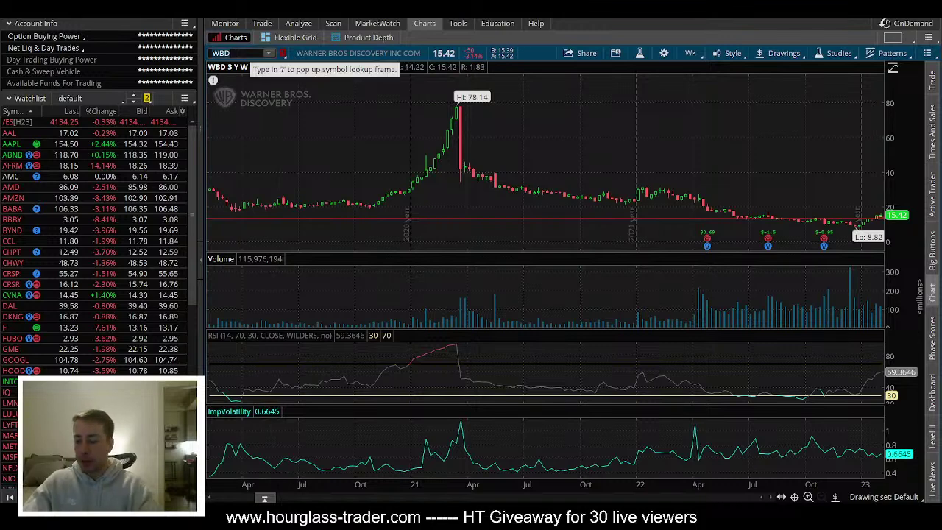
key(Return)
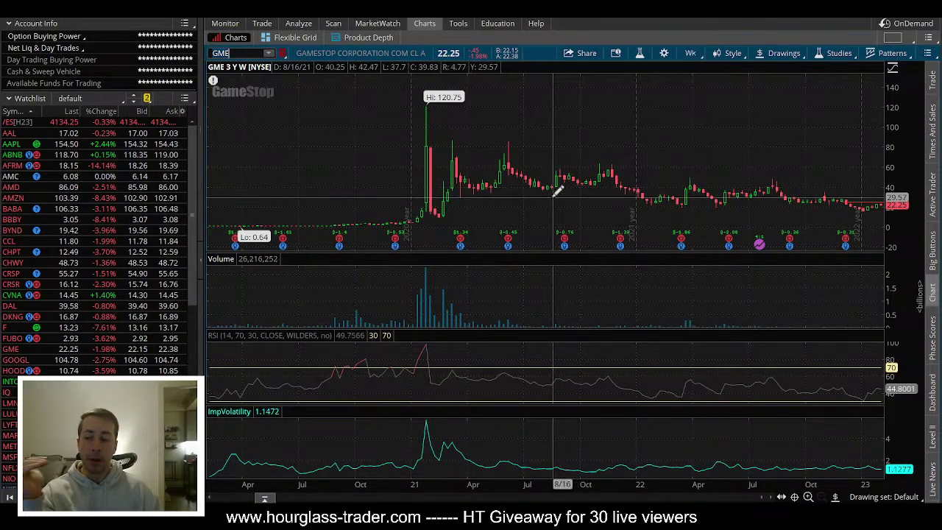
Step: Switch to the tracker sheet and select the XRT ticker and the F 2/10 13p/13.5c position in the week of 2/5
key(alt+Tab)
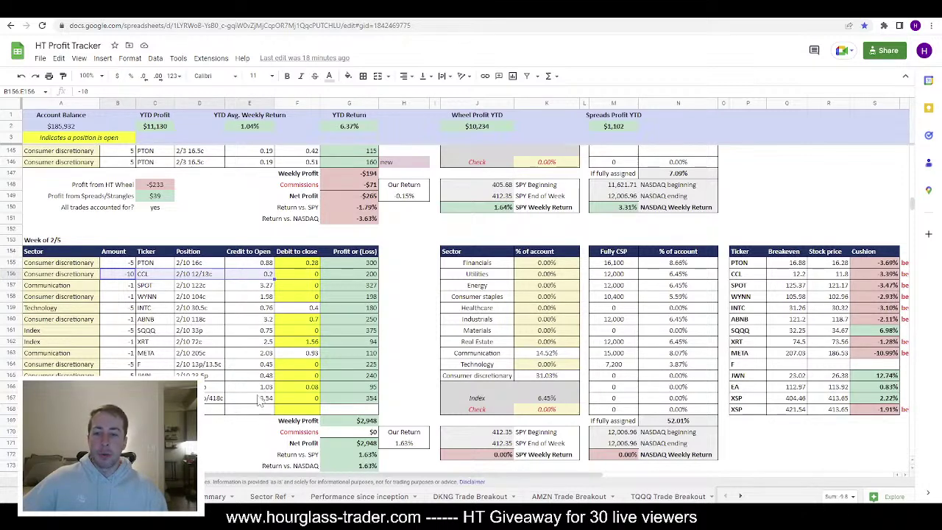
click(157, 342)
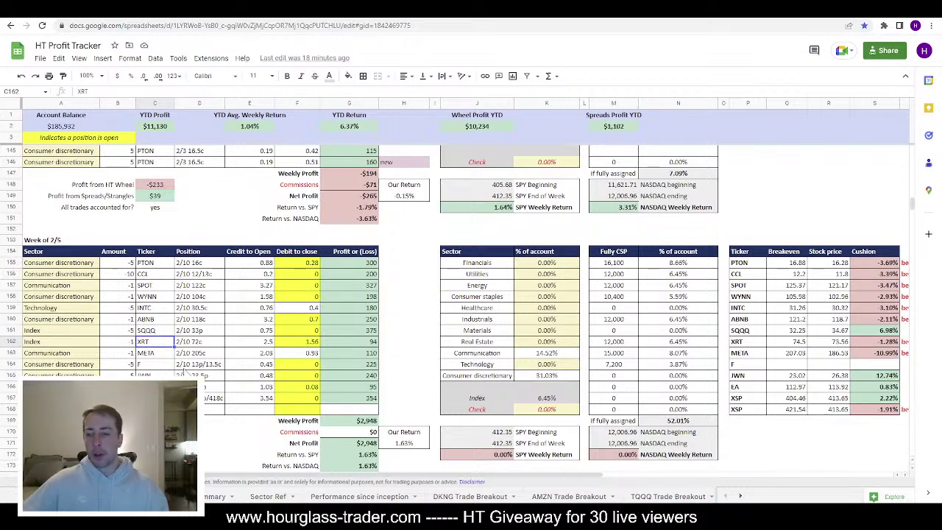
click(195, 365)
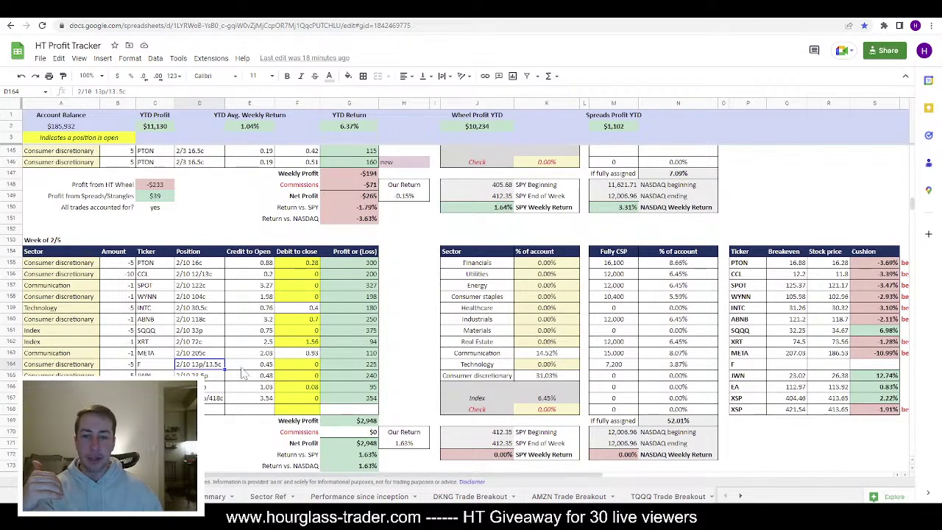
Step: Switch to thinkorswim, load the F chart, and set its time frame to 20 D : 1h
key(alt+Tab)
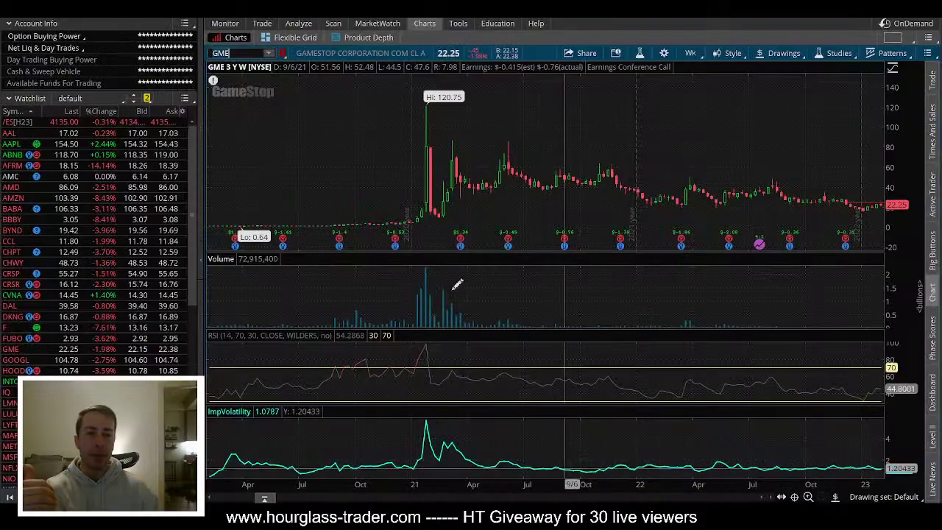
text(F)
key(Return)
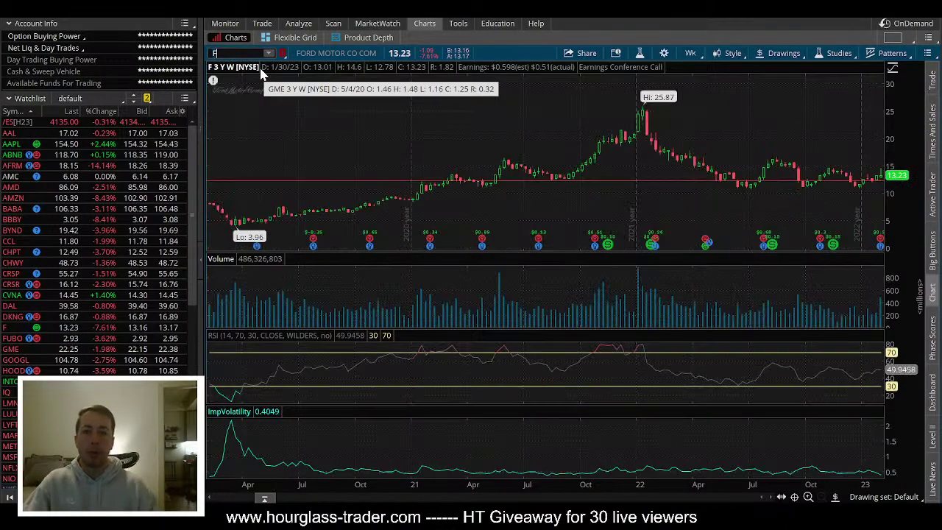
click(690, 53)
click(659, 187)
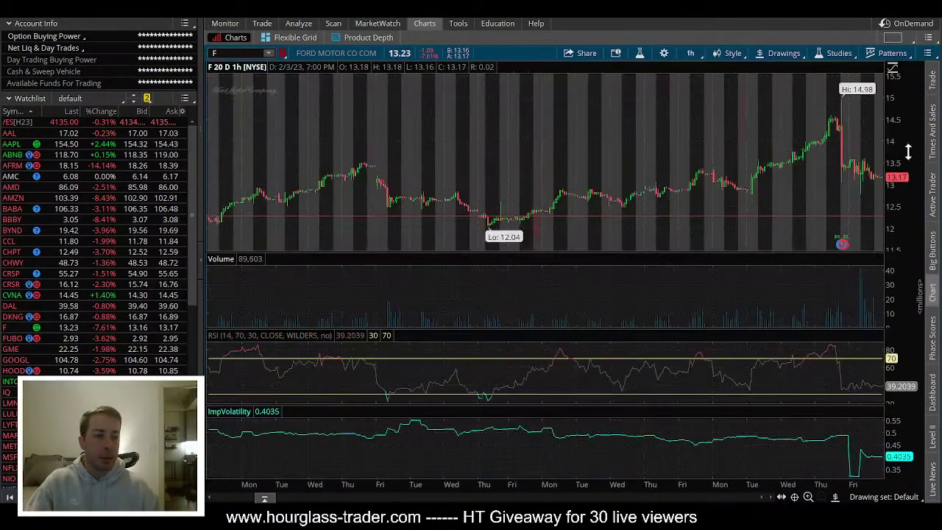
Step: Consult the F trade in the tracker and mark its range on the hourly chart with horizontal lines at about 12.5 and 13.95
key(alt+Tab)
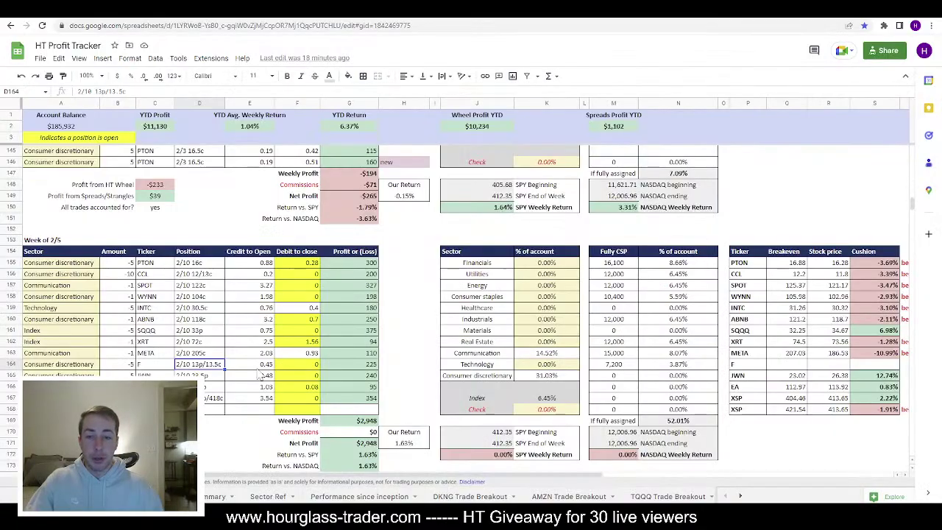
key(alt+Tab)
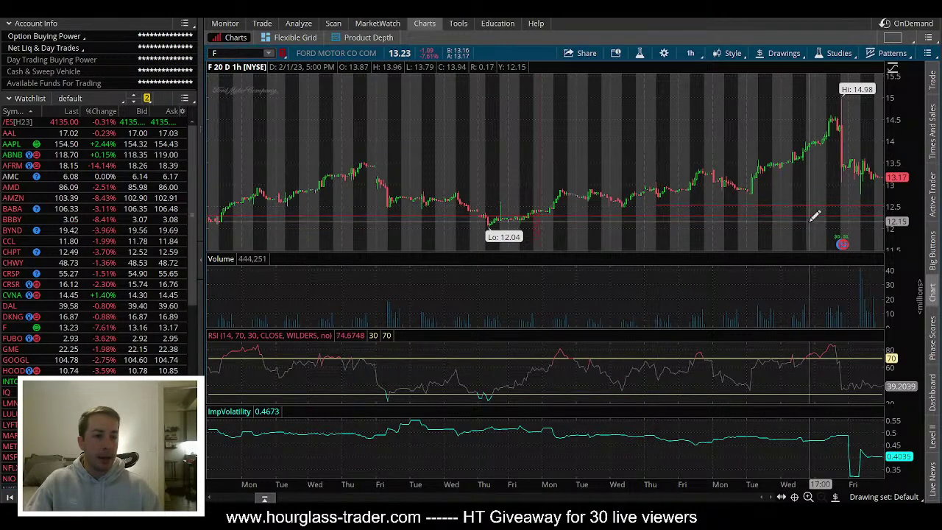
right_click(761, 214)
click(832, 278)
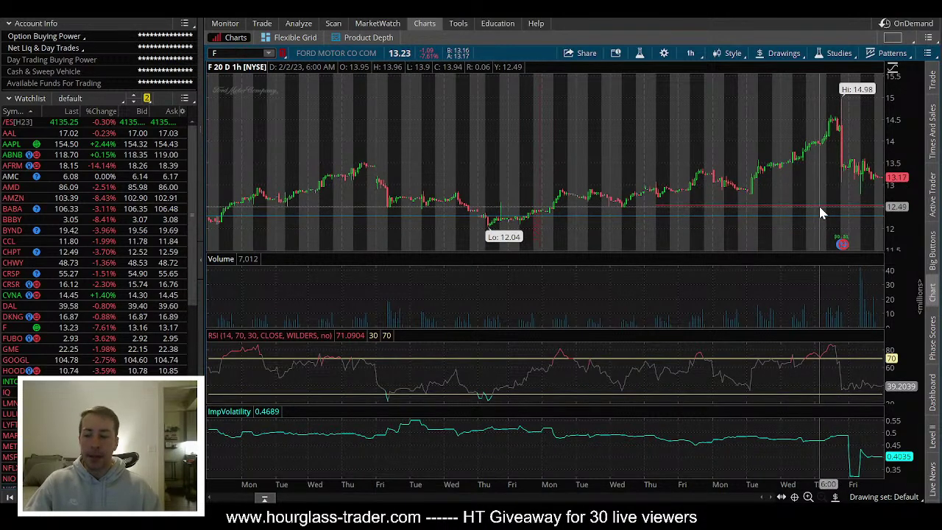
key(alt)
key(alt+Tab)
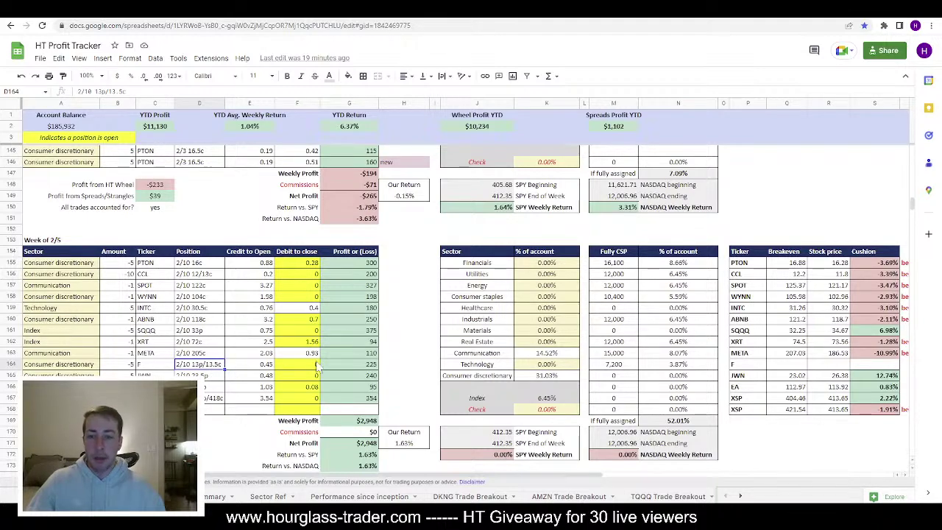
key(alt+Tab)
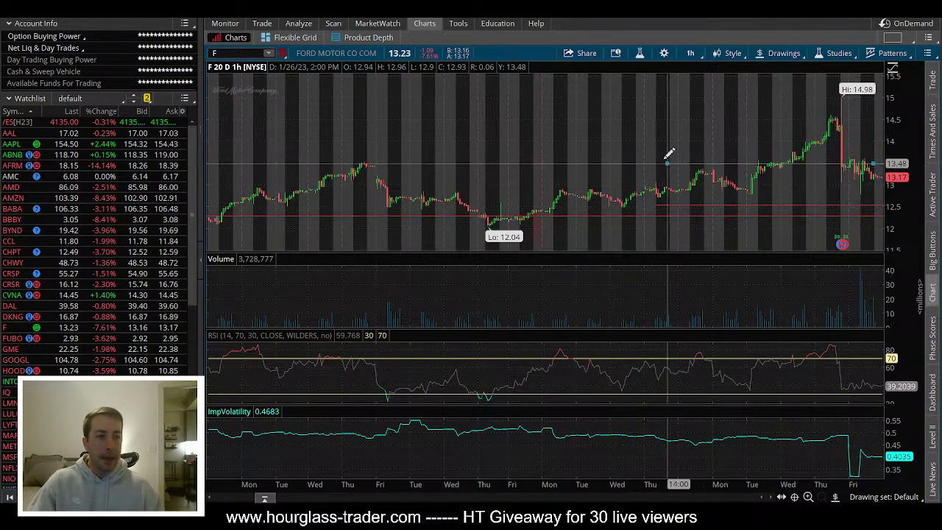
click(572, 144)
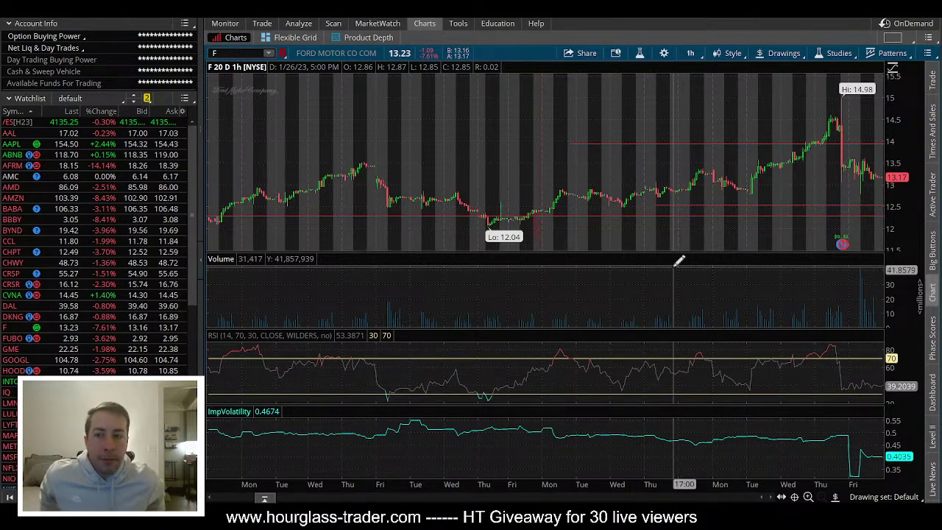
Step: Set the F chart to 1 Y : 1D and examine the marked price levels on it
click(690, 53)
click(664, 203)
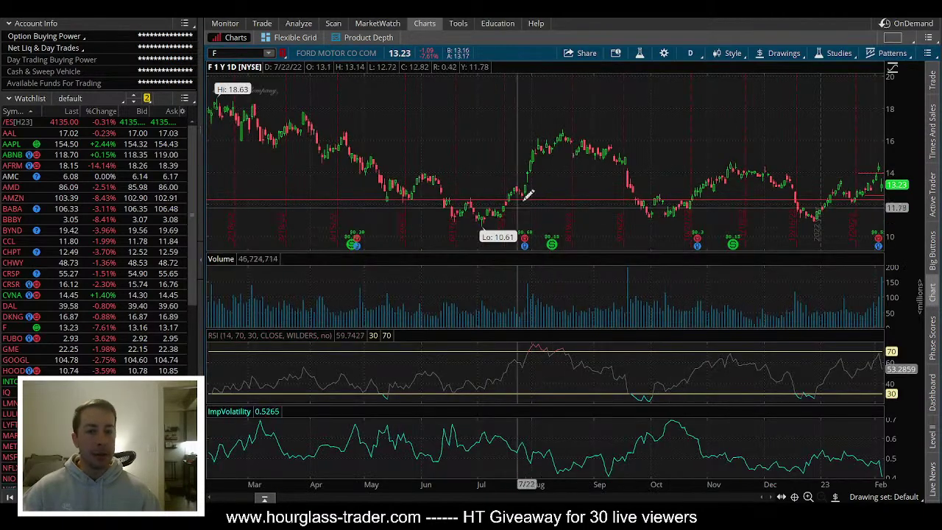
click(534, 199)
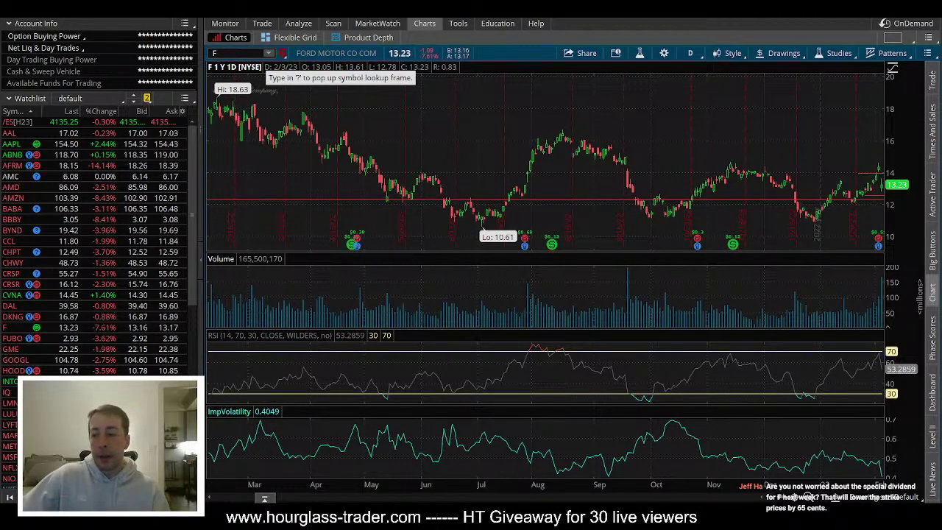
Step: Look over the F option chain, return to the chart, and read the live news headlines for Ford
click(262, 22)
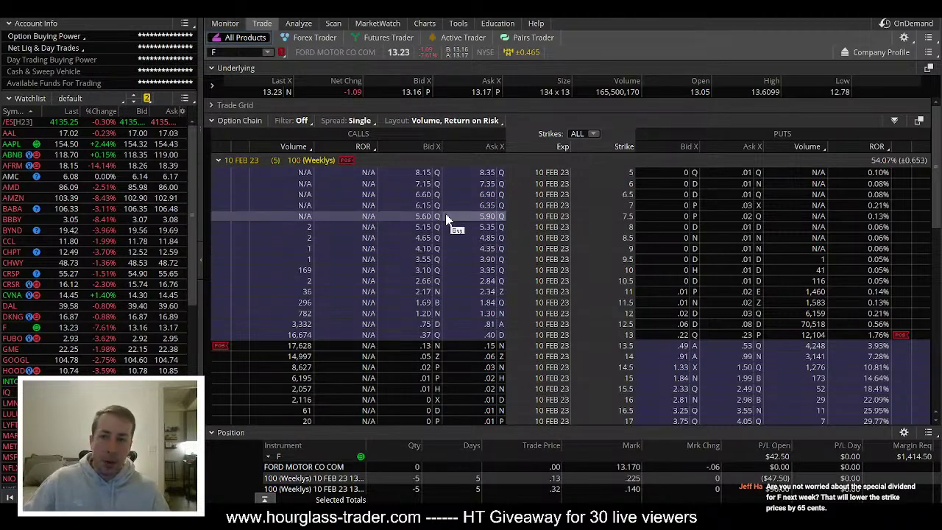
click(421, 24)
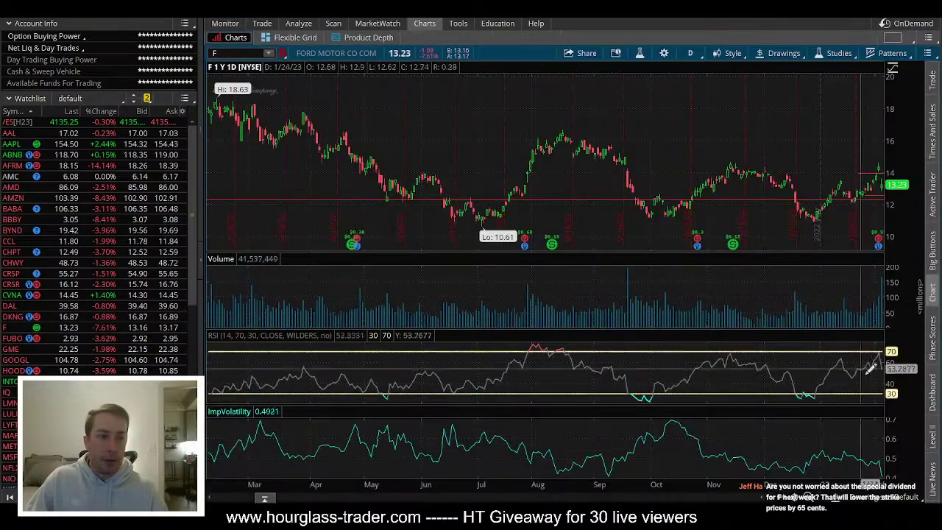
click(932, 475)
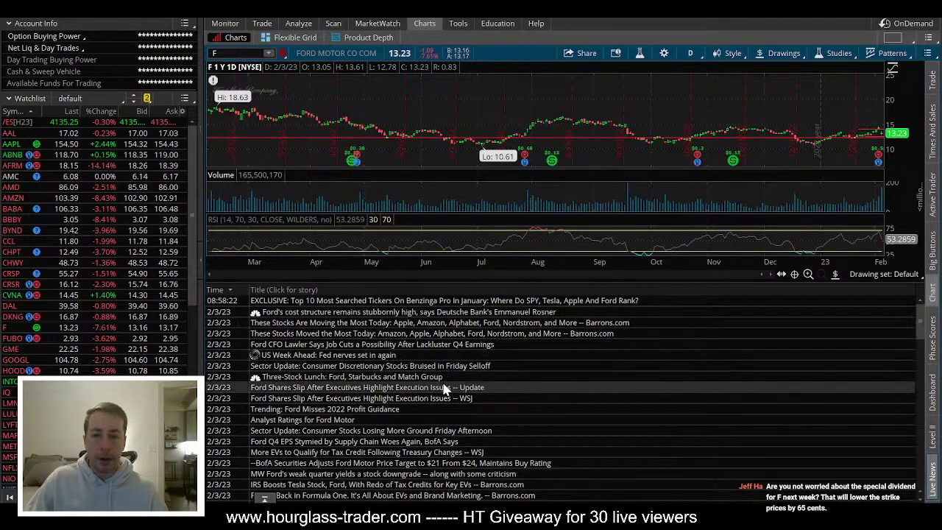
mouse_move(540, 498)
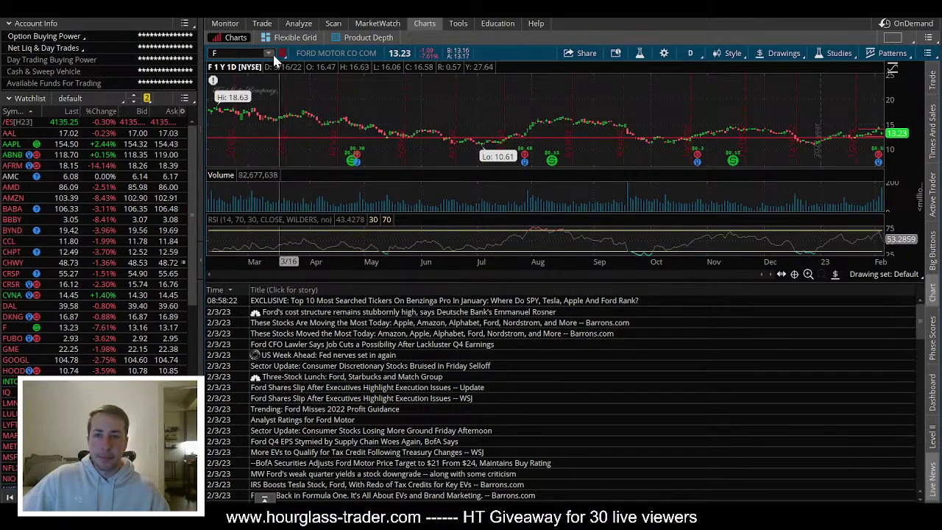
Step: Compare F's 17 FEB 23 option chain with its 10 FEB 23 chain
click(262, 23)
click(231, 164)
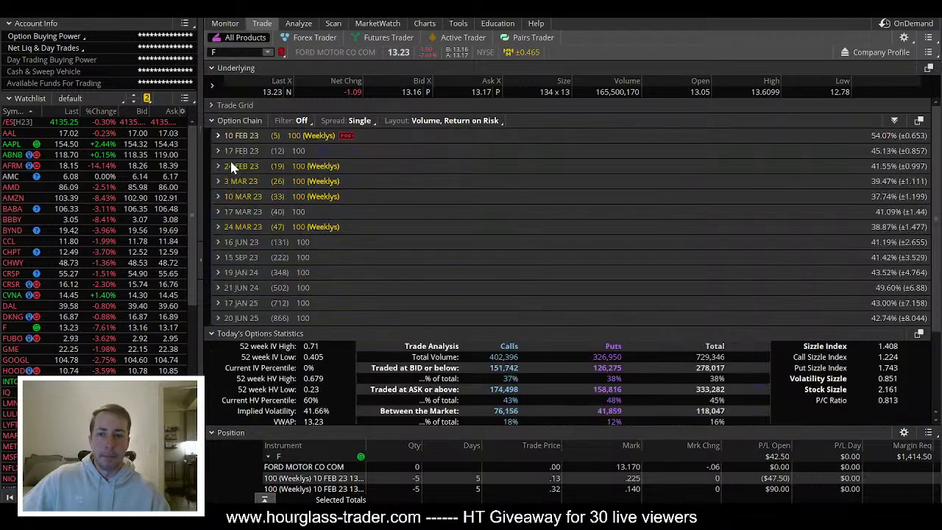
click(239, 152)
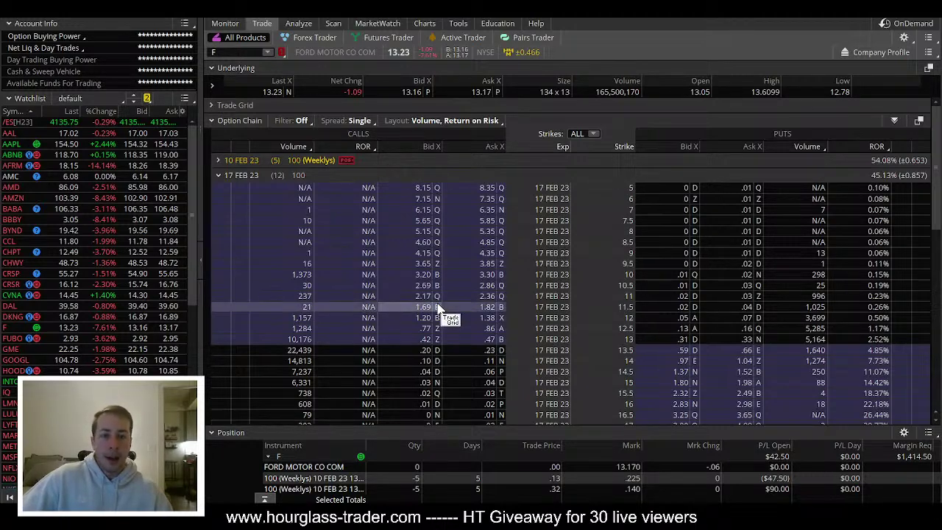
click(238, 162)
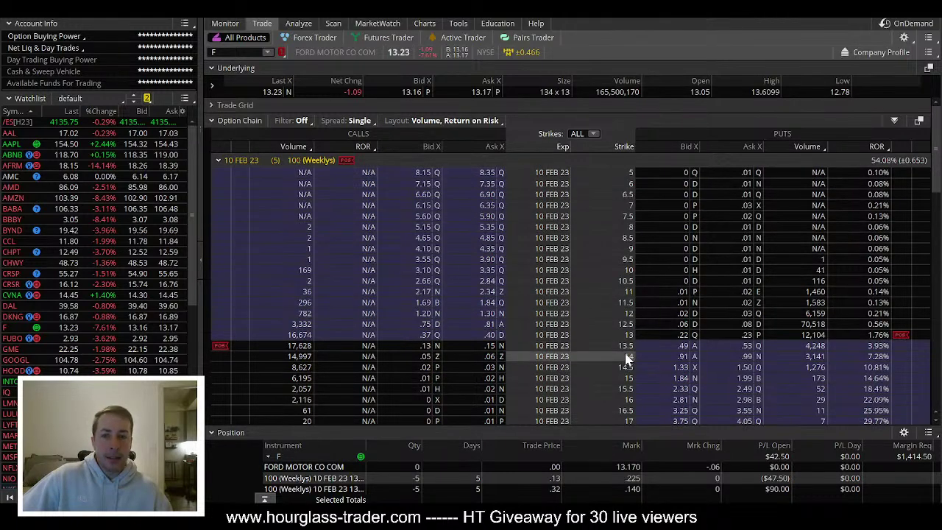
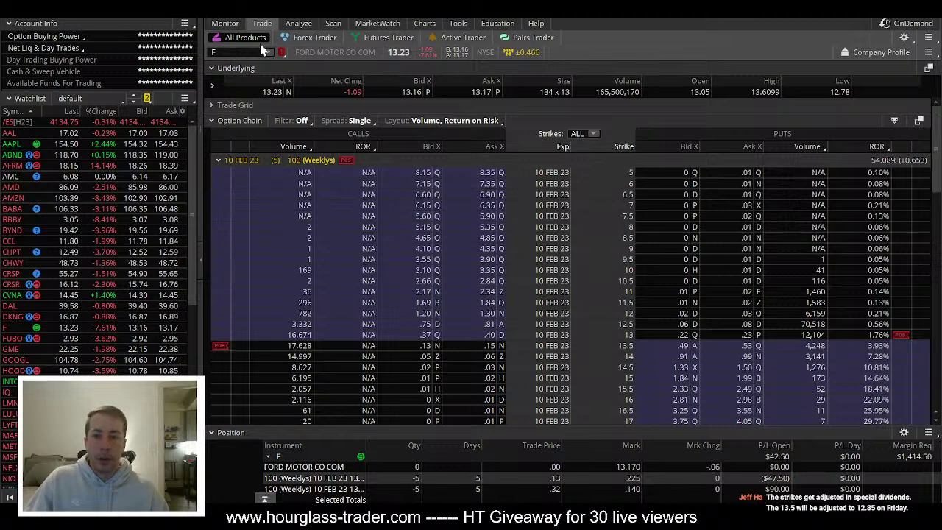
Step: Return to the tracker sheet, review the remaining week of 2/5 trades, and highlight the JWN and EA tickers
key(alt+Tab)
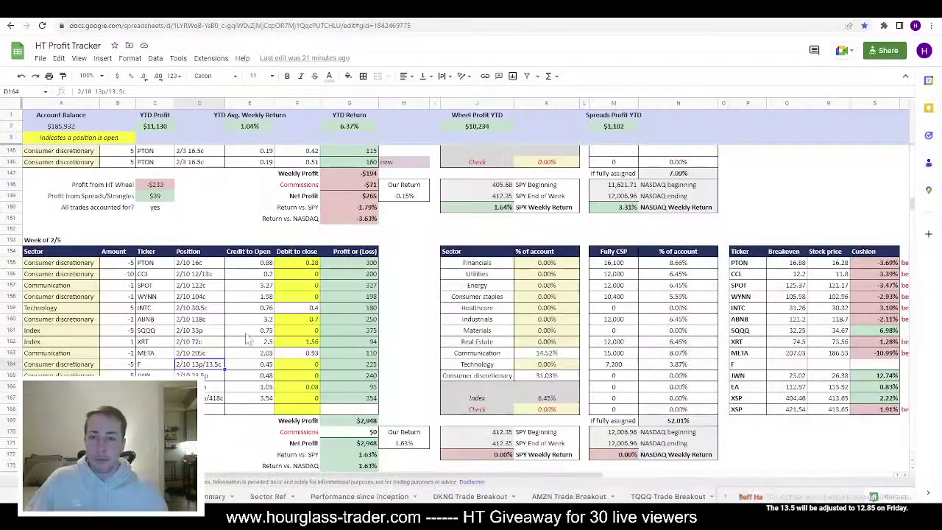
scroll(224, 379, down, 2)
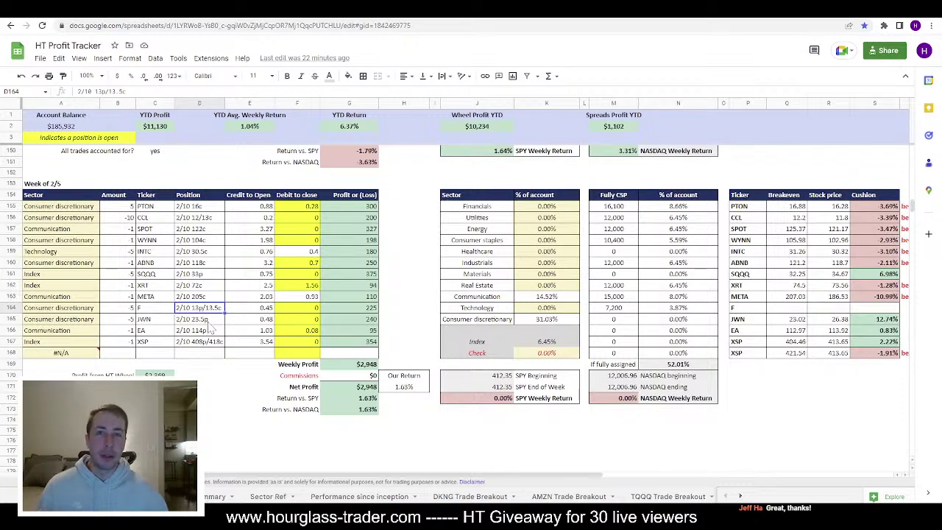
key(alt+Tab)
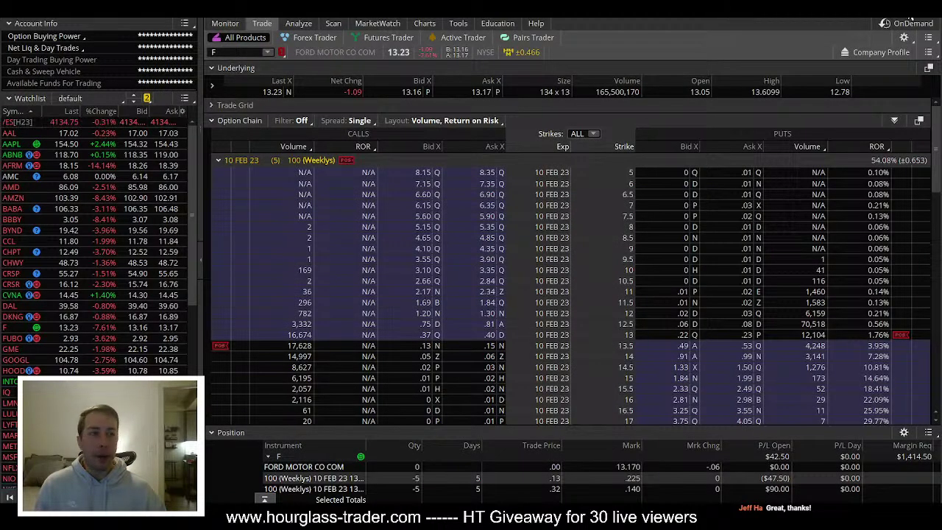
key(alt+Tab)
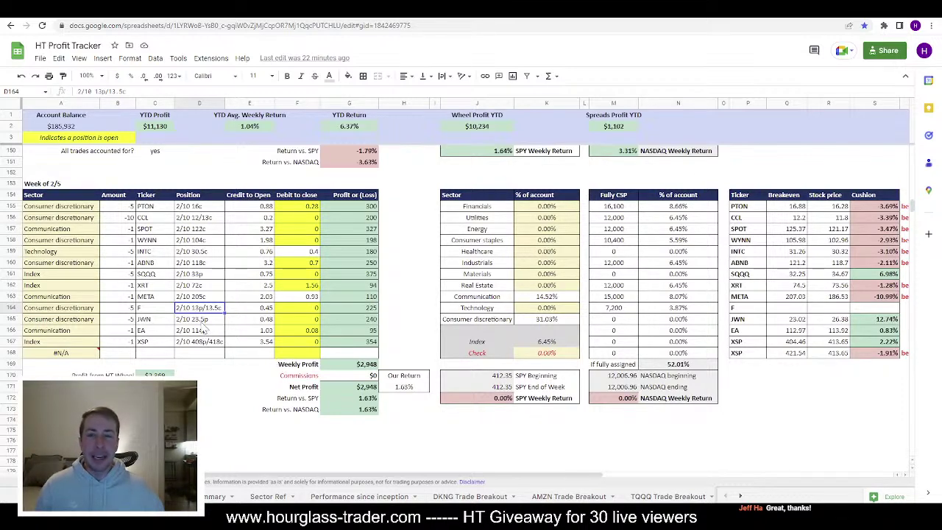
drag(153, 319, 156, 334)
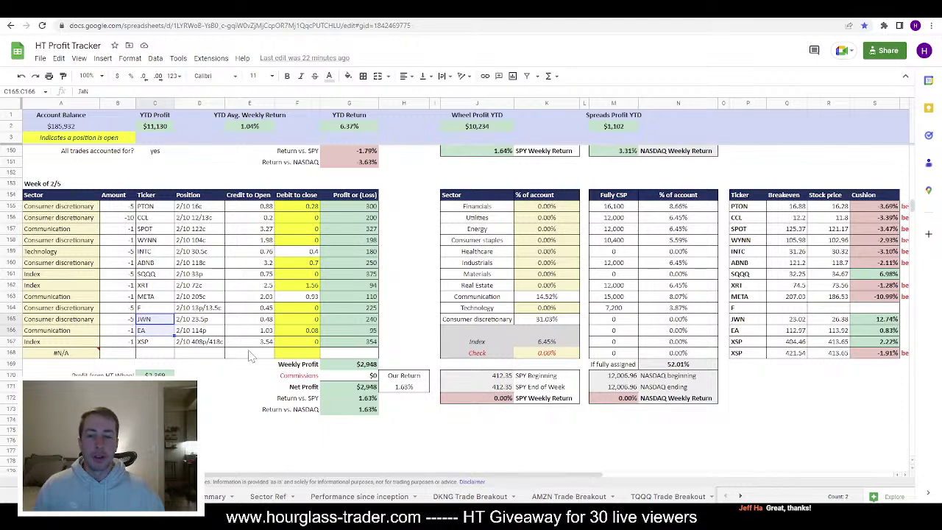
Step: In thinkorswim, load the daily JWN chart, glance at its news headlines, and close the live news
key(alt+Tab)
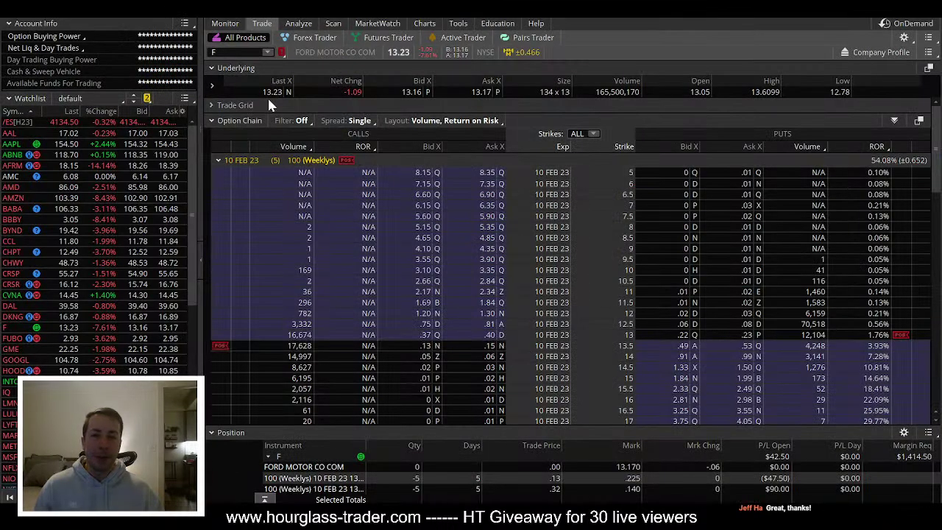
click(425, 24)
click(221, 53)
text(JWN)
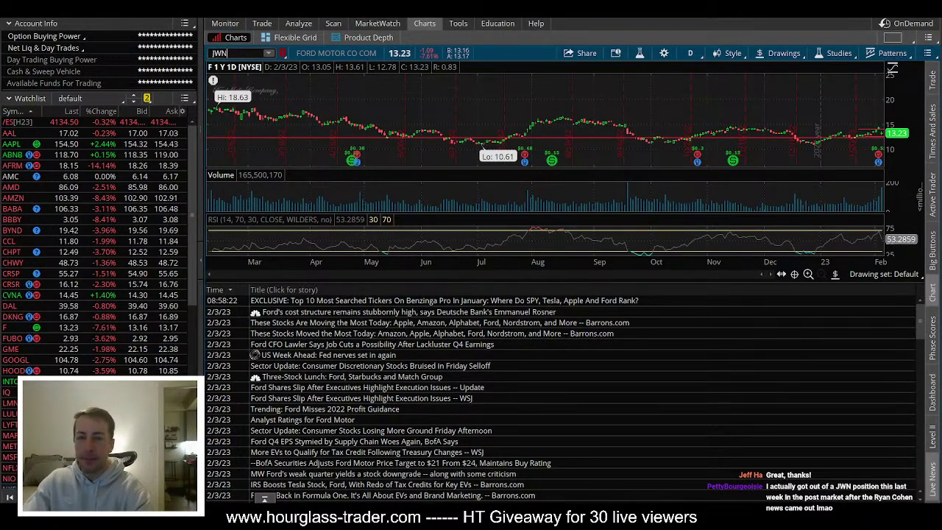
key(Return)
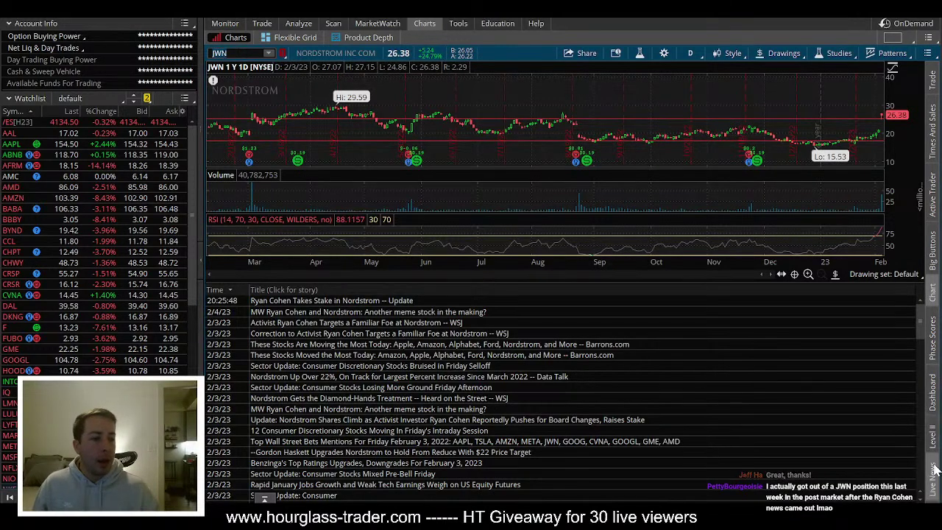
click(933, 462)
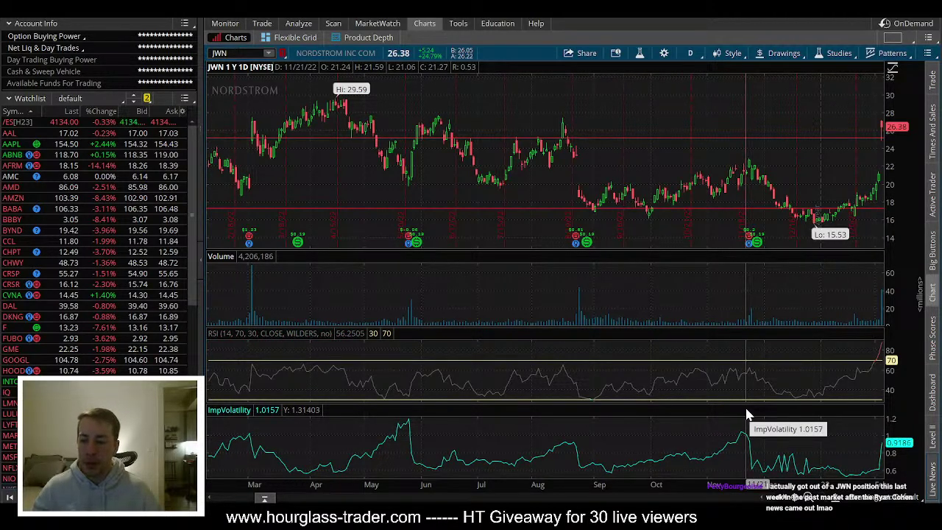
Step: Switch to the tracker sheet and select the JWN 2/10 23.5p position to review the trade
key(alt+Tab)
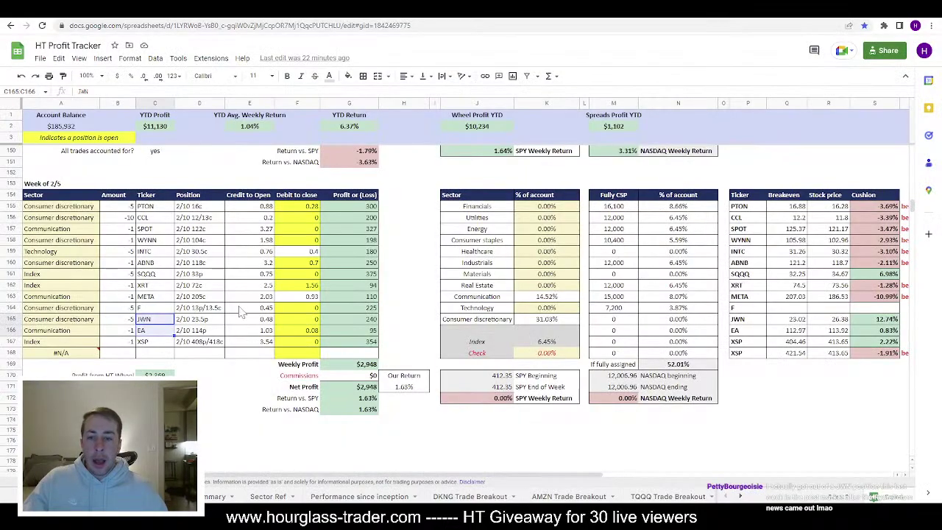
click(197, 321)
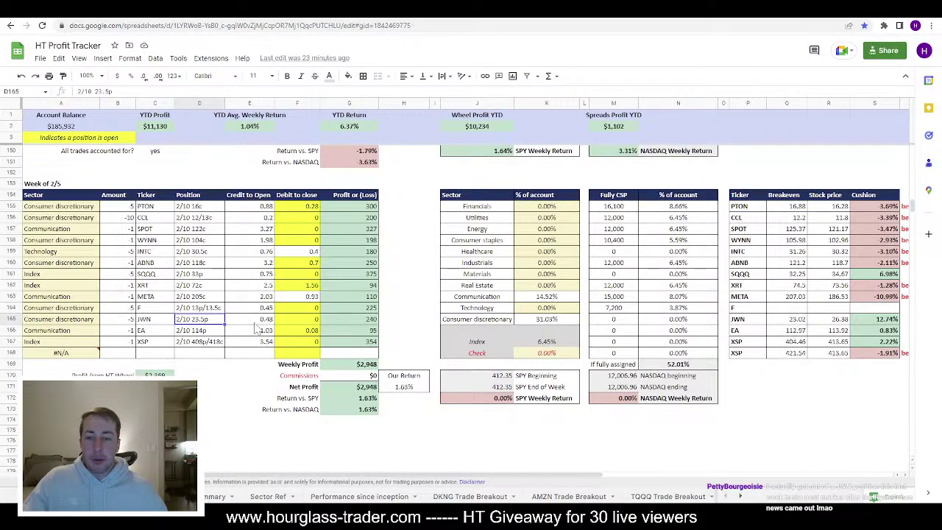
Step: Check JWN's breakeven in the tracker sheet and draw a horizontal price level at 23 on the daily JWN chart in thinkorswim
key(alt+Tab)
key(alt+Tab)
key(alt+Tab)
key(alt+Tab)
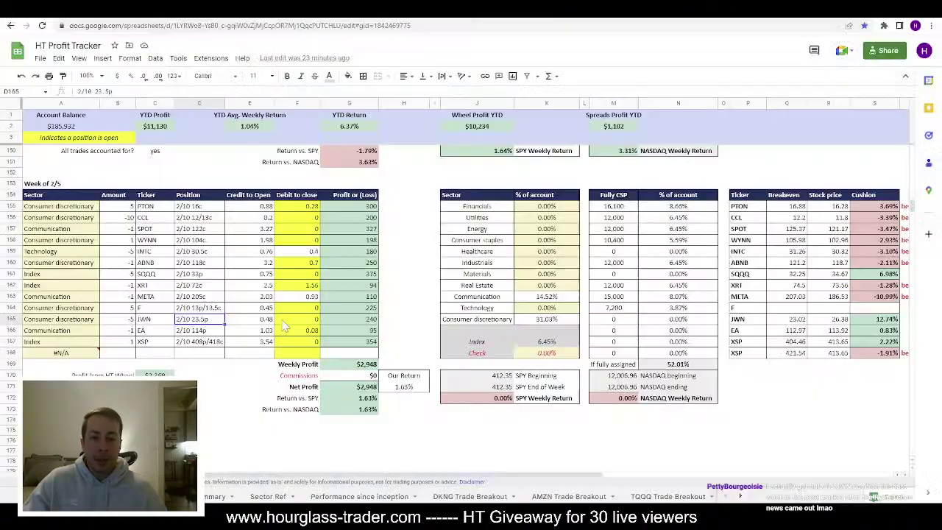
click(798, 322)
key(alt+Tab)
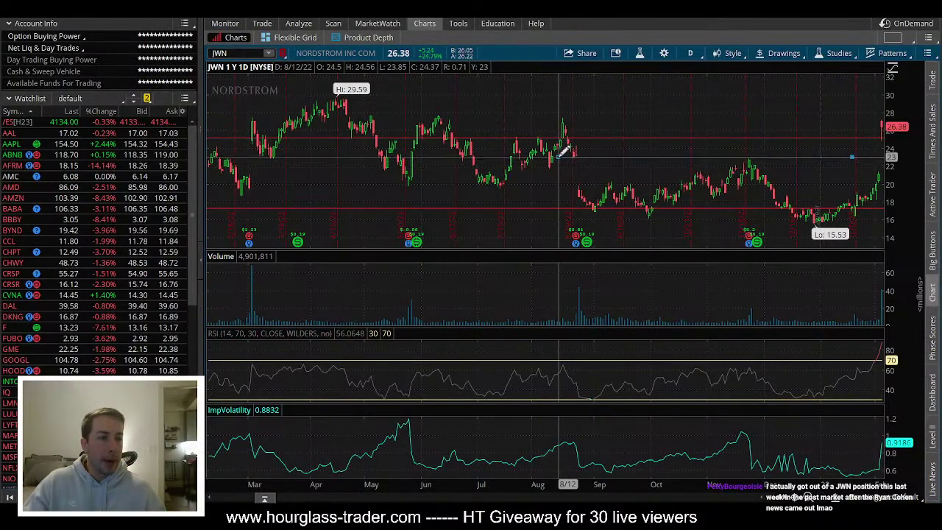
Step: Show the JWN chart on the 5 D : 5m time frame and remove the horizontal price line near 25
click(690, 53)
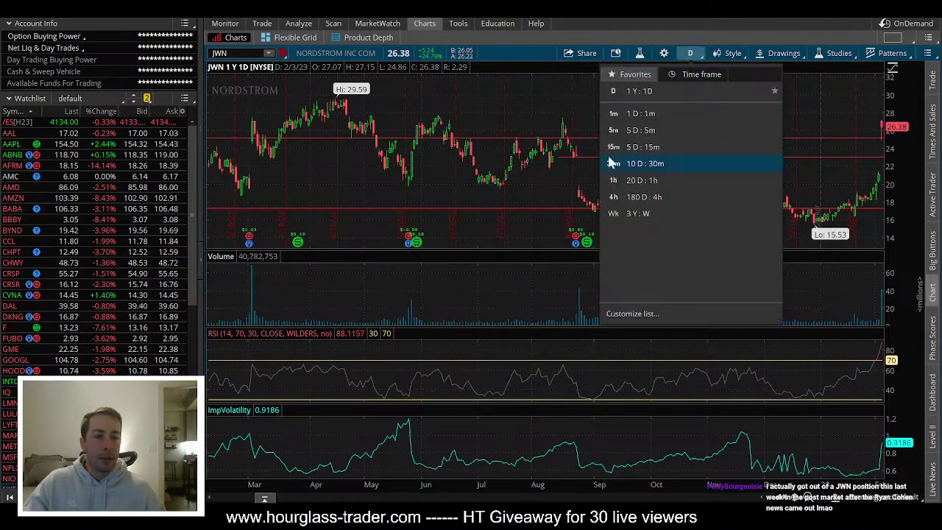
click(640, 130)
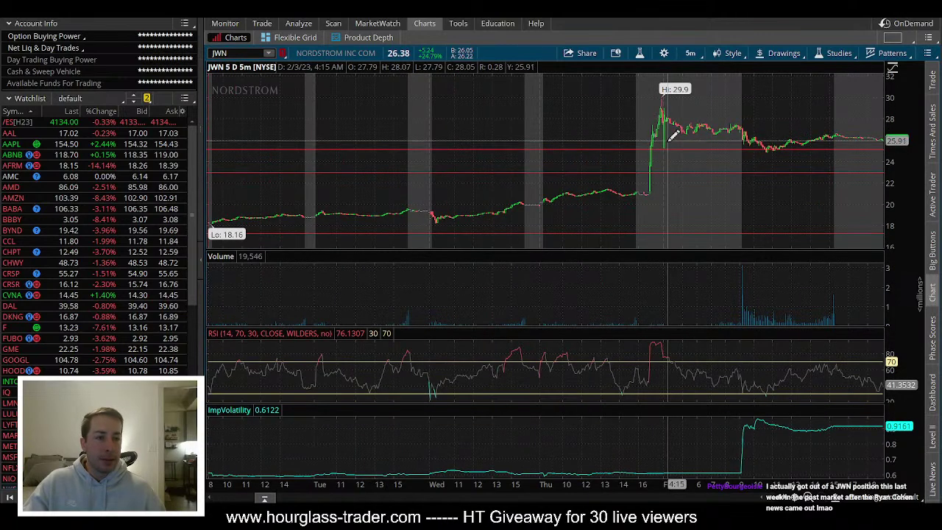
right_click(838, 141)
click(852, 212)
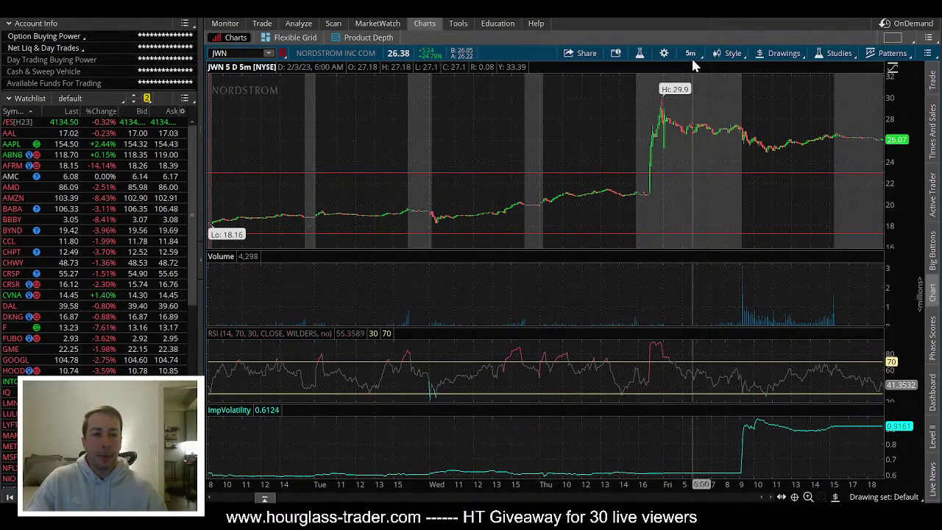
Step: Glance at the JWN trade in the tracker sheet, then view the JWN chart on the 180 D : 4h time frame
key(alt+Tab)
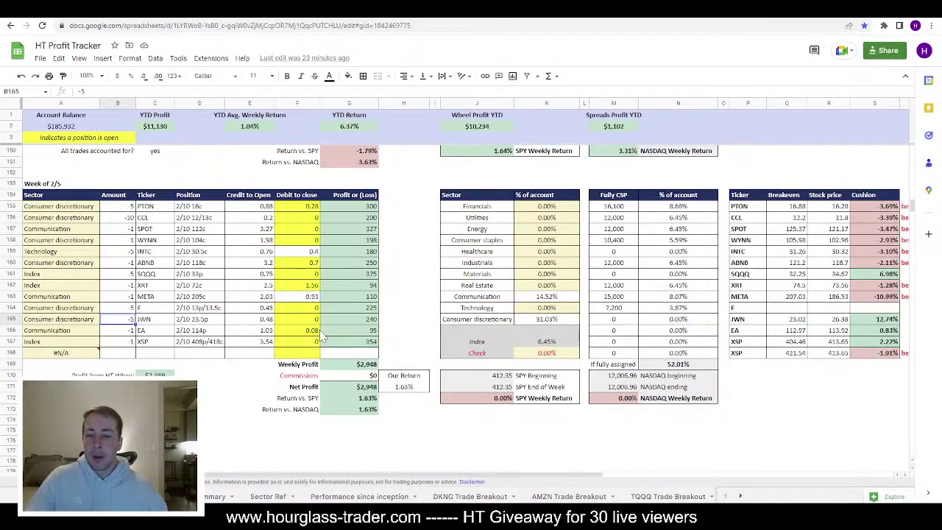
key(alt+Tab)
click(689, 54)
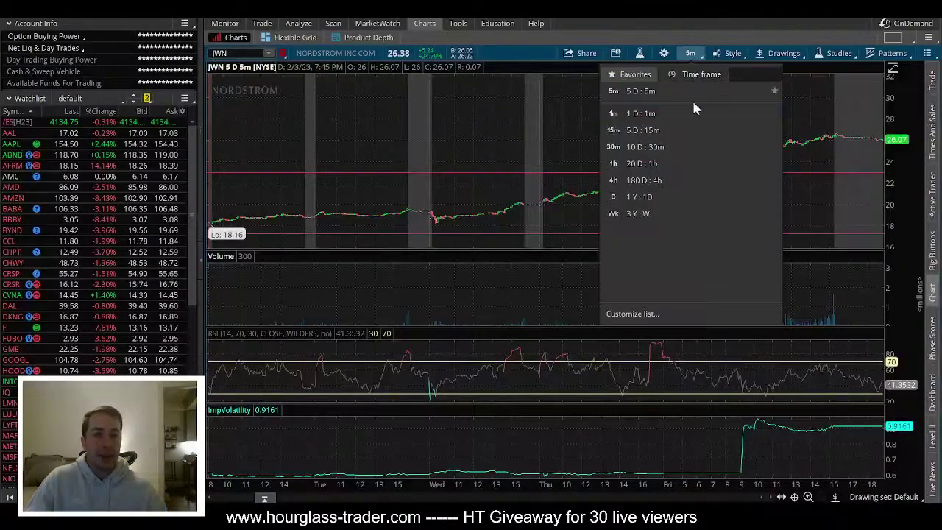
click(662, 180)
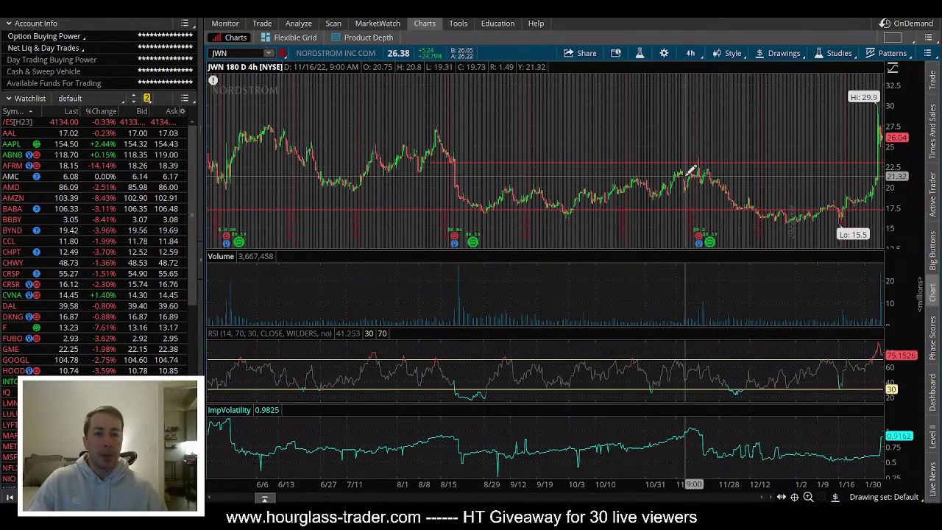
Step: Check the EA row in the tracker, then load EA in thinkorswim and view its 1 Y : 1D and 3 Y : W charts
key(alt+Tab)
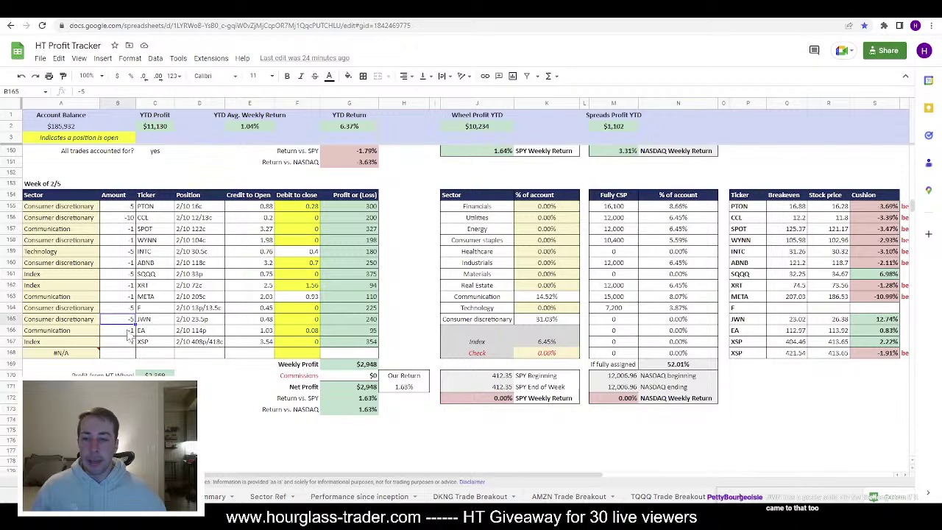
key(alt+Tab)
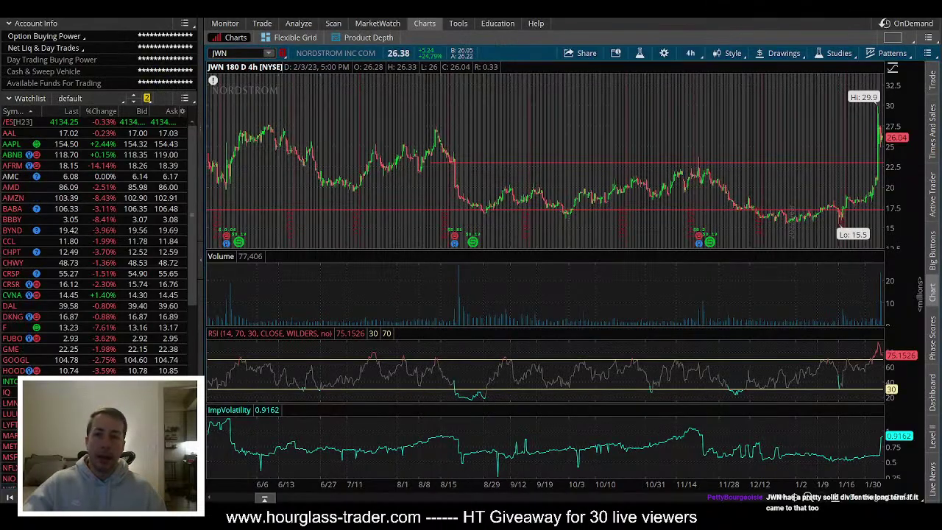
text(EA)
key(Return)
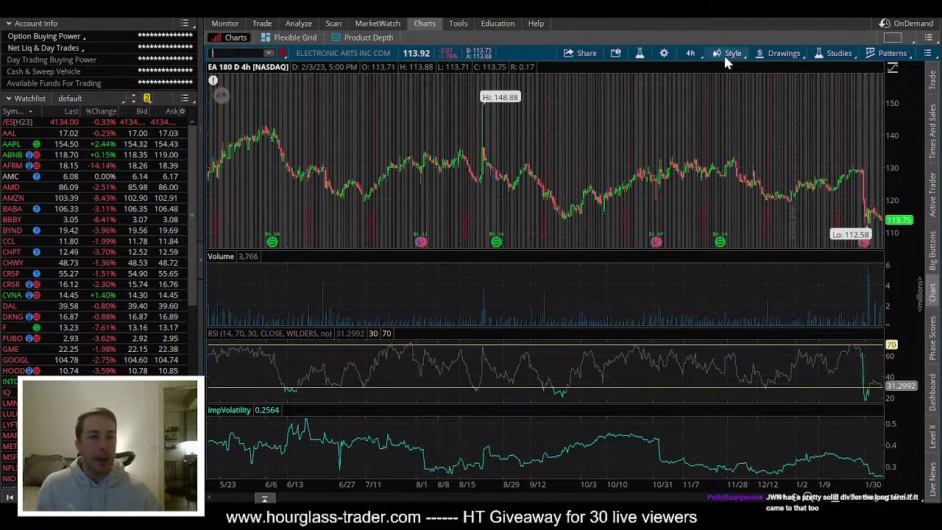
click(692, 55)
click(638, 197)
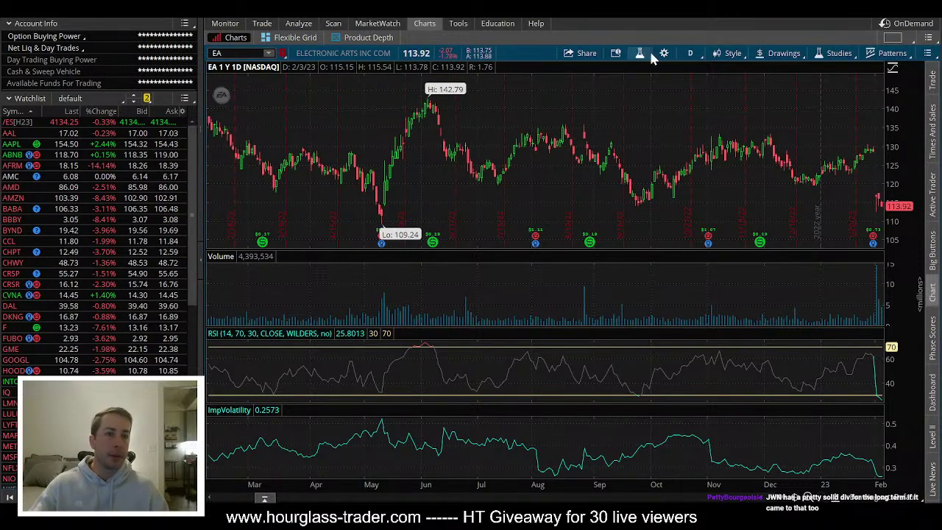
click(690, 53)
click(664, 213)
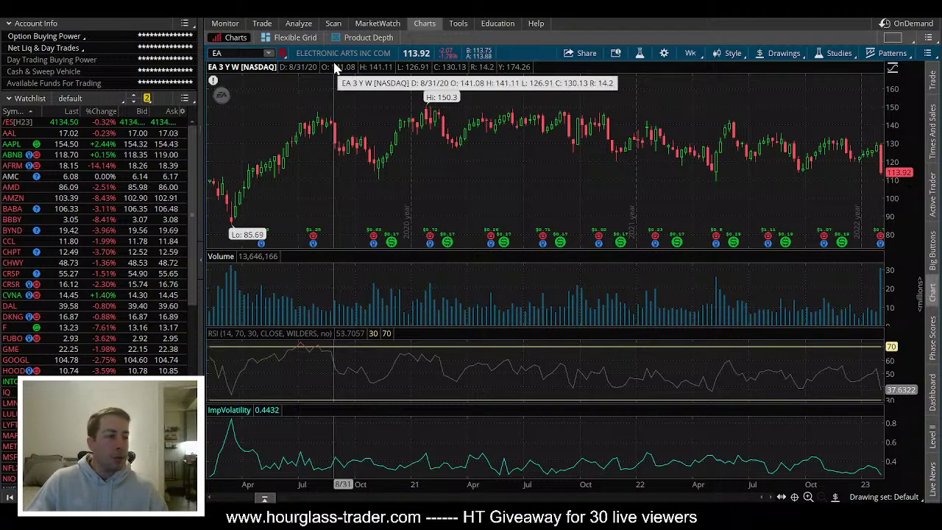
Step: Select EA's credit to open in the tracker, then compare the trade with EA's 5 D : 5m and 1 Y : 1D charts
key(alt+Tab)
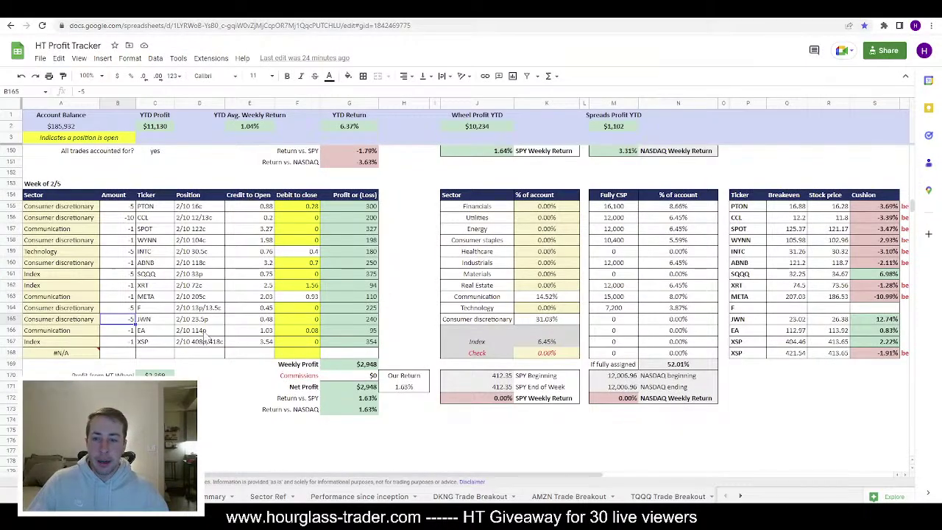
click(265, 333)
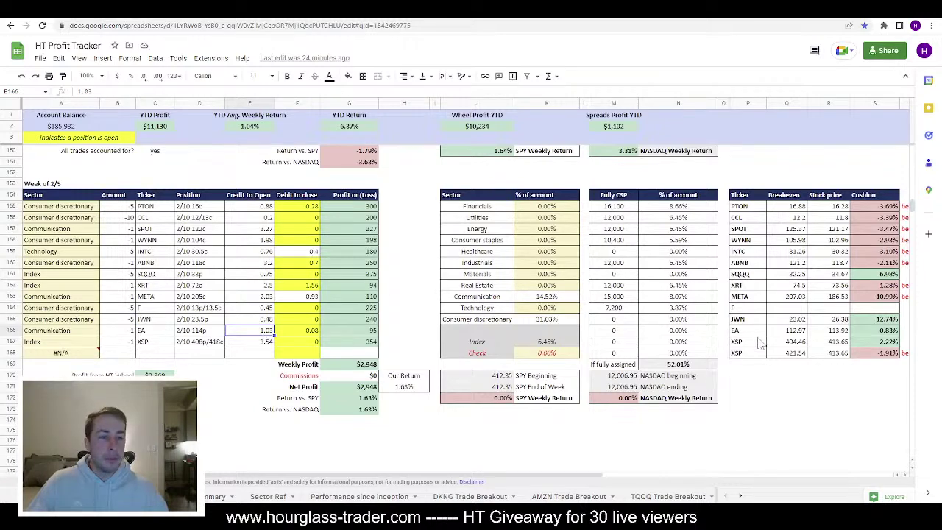
key(alt+Tab)
click(691, 53)
click(666, 139)
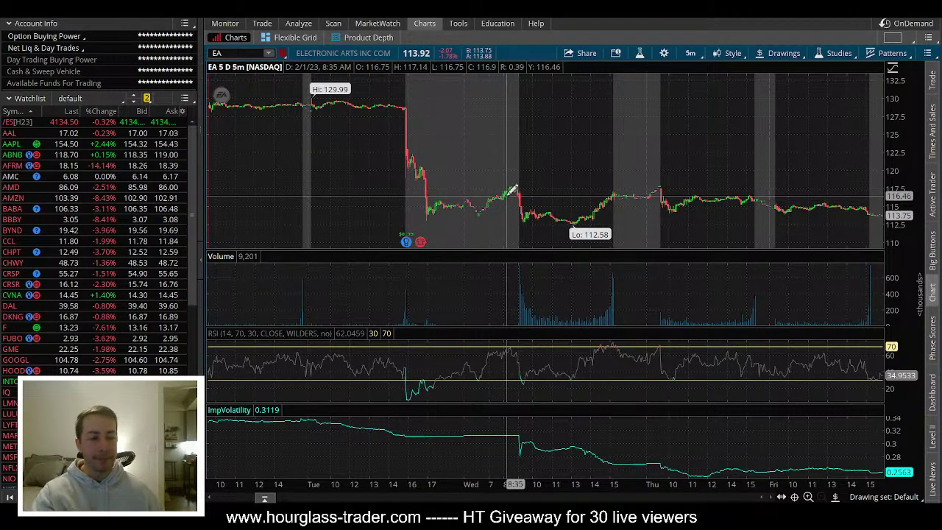
click(690, 53)
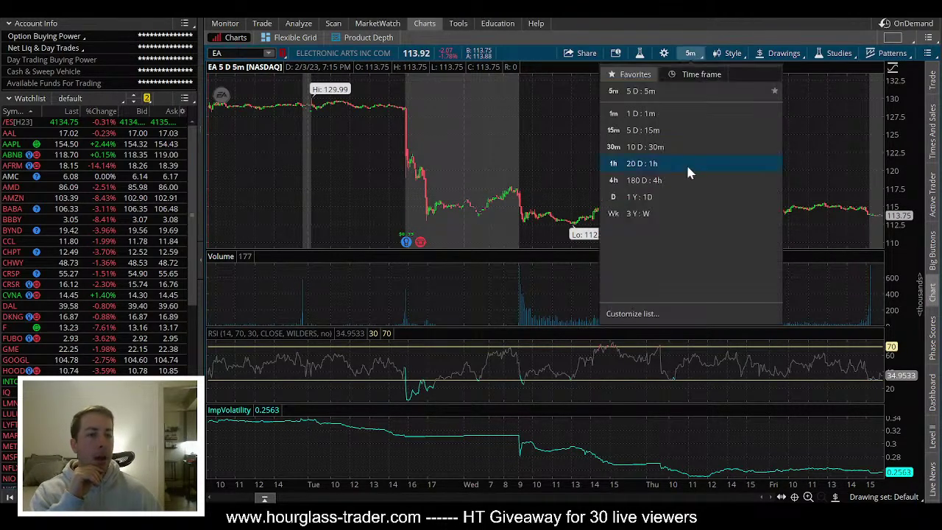
click(666, 201)
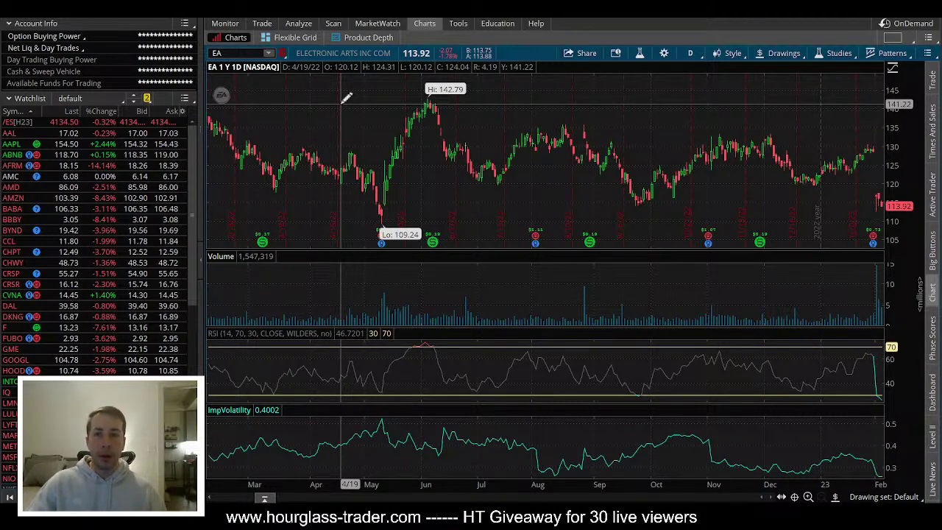
Step: Return to the tracker sheet and check EA's debit to close and the profit of the XSP 2/10 408p/418c position
key(alt+Tab)
click(293, 334)
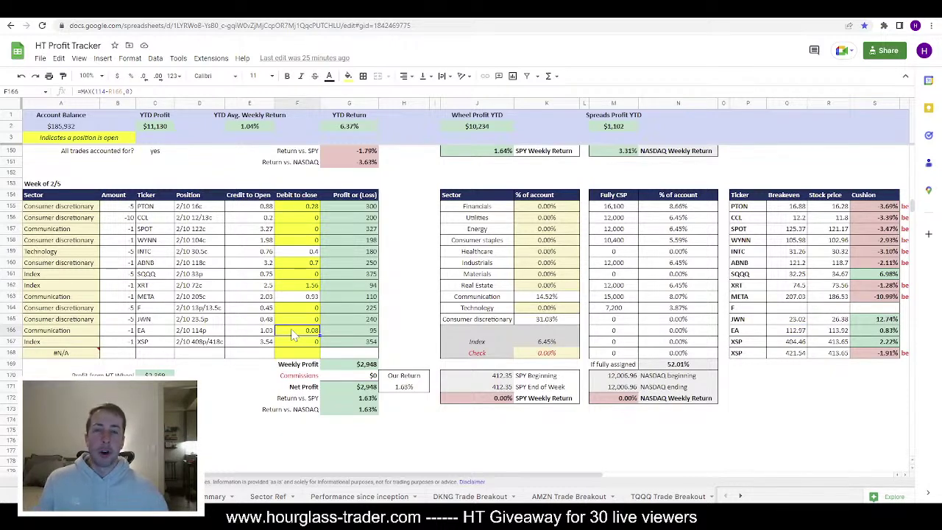
click(362, 343)
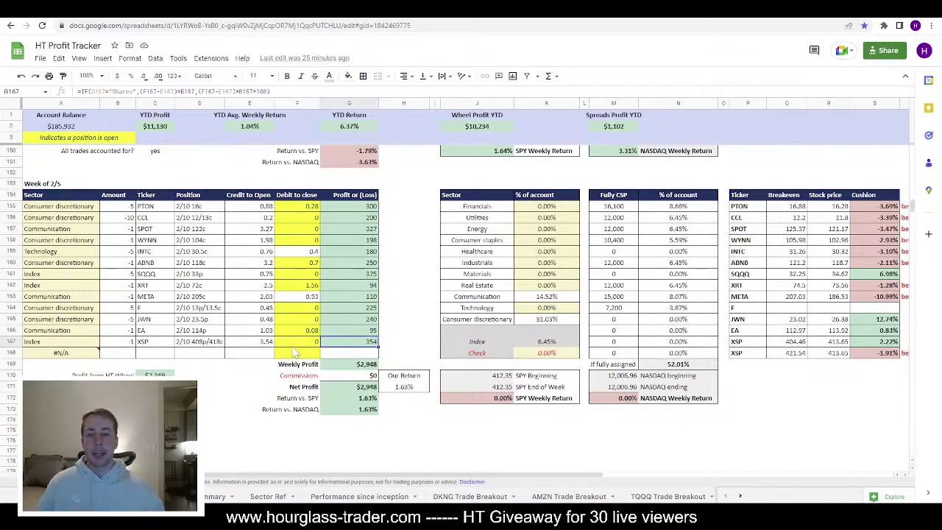
Step: Review the profits of the previous week's XSP 1/30 408c, 1/31 406p/410c and 2/3 417c trades
scroll(293, 352, up, 10)
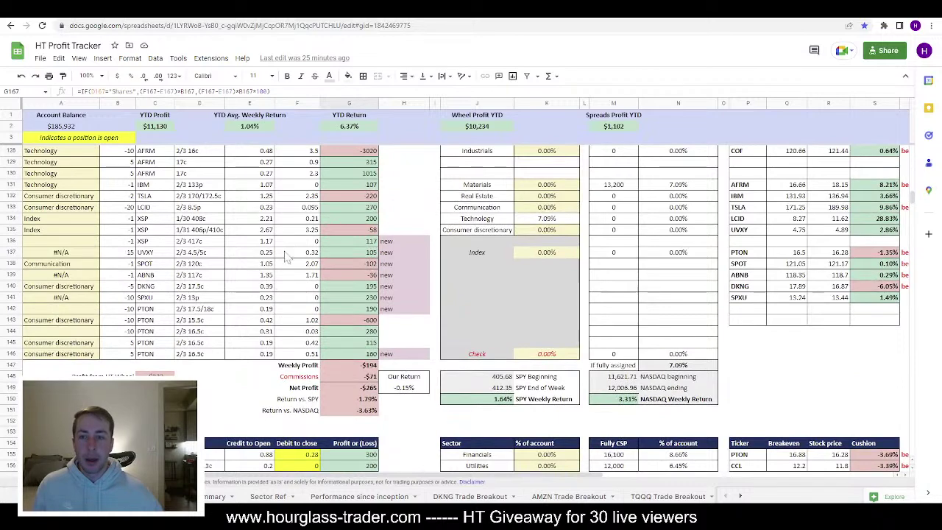
click(343, 220)
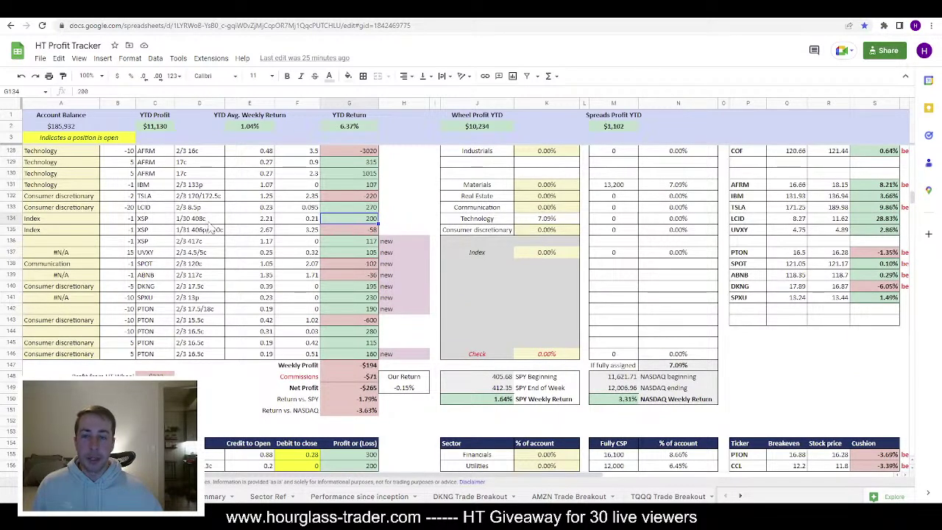
scroll(208, 226, up, 15)
scroll(350, 321, down, 12)
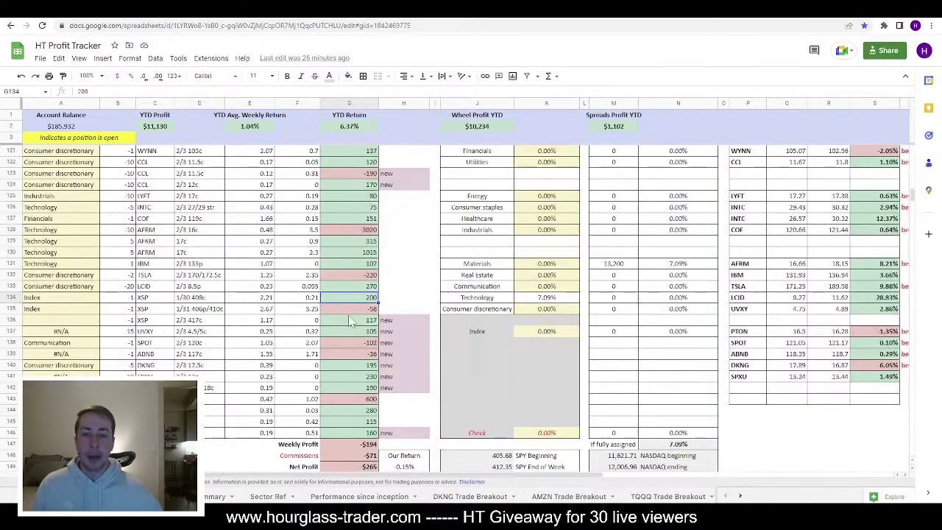
click(368, 313)
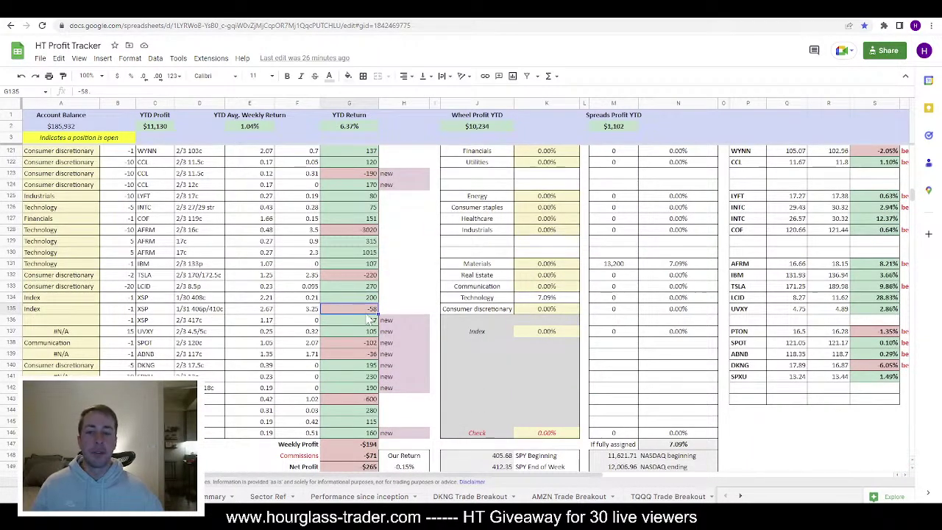
click(362, 322)
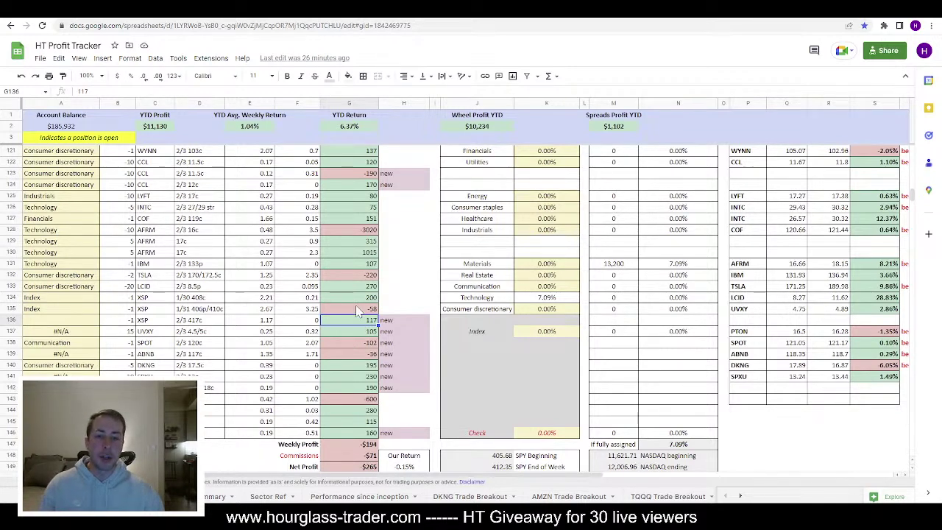
click(355, 308)
Step: Select the put-side breakeven of the current XSP position in the tracker, then load the daily XSP chart in thinkorswim
scroll(346, 339, down, 10)
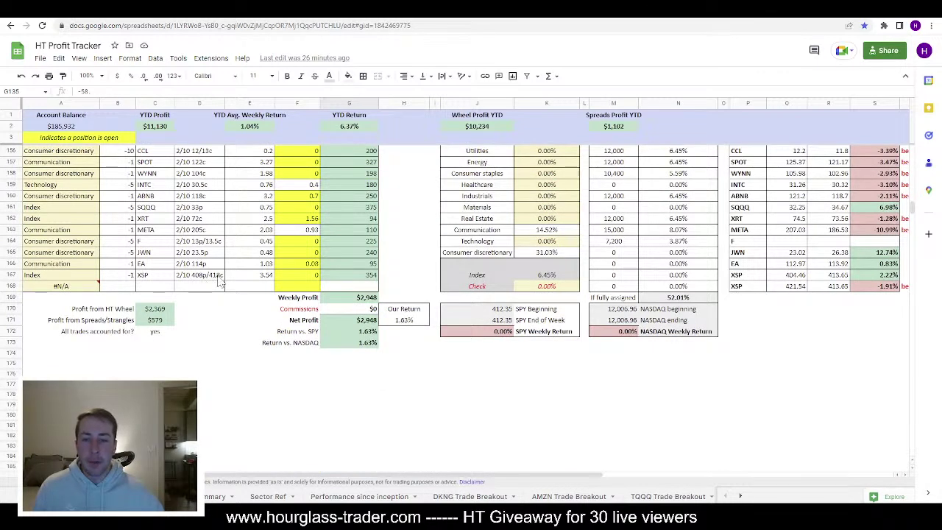
click(795, 274)
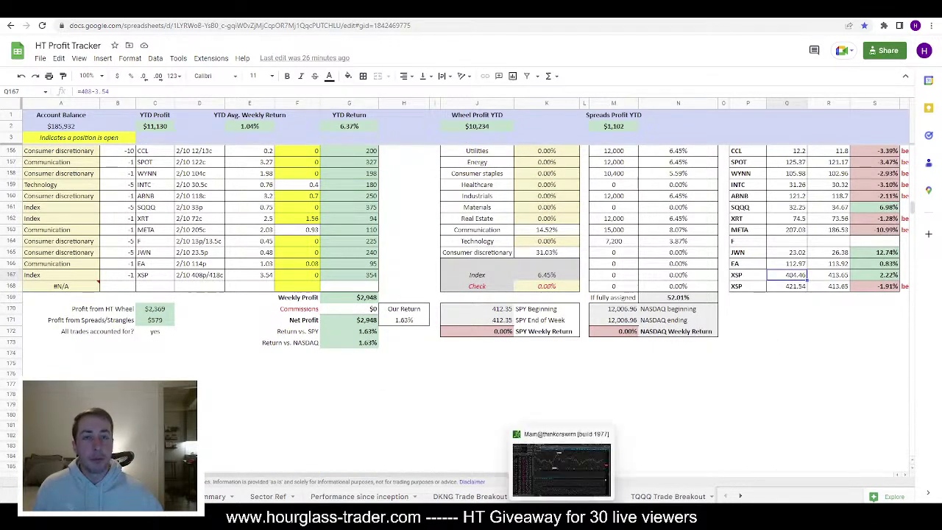
key(alt+Tab)
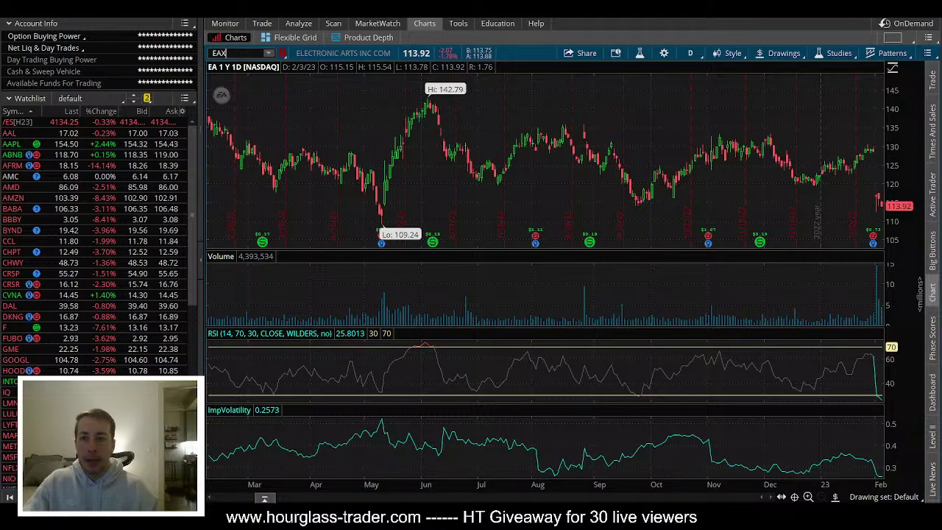
text(XSP)
key(Return)
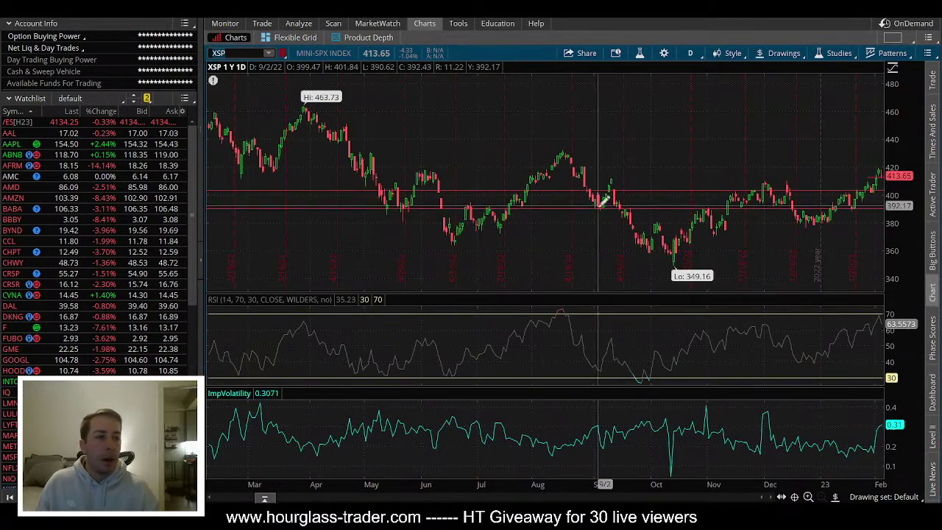
Step: Remove the drawings older than 1 day from the XSP chart
right_click(746, 190)
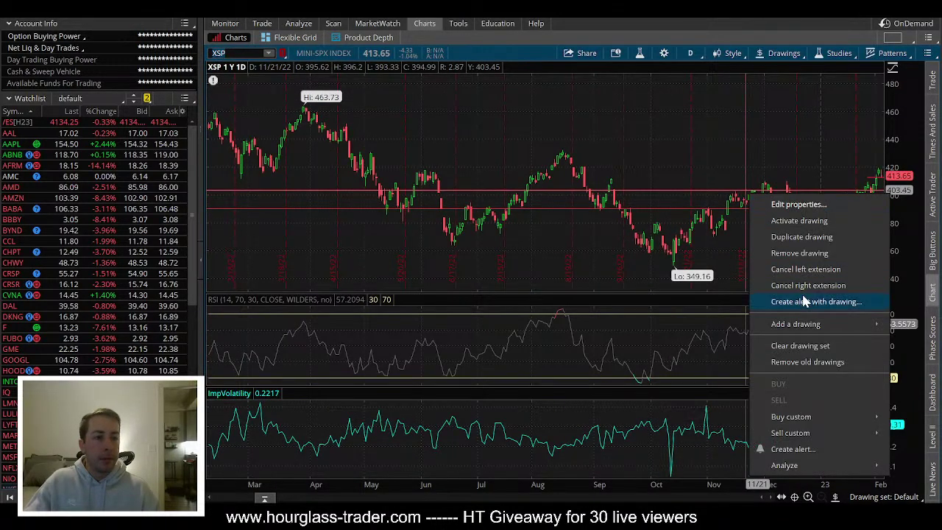
click(784, 361)
click(517, 307)
click(523, 252)
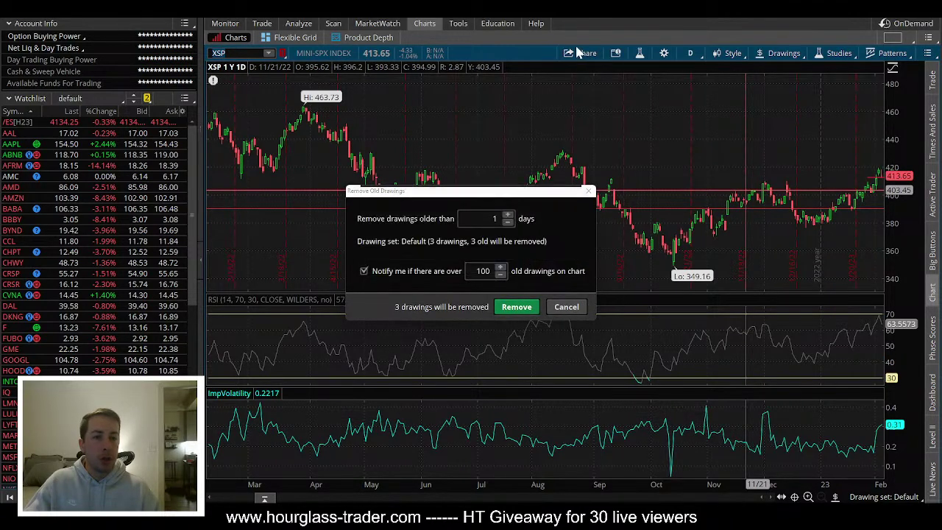
click(557, 306)
Step: Set the XSP chart to 5 days of 5-minute bars and draw a line at the tracker's 404.46 put-side breakeven
click(689, 53)
click(657, 136)
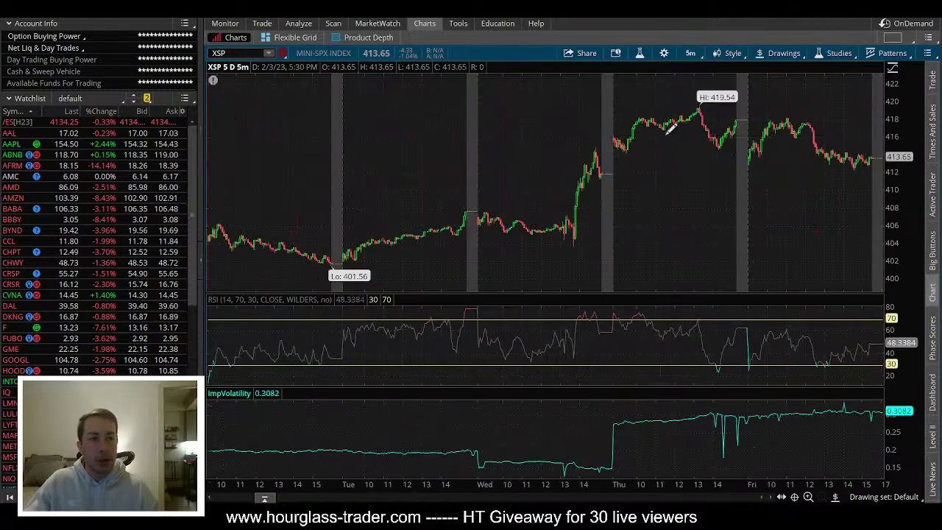
key(alt+Tab)
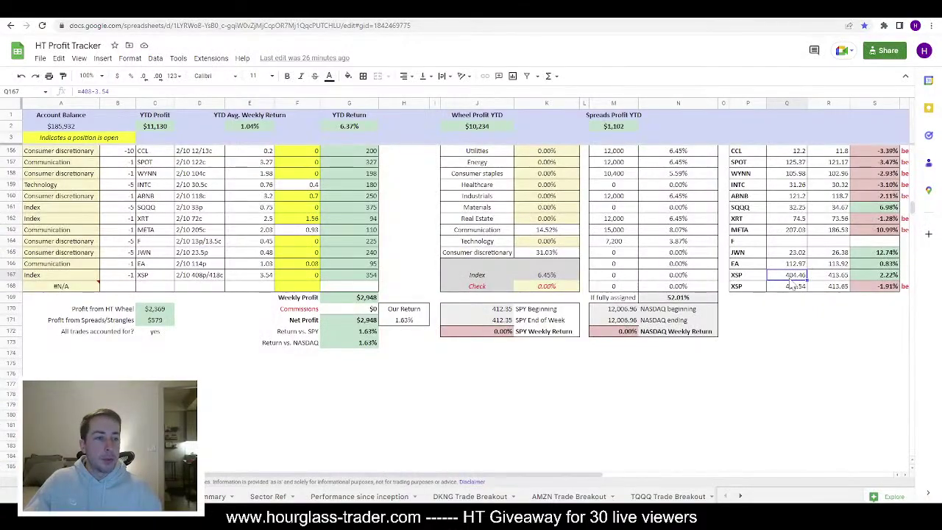
key(alt+Tab)
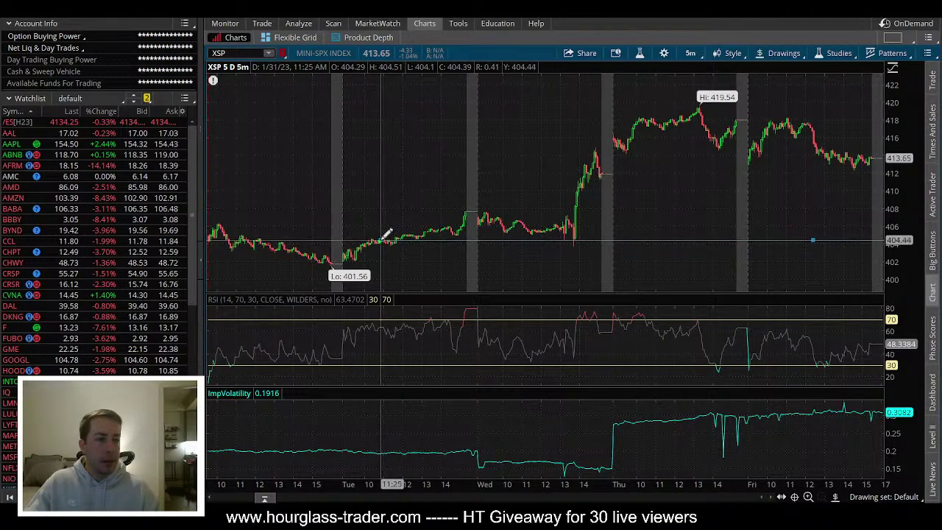
Step: Check the call-side breakeven in the tracker and draw a horizontal line at about 421.54 on the XSP chart
key(alt+Tab)
key(alt+Tab)
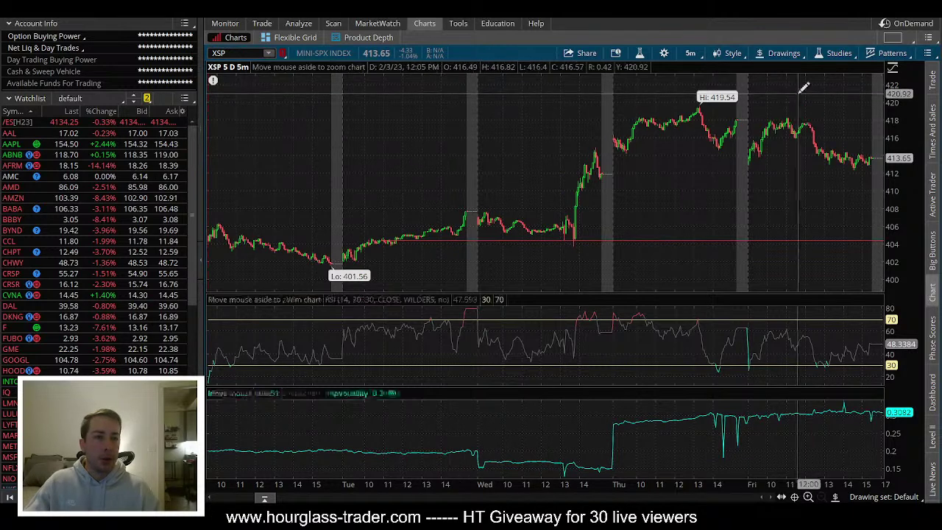
click(417, 97)
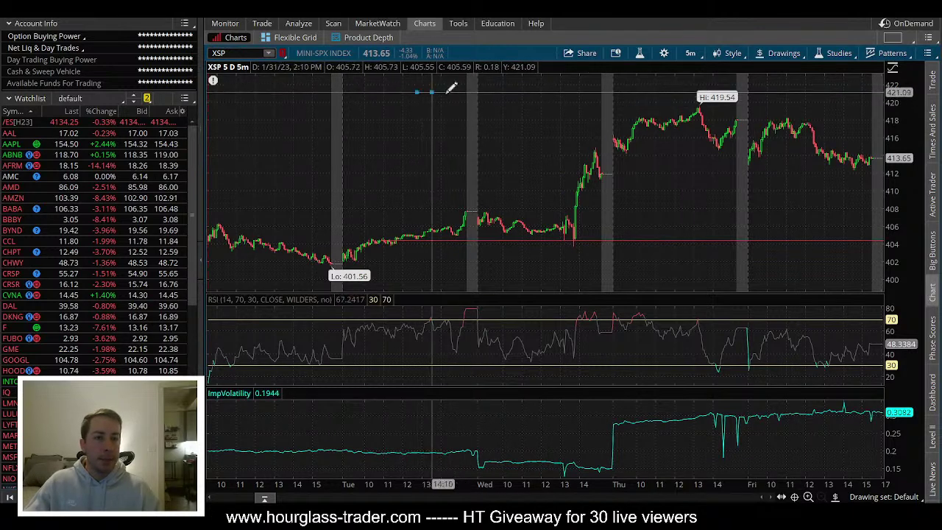
click(809, 87)
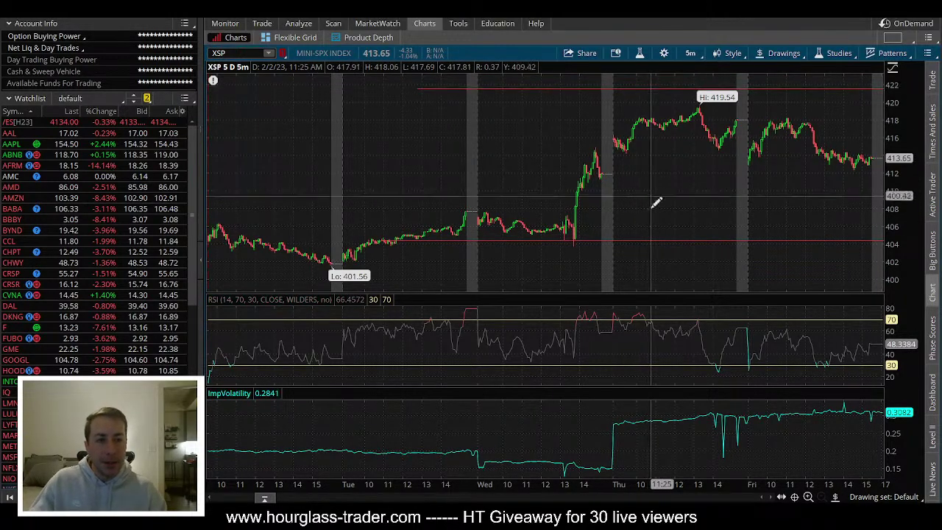
Step: Compare the current XSP position's entries in the tracker with the two breakeven lines on the thinkorswim chart
key(alt+Tab)
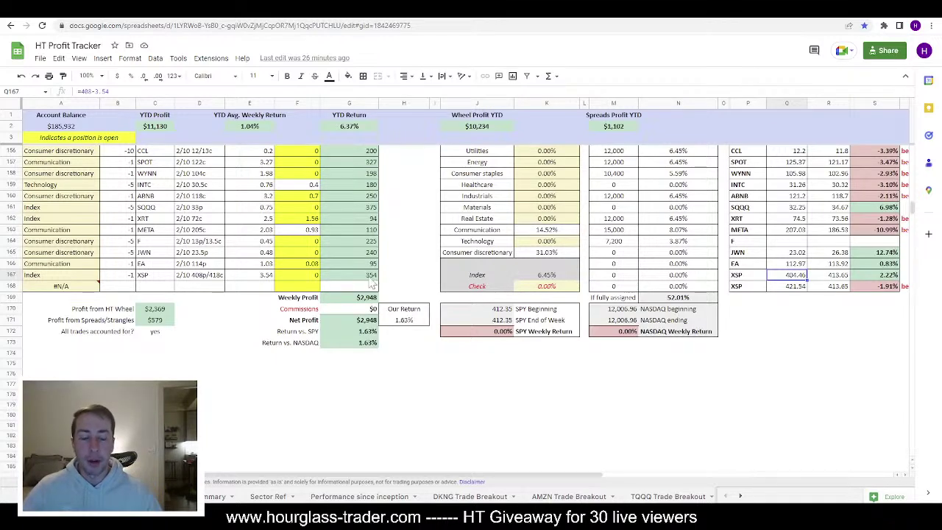
key(alt+Tab)
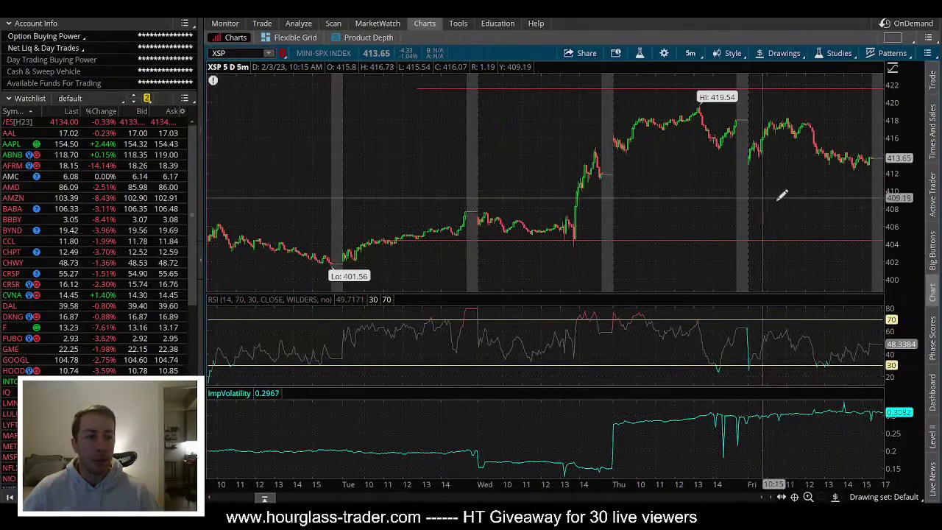
key(alt+Tab)
key(alt+Tab)
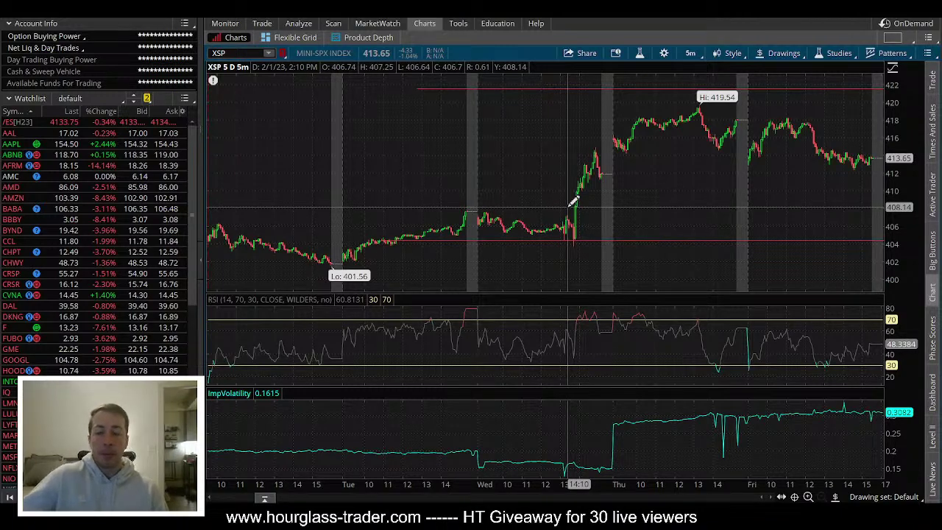
Step: Extend the upper and lower breakeven lines on the XSP chart to the left
right_click(672, 89)
click(722, 167)
right_click(726, 242)
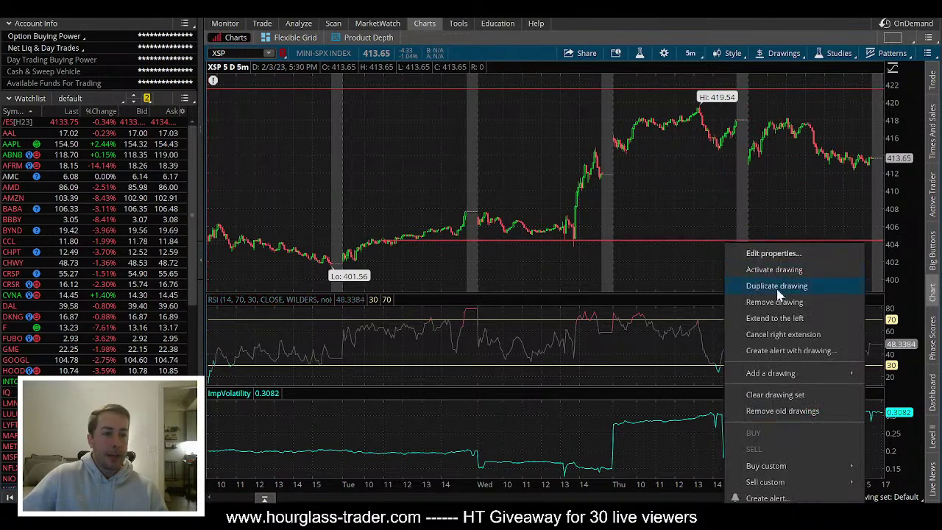
click(774, 317)
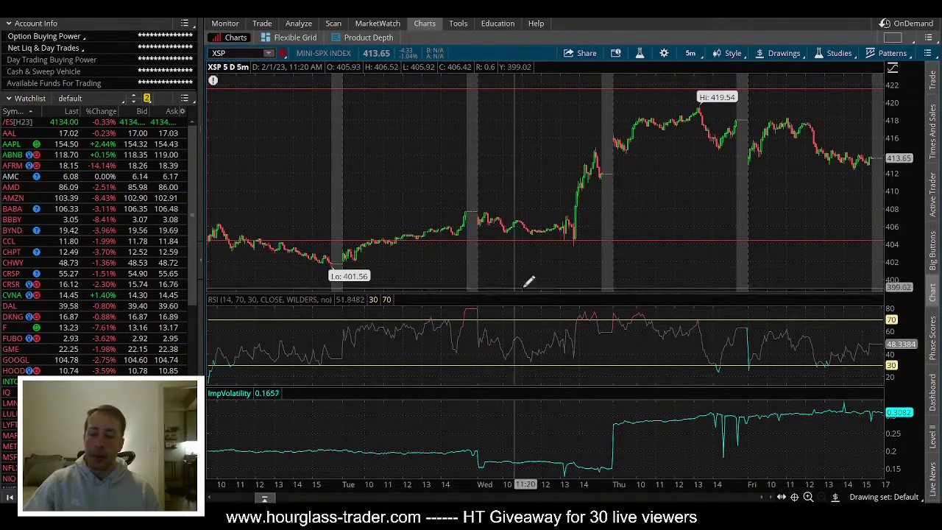
Step: Open the XSP strangle sheet in HT Profit Tracker and check the 2/10 408p/418c profit and the strategy's total percentage return
key(alt+Tab)
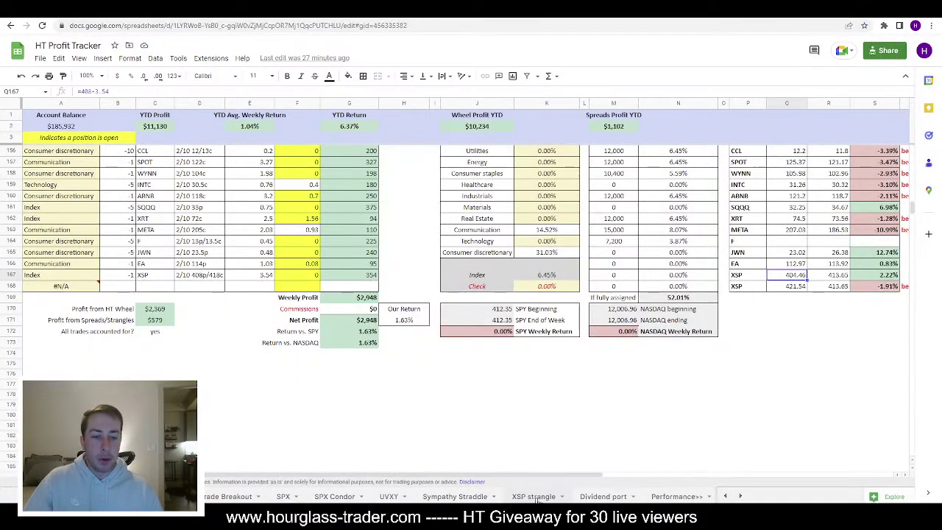
click(681, 496)
click(364, 303)
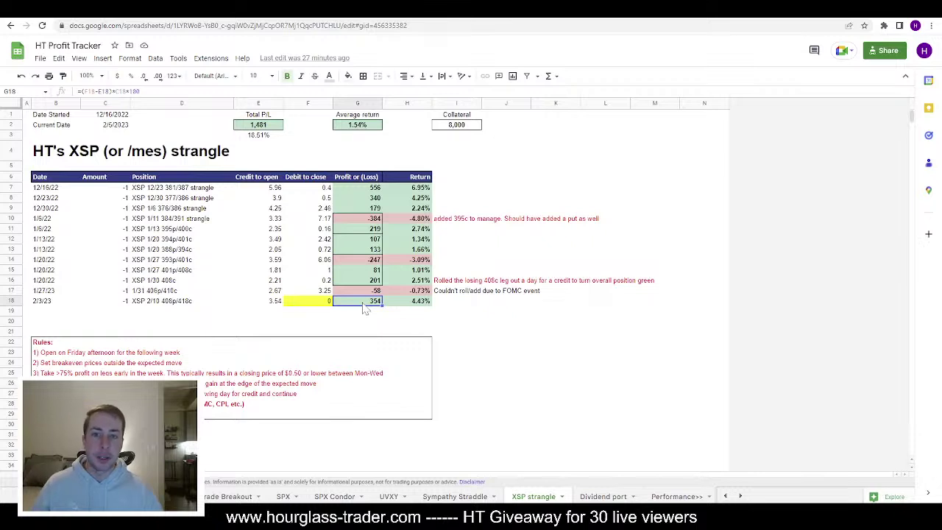
click(257, 139)
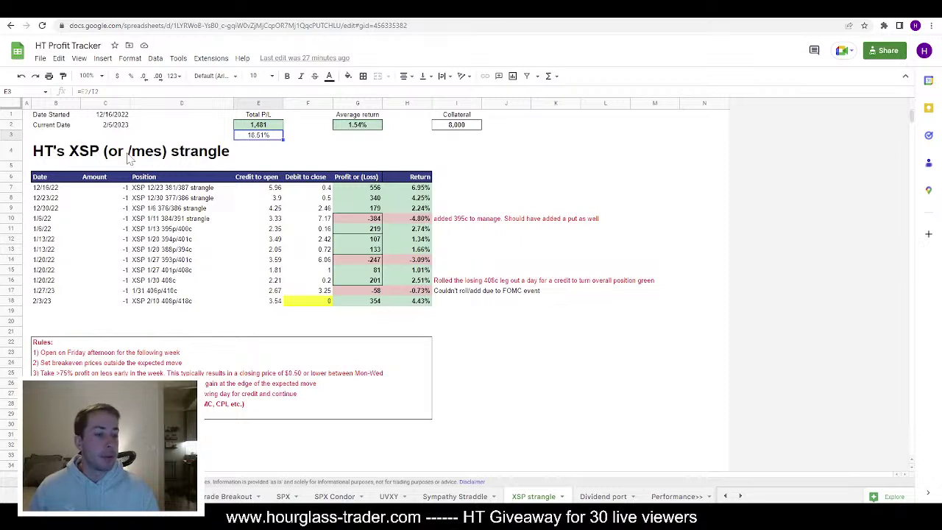
Step: Try a collateral of 2000 on the XSP strangle sheet and undo the change
click(457, 127)
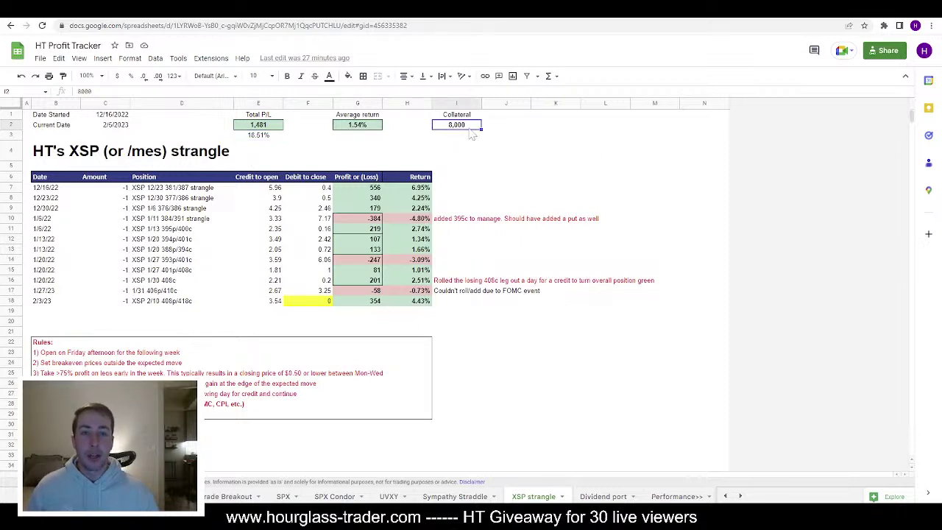
text(2000)
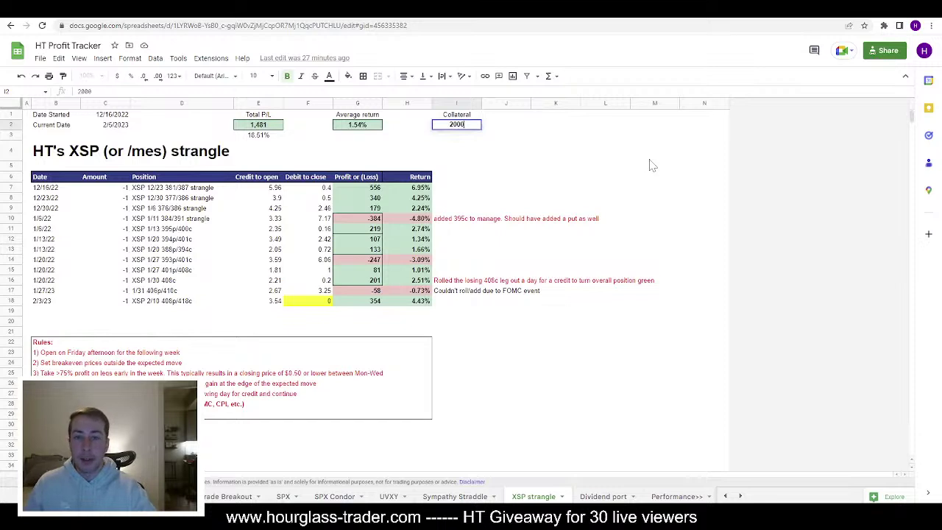
key(Return)
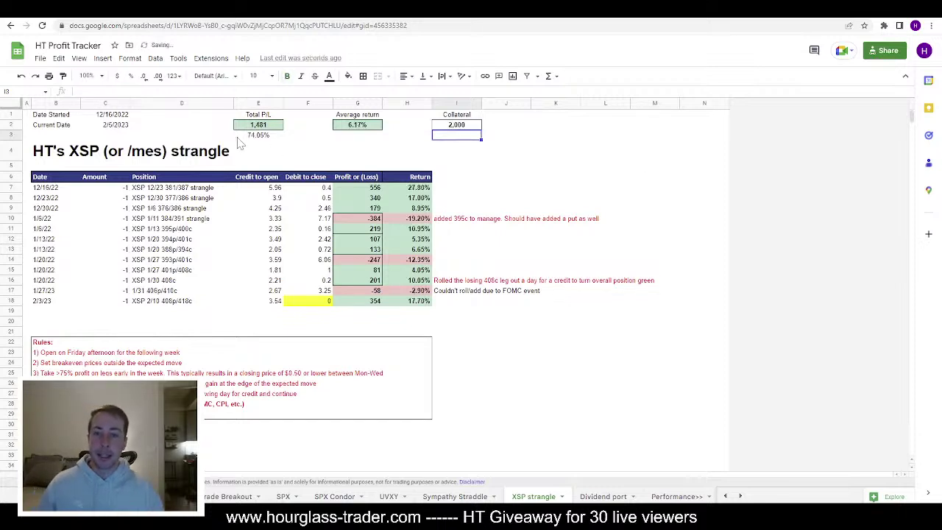
key(ctrl+z)
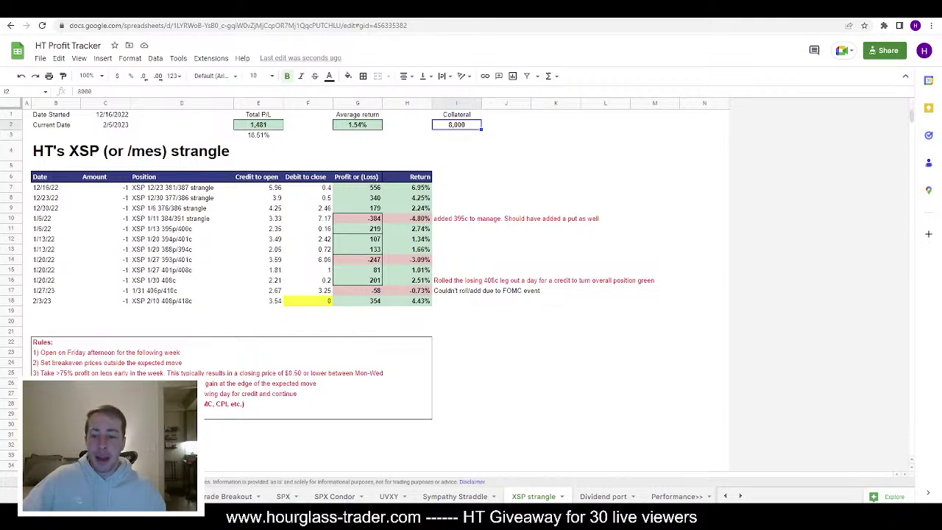
Step: Return to the Week of 2/5 trades and view the February 06, 2023 Earnings Whispers calendar in Discord
scroll(184, 496, down, 5)
click(215, 495)
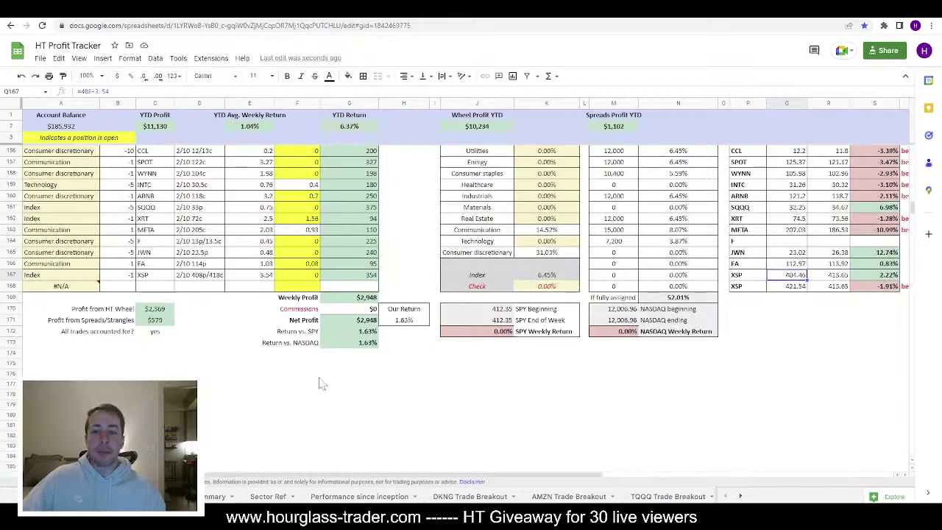
scroll(387, 409, up, 2)
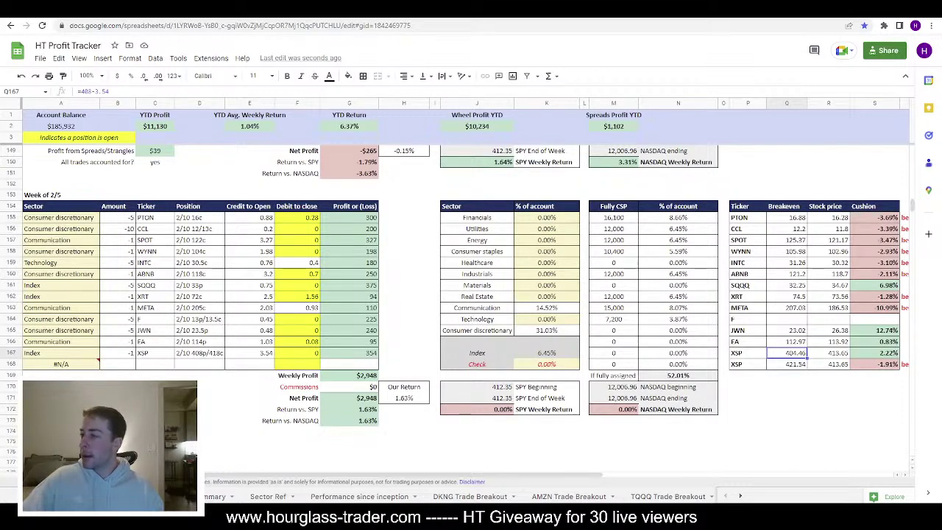
key(alt+Tab)
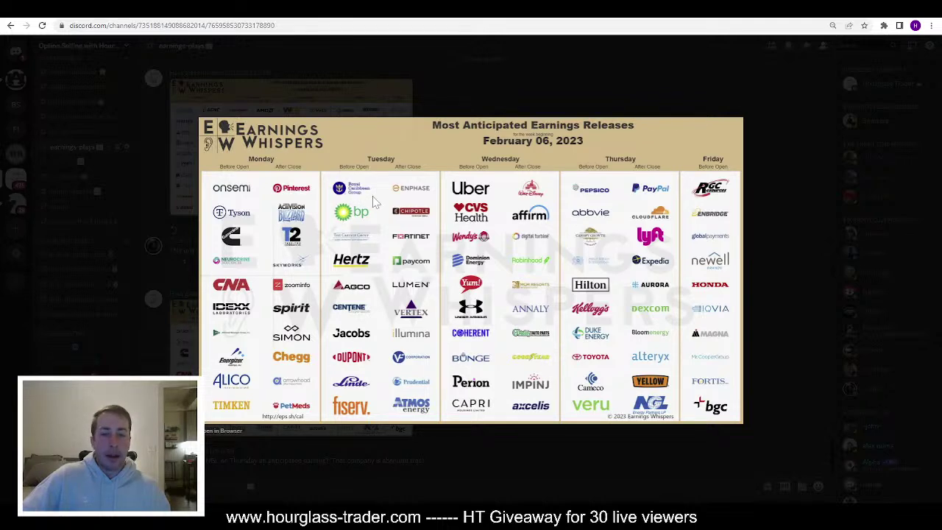
click(481, 83)
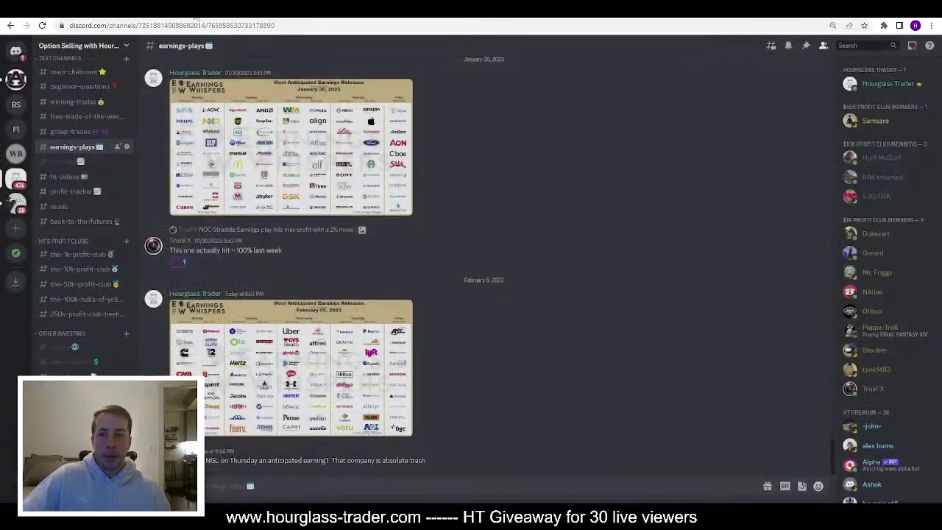
Step: Open the Sympathy Straddle sheet in HT Profit Tracker and select the empty position cell below the ROKU 1/20 straddle
key(ctrl+Tab)
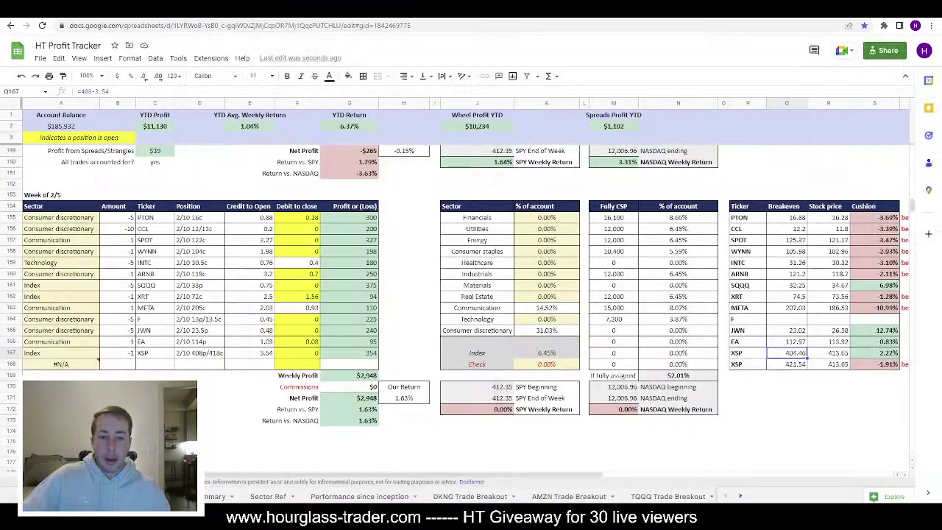
scroll(438, 499, down, 3)
click(559, 497)
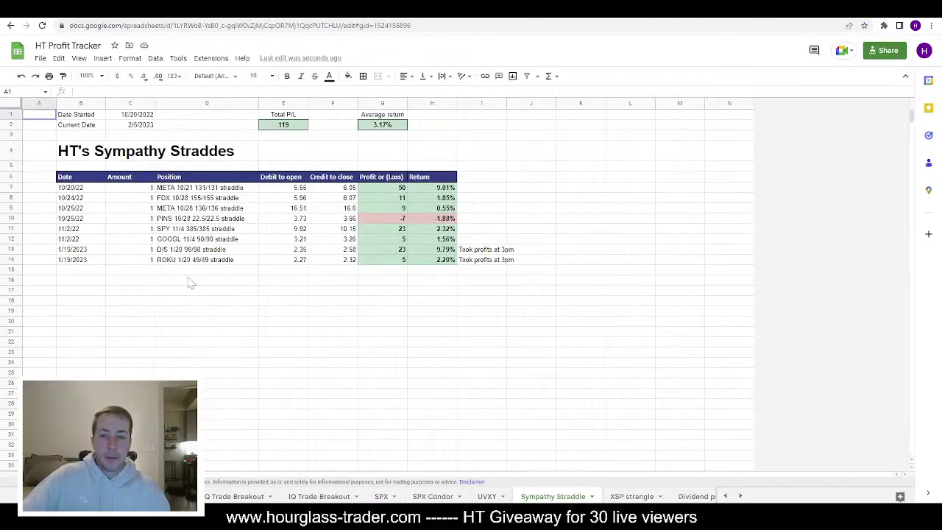
click(190, 264)
click(187, 273)
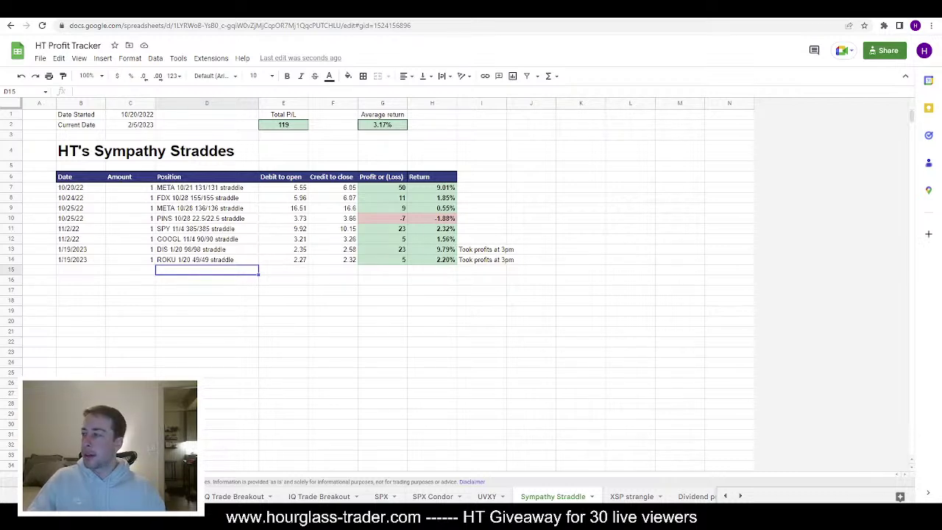
Step: Look over the February 06, 2023 earnings calendar in Discord again and return to the Sympathy Straddle sheet
key(alt+Tab)
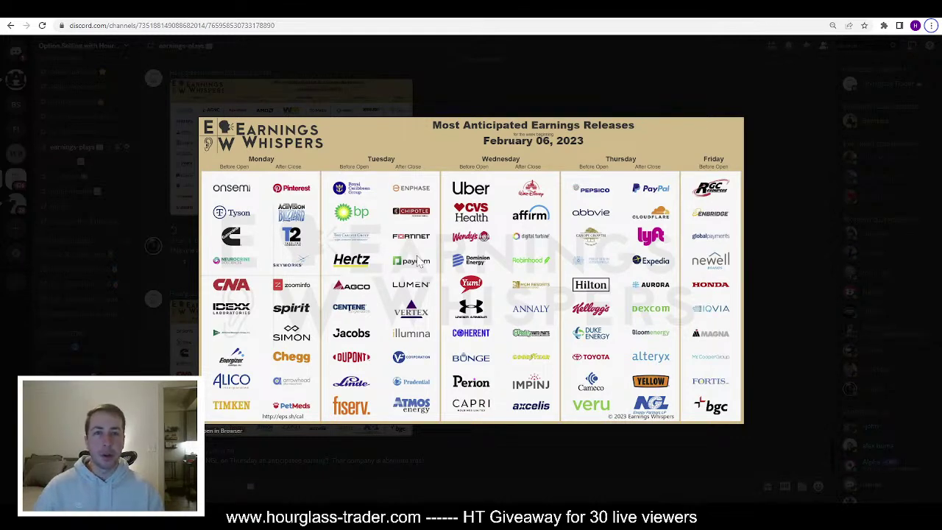
click(454, 88)
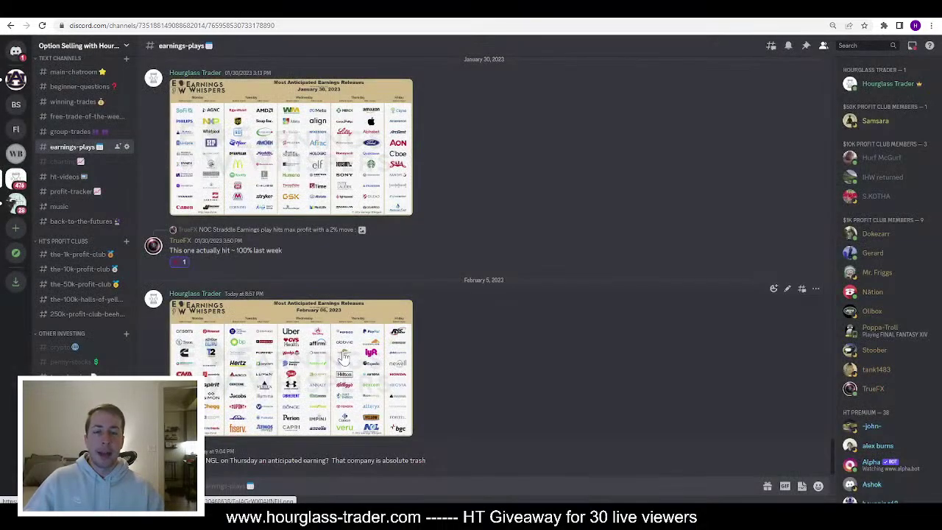
click(92, 21)
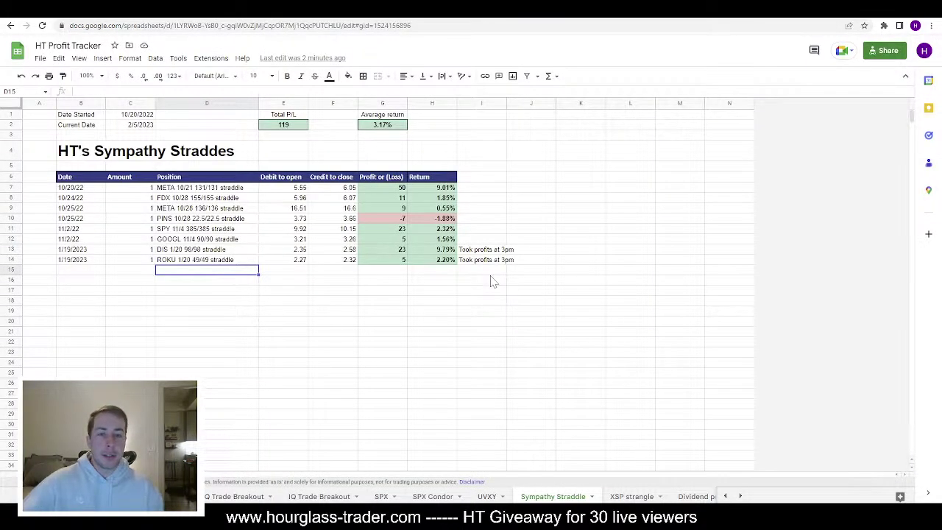
Step: Review the sympathy straddles' profits, individual returns, average return and credit-to-close column
drag(388, 188, 395, 266)
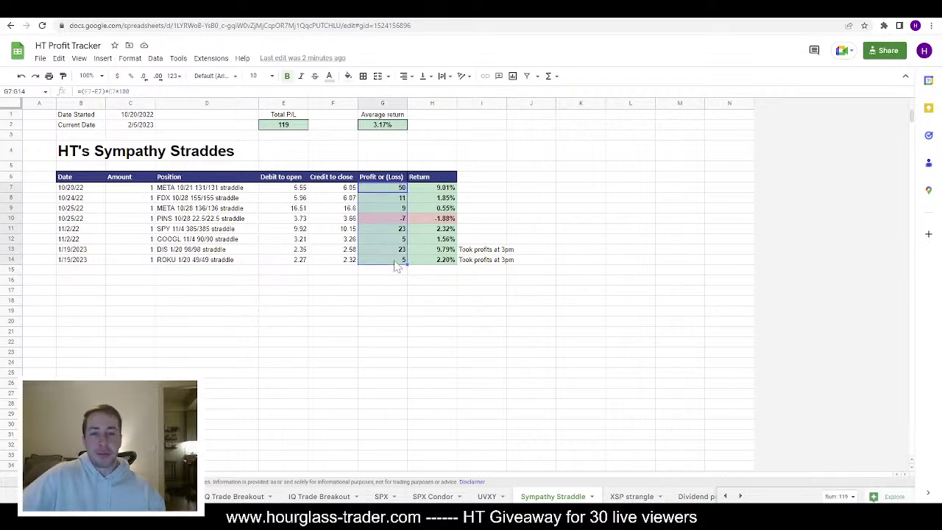
drag(454, 188, 445, 259)
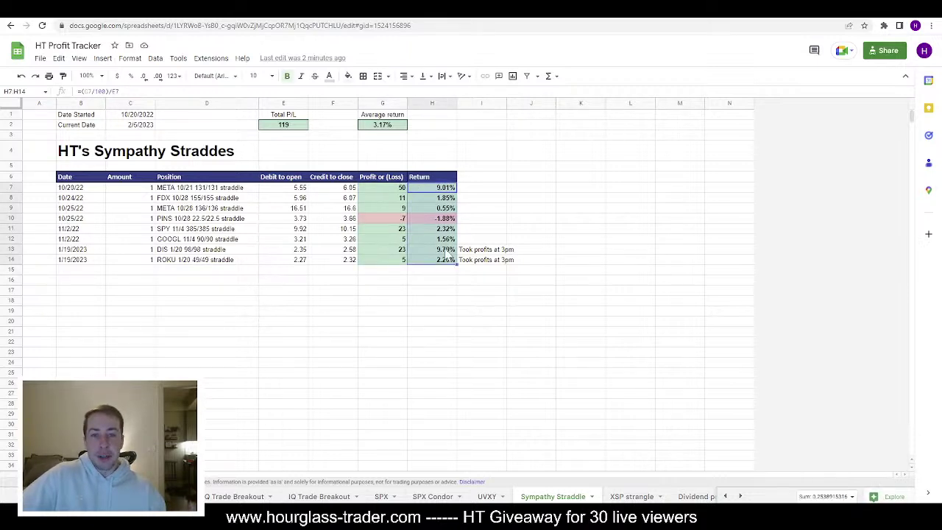
click(382, 125)
click(504, 291)
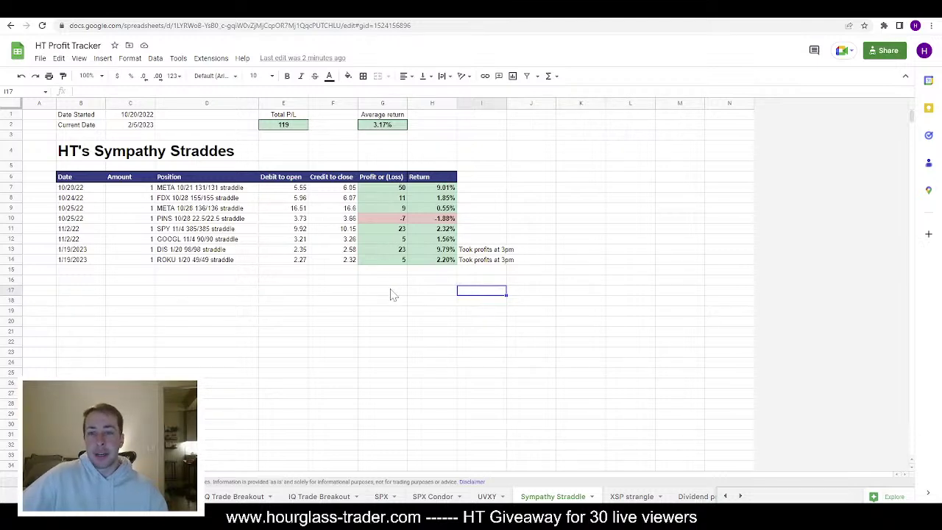
drag(314, 260, 320, 389)
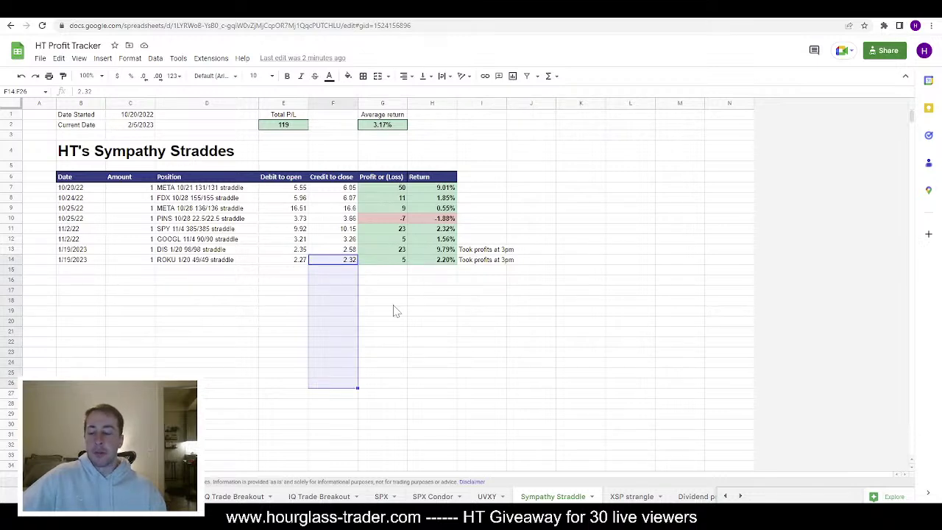
Step: Check the Week of 2/5 net profit in the weekly tracker and open the summary sheet with the monthly profits
mouse_move(177, 18)
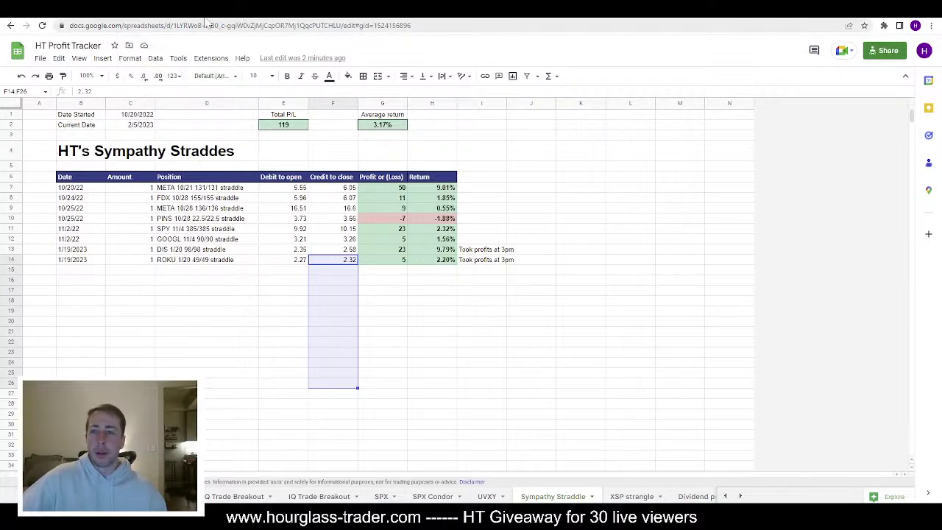
scroll(496, 495, up, 5)
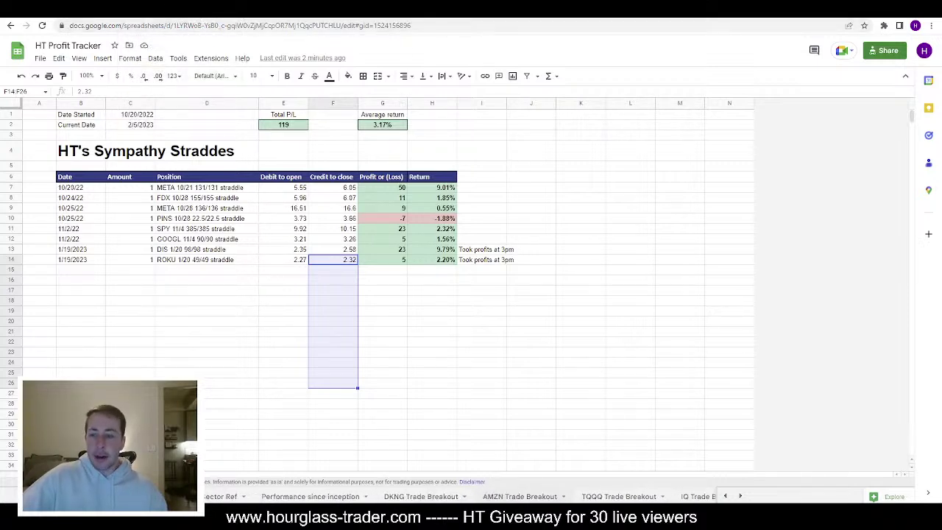
key(ctrl+shift+Page_Up)
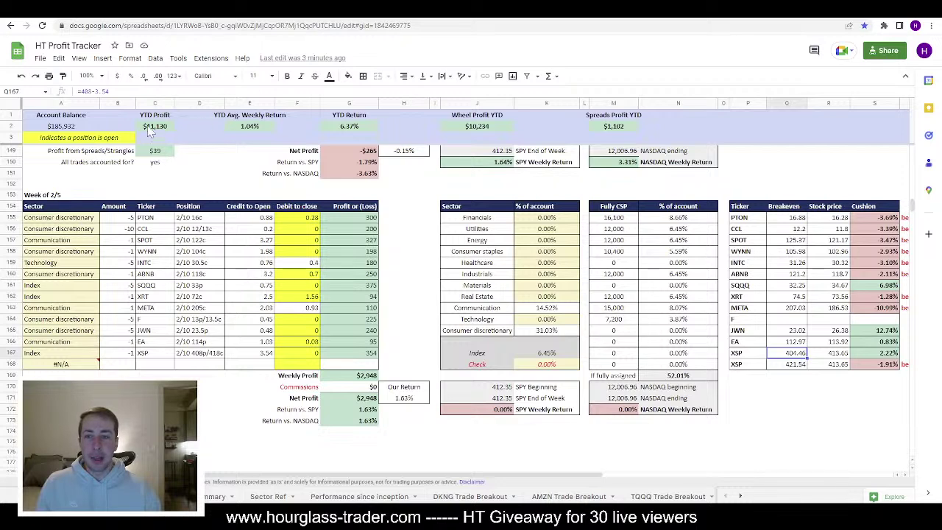
click(363, 401)
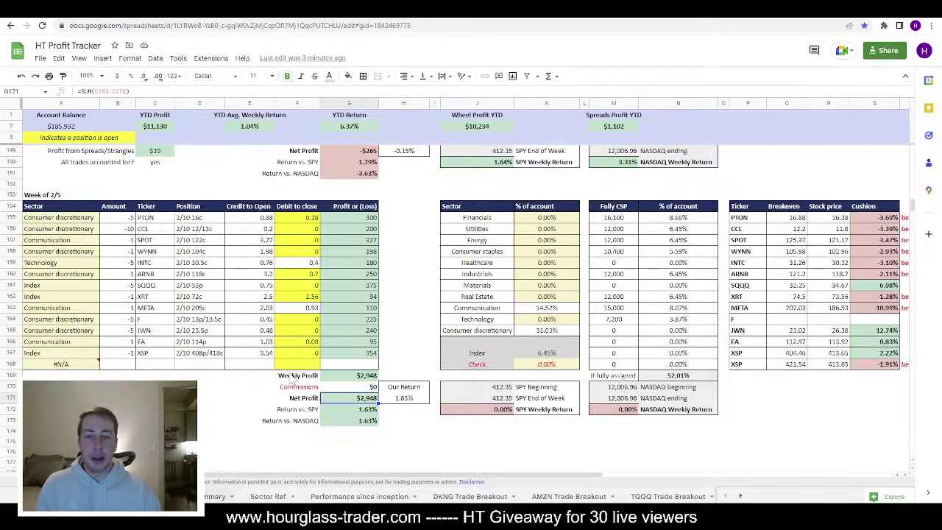
key(ctrl+shift+Page_Up)
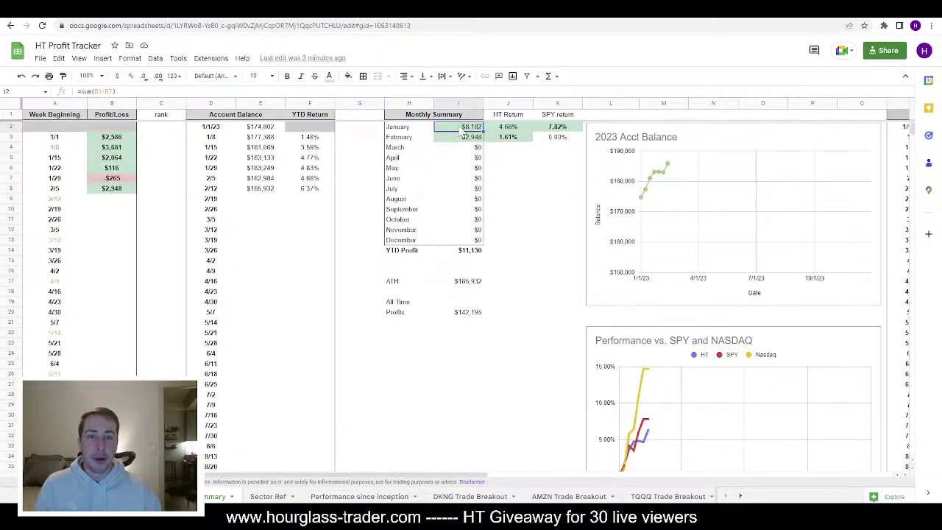